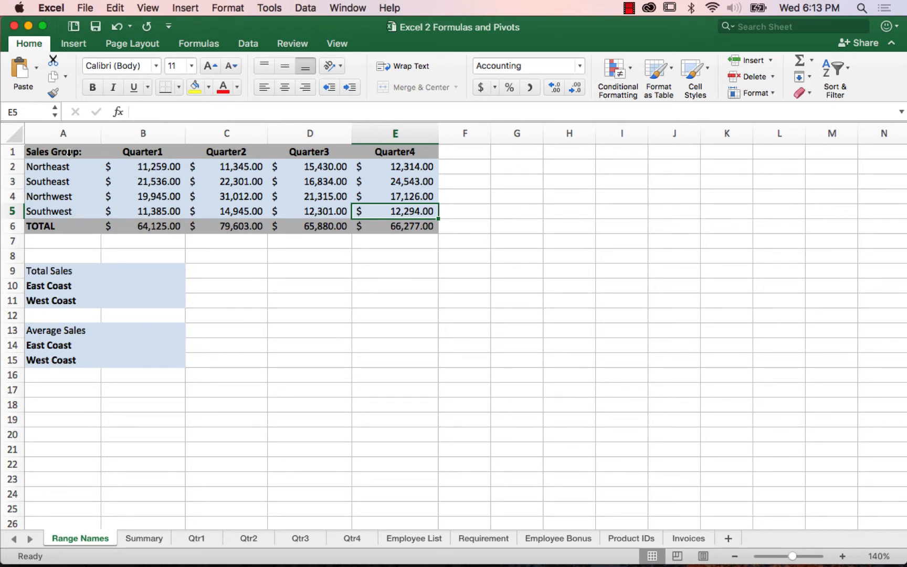
Step: Widen the Name Box and use it to jump to cell G20
{"action": "left_click_drag", "start_coordinate": [64, 109], "coordinate": [93, 110]}
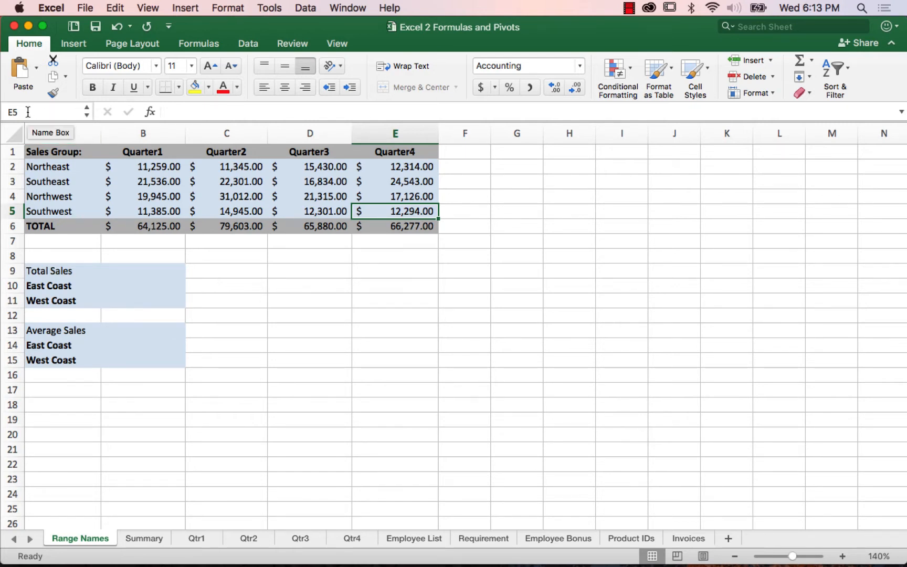
{"action": "left_click", "coordinate": [27, 112]}
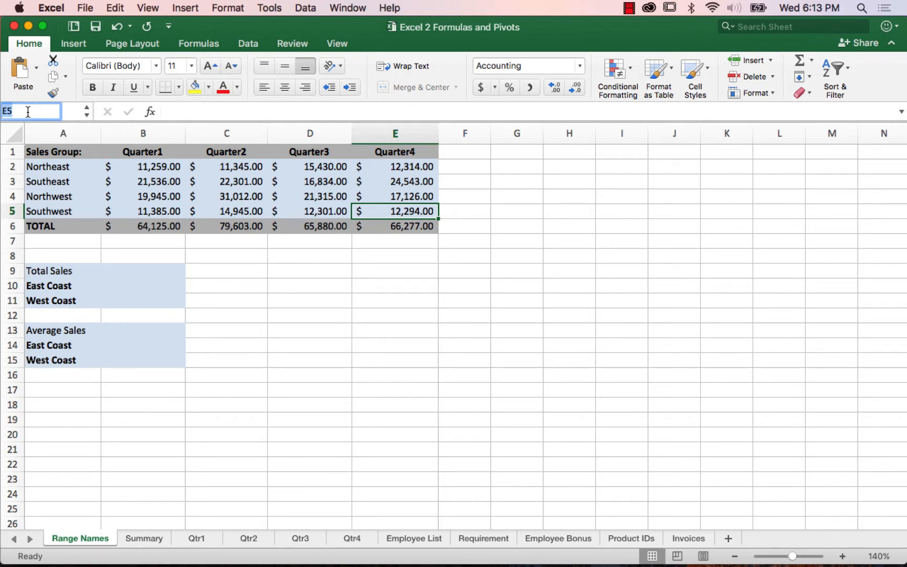
{"action": "type", "text": "g20"}
{"action": "key", "text": "Return"}
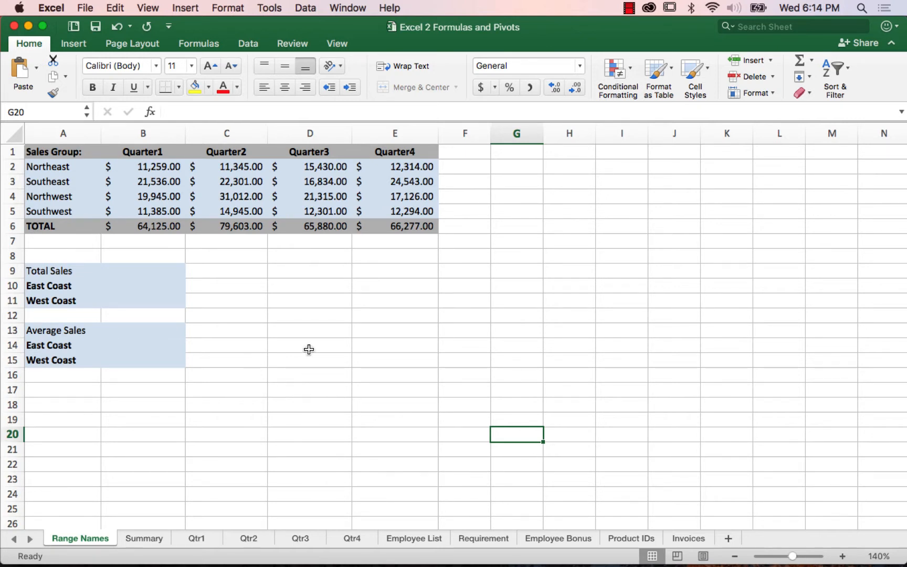
Step: Name the first-quarter sales figures in B2:B5 Quarter1
{"action": "left_click", "coordinate": [157, 167]}
{"action": "left_click_drag", "start_coordinate": [156, 167], "coordinate": [155, 208]}
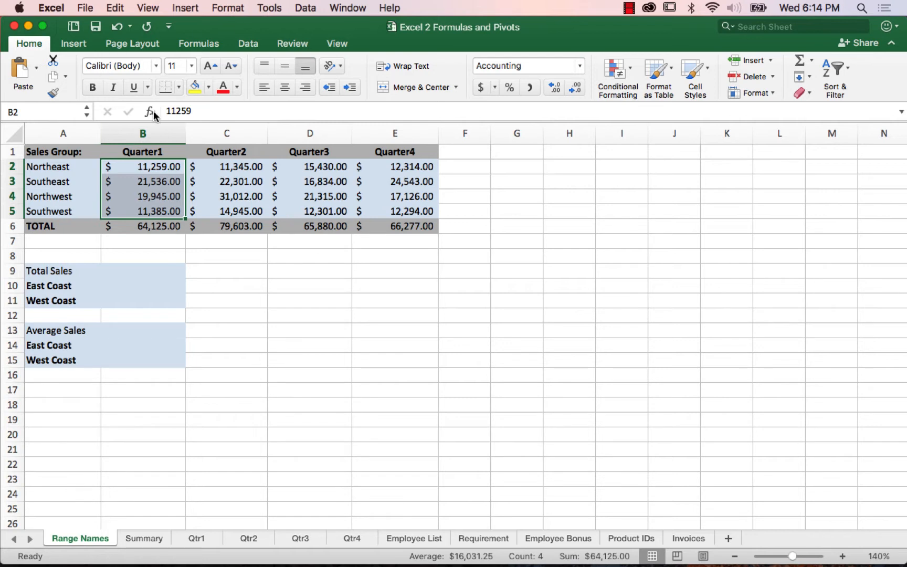
{"action": "left_click", "coordinate": [43, 110]}
{"action": "type", "text": "Quart"}
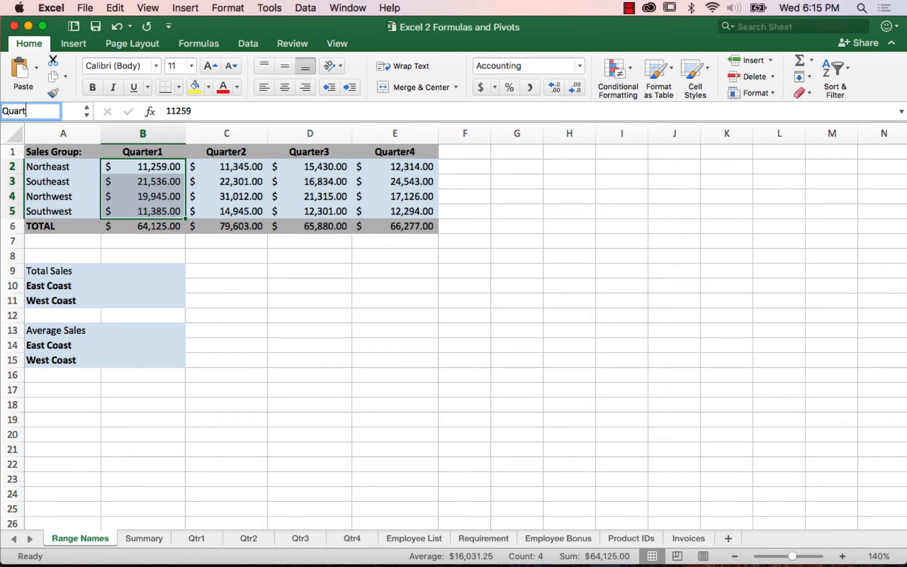
{"action": "type", "text": "er1"}
{"action": "key", "text": "Return"}
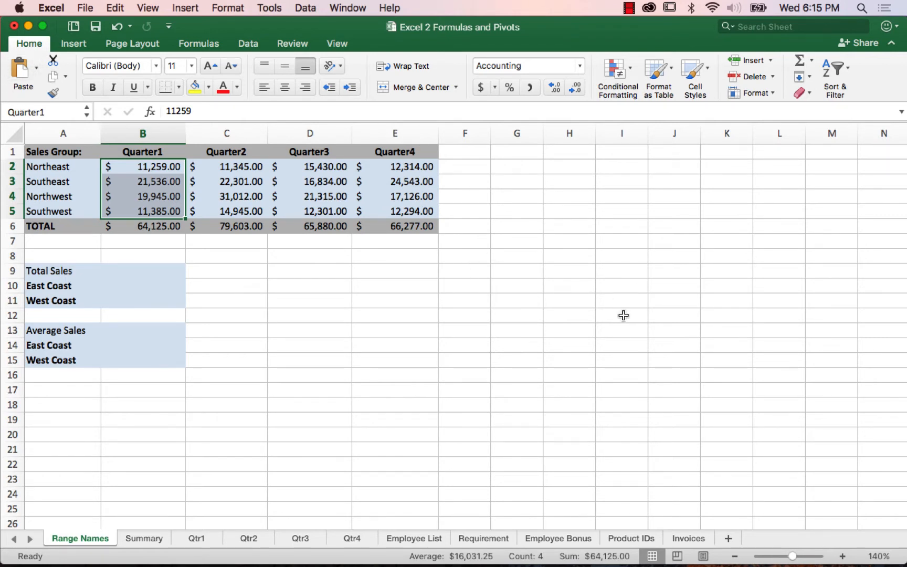
Step: Deselect the range, switch to the Summary sheet and jump from there to the named range Quarter1
{"action": "left_click", "coordinate": [623, 315]}
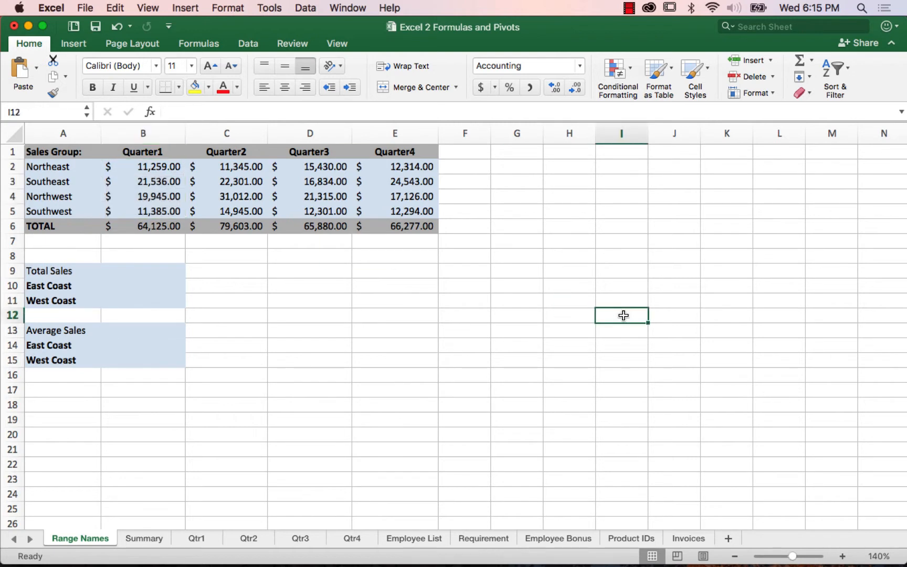
{"action": "left_click", "coordinate": [142, 540]}
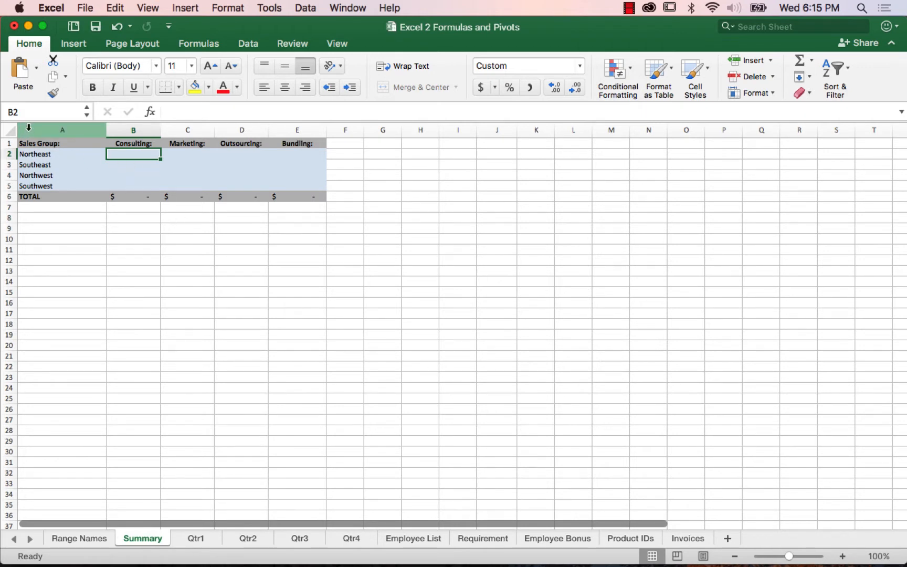
{"action": "left_click", "coordinate": [87, 117]}
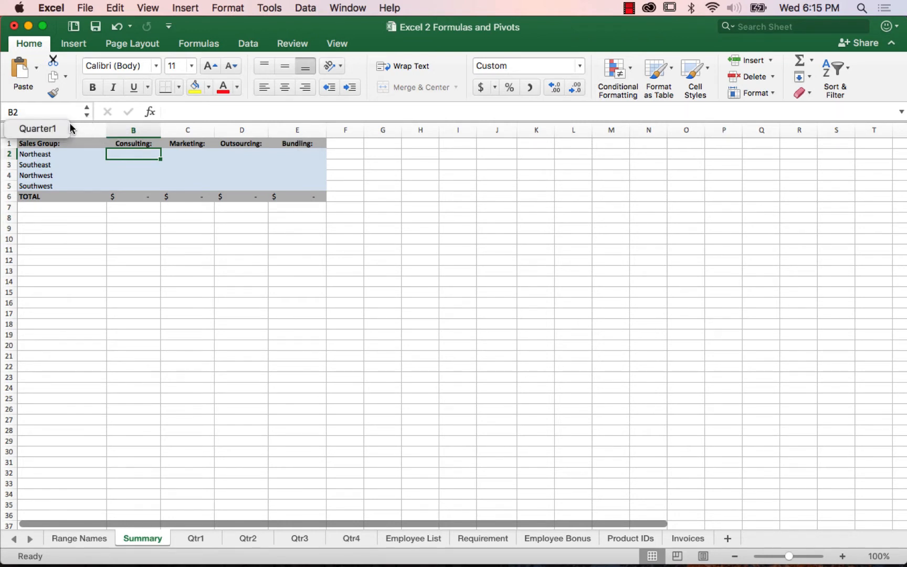
{"action": "left_click", "coordinate": [36, 129]}
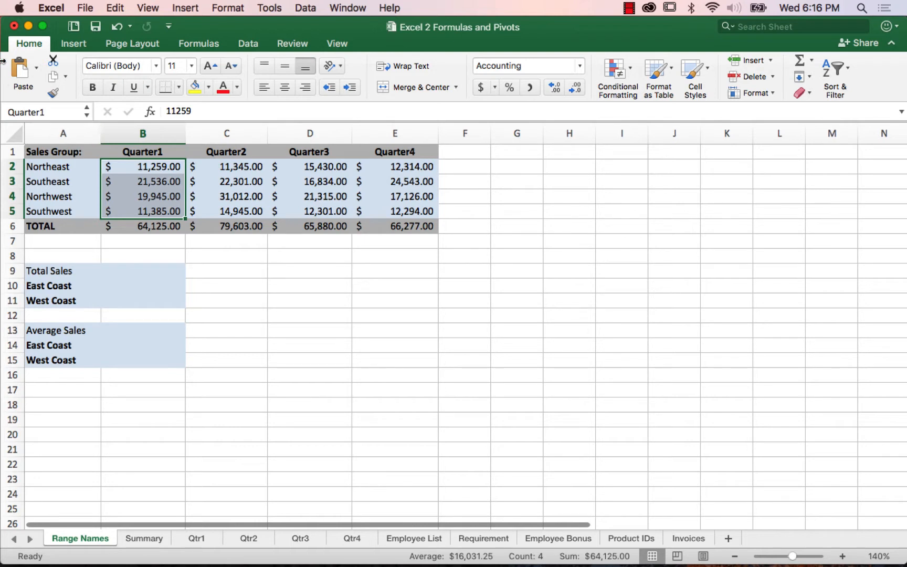
Step: Select the Quarter2 to Quarter4 headings with their regional sales, C1:E5, leaving out the TOTAL row
{"action": "left_click", "coordinate": [231, 152]}
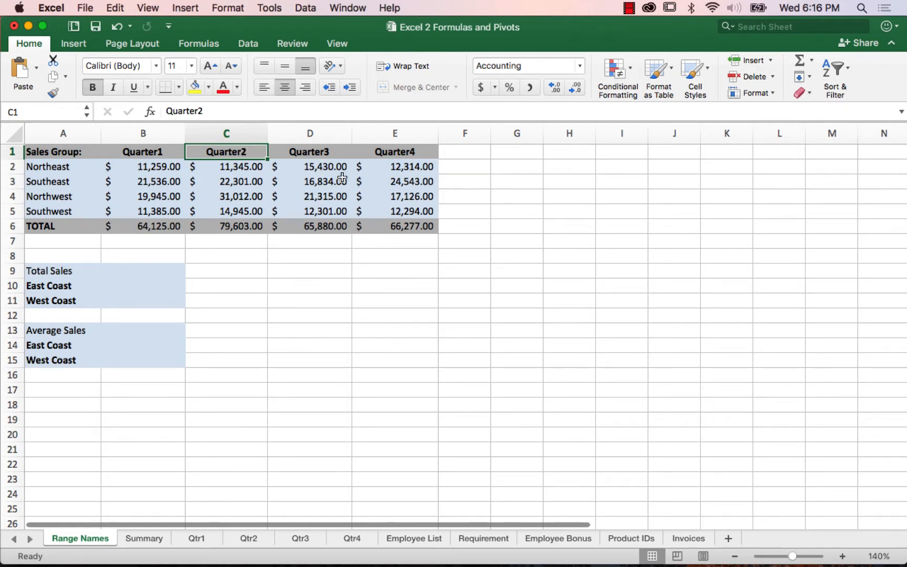
{"action": "left_click", "coordinate": [404, 212], "text": "shift"}
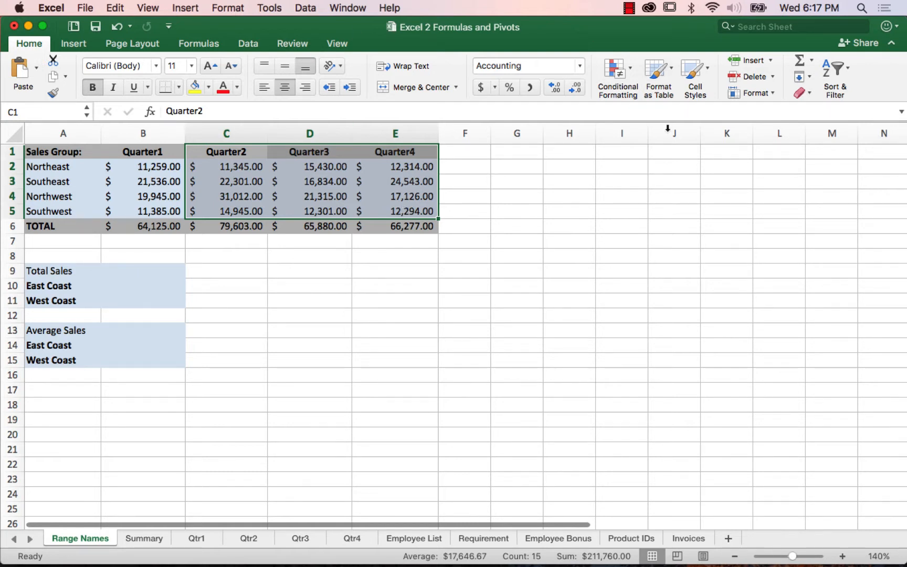
{"action": "left_click", "coordinate": [207, 45]}
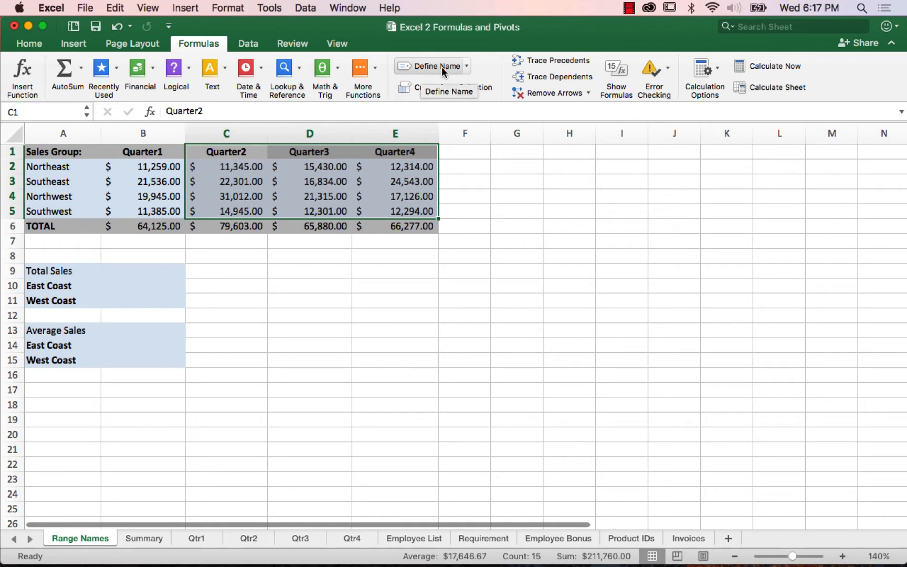
{"action": "left_click", "coordinate": [467, 67]}
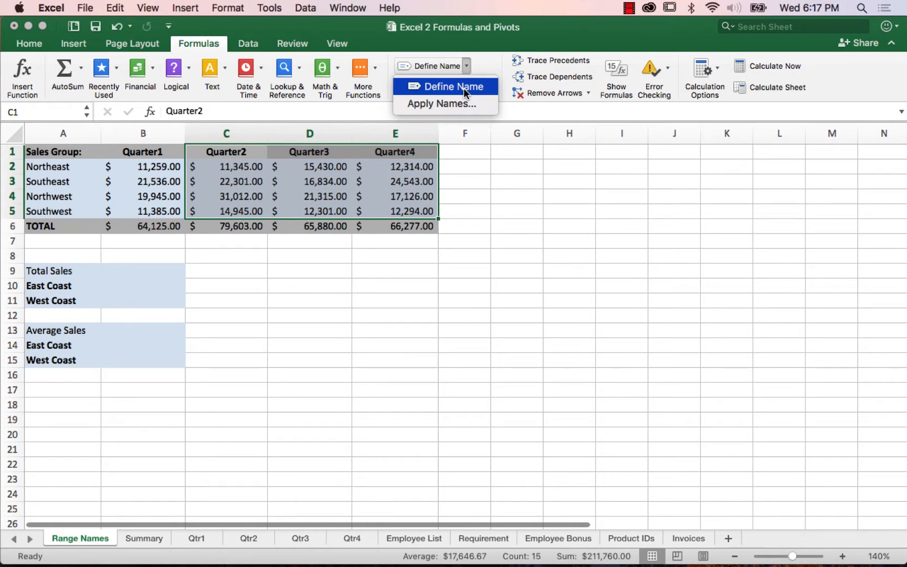
{"action": "left_click", "coordinate": [463, 87]}
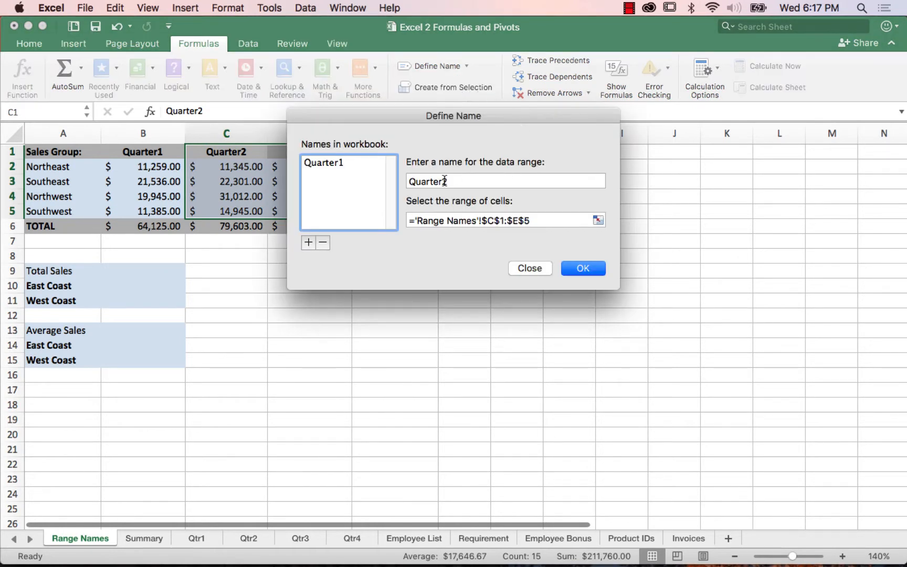
{"action": "left_click", "coordinate": [531, 268]}
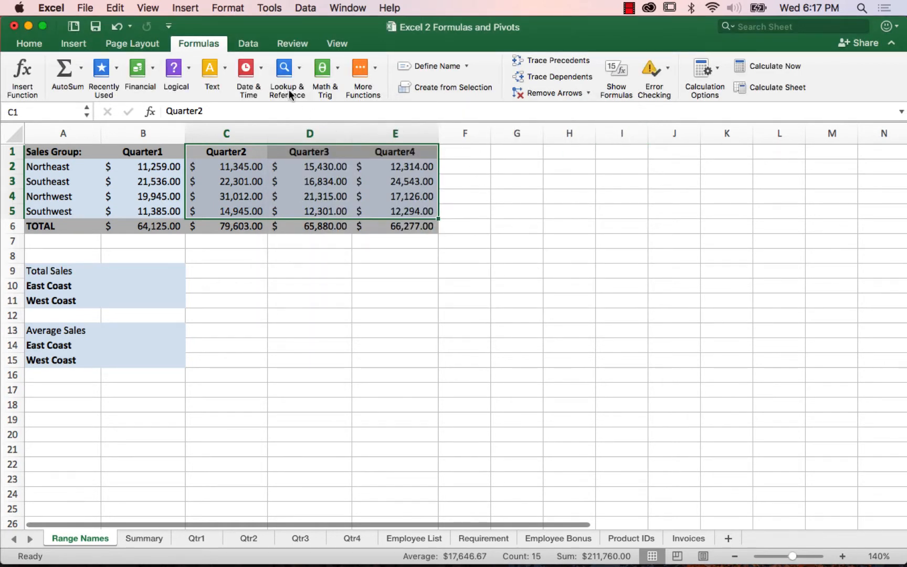
Step: Create range names for the selected quarter columns from the labels in their top row
{"action": "left_click", "coordinate": [186, 8]}
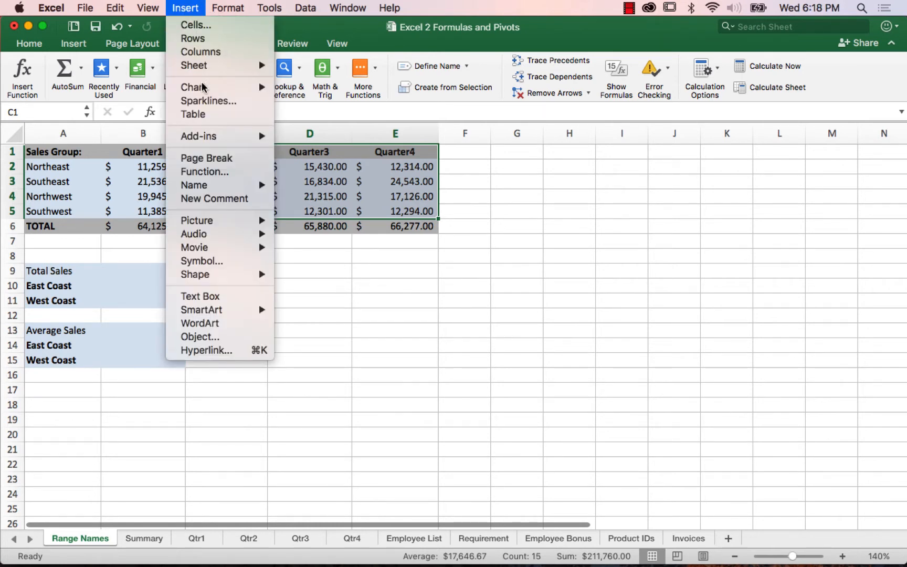
{"action": "mouse_move", "coordinate": [209, 190]}
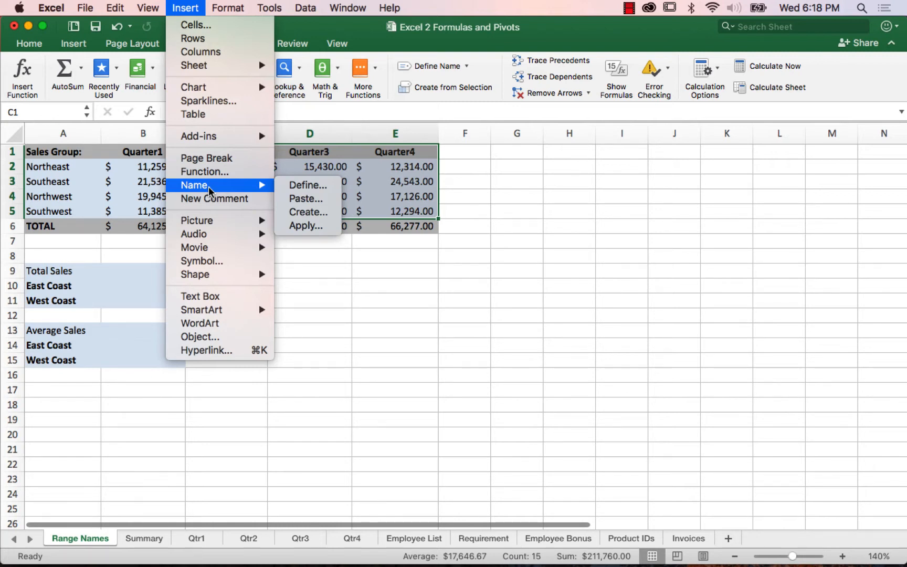
{"action": "left_click", "coordinate": [306, 212]}
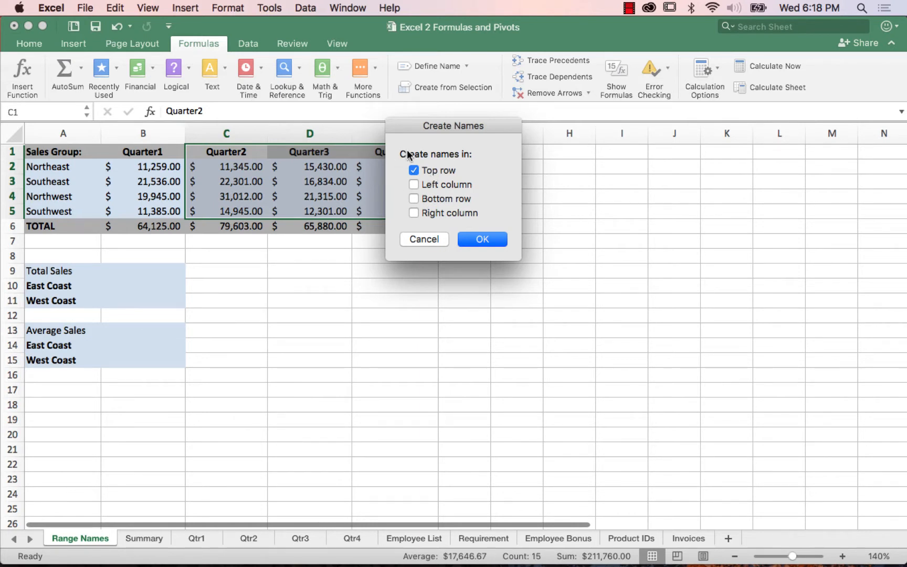
{"action": "left_click", "coordinate": [482, 240]}
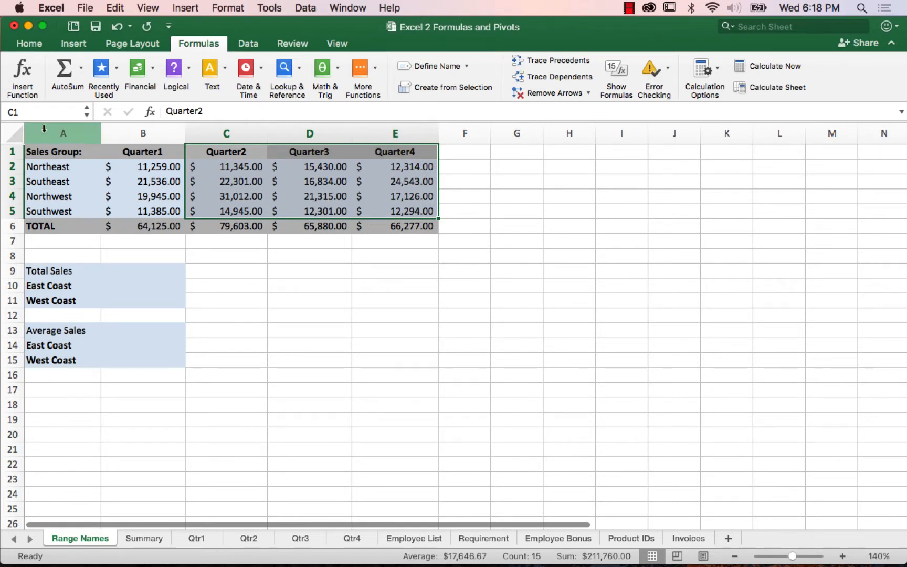
Step: Check the workbook's list of defined range names for the quarter columns
{"action": "left_click", "coordinate": [87, 115]}
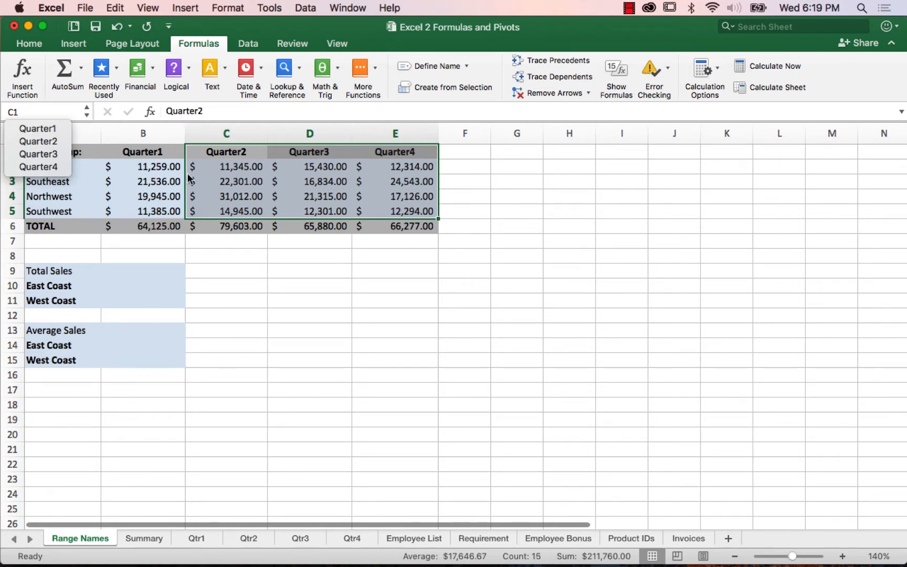
{"action": "left_click", "coordinate": [206, 48]}
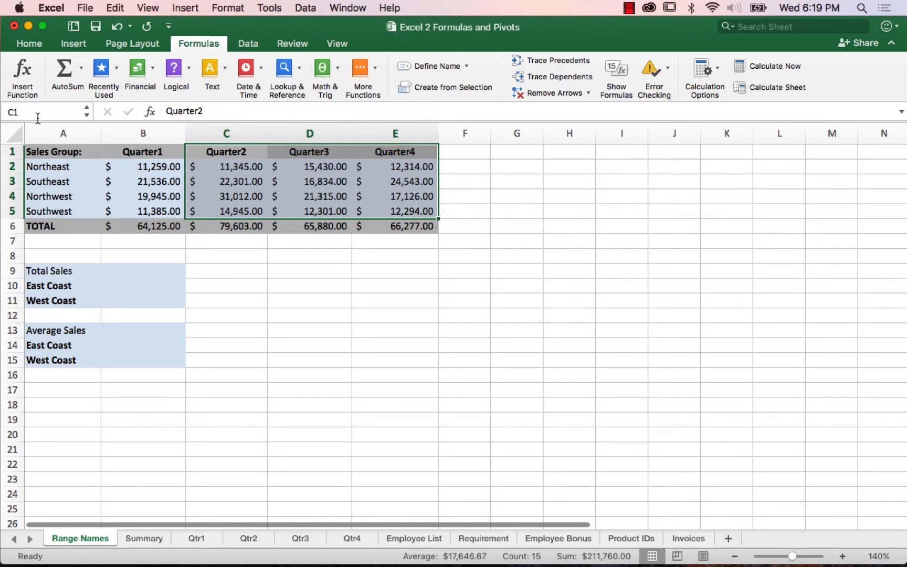
{"action": "left_click", "coordinate": [87, 115]}
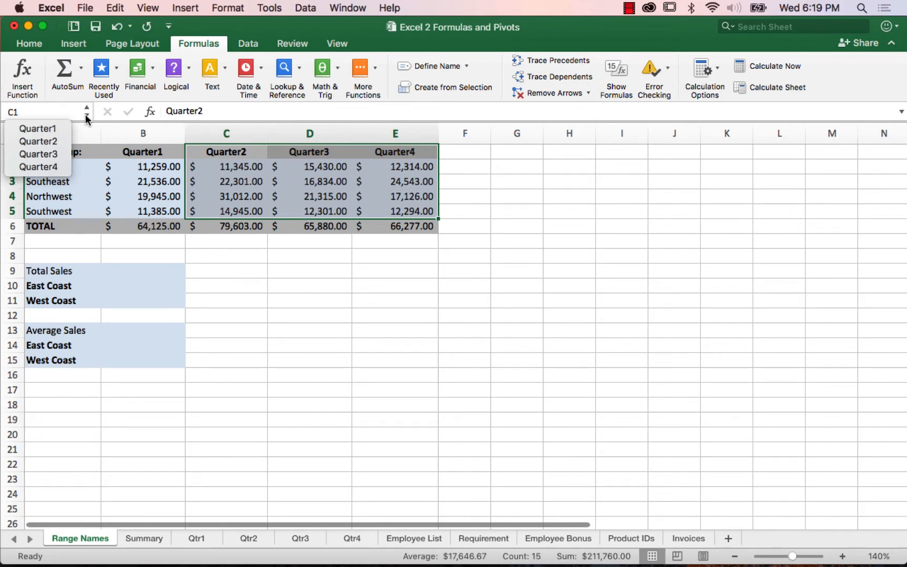
{"action": "left_click", "coordinate": [198, 170]}
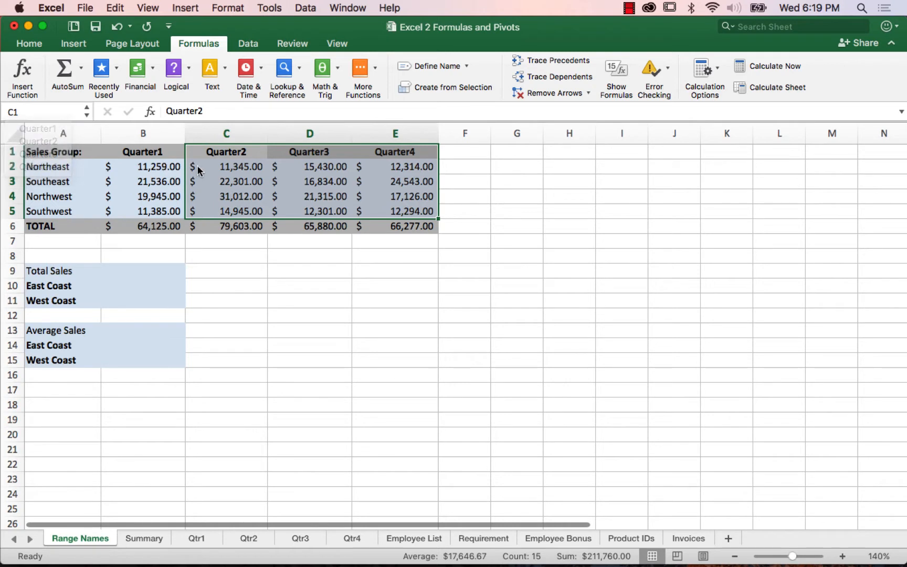
Step: Create range names for the regional sales rows in A2:E5 from the left column, and check the list of names
{"action": "left_click", "coordinate": [52, 168]}
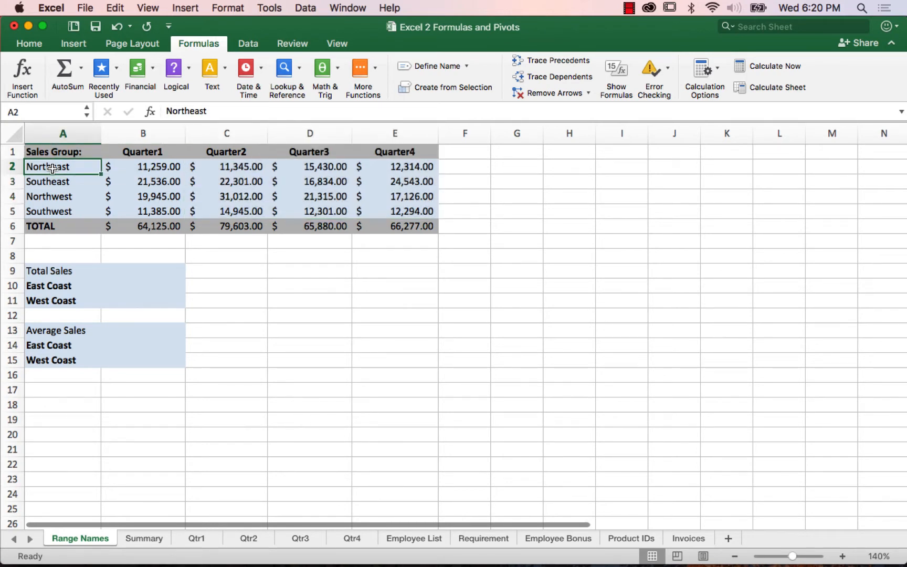
{"action": "left_click", "coordinate": [404, 212], "text": "shift"}
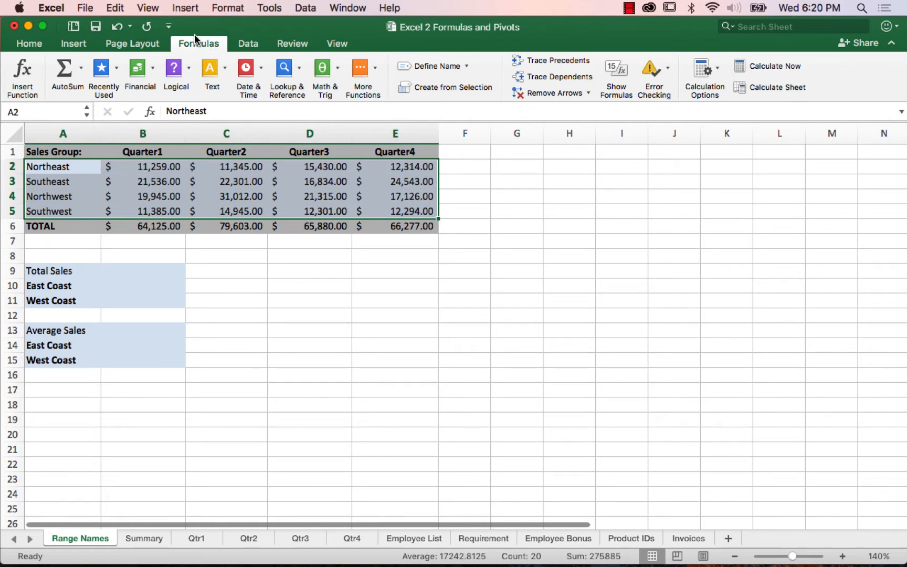
{"action": "left_click", "coordinate": [184, 9]}
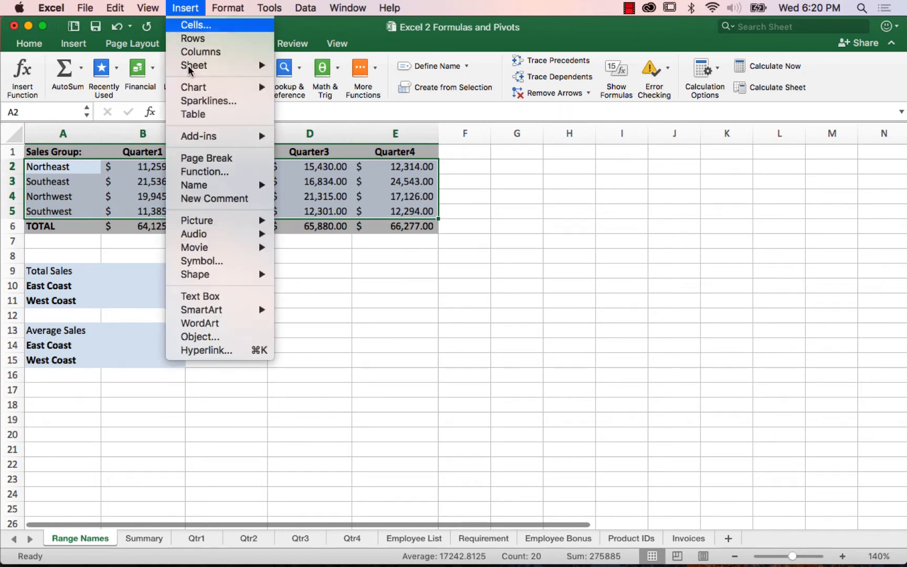
{"action": "mouse_move", "coordinate": [201, 186]}
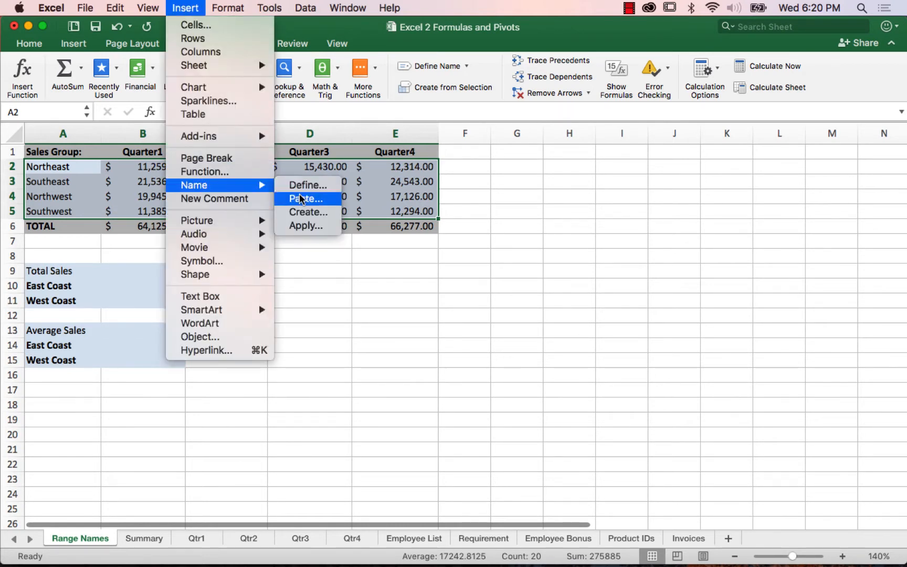
{"action": "left_click", "coordinate": [314, 213]}
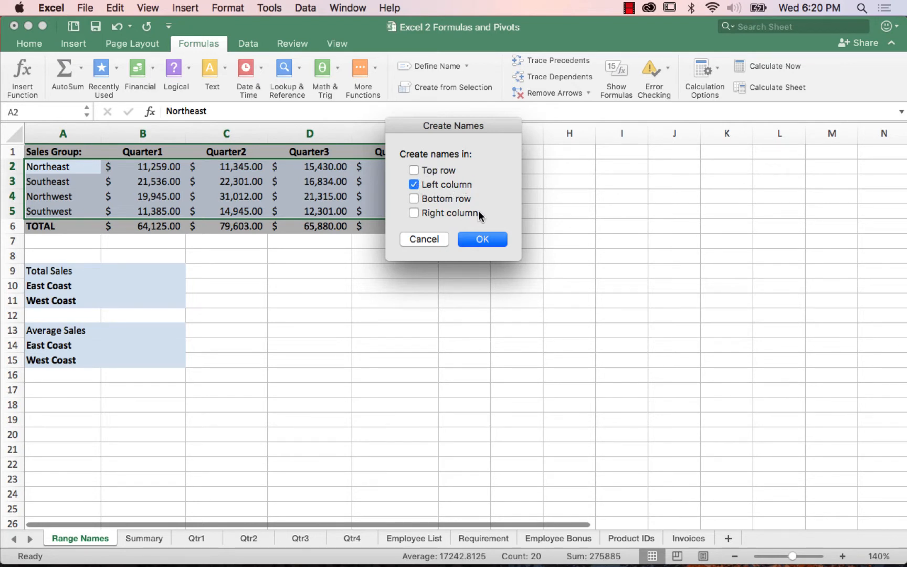
{"action": "left_click", "coordinate": [484, 241]}
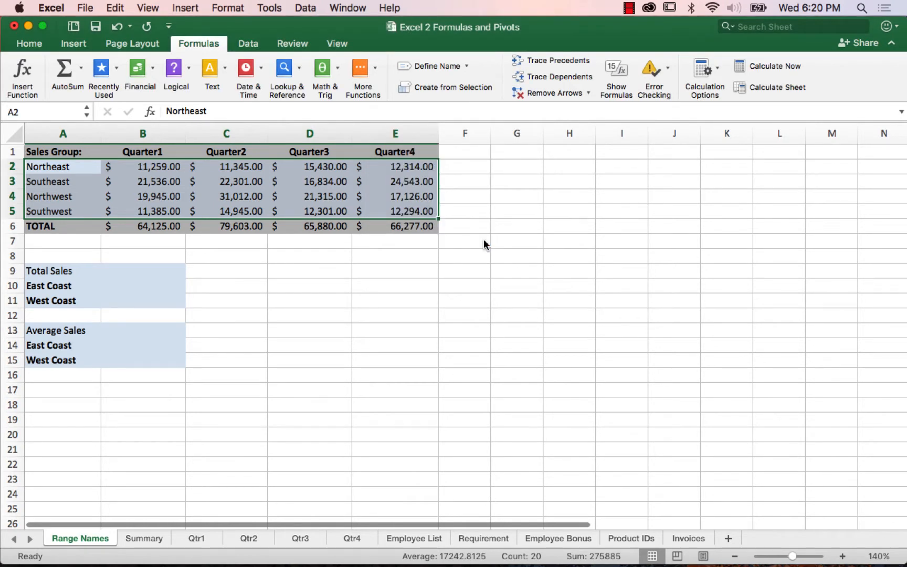
{"action": "left_click", "coordinate": [88, 114]}
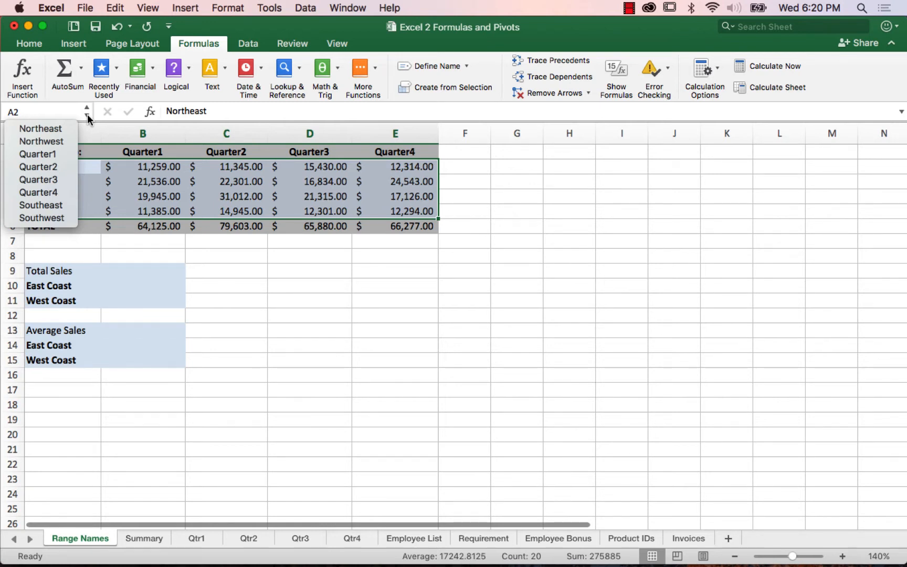
Step: Close the list of range names and select the East Coast total sales cell, B10
{"action": "left_click", "coordinate": [139, 283]}
{"action": "left_click", "coordinate": [140, 284]}
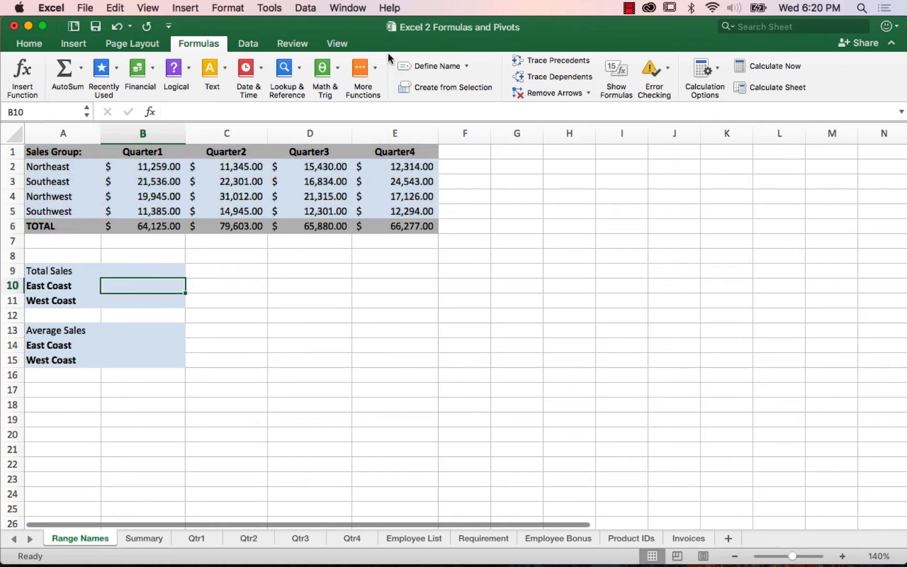
{"action": "left_click", "coordinate": [466, 66]}
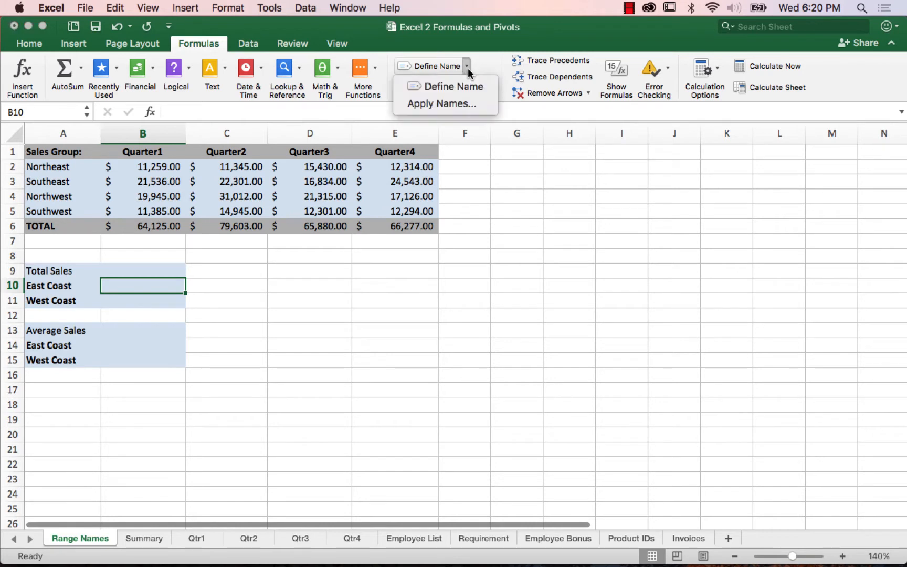
{"action": "left_click", "coordinate": [459, 35]}
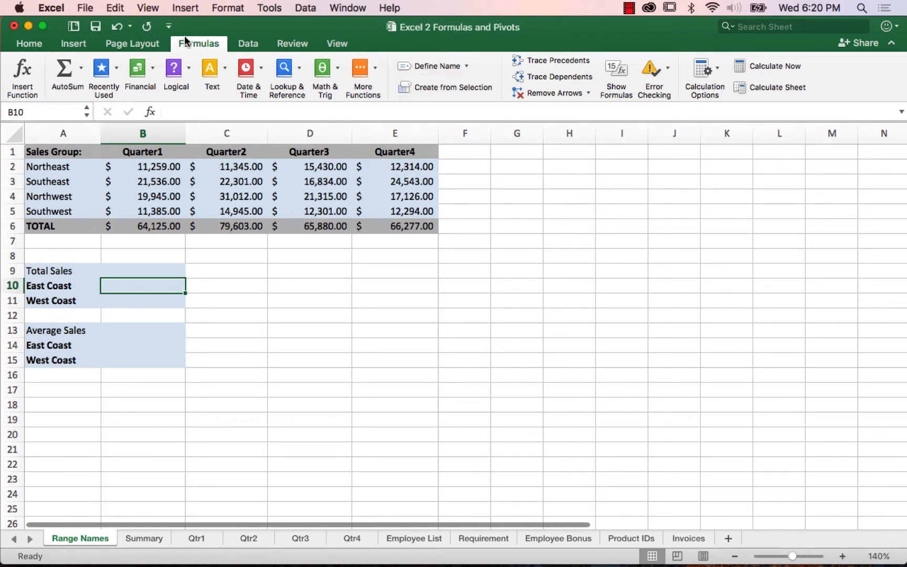
{"action": "left_click", "coordinate": [186, 10]}
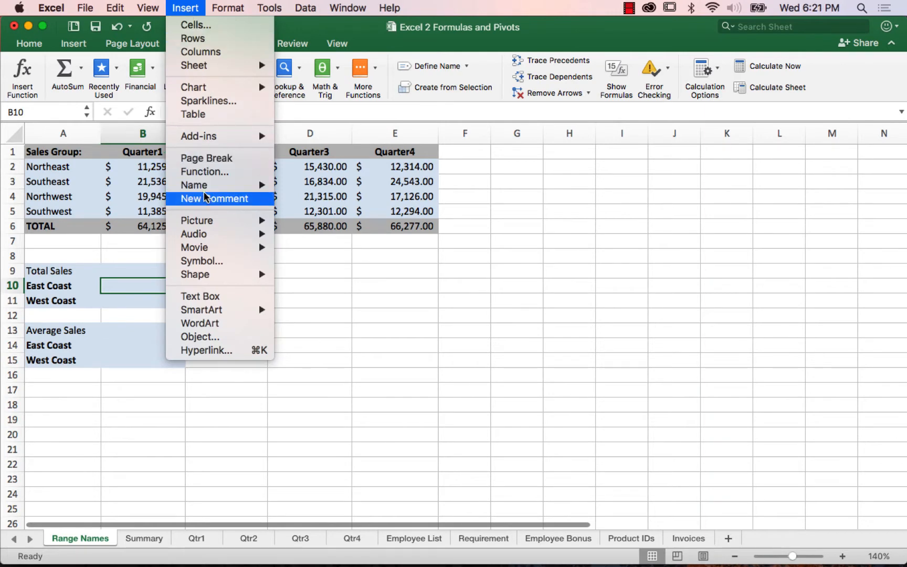
{"action": "mouse_move", "coordinate": [204, 189]}
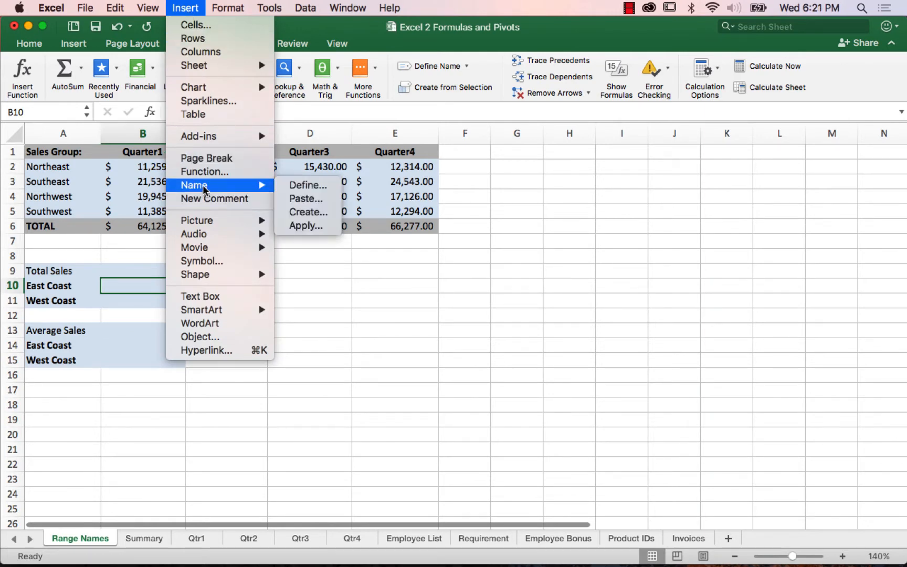
{"action": "left_click", "coordinate": [446, 7]}
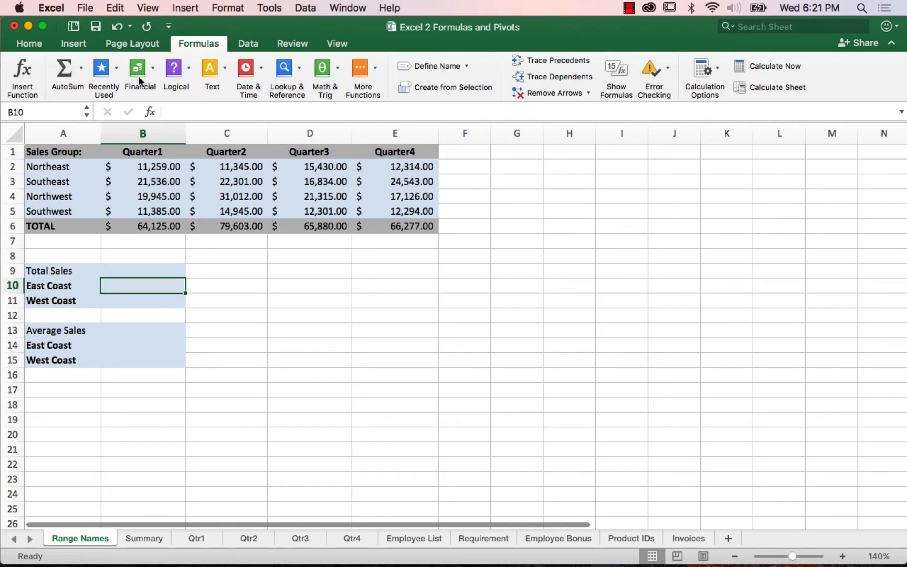
Step: Start an AutoSum formula in the East Coast total cell and paste the range name Northeast as its first argument
{"action": "left_click", "coordinate": [62, 71]}
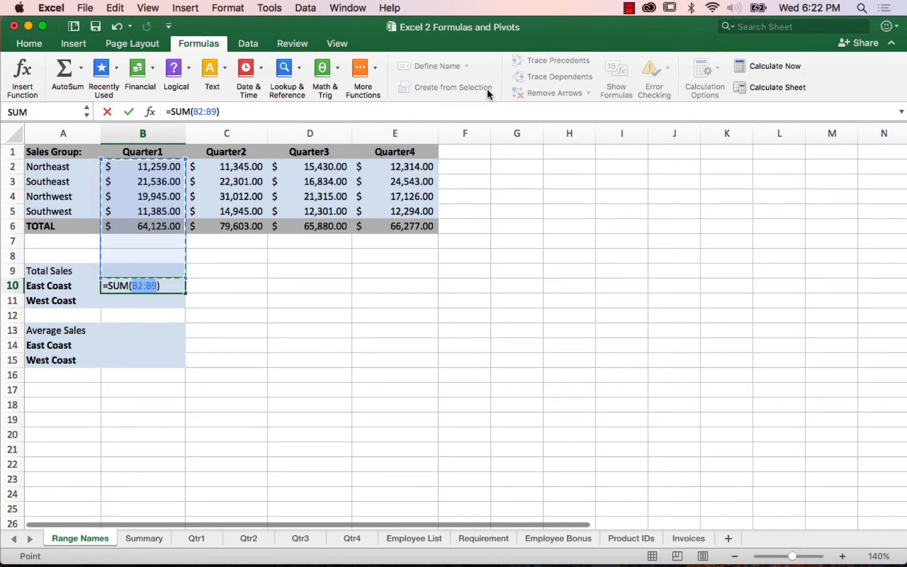
{"action": "left_click", "coordinate": [186, 9]}
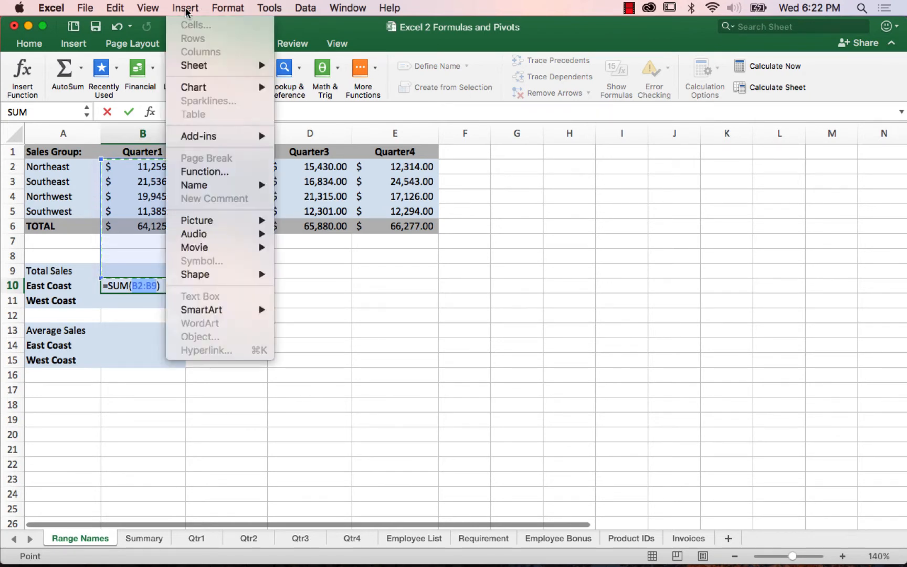
{"action": "mouse_move", "coordinate": [212, 187]}
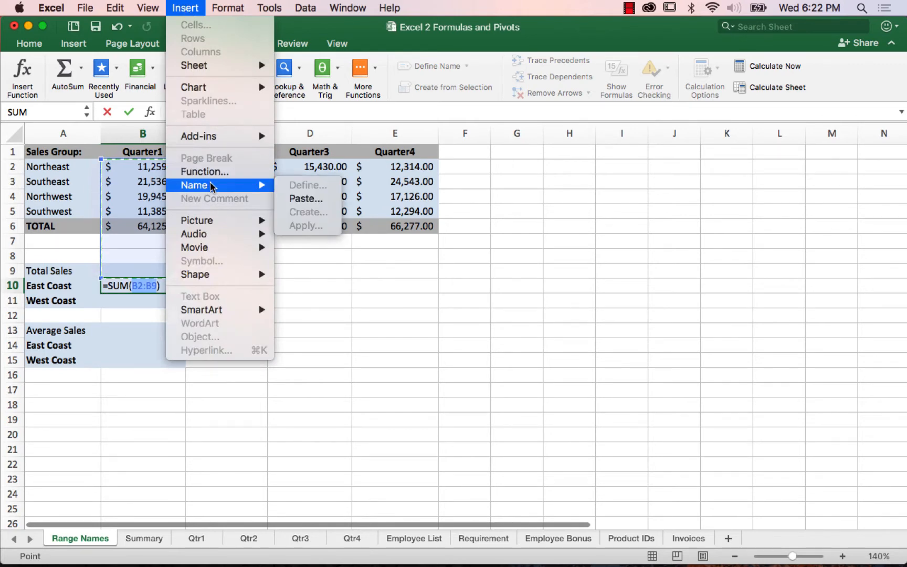
{"action": "left_click", "coordinate": [297, 202]}
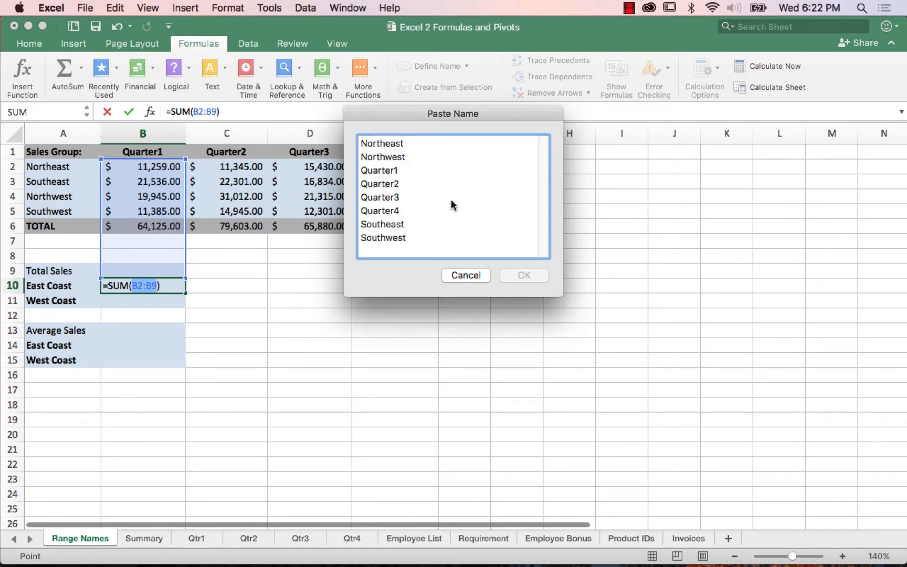
{"action": "left_click", "coordinate": [387, 144]}
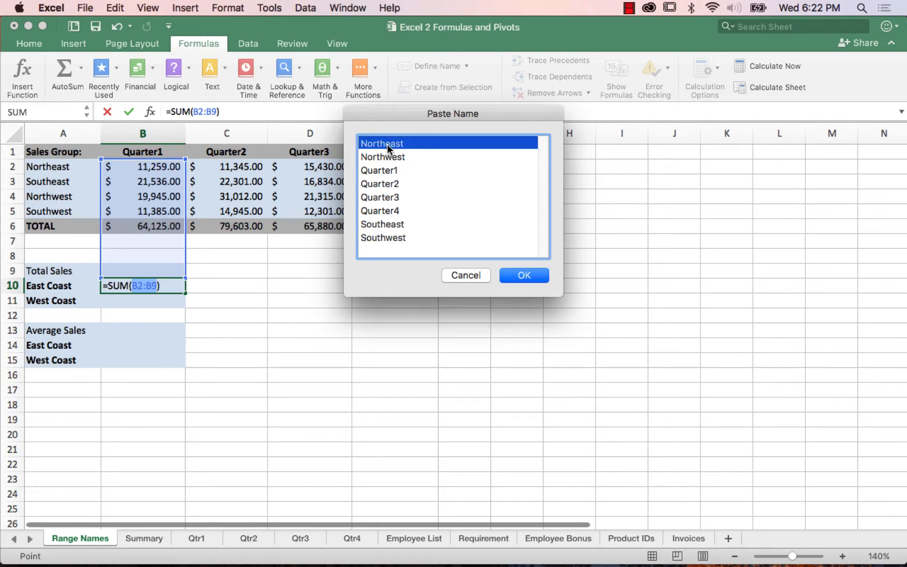
{"action": "left_click", "coordinate": [524, 277]}
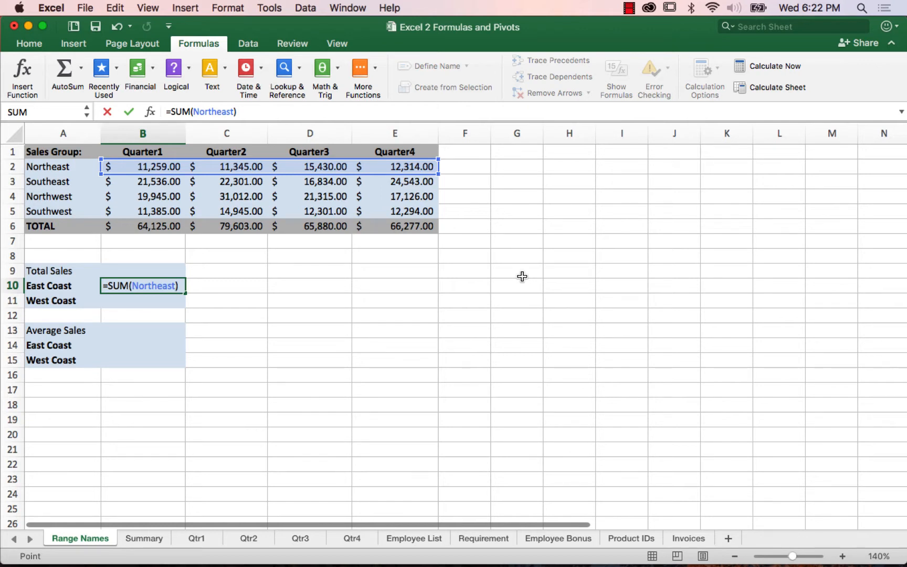
Step: Add the pasted range name Southeast as the second SUM argument, enter the East Coast total, and check its formula in B10
{"action": "type", "text": ","}
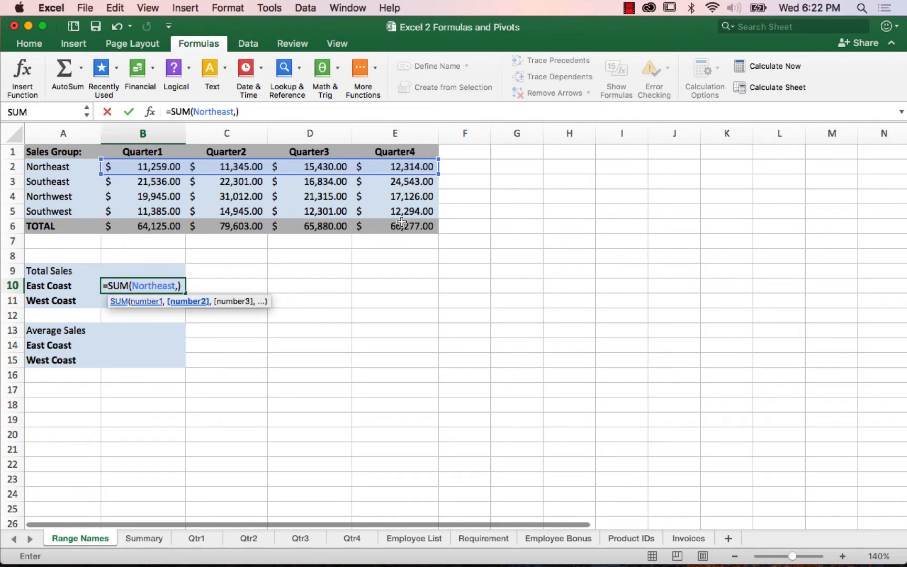
{"action": "left_click", "coordinate": [185, 8]}
{"action": "mouse_move", "coordinate": [208, 191]}
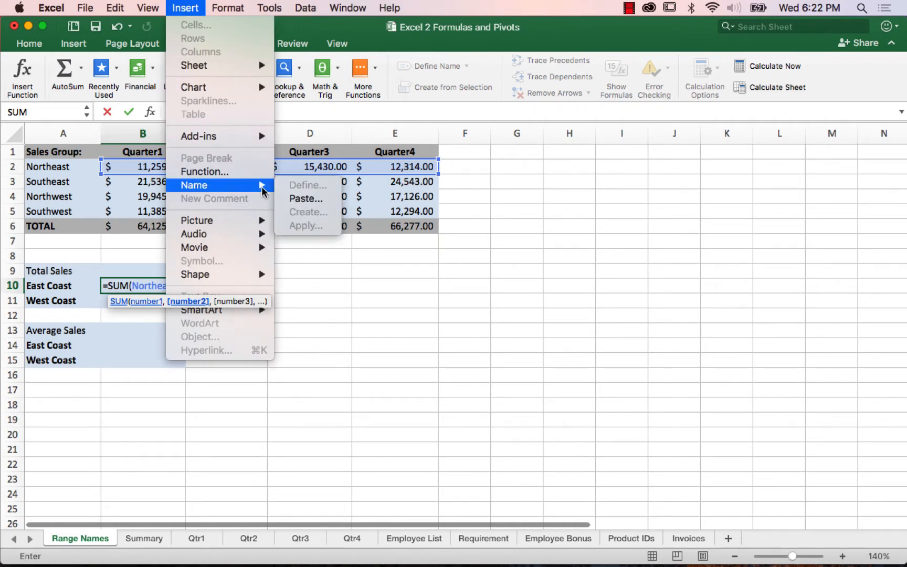
{"action": "left_click", "coordinate": [307, 199]}
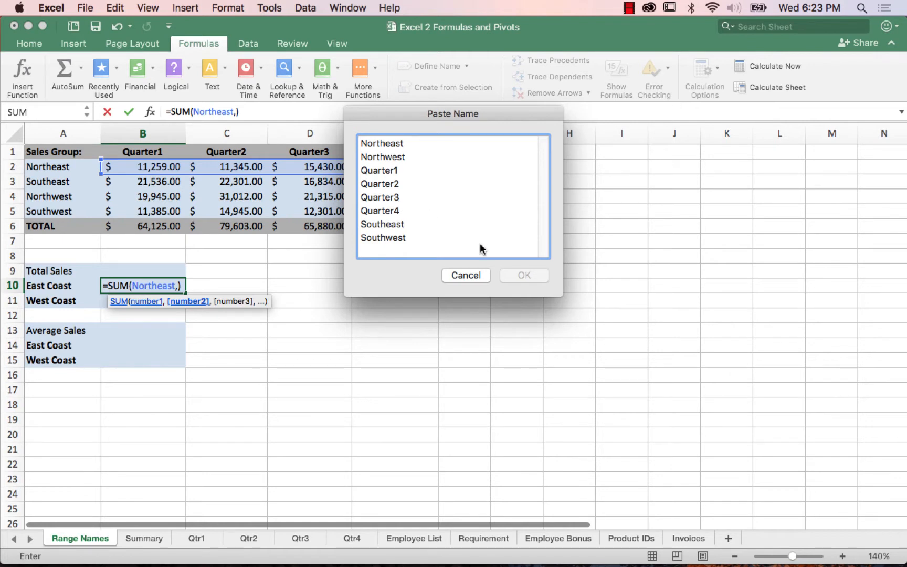
{"action": "left_click", "coordinate": [383, 226]}
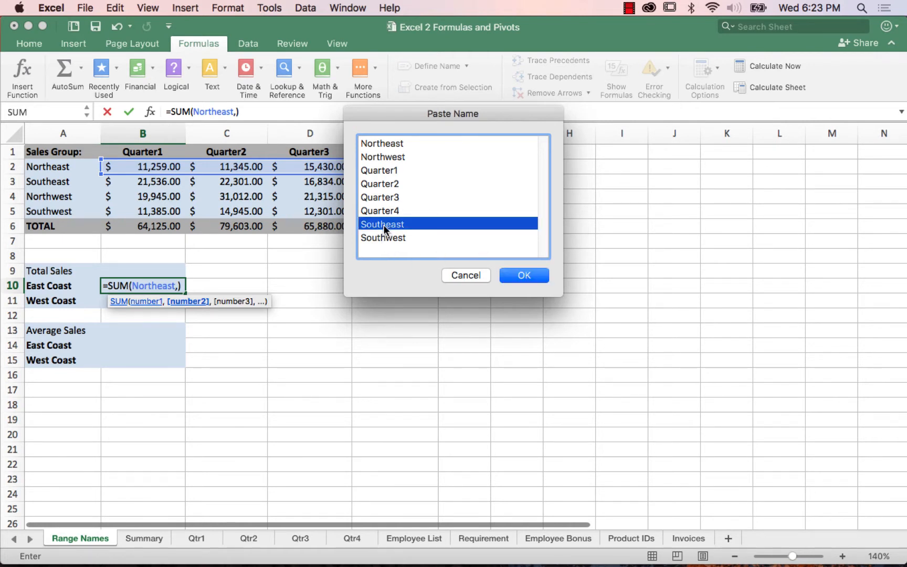
{"action": "left_click", "coordinate": [524, 276]}
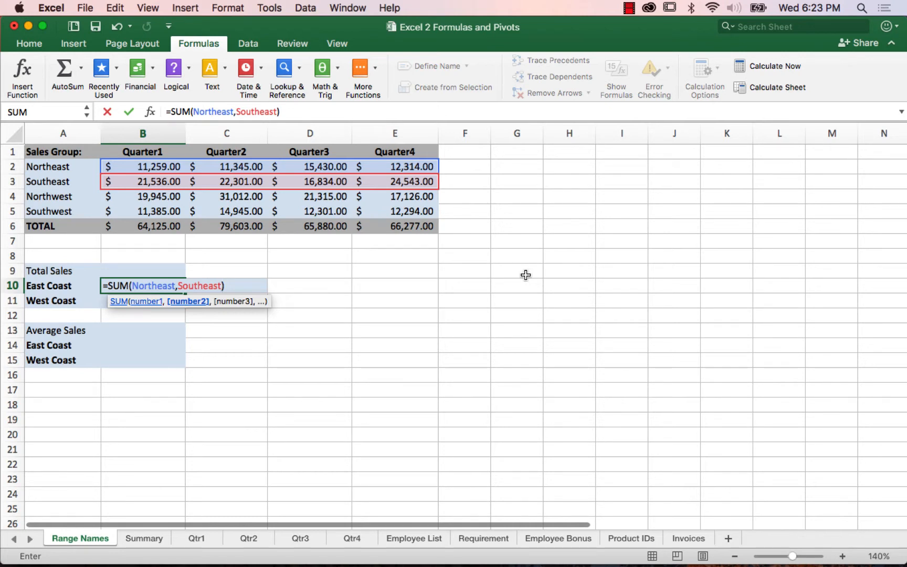
{"action": "key", "text": "Return"}
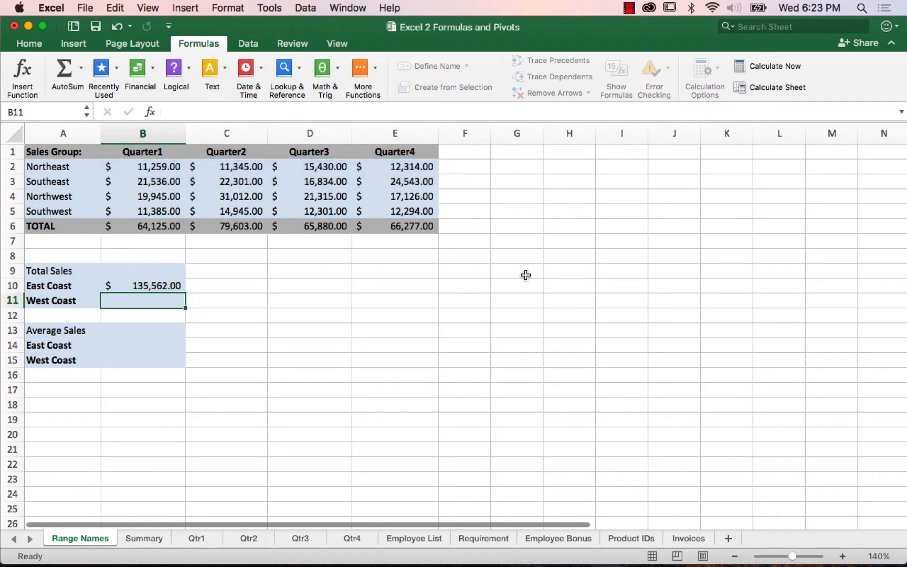
{"action": "key", "text": "Up"}
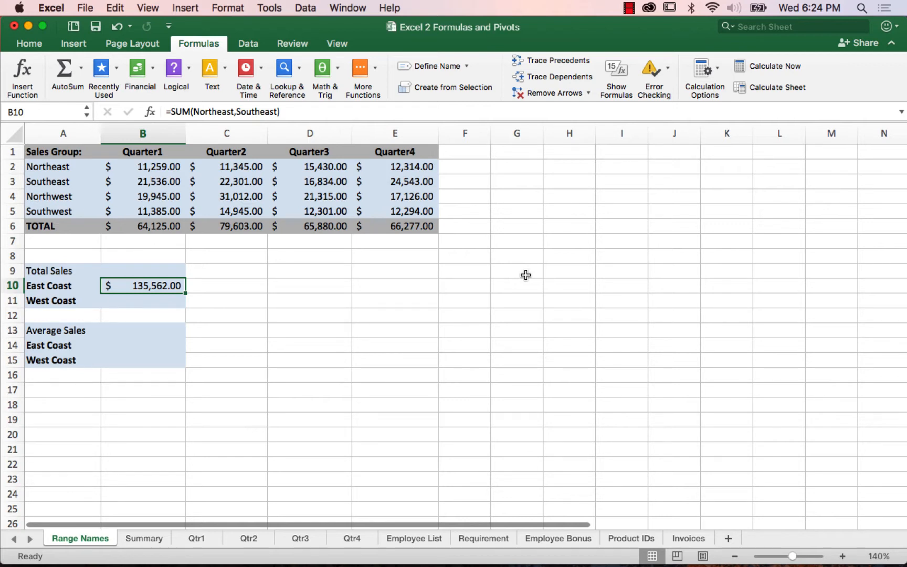
Step: Start an AutoSum formula in the West Coast total cell, B11, with the suggested range name Northwest as its first argument
{"action": "key", "text": "Down"}
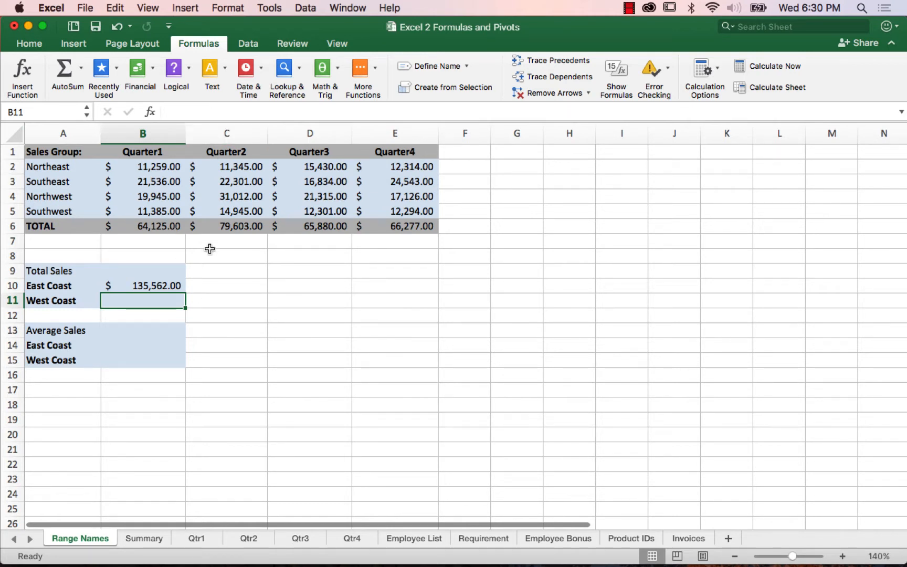
{"action": "type", "text": "="}
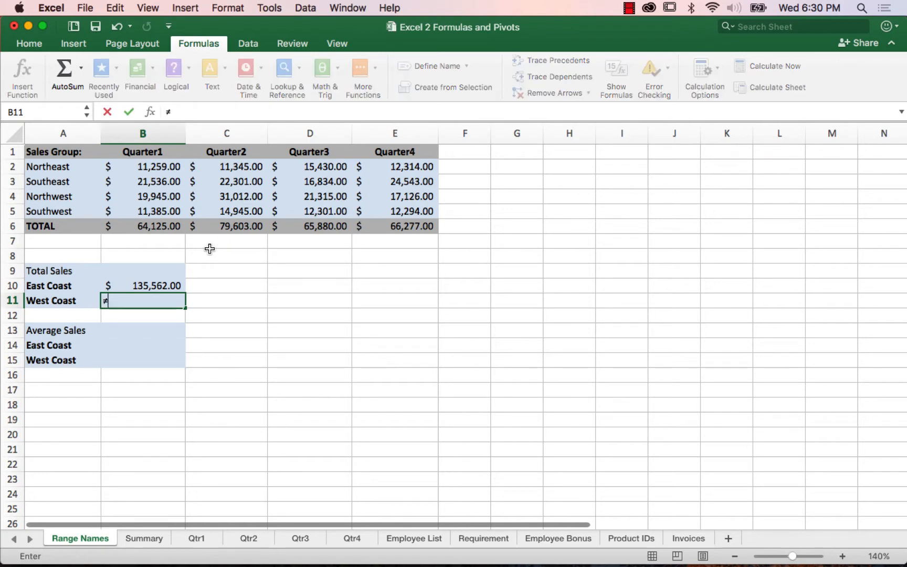
{"action": "key", "text": "Escape"}
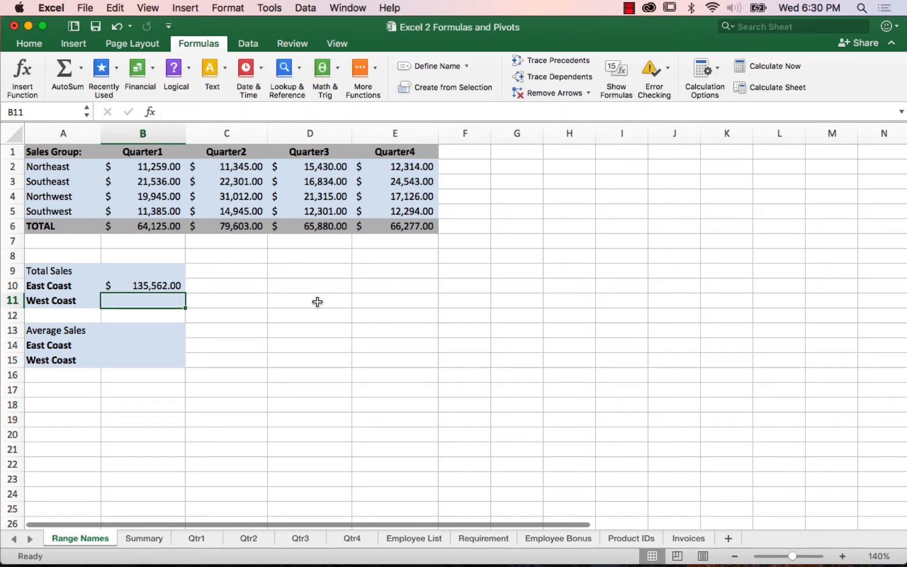
{"action": "left_click", "coordinate": [66, 75]}
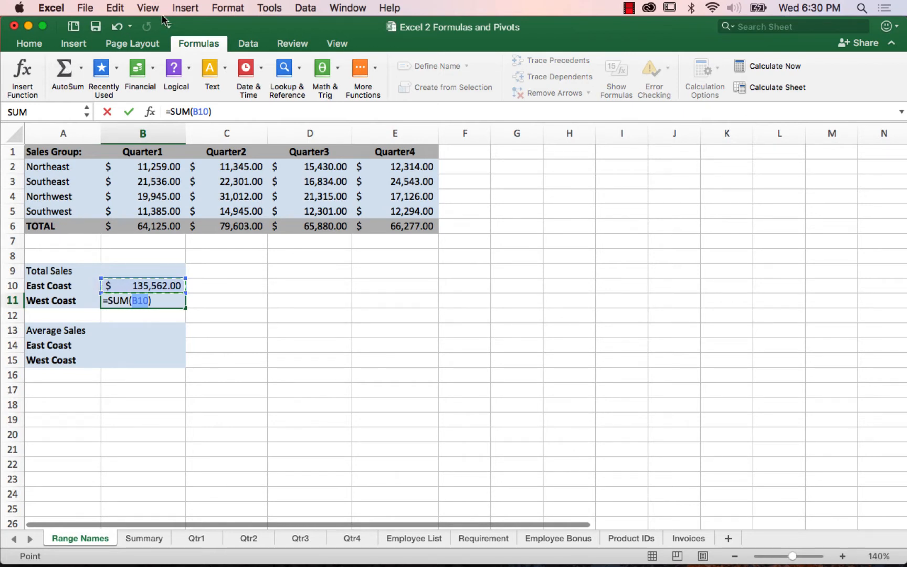
{"action": "mouse_move", "coordinate": [247, 562]}
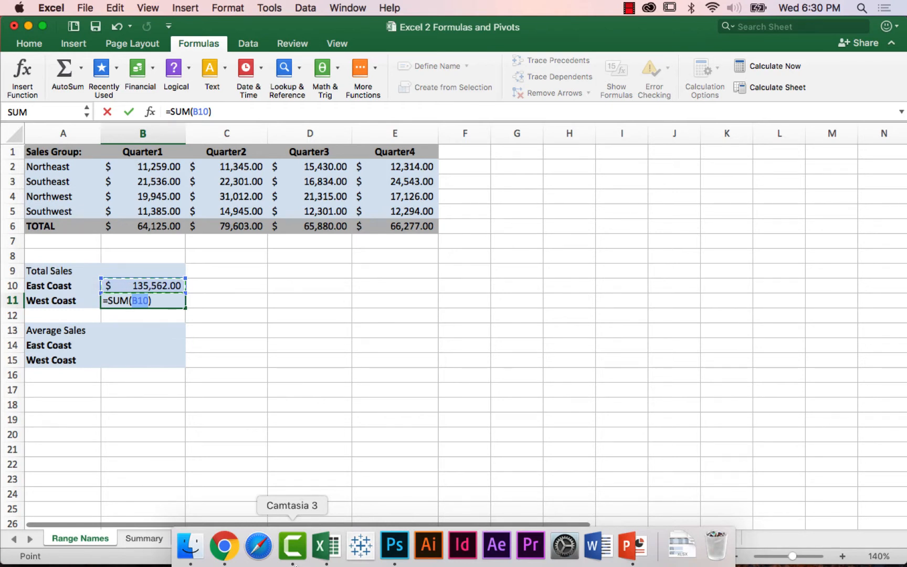
{"action": "type", "text": "no"}
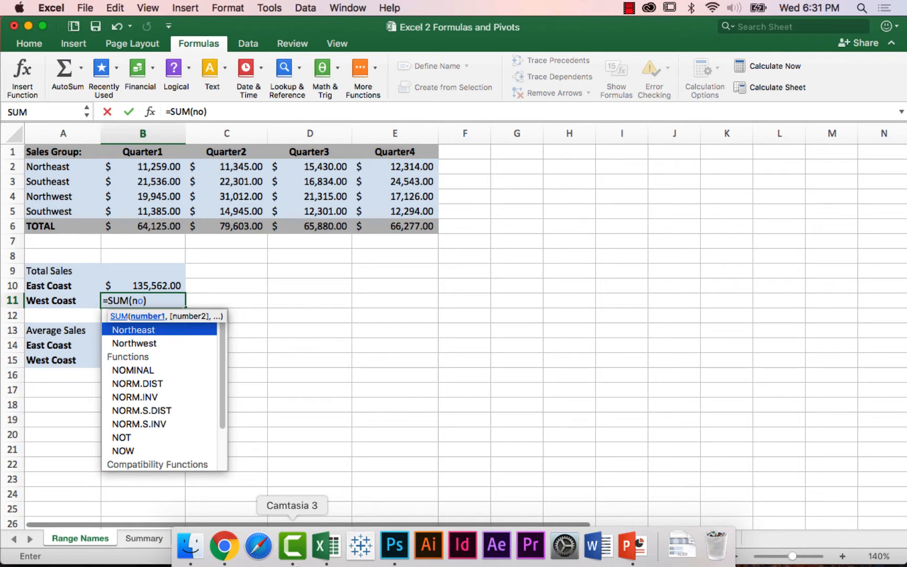
{"action": "key", "text": "Down"}
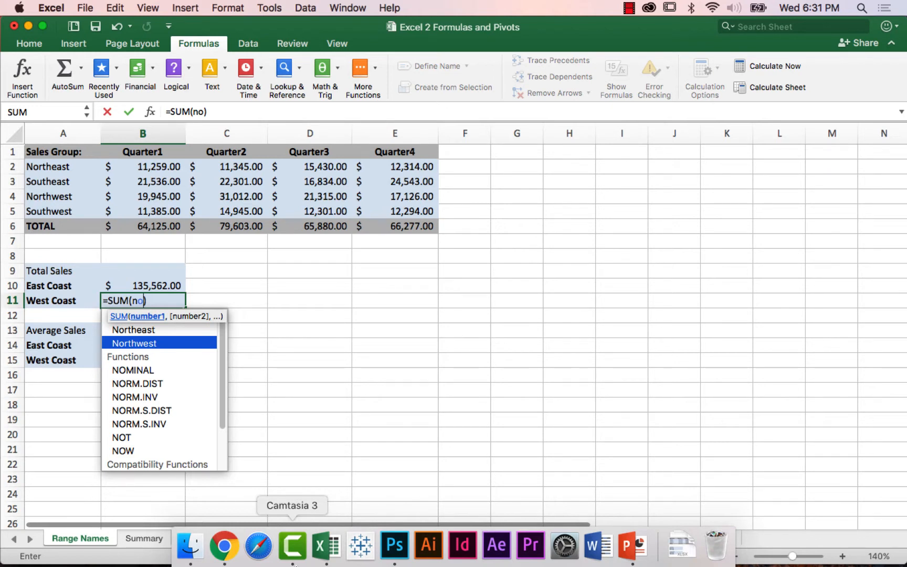
{"action": "key", "text": "Tab"}
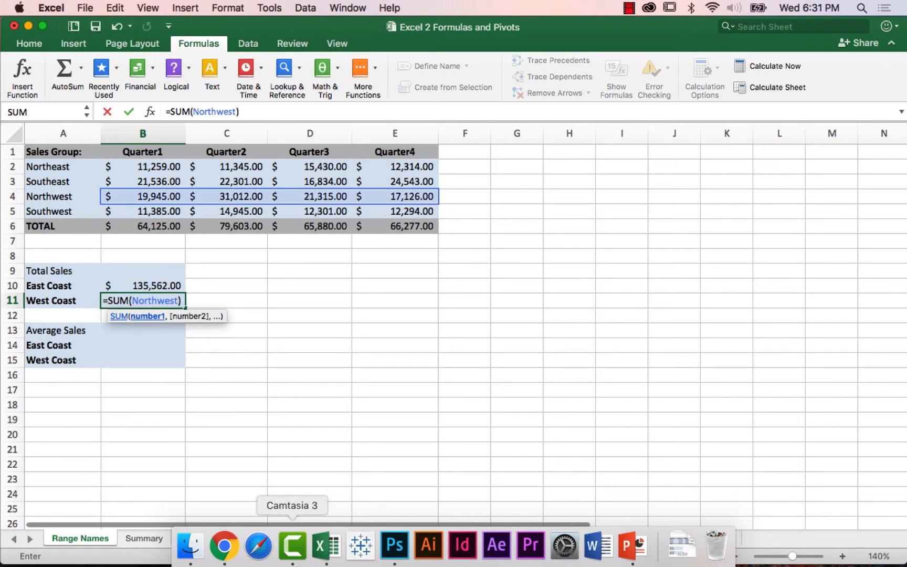
Step: Complete the West Coast total as =SUM(Northwest,Southwest) by adding the suggested name Southwest, and enter the formula
{"action": "type", "text": ","}
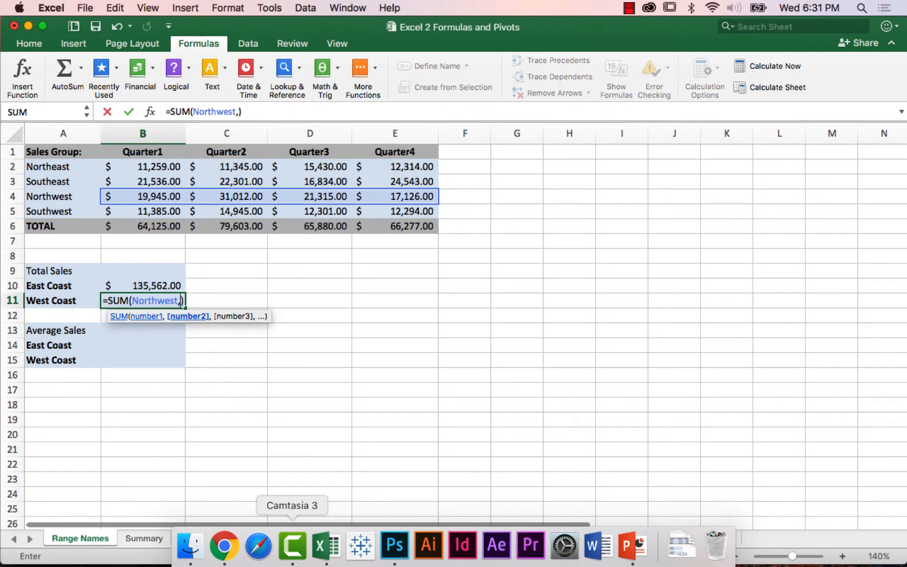
{"action": "type", "text": "so"}
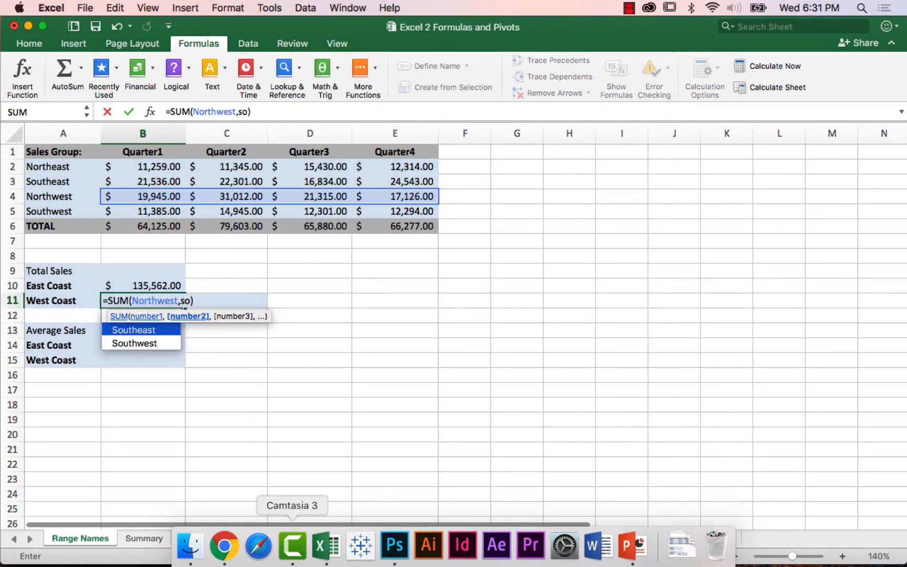
{"action": "key", "text": "Down"}
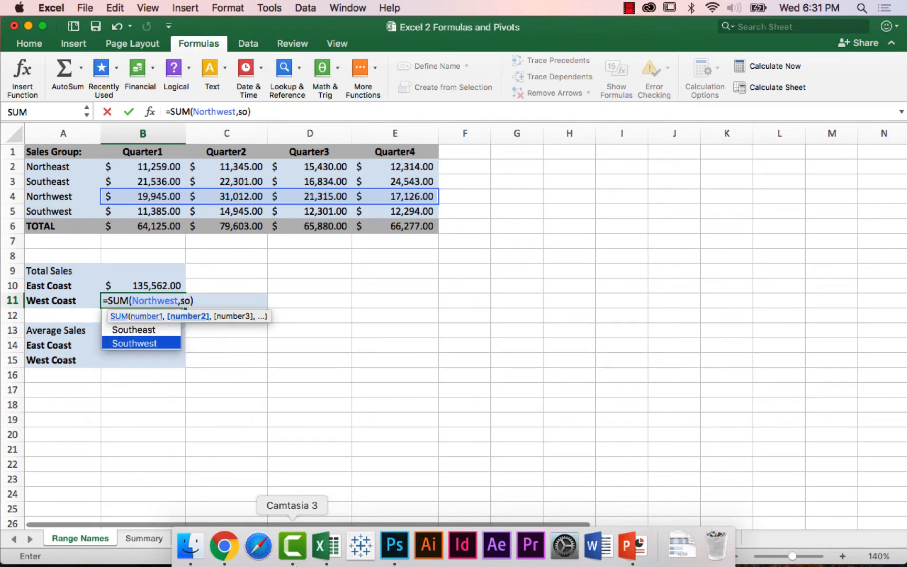
{"action": "key", "text": "Tab"}
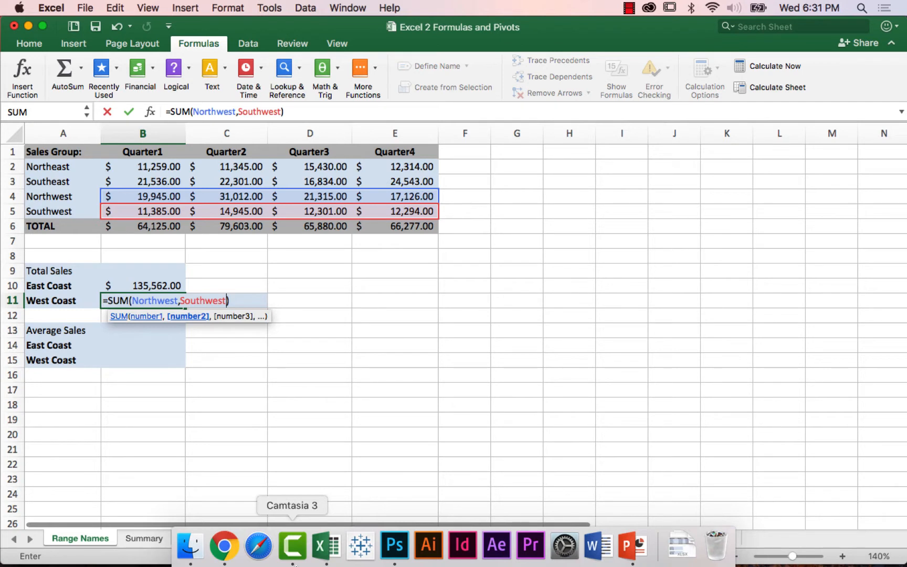
{"action": "key", "text": "Return"}
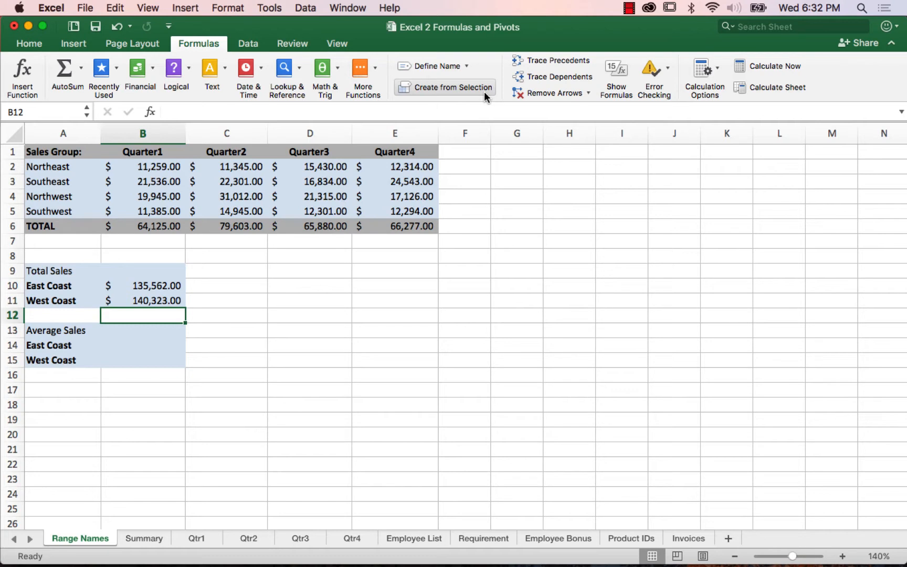
Step: View the Summary sheet's sales group table at 140% zoom and open the Qtr1 sheet
{"action": "left_click", "coordinate": [152, 541]}
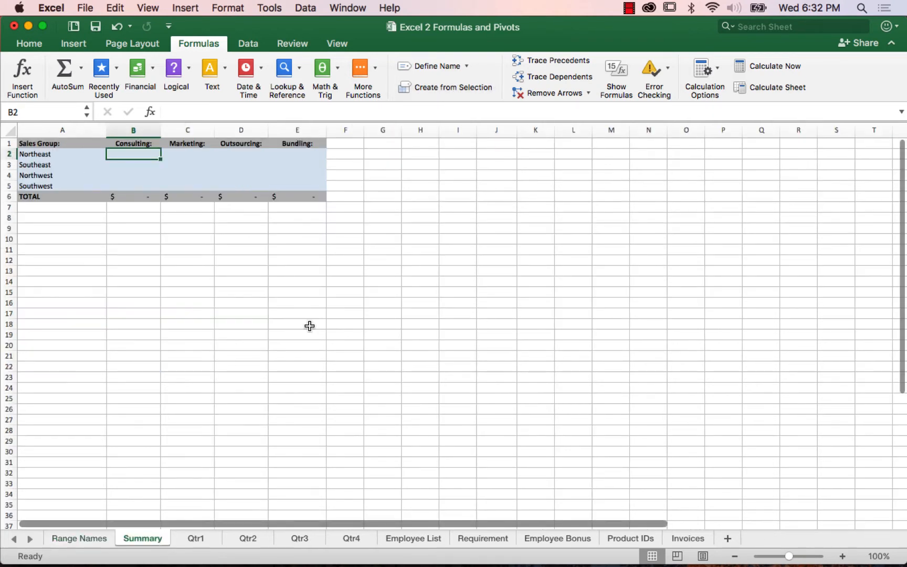
{"action": "left_click", "coordinate": [843, 556]}
{"action": "left_click", "coordinate": [843, 556]}
{"action": "left_click", "coordinate": [843, 557]}
{"action": "left_click", "coordinate": [842, 557]}
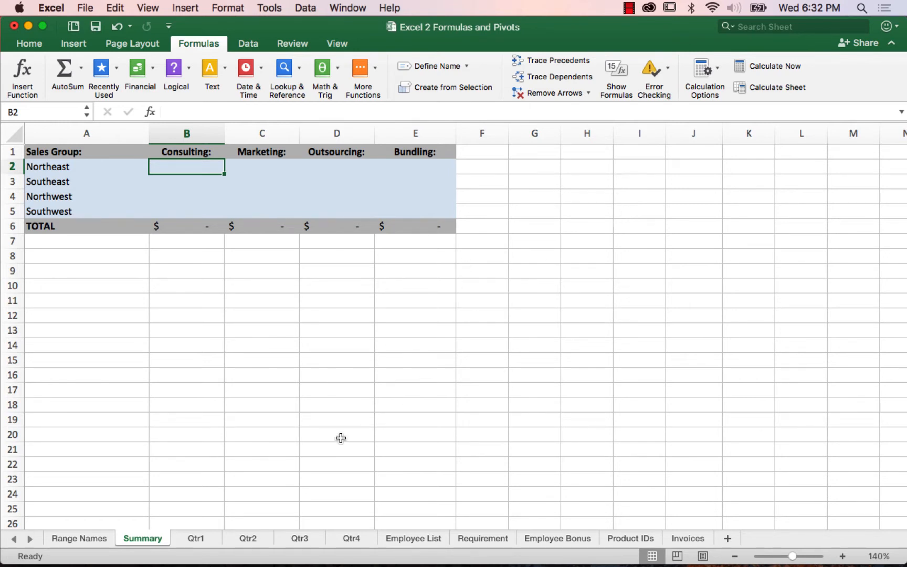
{"action": "left_click", "coordinate": [205, 541]}
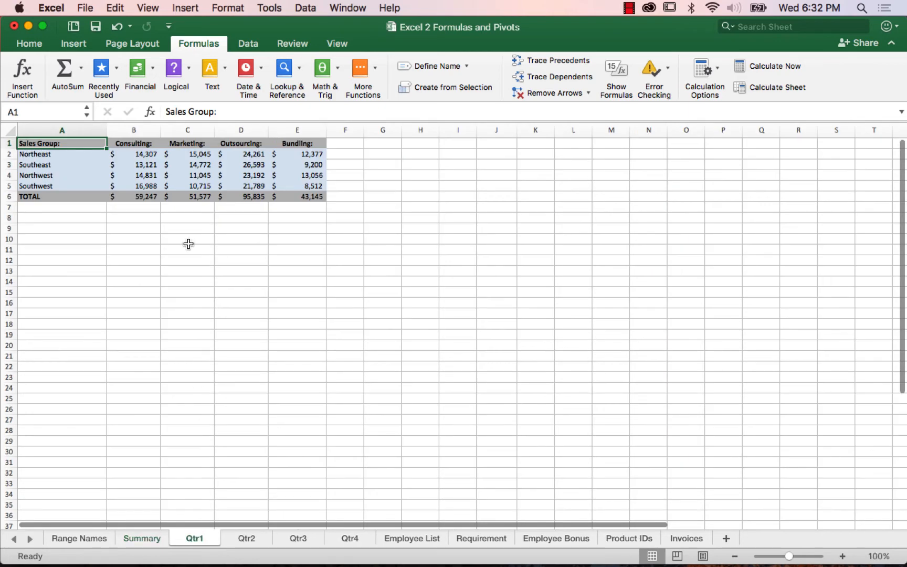
Step: Look through the quarterly sales tables on the Qtr1, Qtr2, Qtr3 and Qtr4 sheets
{"action": "scroll", "coordinate": [357, 243], "scroll_direction": "down", "scroll_amount": 1}
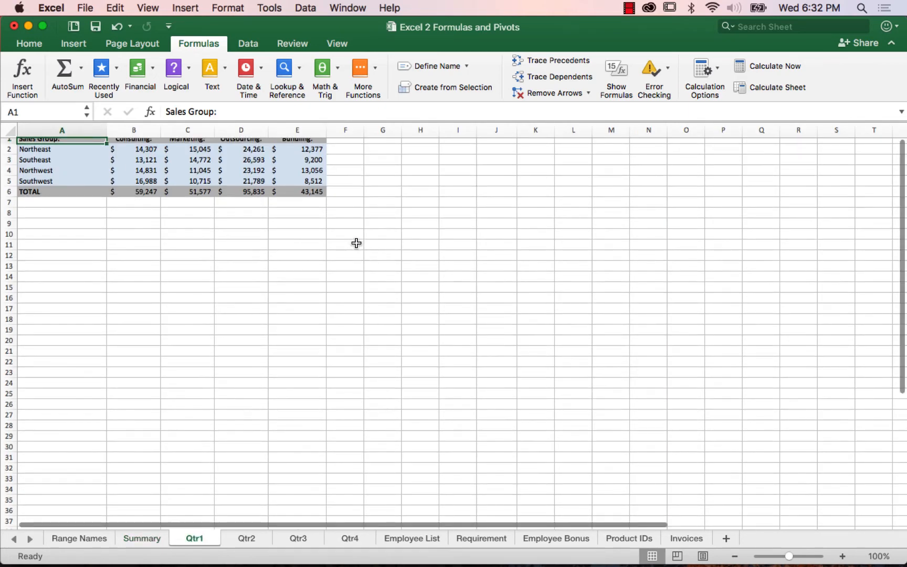
{"action": "left_click", "coordinate": [248, 542]}
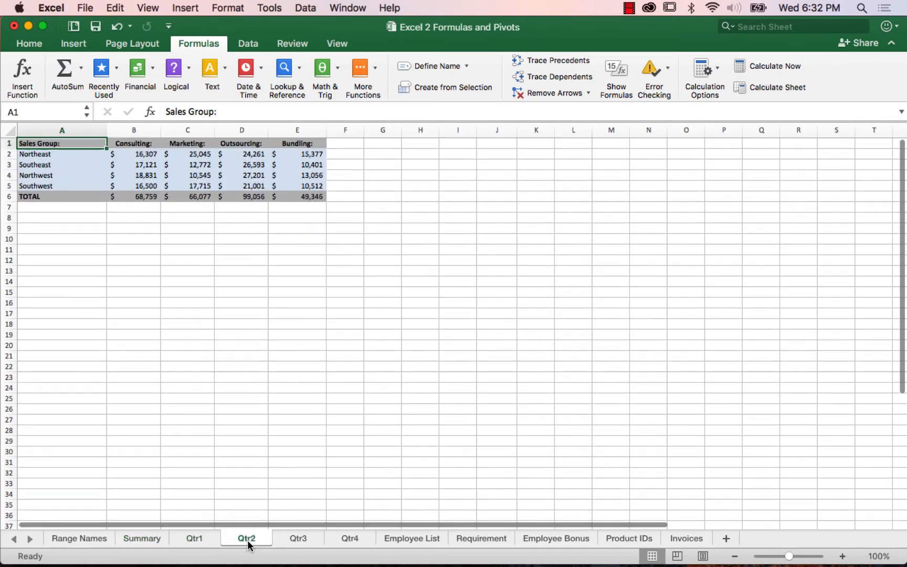
{"action": "left_click", "coordinate": [297, 542]}
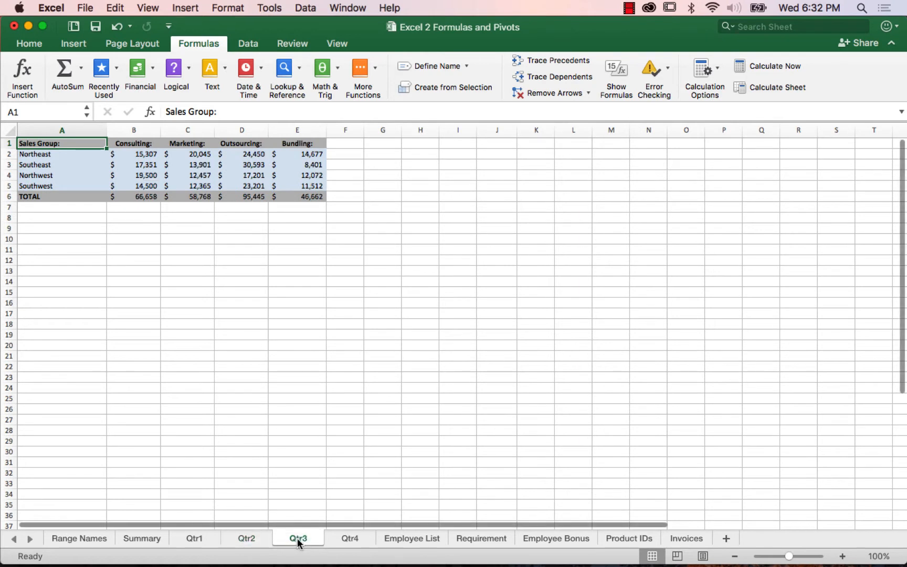
{"action": "left_click", "coordinate": [346, 542]}
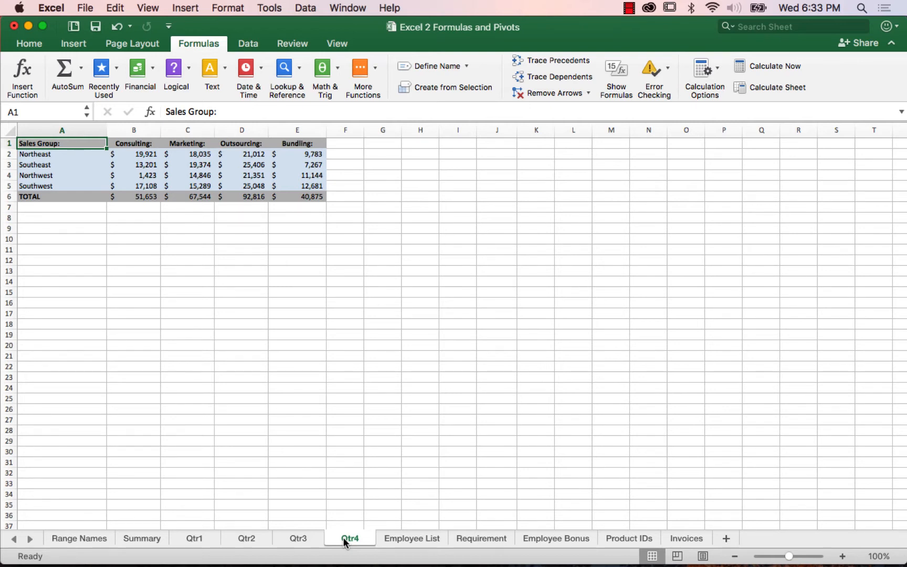
Step: Start a formula in cell B2 of the Summary sheet that adds cell B2 of Qtr1 and cell B2 of Qtr2
{"action": "left_click", "coordinate": [156, 539]}
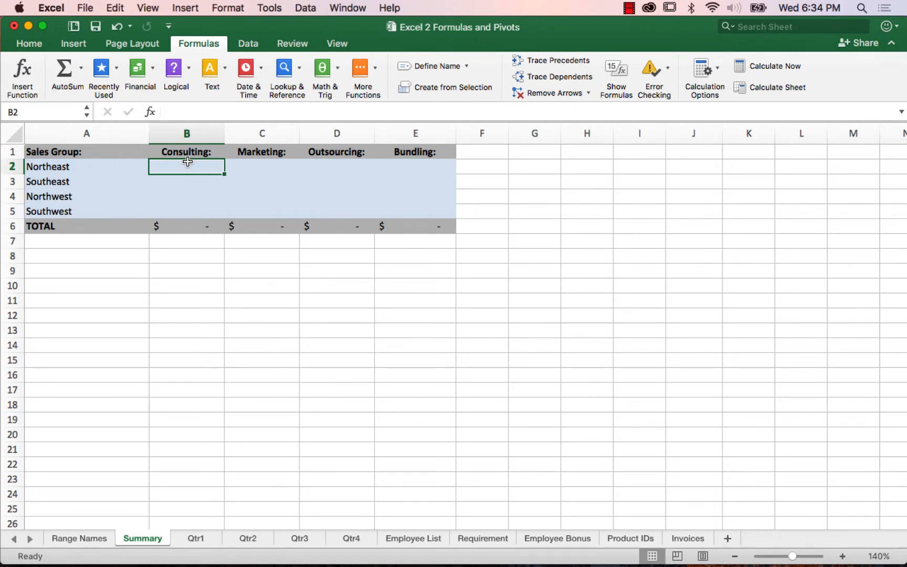
{"action": "type", "text": "="}
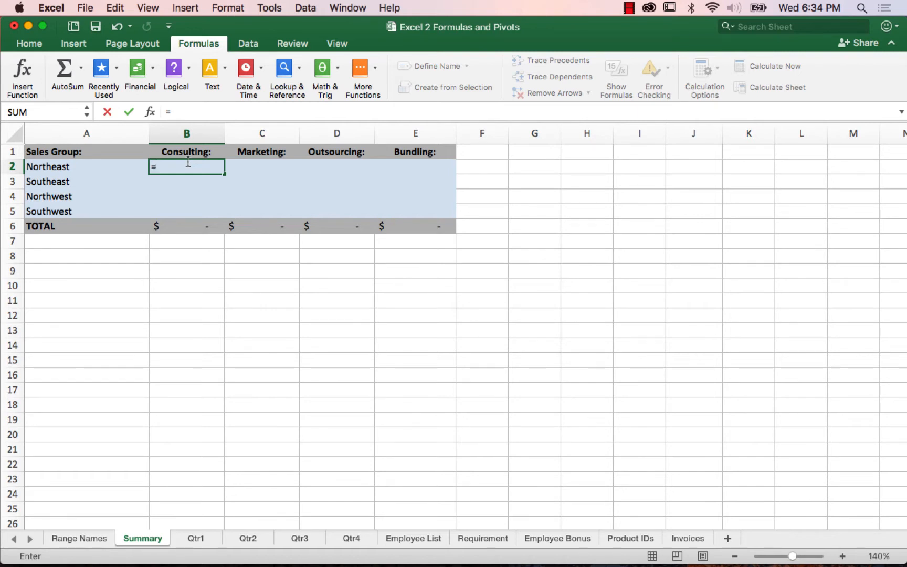
{"action": "left_click_drag", "start_coordinate": [150, 167], "coordinate": [201, 528]}
{"action": "left_click", "coordinate": [197, 540]}
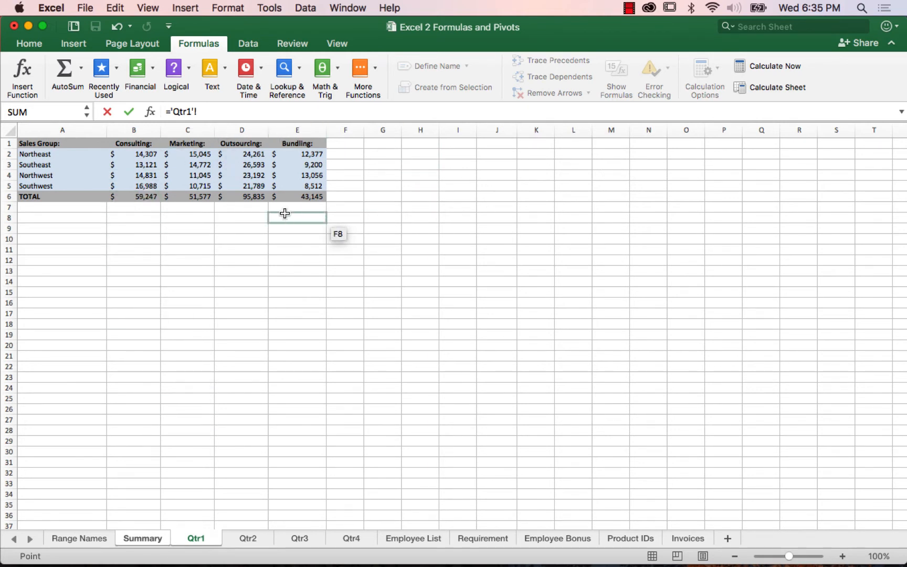
{"action": "left_click", "coordinate": [141, 154]}
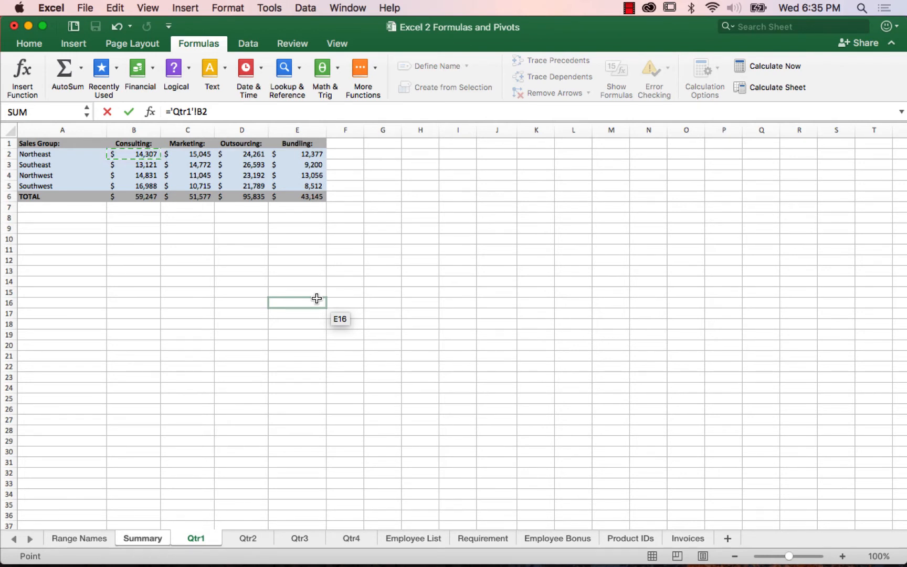
{"action": "type", "text": "+"}
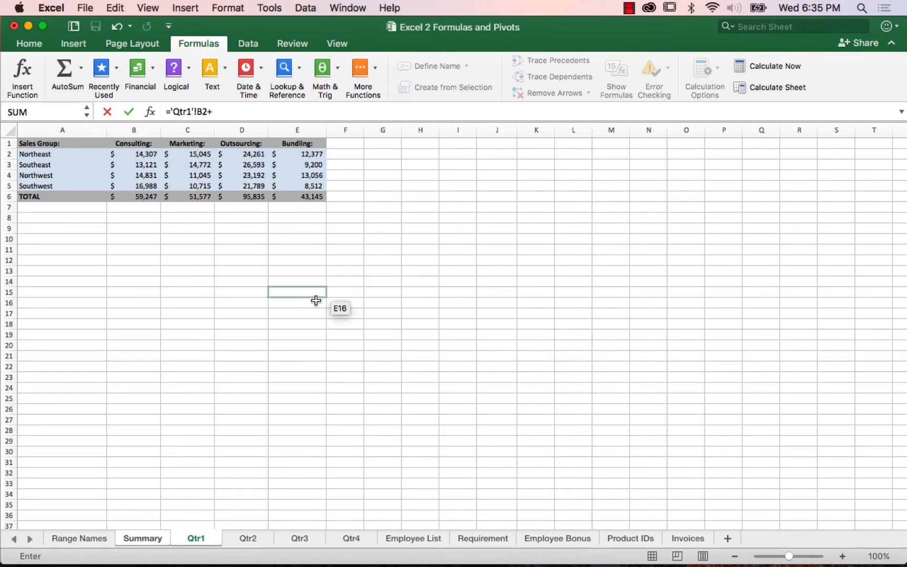
{"action": "left_click", "coordinate": [255, 537]}
{"action": "left_click", "coordinate": [124, 165]}
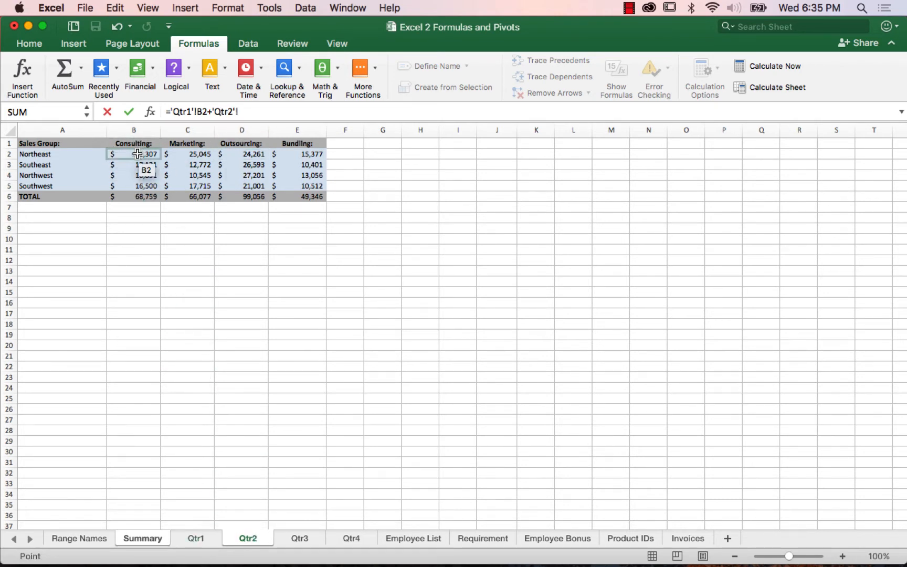
{"action": "left_click", "coordinate": [137, 154]}
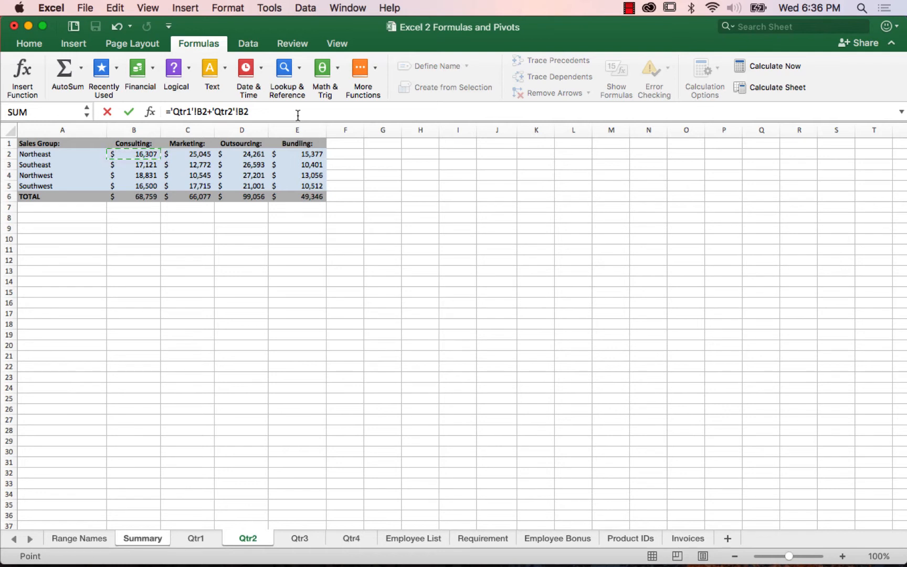
Step: Add cell B2 of Qtr3 and cell B2 of Qtr4 to the addition formula and enter it
{"action": "type", "text": "+"}
{"action": "left_click", "coordinate": [298, 540]}
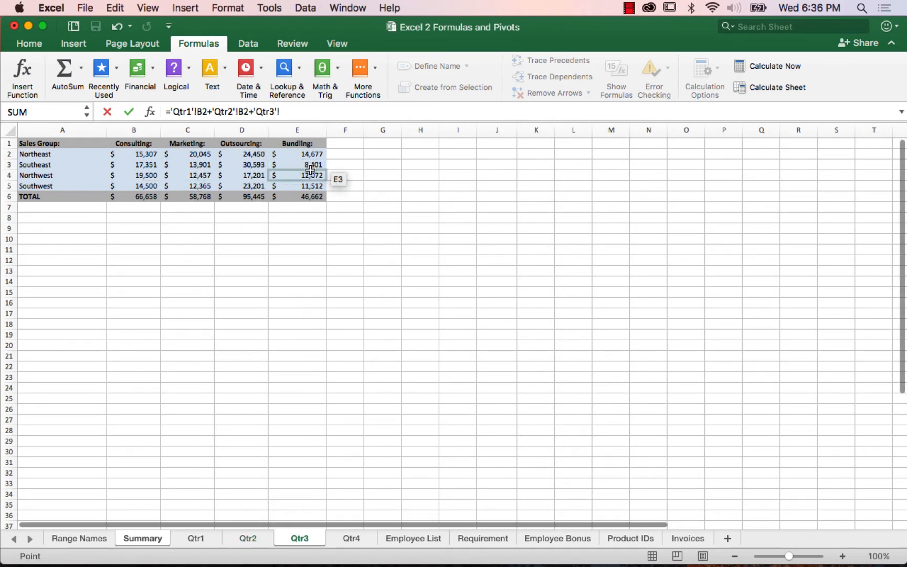
{"action": "left_click", "coordinate": [142, 154]}
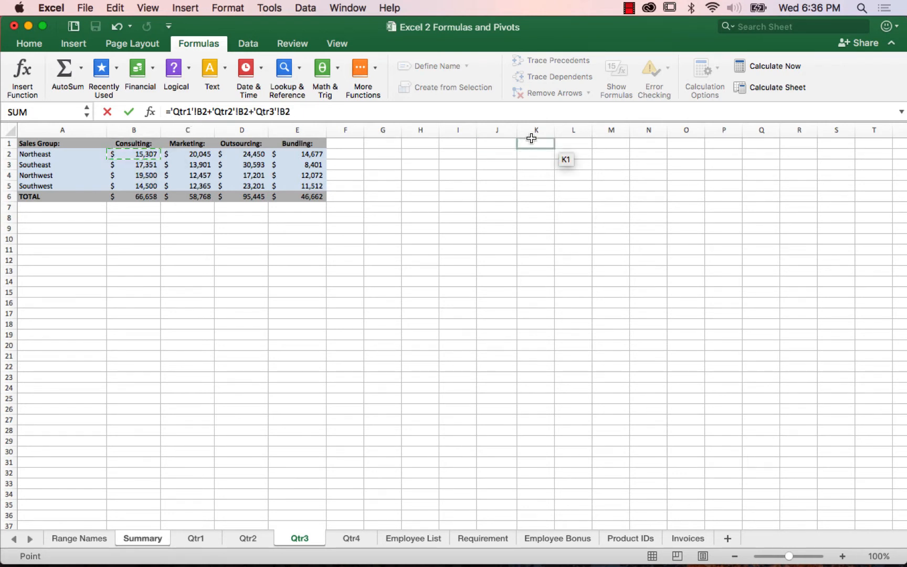
{"action": "type", "text": "+"}
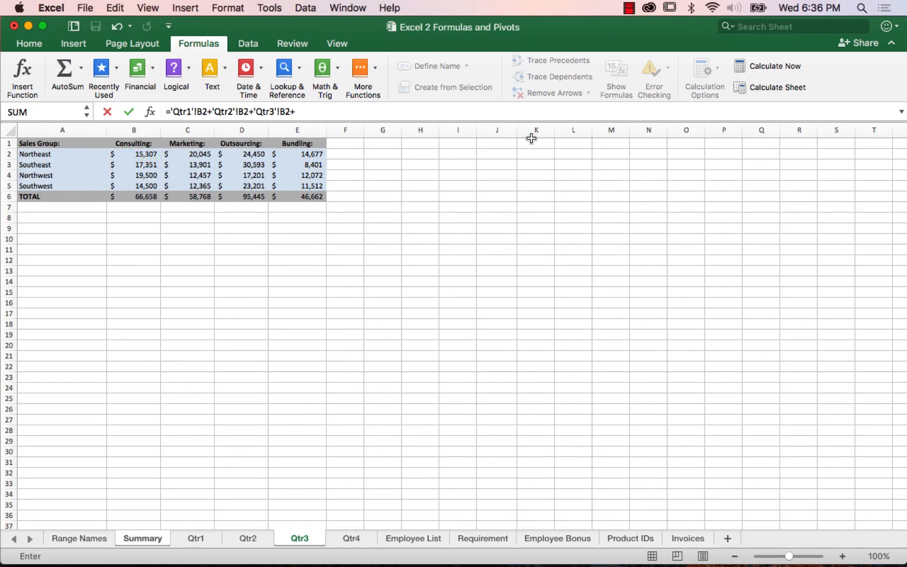
{"action": "left_click", "coordinate": [352, 538]}
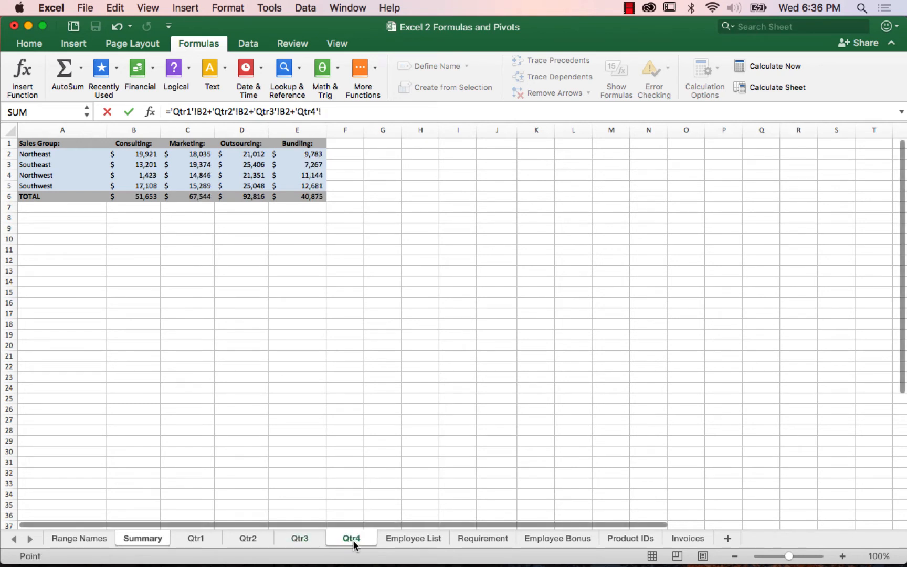
{"action": "left_click", "coordinate": [137, 156]}
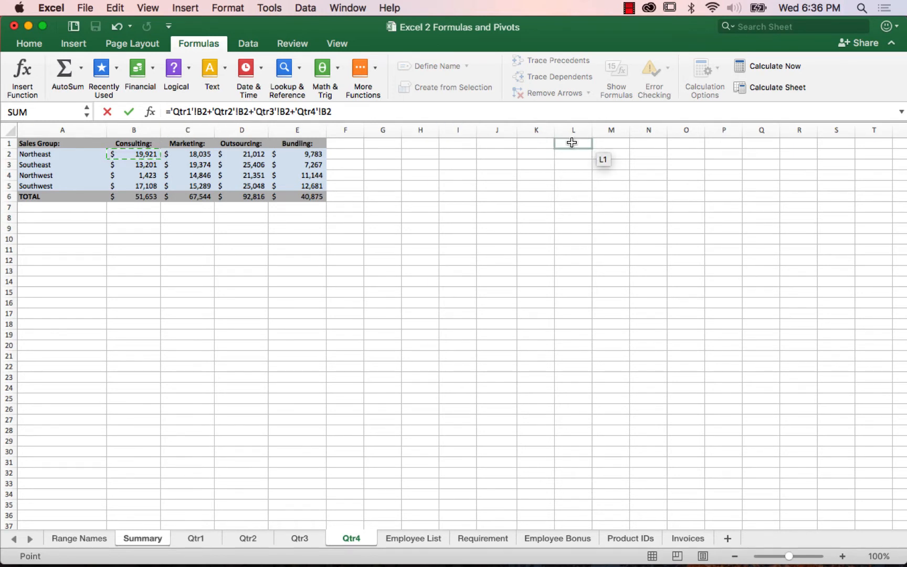
{"action": "key", "text": "Return"}
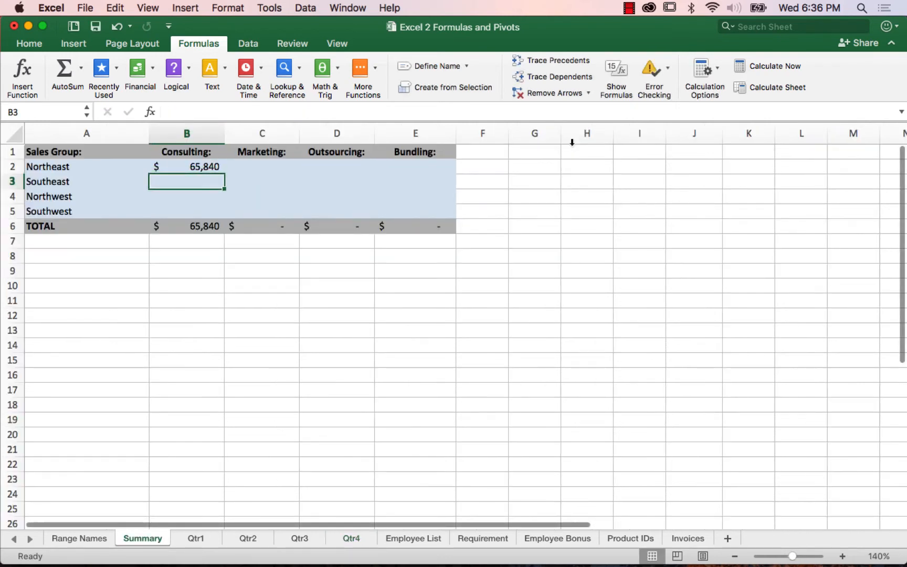
Step: Fill the Summary sheet's B2 addition formula across to column E and down to the Southwest row
{"action": "left_click", "coordinate": [202, 167]}
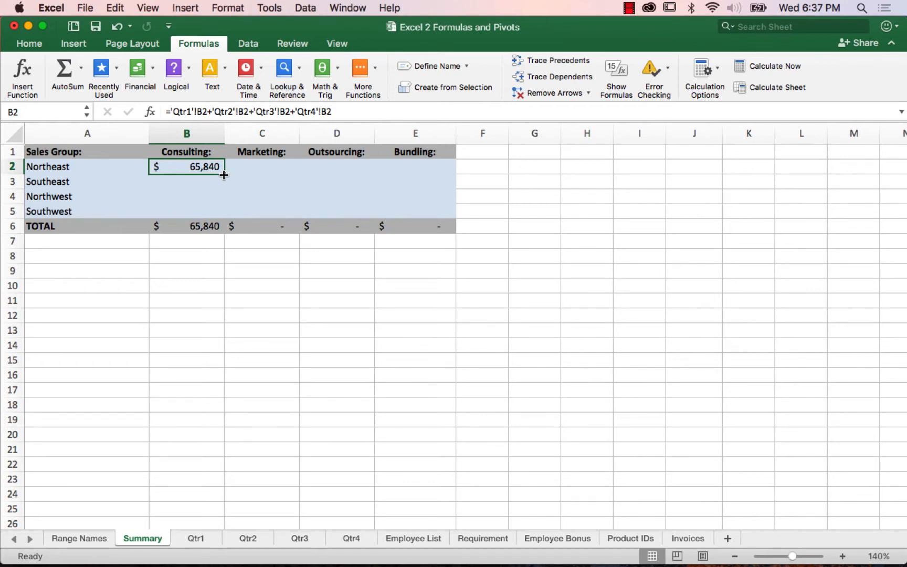
{"action": "left_click_drag", "start_coordinate": [225, 175], "coordinate": [427, 166]}
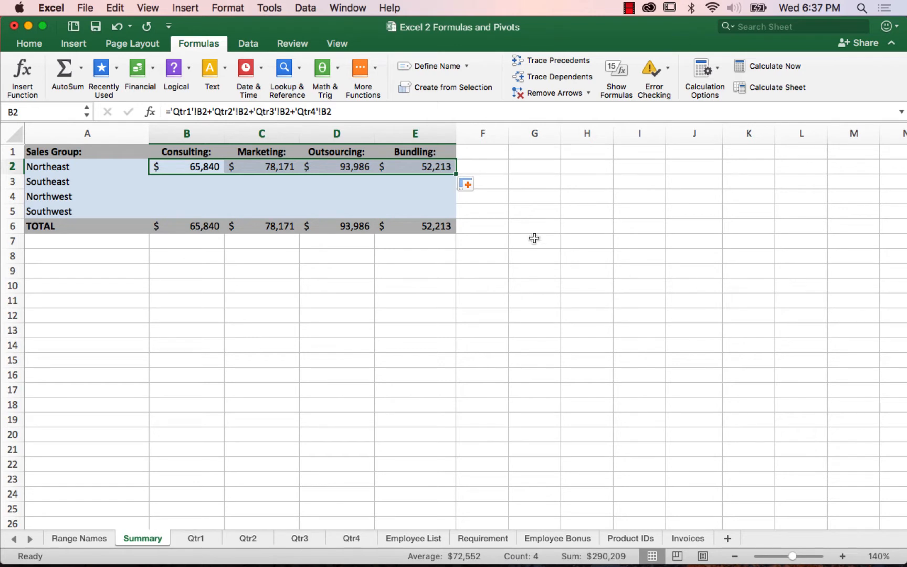
{"action": "double_click", "coordinate": [457, 174]}
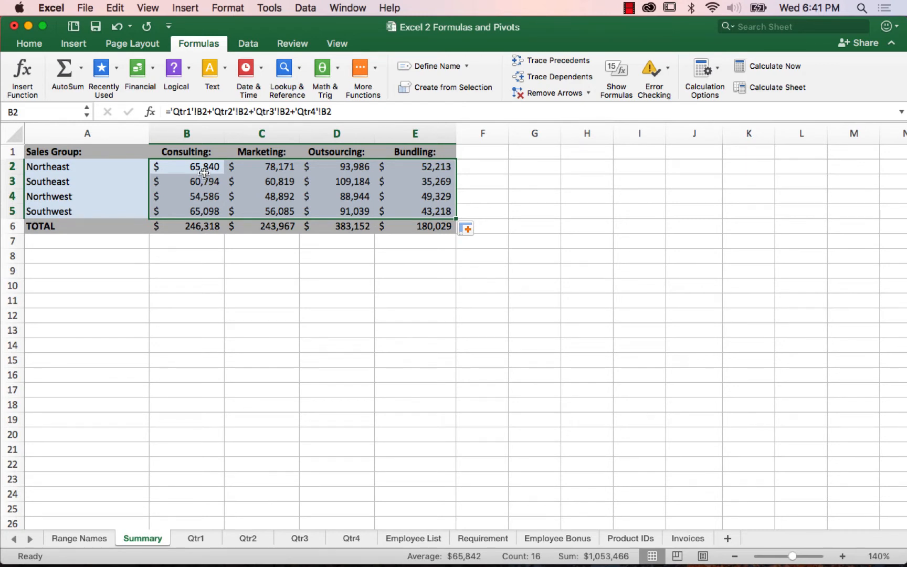
Step: Undo both fills and the addition formula entered in B2 of the Summary sheet
{"action": "left_click", "coordinate": [116, 25]}
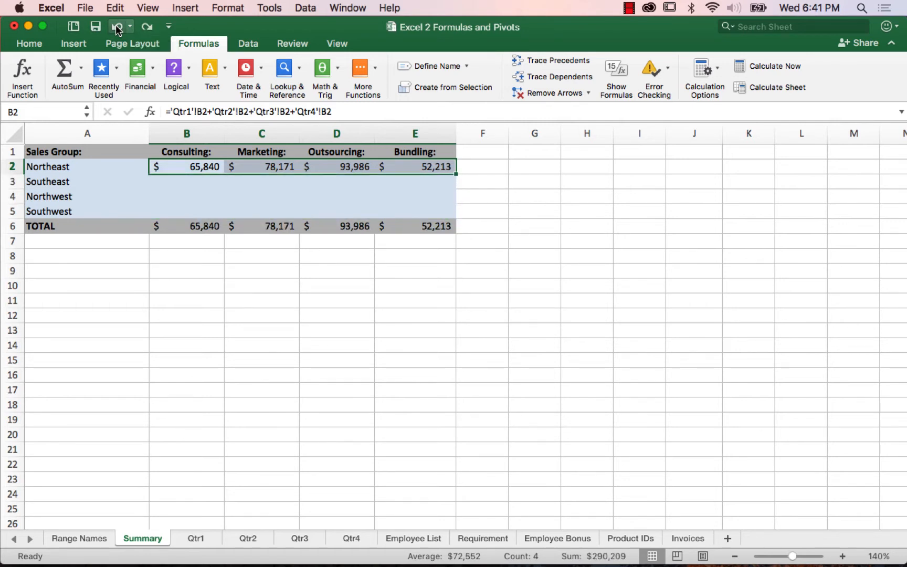
{"action": "left_click", "coordinate": [115, 25]}
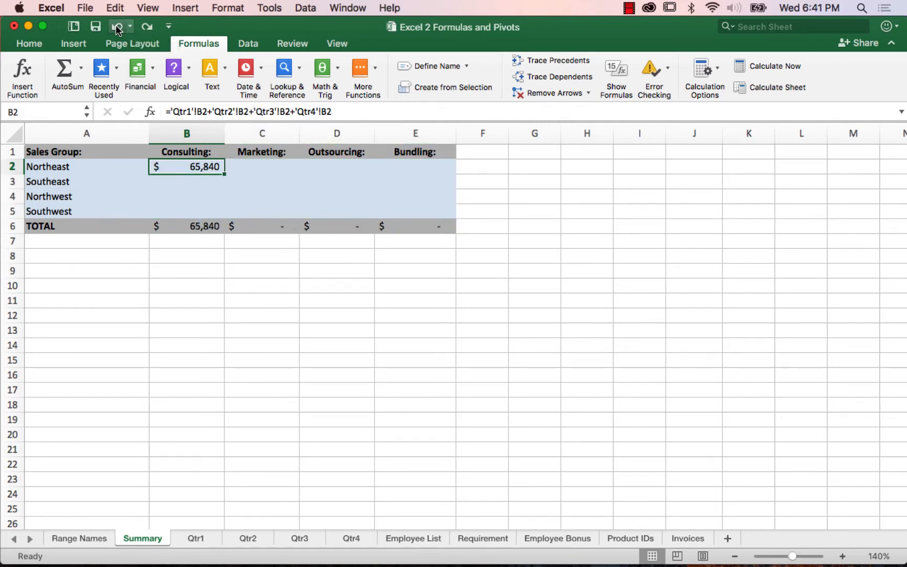
{"action": "left_click", "coordinate": [116, 24]}
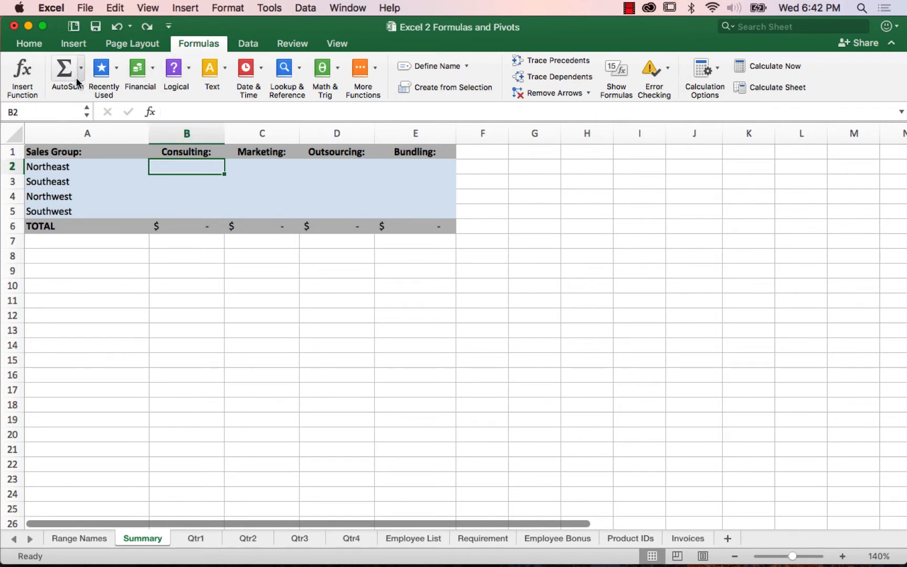
{"action": "left_click", "coordinate": [25, 47]}
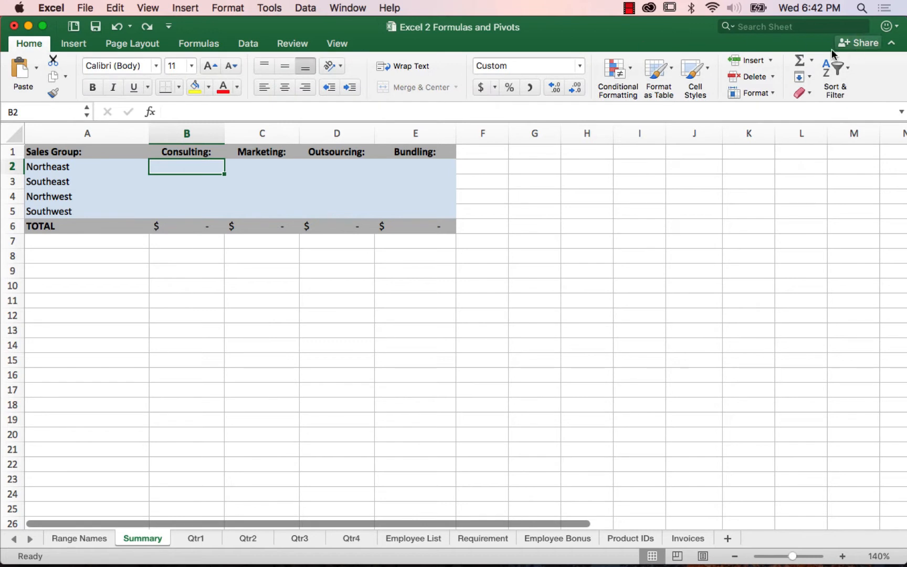
{"action": "left_click", "coordinate": [799, 62]}
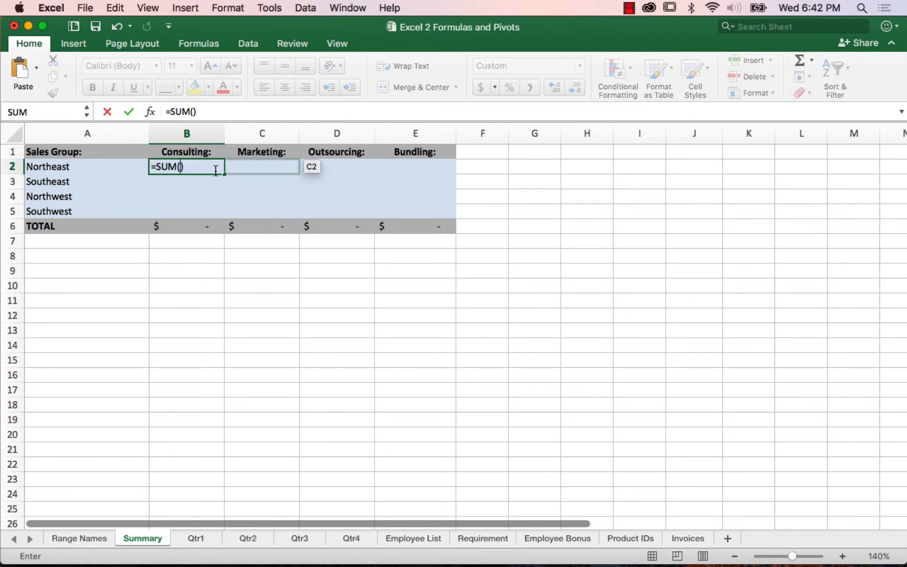
{"action": "left_click", "coordinate": [196, 543]}
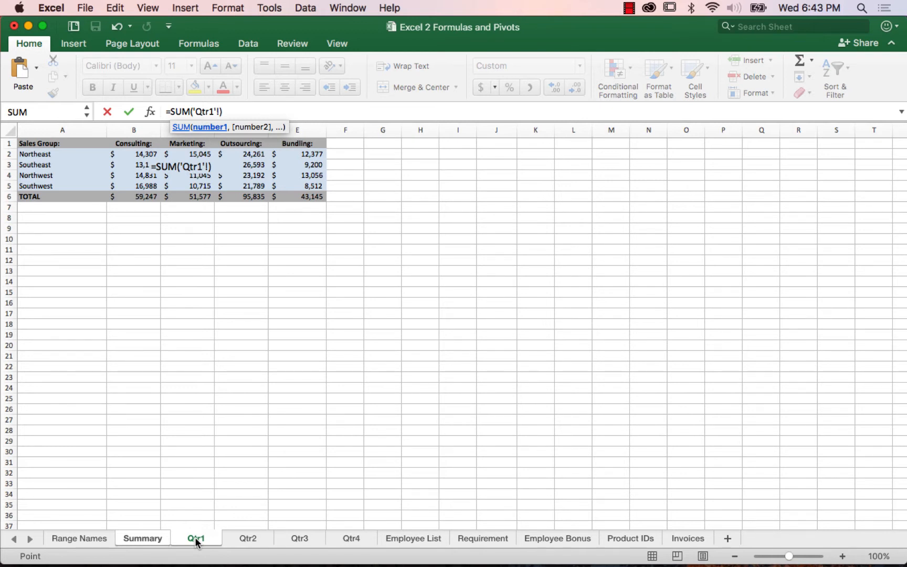
{"action": "left_click", "coordinate": [353, 542], "text": "shift"}
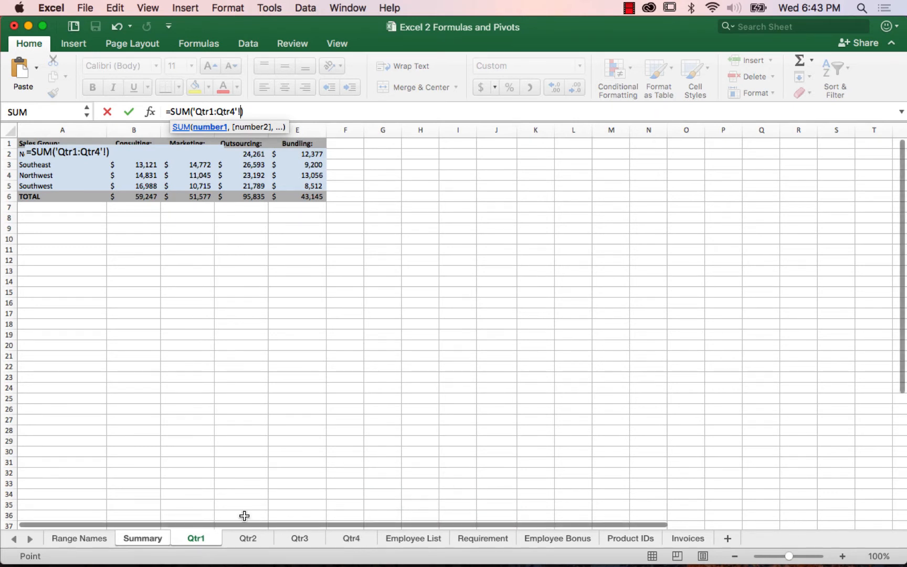
{"action": "left_click", "coordinate": [146, 153]}
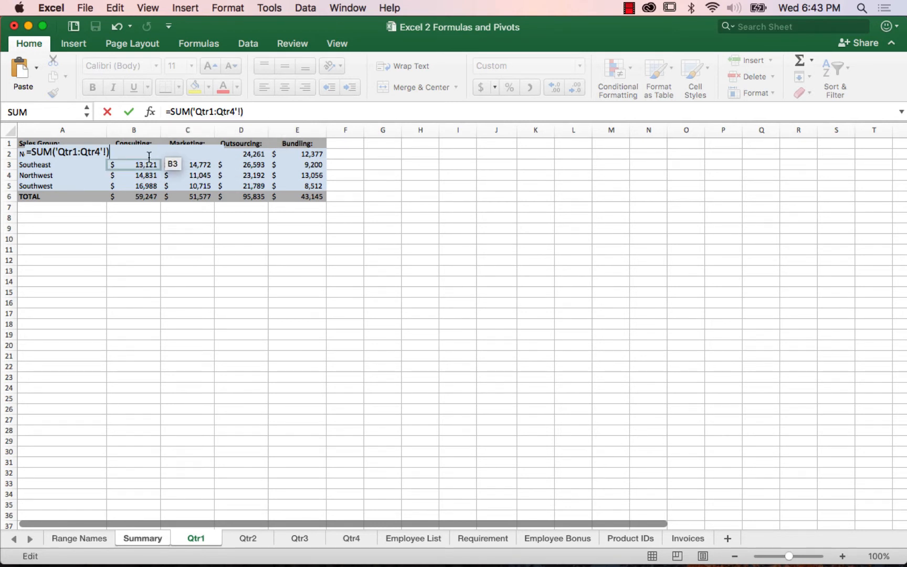
{"action": "key", "text": "Escape"}
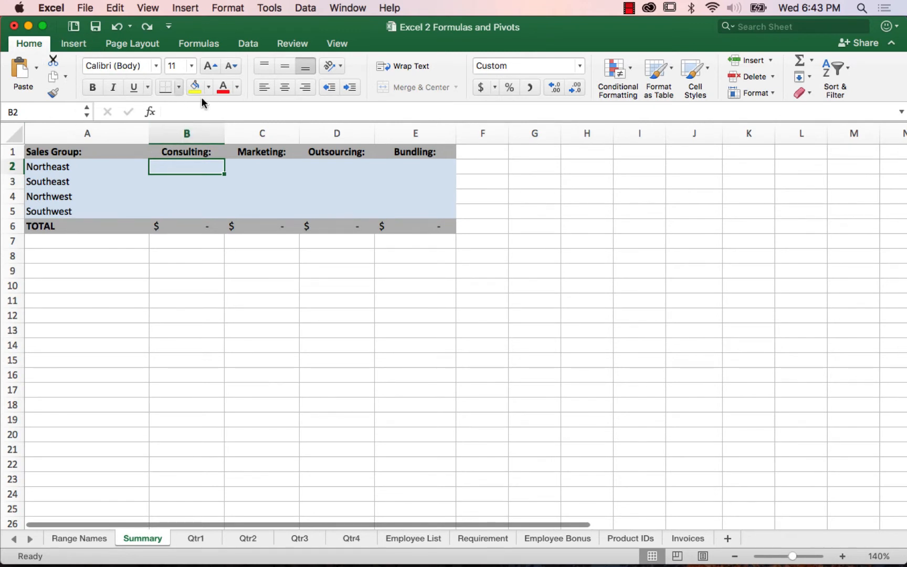
Step: Enter the AutoSum formula =SUM('Qtr1:Qtr4'!B2) in Summary cell B2 and fill it across and down through E5
{"action": "left_click", "coordinate": [801, 62]}
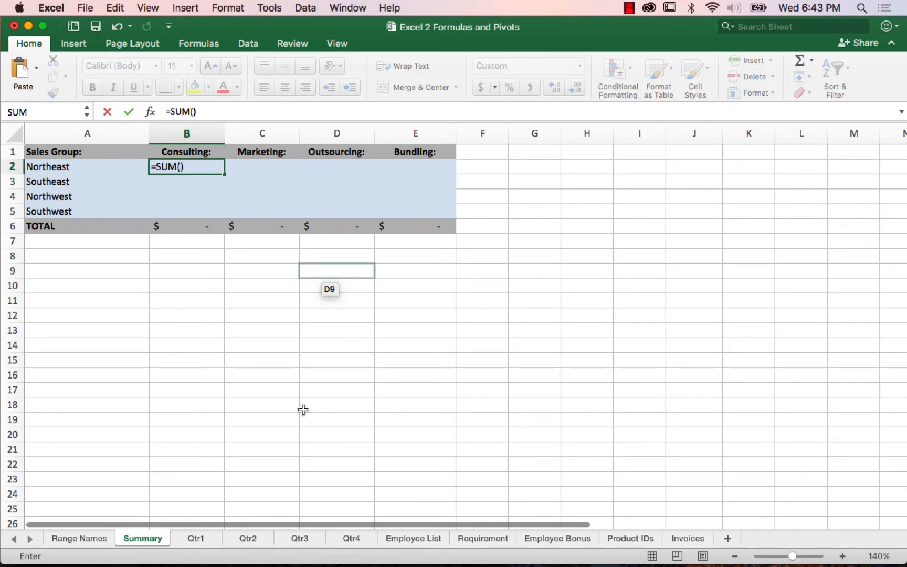
{"action": "left_click", "coordinate": [203, 540]}
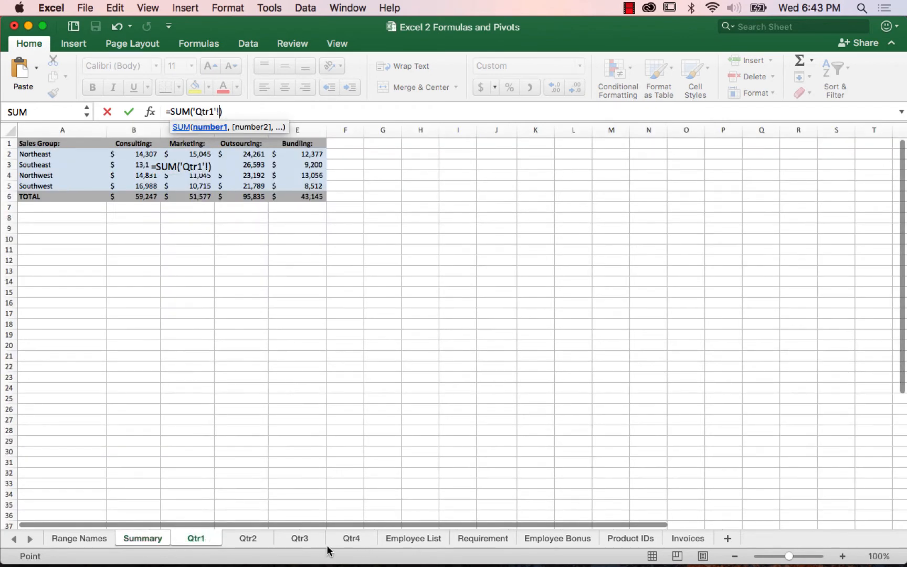
{"action": "left_click", "coordinate": [347, 541], "text": "shift"}
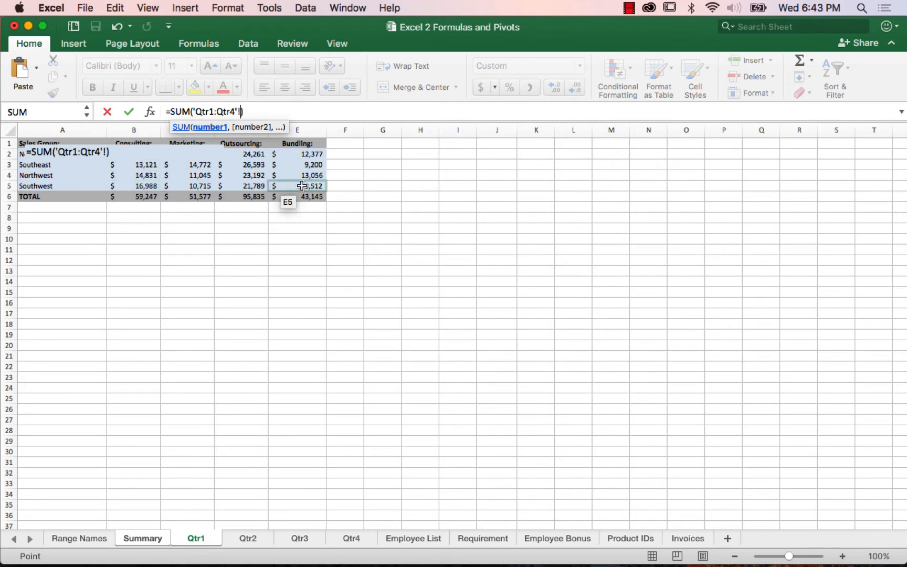
{"action": "key", "text": "Down"}
{"action": "key", "text": "Right"}
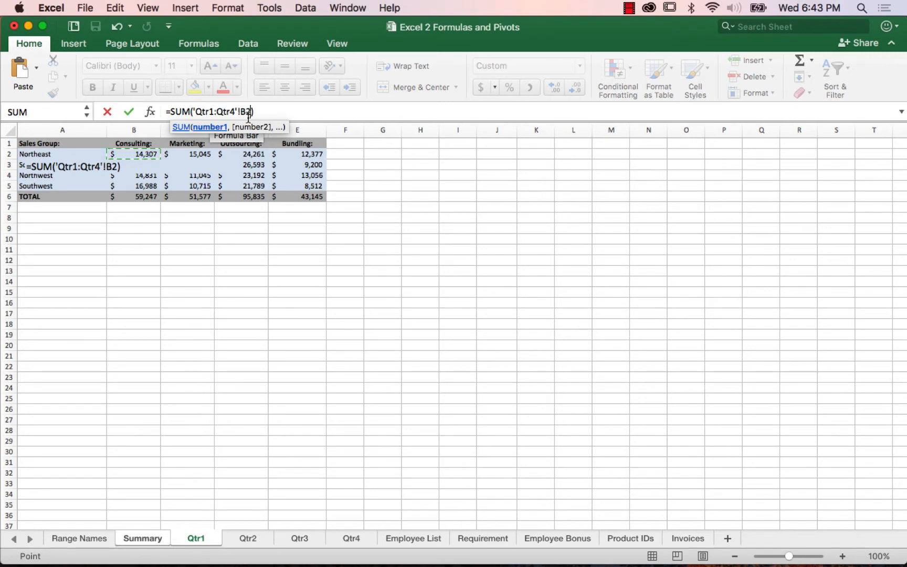
{"action": "key", "text": "Return"}
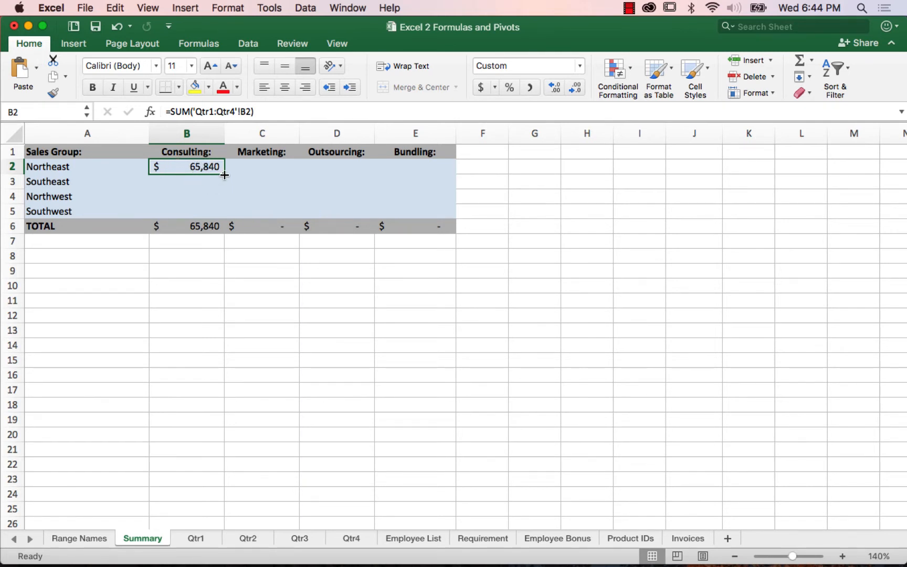
{"action": "left_click_drag", "start_coordinate": [225, 175], "coordinate": [429, 173]}
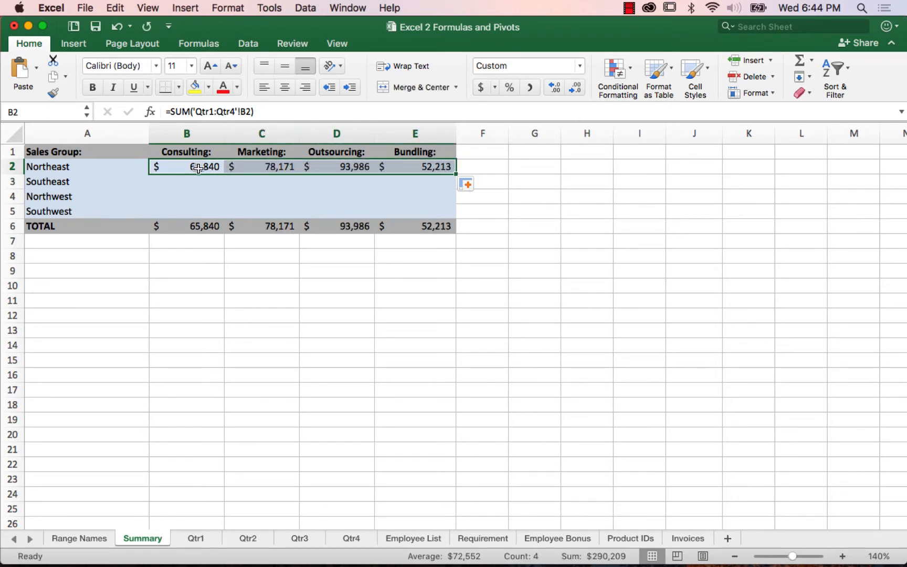
{"action": "double_click", "coordinate": [455, 173]}
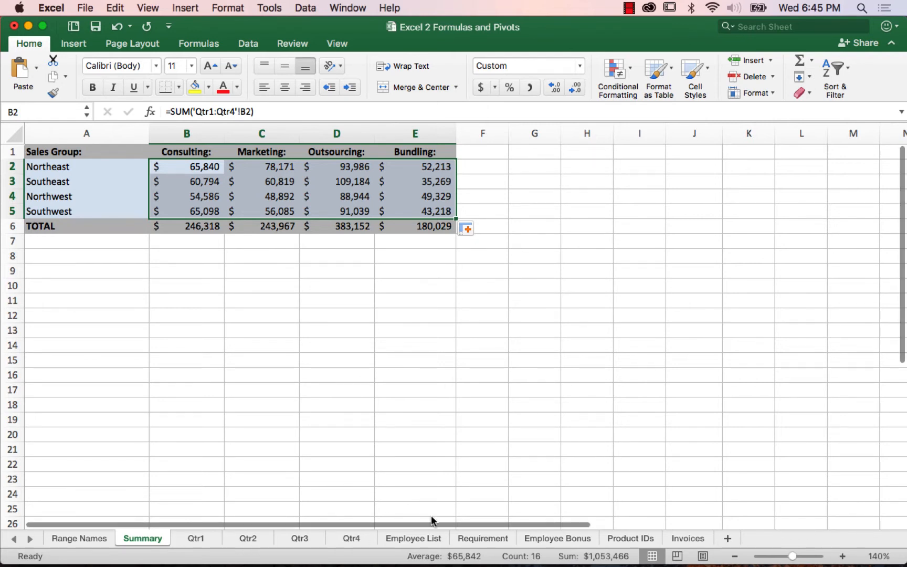
Step: Open the Employee List sheet and view its table at 140% zoom
{"action": "left_click", "coordinate": [410, 539]}
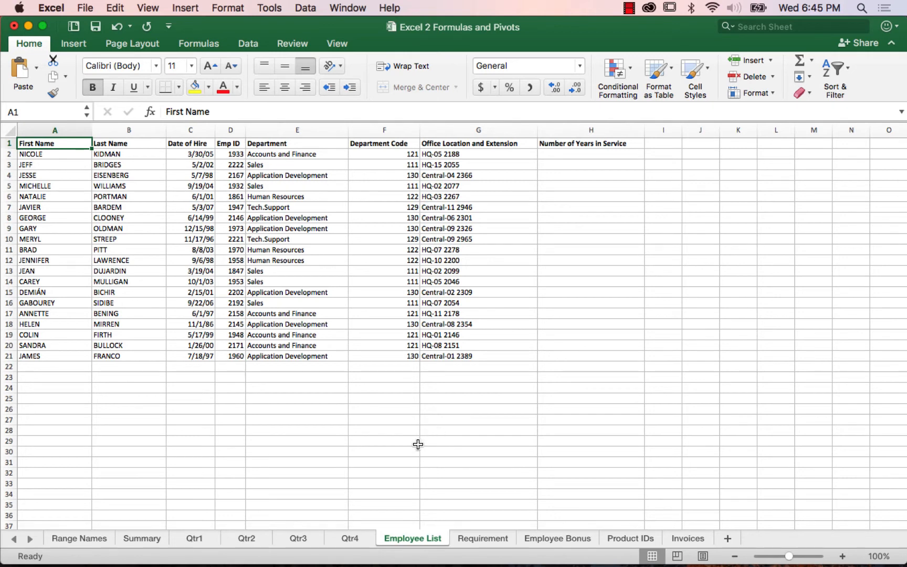
{"action": "left_click", "coordinate": [842, 557]}
{"action": "left_click", "coordinate": [842, 557]}
{"action": "left_click", "coordinate": [842, 557]}
{"action": "left_click", "coordinate": [842, 557]}
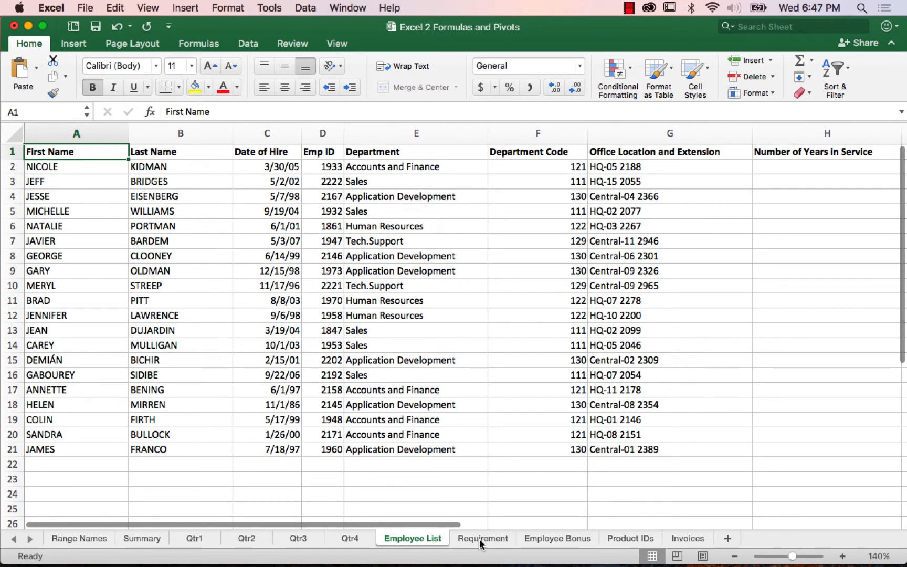
Step: On the Requirement sheet at 140% zoom, enter ='Employee List'!D2 in cell A2 and fill it down to A21
{"action": "left_click", "coordinate": [482, 538]}
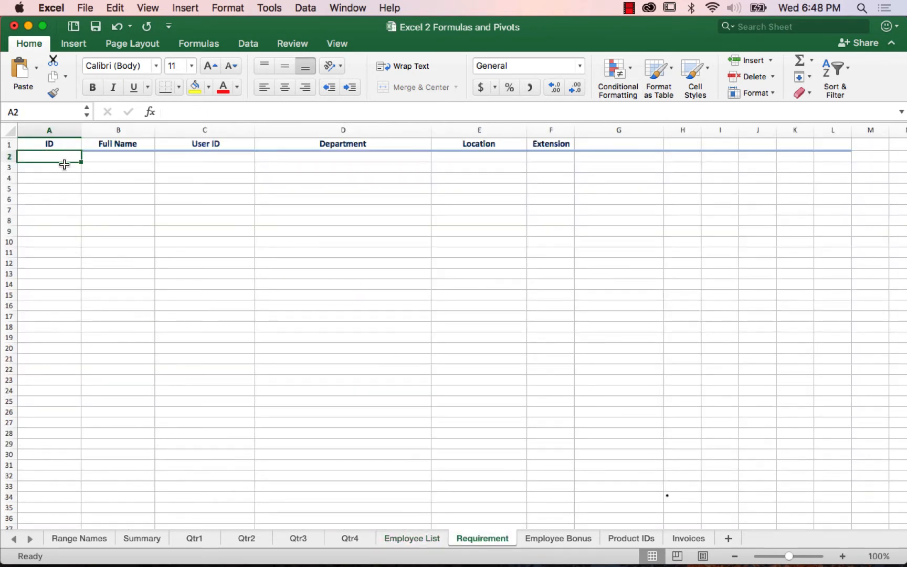
{"action": "left_click", "coordinate": [843, 556]}
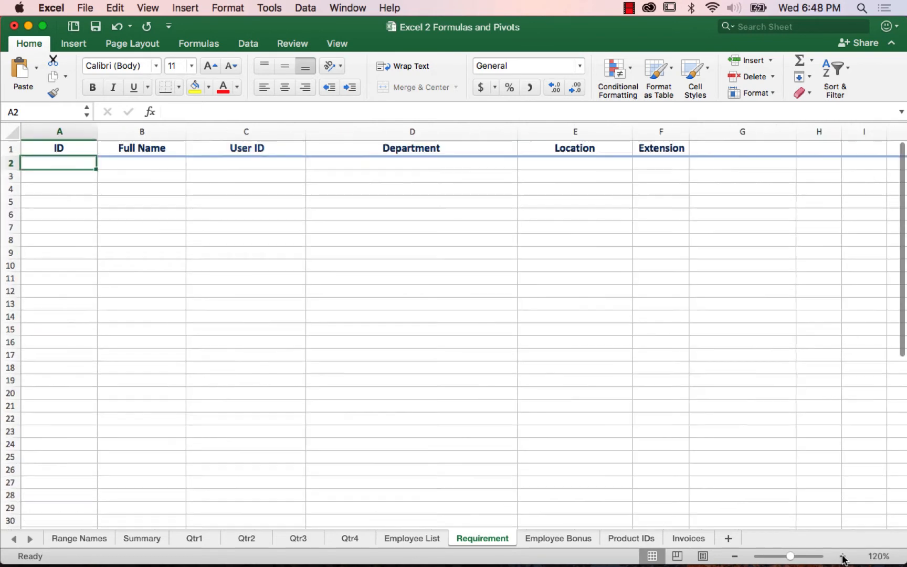
{"action": "left_click", "coordinate": [843, 557]}
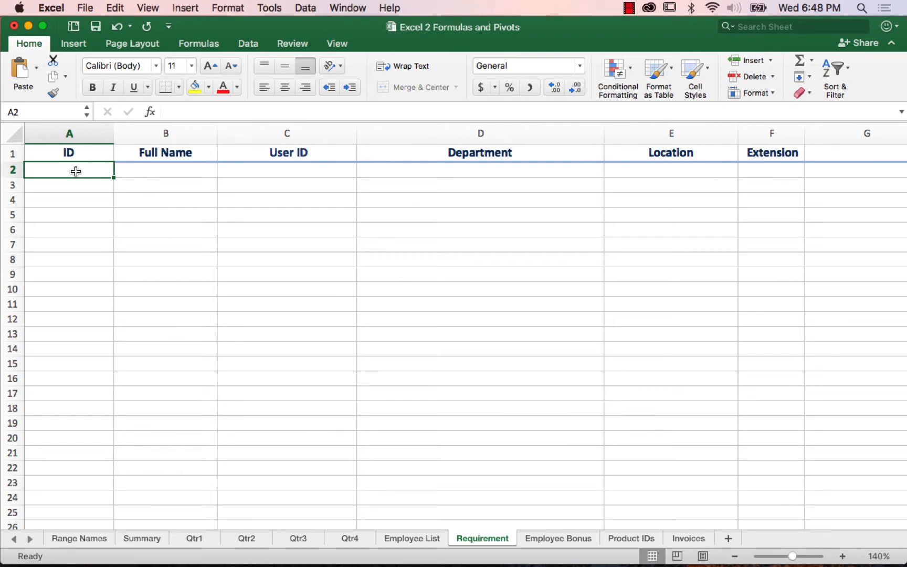
{"action": "type", "text": "="}
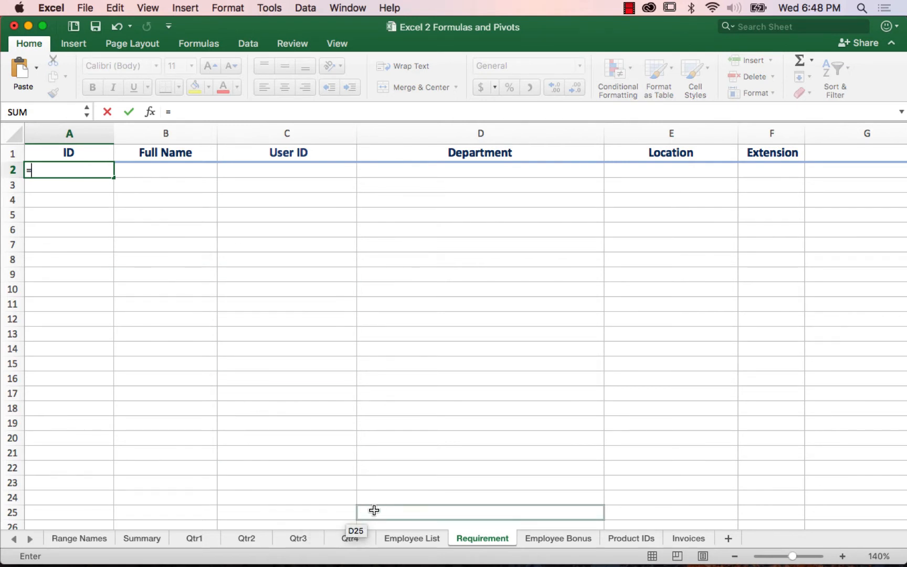
{"action": "left_click", "coordinate": [421, 539]}
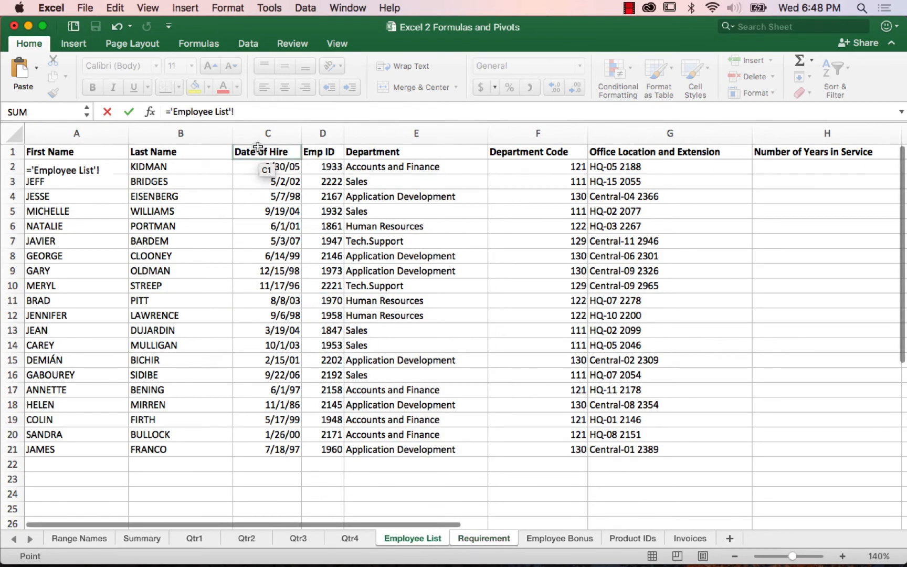
{"action": "left_click", "coordinate": [323, 168]}
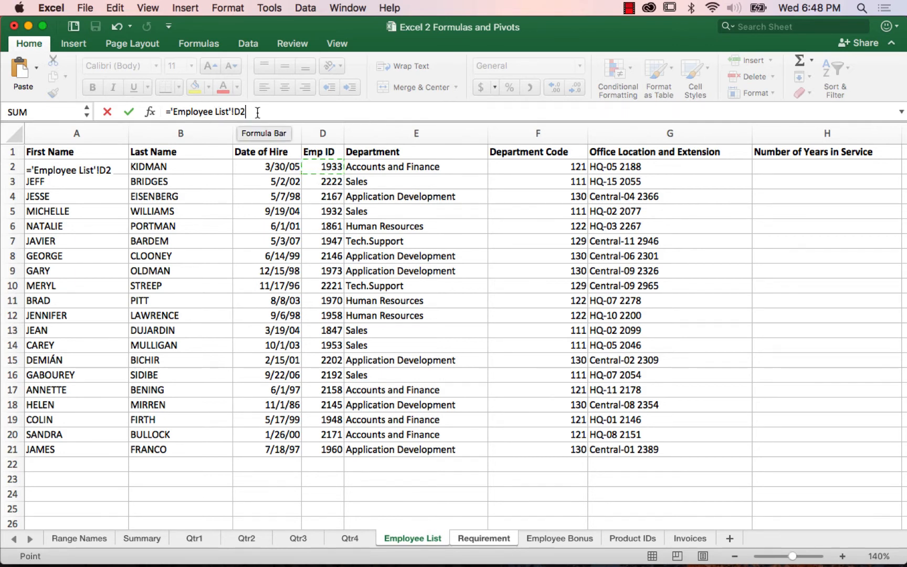
{"action": "key", "text": "Return"}
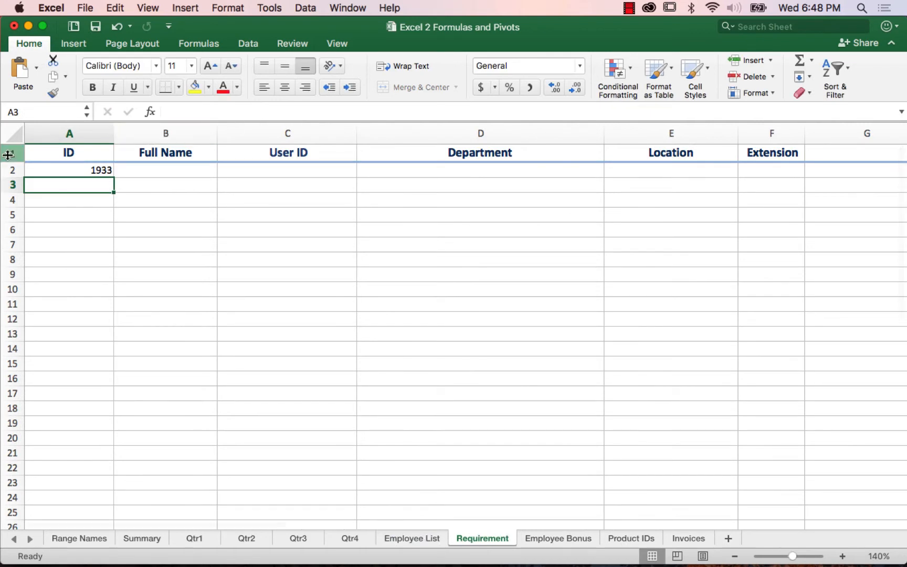
{"action": "left_click", "coordinate": [57, 169]}
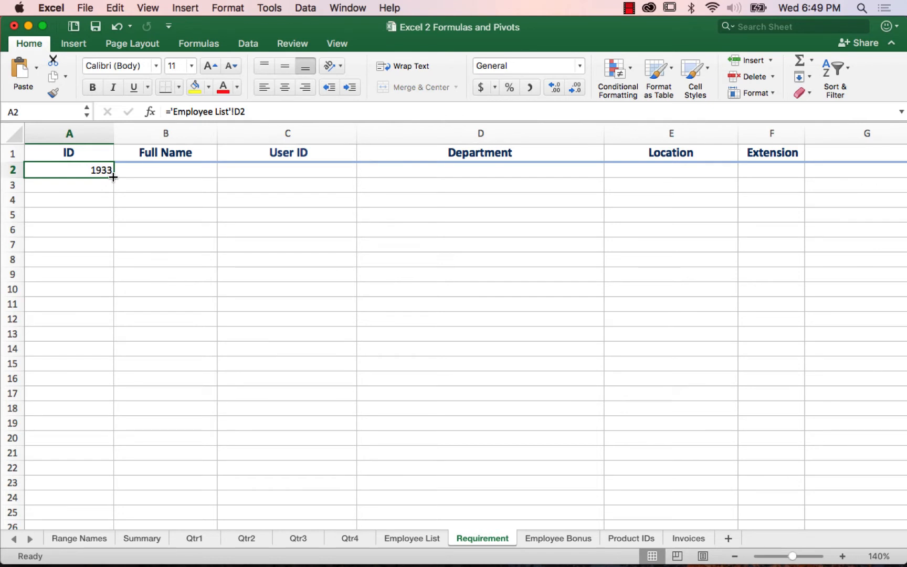
{"action": "left_click_drag", "start_coordinate": [113, 178], "coordinate": [114, 457]}
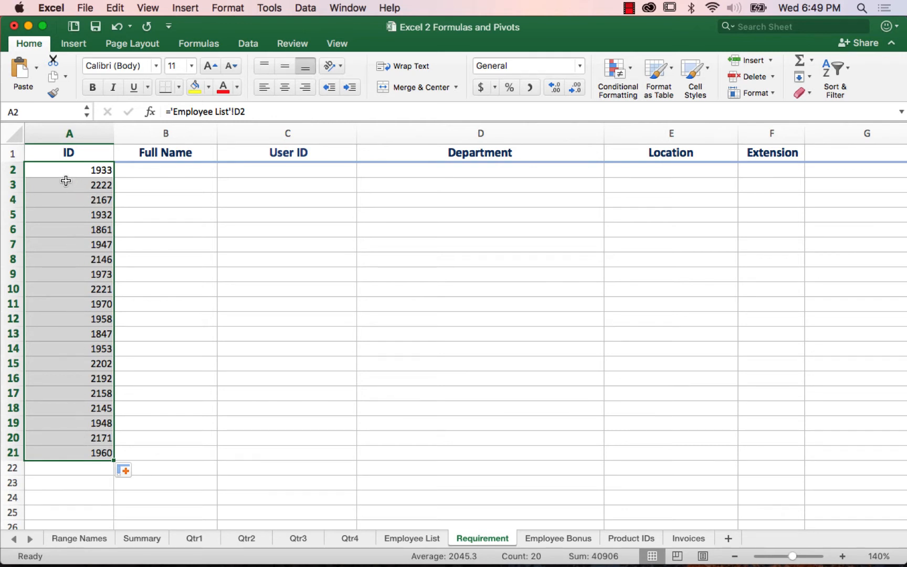
Step: Start a CONCATENATE function in Requirement cell B2 with 'Employee List'!A2 as its first text argument
{"action": "left_click", "coordinate": [173, 171]}
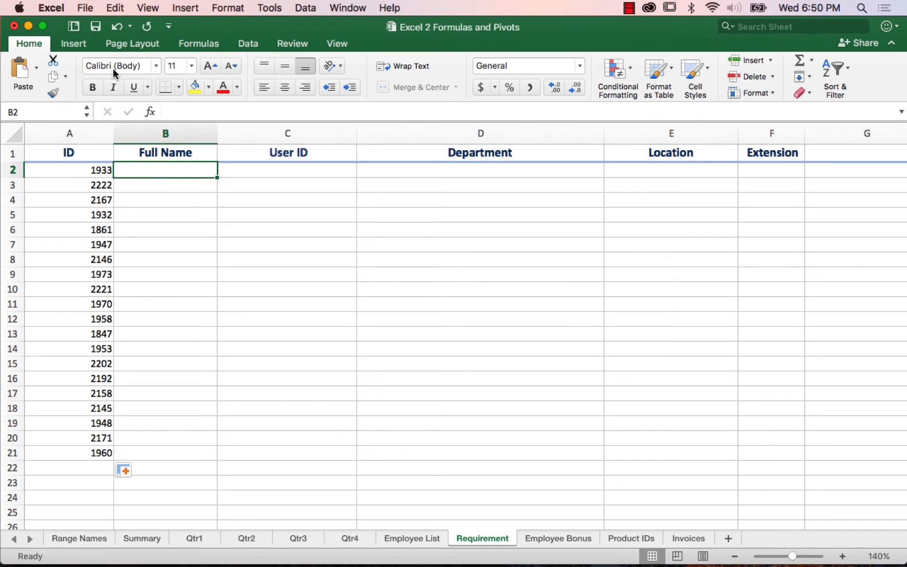
{"action": "left_click", "coordinate": [203, 46]}
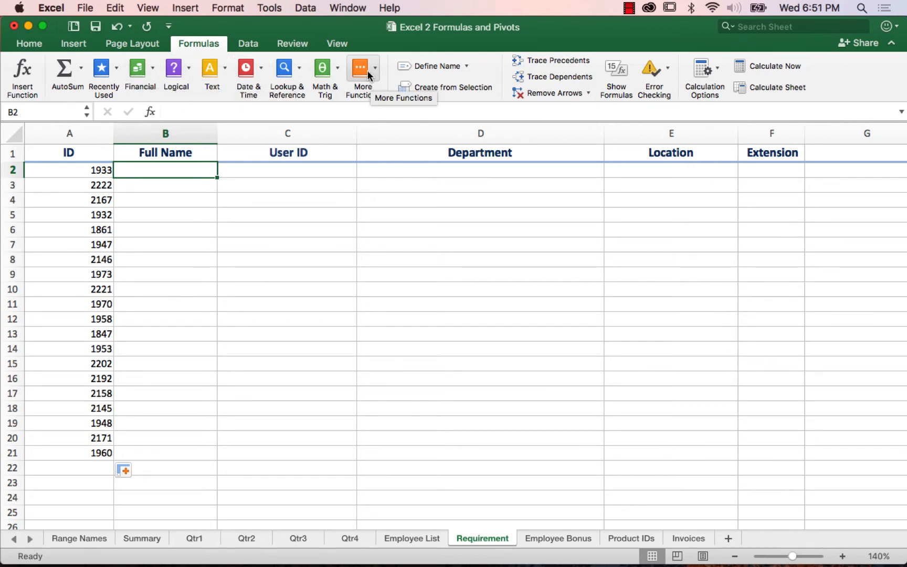
{"action": "left_click", "coordinate": [217, 74]}
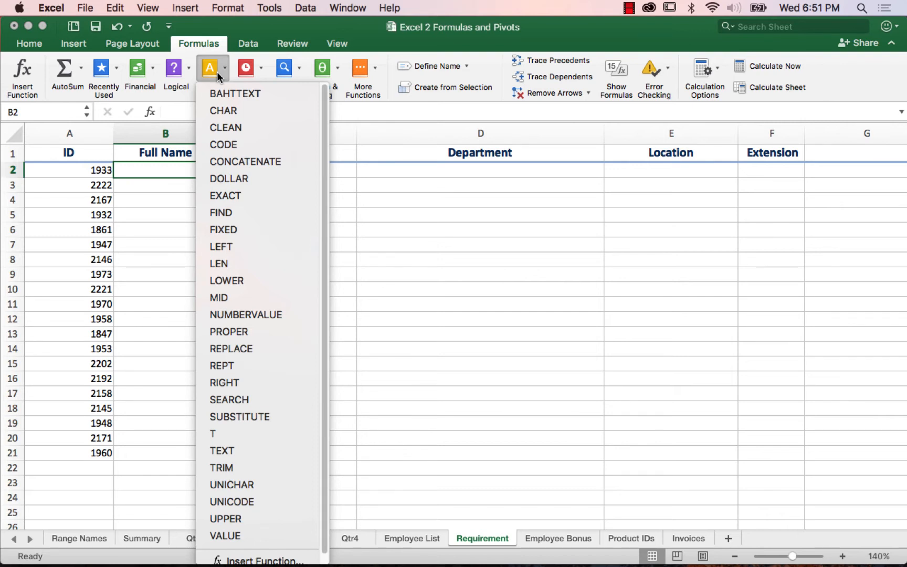
{"action": "left_click", "coordinate": [249, 161]}
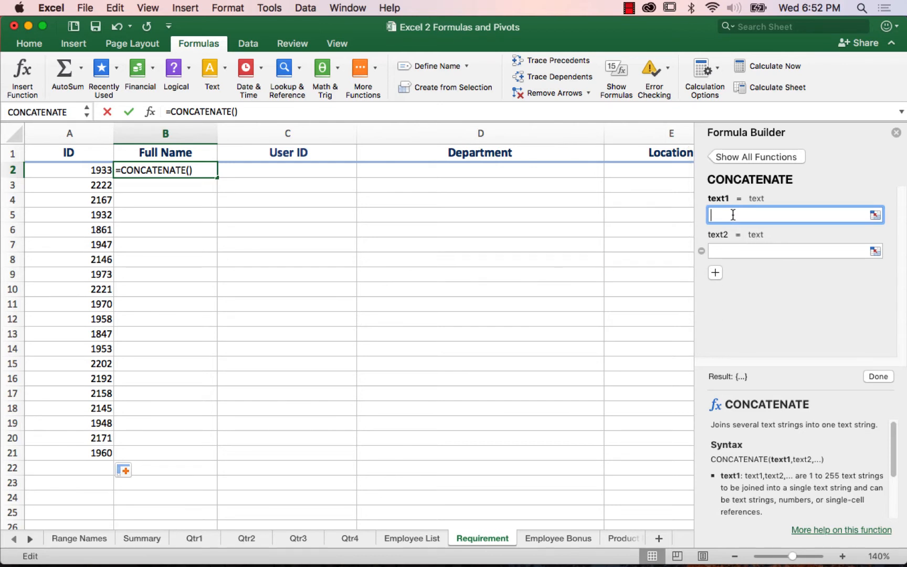
{"action": "left_click", "coordinate": [421, 538]}
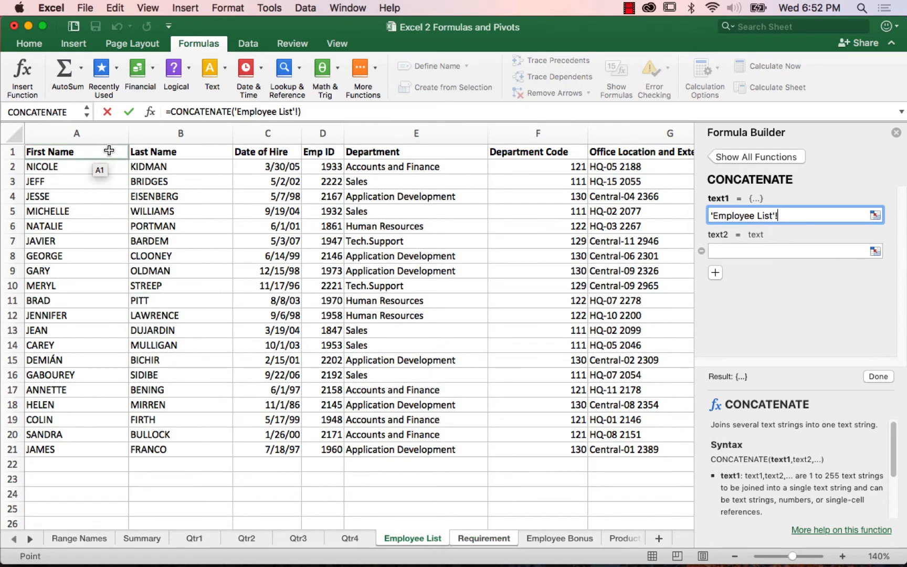
{"action": "left_click", "coordinate": [63, 167]}
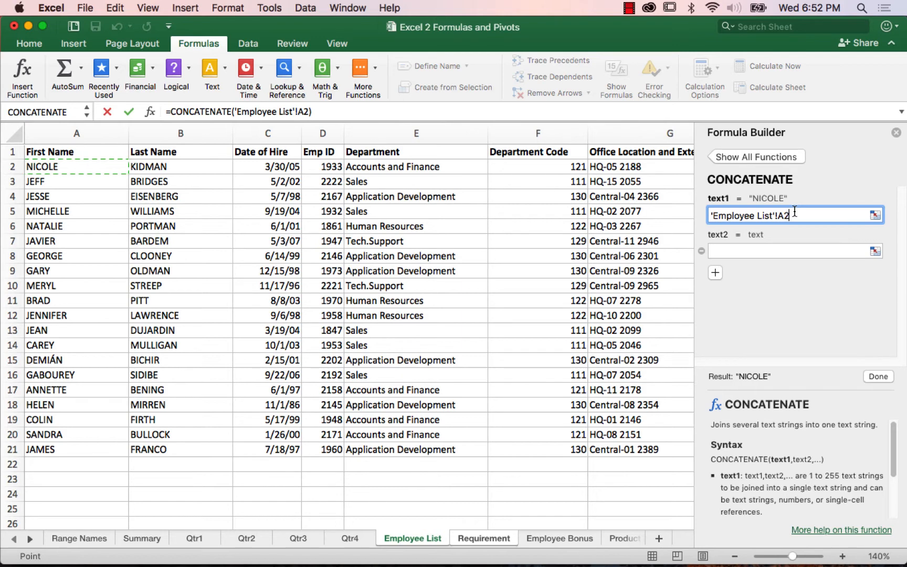
Step: Set the second CONCATENATE argument to a quoted space (" ") and add an empty third argument
{"action": "left_click", "coordinate": [727, 251]}
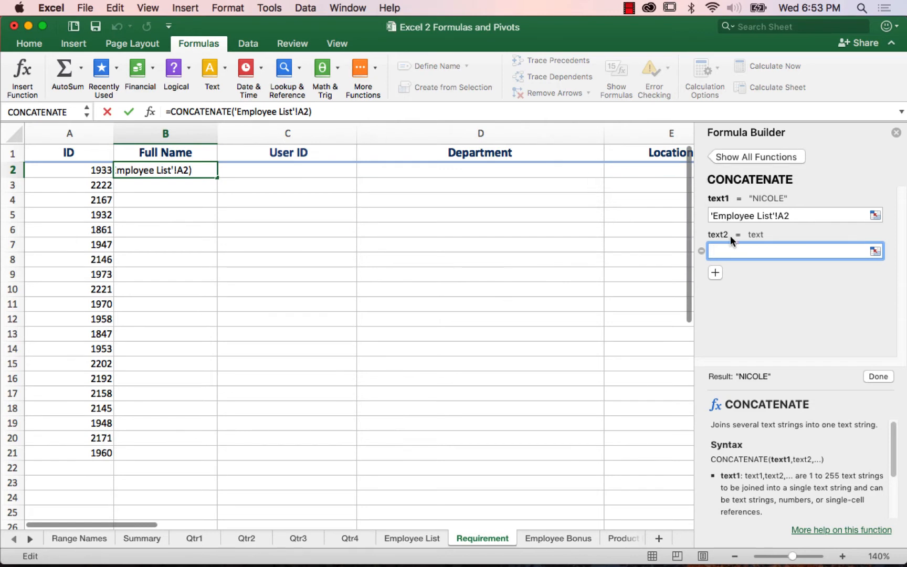
{"action": "left_click", "coordinate": [715, 273]}
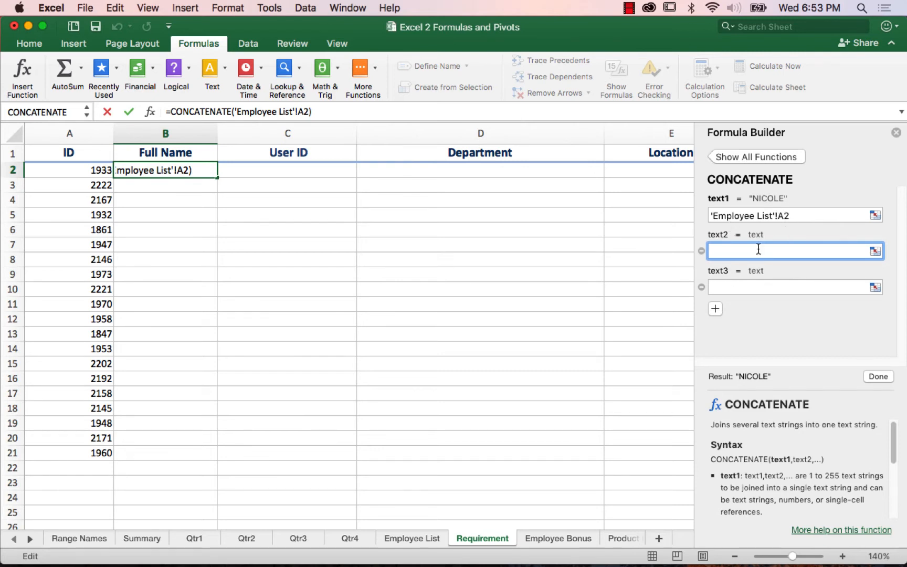
{"action": "left_click", "coordinate": [725, 287]}
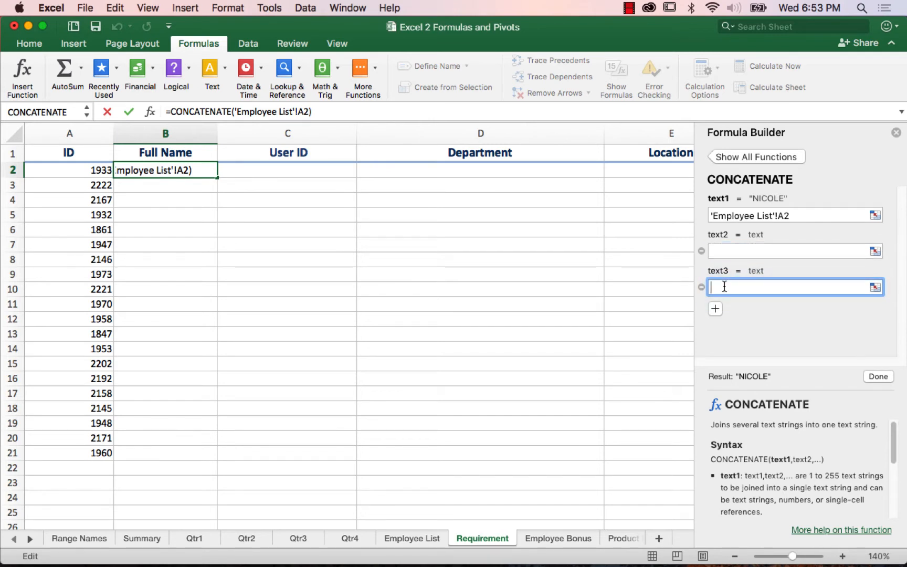
{"action": "left_click", "coordinate": [720, 252]}
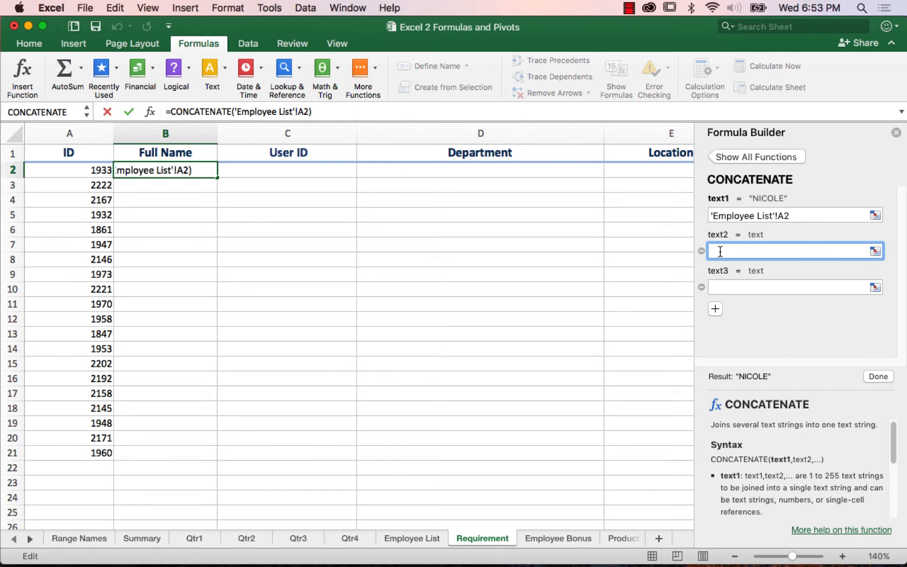
{"action": "type", "text": "\" \""}
{"action": "left_click", "coordinate": [725, 284]}
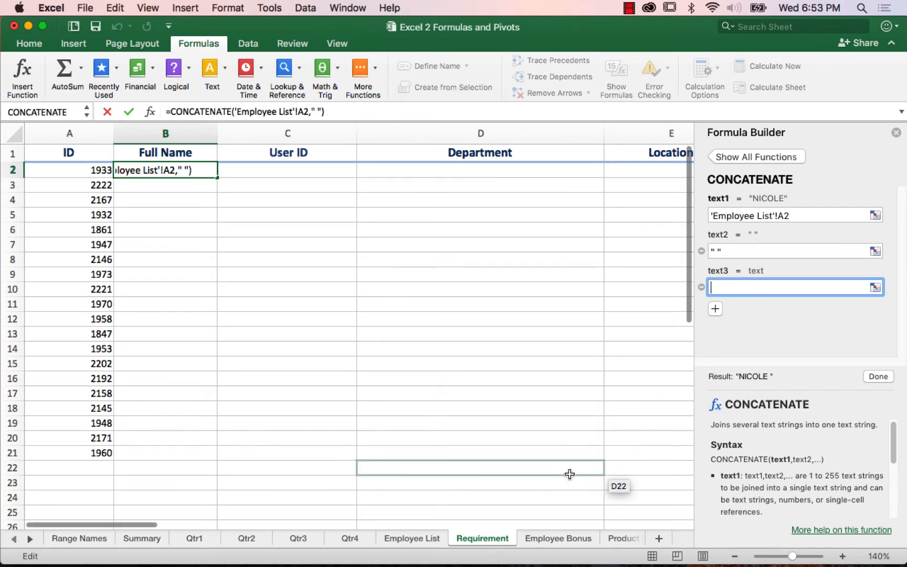
Step: Try to reference the Employee List sheet in the third argument, and strip the stray sheet reference from the second argument
{"action": "left_click", "coordinate": [420, 538]}
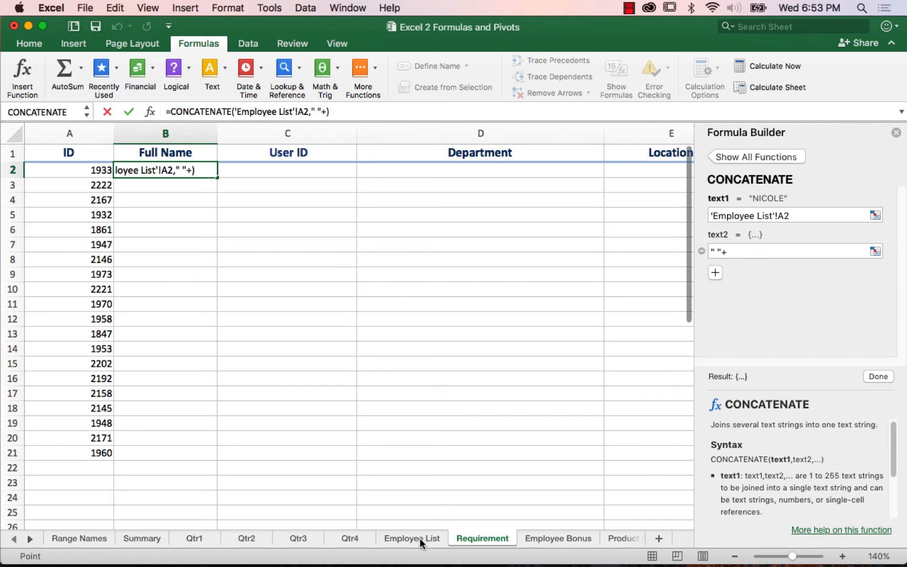
{"action": "left_click", "coordinate": [420, 538]}
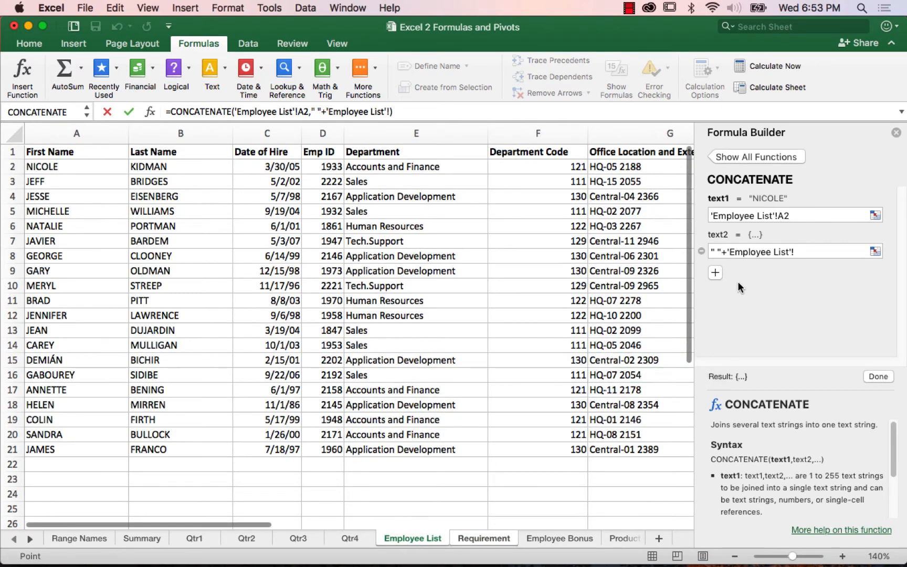
{"action": "left_click_drag", "start_coordinate": [729, 252], "coordinate": [821, 252]}
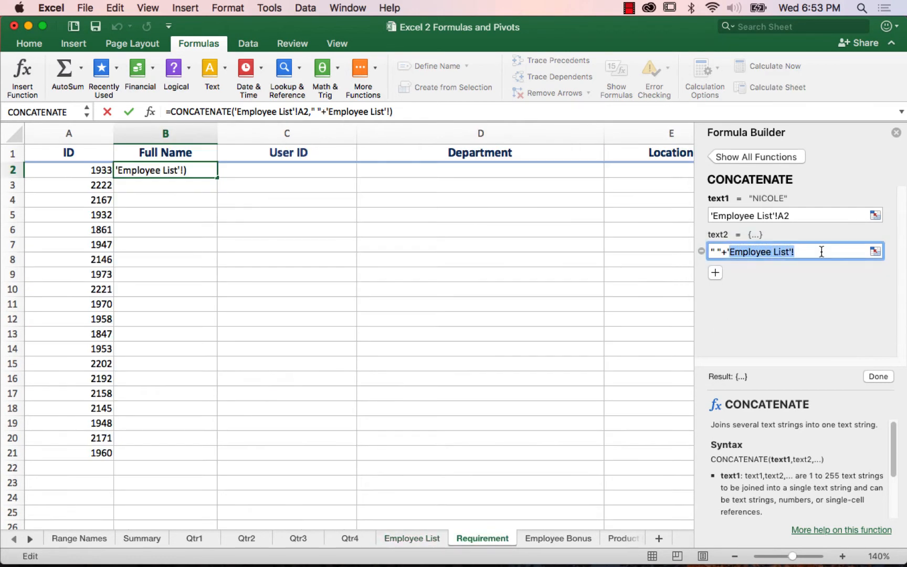
{"action": "key", "text": "BackSpace"}
{"action": "key", "text": "BackSpace"}
{"action": "key", "text": "BackSpace"}
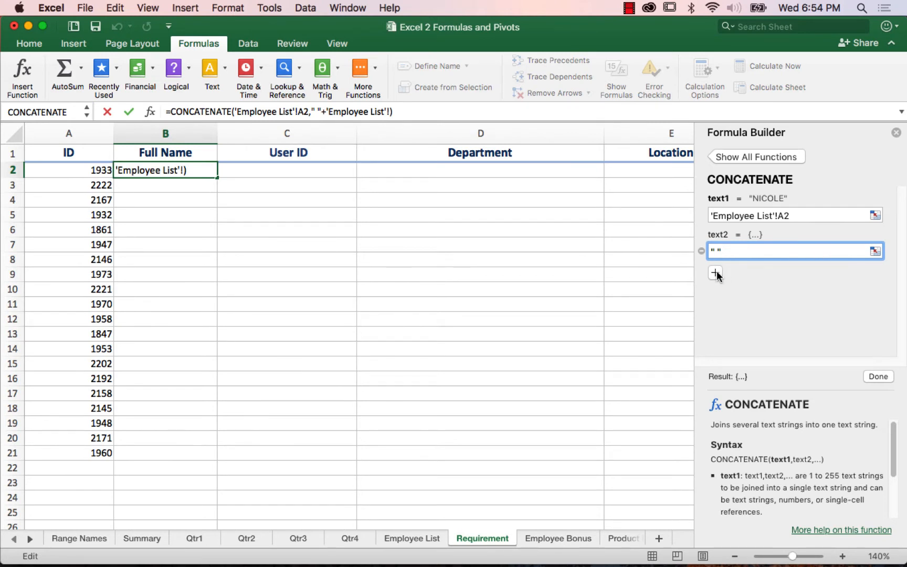
{"action": "left_click", "coordinate": [715, 273]}
{"action": "key", "text": "BackSpace"}
{"action": "key", "text": "BackSpace"}
{"action": "key", "text": "BackSpace"}
{"action": "key", "text": "BackSpace"}
{"action": "key", "text": "BackSpace"}
{"action": "key", "text": "BackSpace"}
{"action": "key", "text": "BackSpace"}
{"action": "key", "text": "BackSpace"}
{"action": "key", "text": "BackSpace"}
{"action": "key", "text": "BackSpace"}
{"action": "key", "text": "BackSpace"}
{"action": "key", "text": "BackSpace"}
{"action": "key", "text": "BackSpace"}
{"action": "key", "text": "BackSpace"}
{"action": "key", "text": "BackSpace"}
{"action": "key", "text": "BackSpace"}
{"action": "key", "text": "BackSpace"}
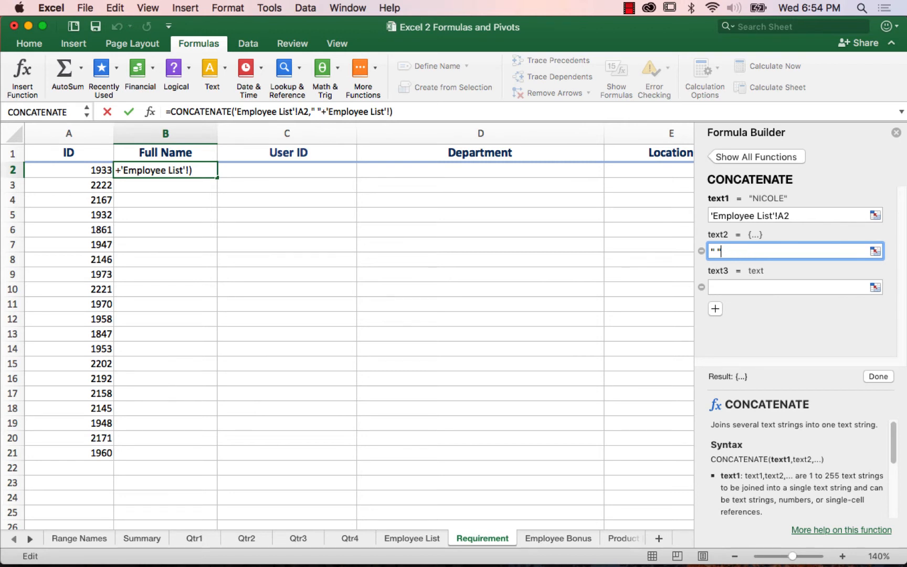
{"action": "left_click", "coordinate": [714, 286]}
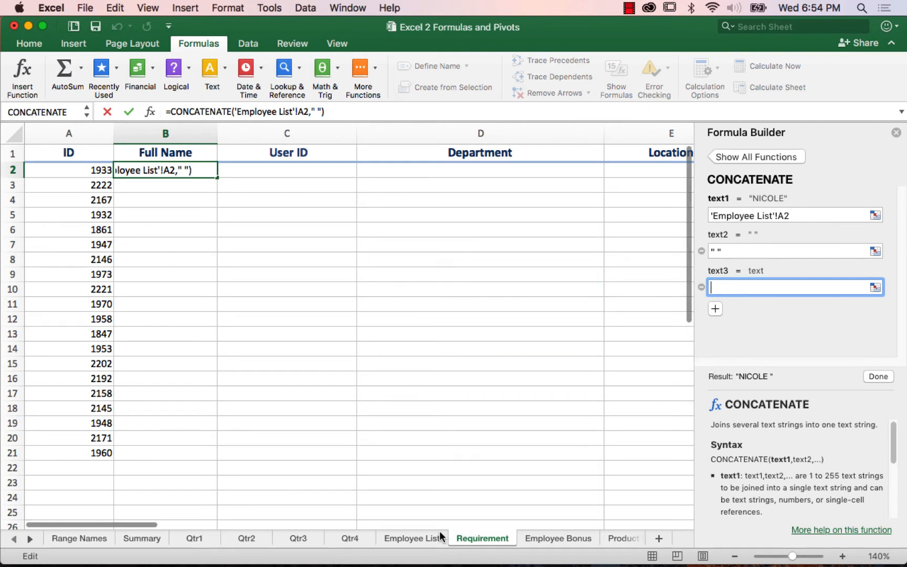
Step: Try to append +'Employee List'!B2 to the CONCATENATE formula for the last name
{"action": "type", "text": "+"}
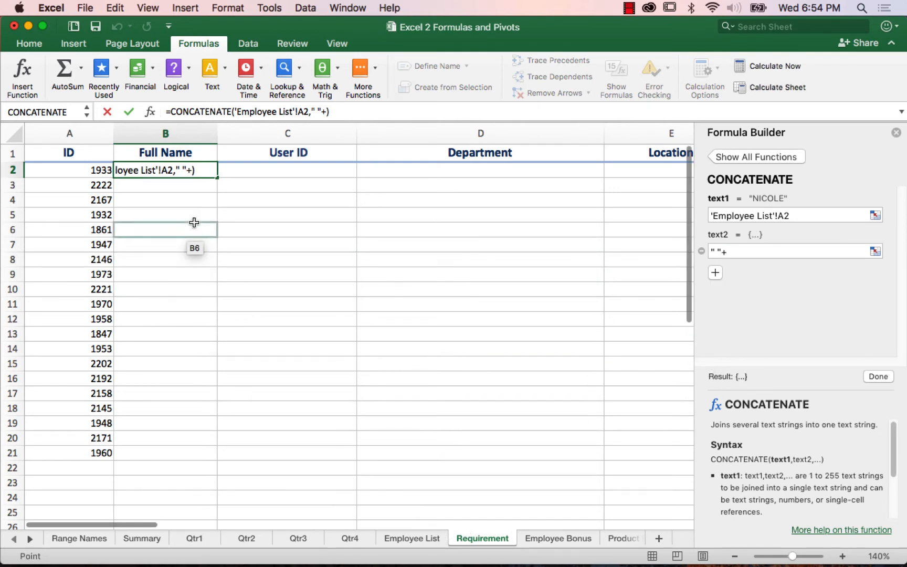
{"action": "left_click", "coordinate": [395, 539]}
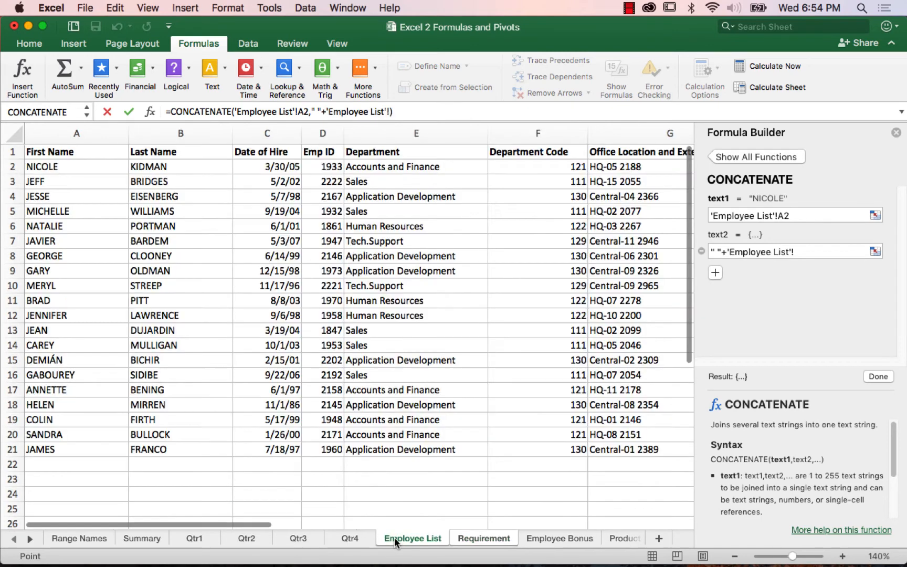
{"action": "left_click", "coordinate": [166, 170]}
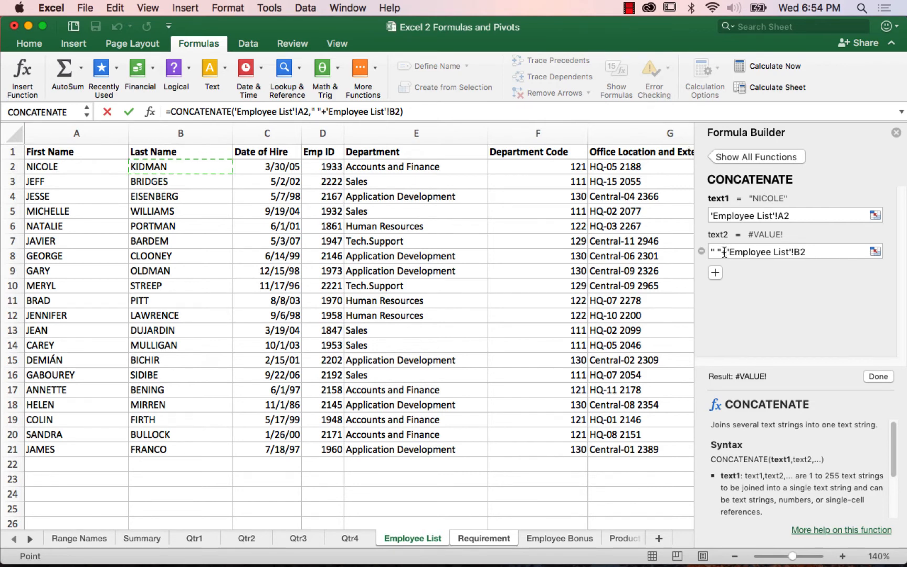
Step: Remove +'Employee List'!B2 from the second argument, leaving only the quoted space, and add an empty third argument
{"action": "left_click_drag", "start_coordinate": [727, 252], "coordinate": [859, 254]}
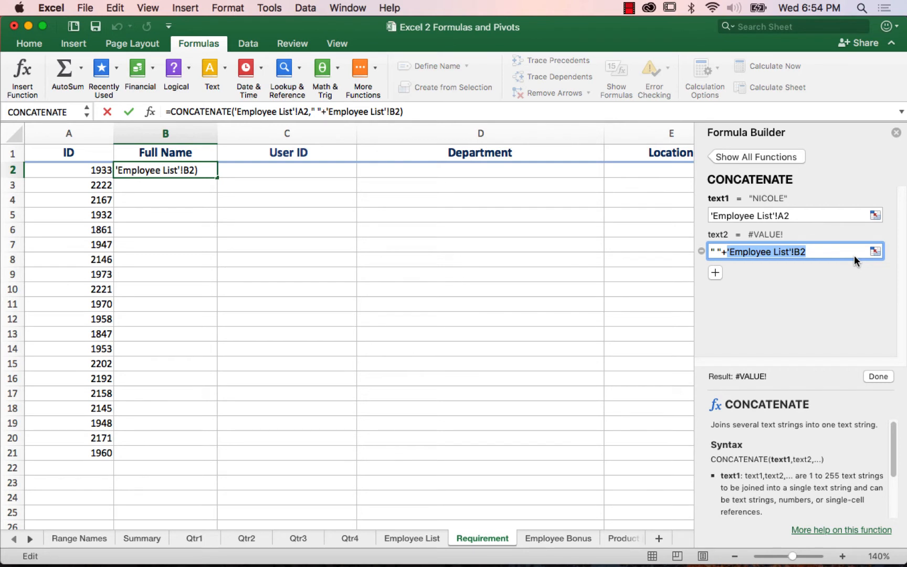
{"action": "key", "text": "BackSpace"}
{"action": "key", "text": "BackSpace"}
{"action": "key", "text": "BackSpace"}
{"action": "key", "text": "BackSpace"}
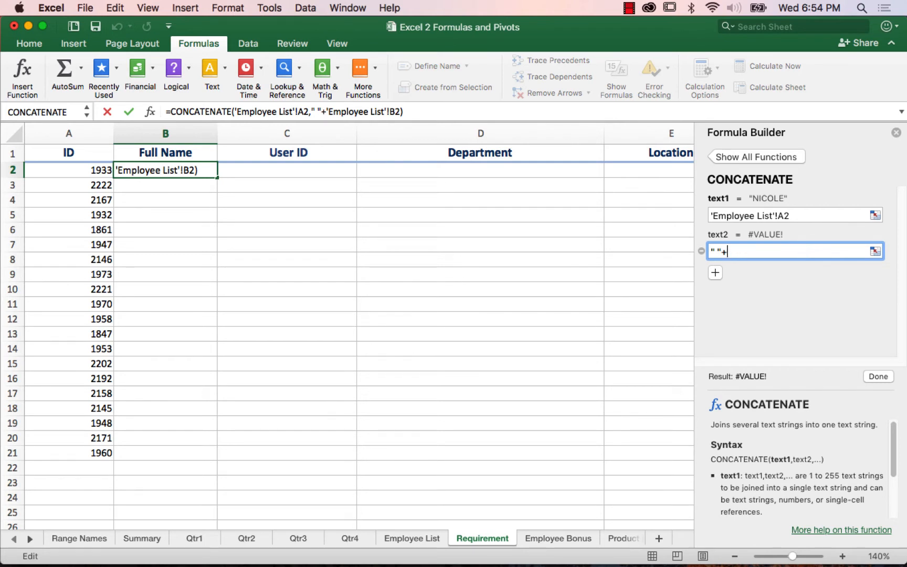
{"action": "type", "text": "\""}
{"action": "left_click", "coordinate": [715, 271]}
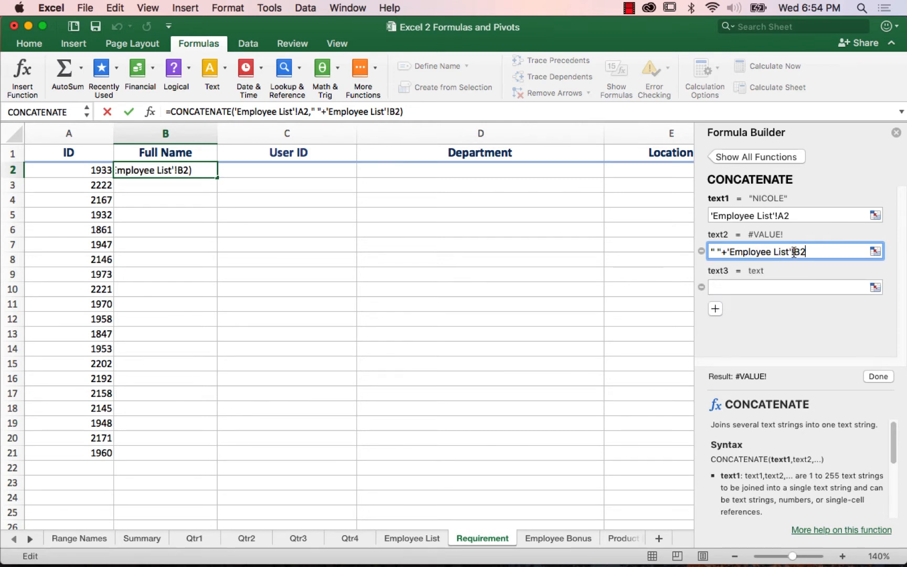
{"action": "left_click_drag", "start_coordinate": [729, 251], "coordinate": [801, 252]}
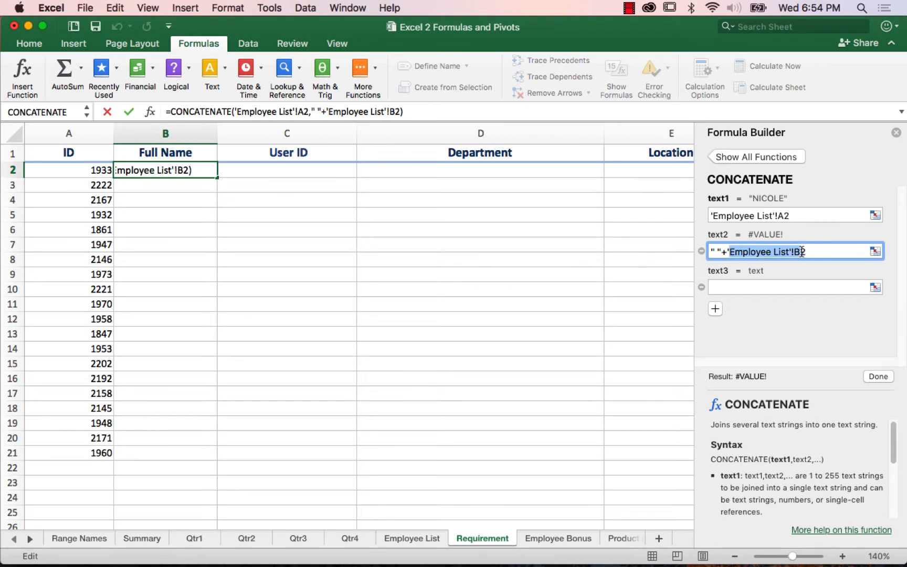
{"action": "key", "text": "BackSpace"}
{"action": "key", "text": "BackSpace"}
{"action": "key", "text": "BackSpace"}
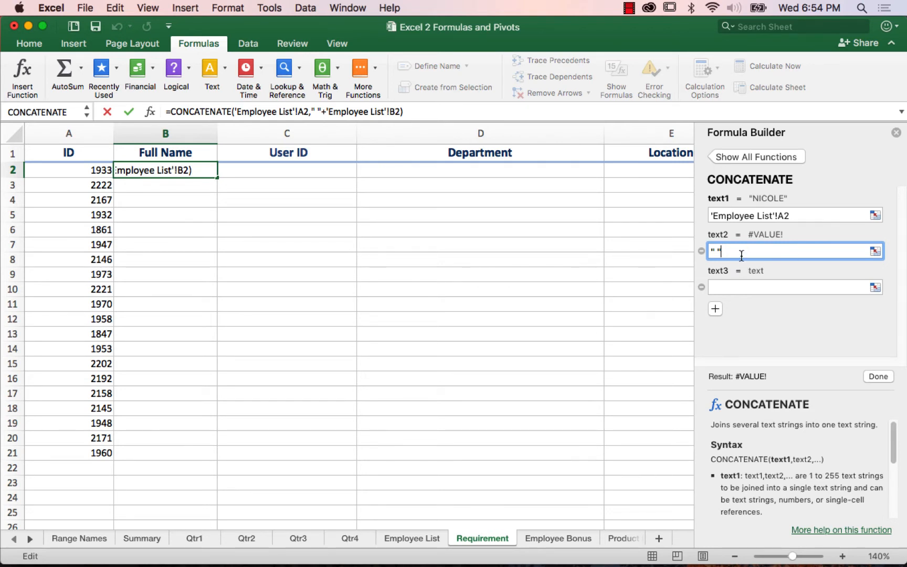
{"action": "left_click", "coordinate": [724, 287]}
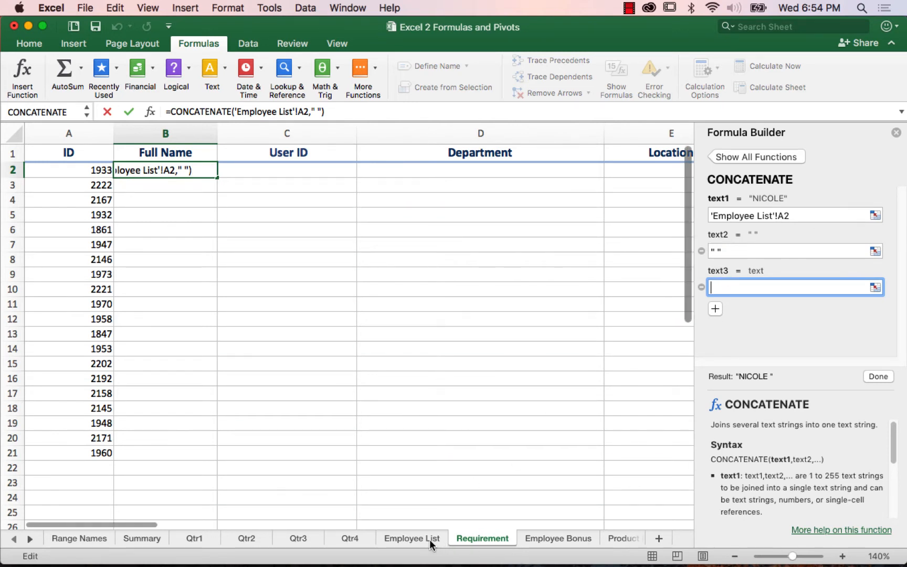
Step: Try again to append +'Employee List'!B2 to the second CONCATENATE argument as the last-name reference
{"action": "key", "text": "BackSpace"}
{"action": "type", "text": "+"}
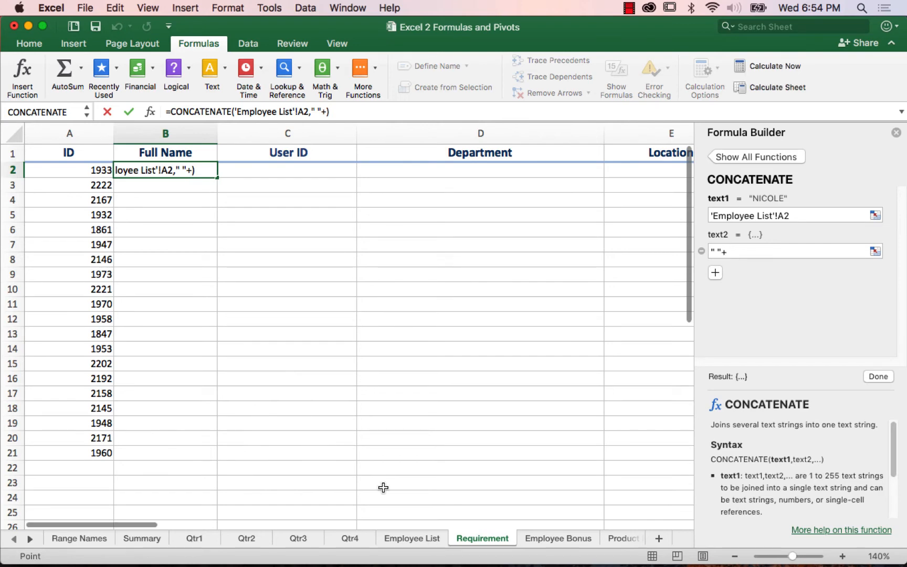
{"action": "left_click", "coordinate": [421, 536]}
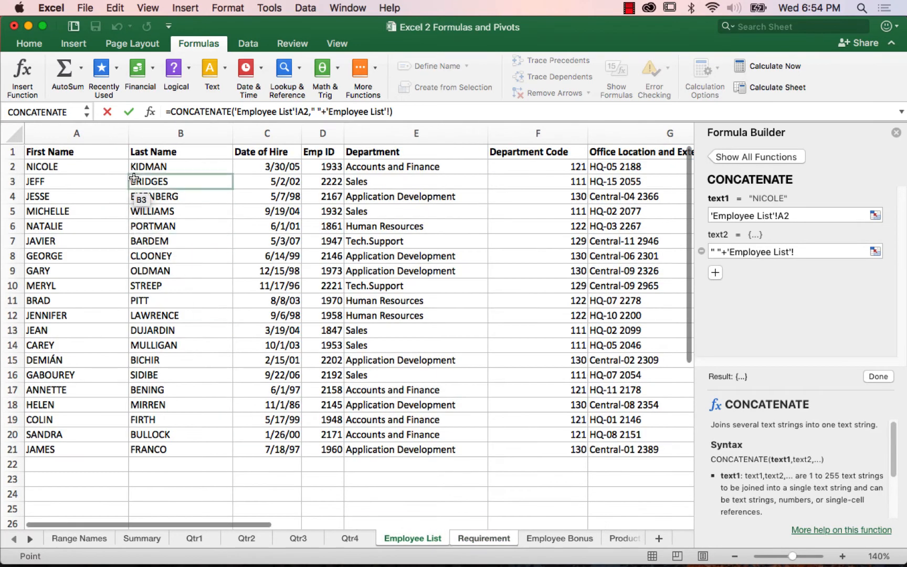
{"action": "left_click", "coordinate": [153, 166]}
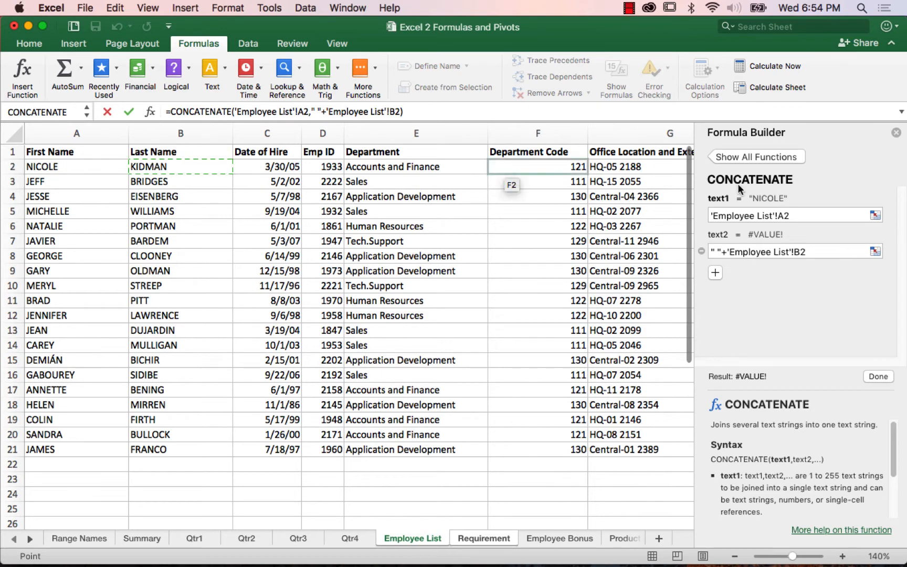
Step: Try to strip +'Employee List'!B2 from the second CONCATENATE argument, keeping only the quoted space
{"action": "left_click", "coordinate": [811, 251]}
{"action": "double_click", "coordinate": [810, 251]}
{"action": "key", "text": "shift+Left"}
{"action": "key", "text": "shift+Left"}
{"action": "key", "text": "shift+Left"}
{"action": "key", "text": "shift+Left"}
{"action": "key", "text": "shift+Left"}
{"action": "key", "text": "shift+Left"}
{"action": "key", "text": "shift+Left"}
{"action": "key", "text": "shift+Left"}
{"action": "key", "text": "shift+Left"}
{"action": "key", "text": "shift+Left"}
{"action": "key", "text": "shift+Left"}
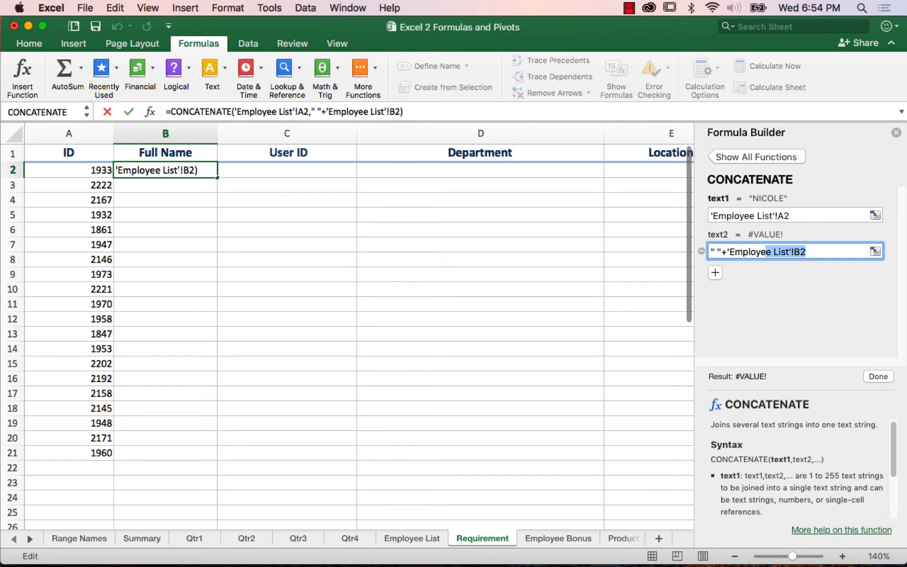
{"action": "key", "text": "shift+Left"}
{"action": "key", "text": "shift+Left"}
{"action": "key", "text": "shift+Left"}
{"action": "key", "text": "shift+Left"}
{"action": "key", "text": "super+c"}
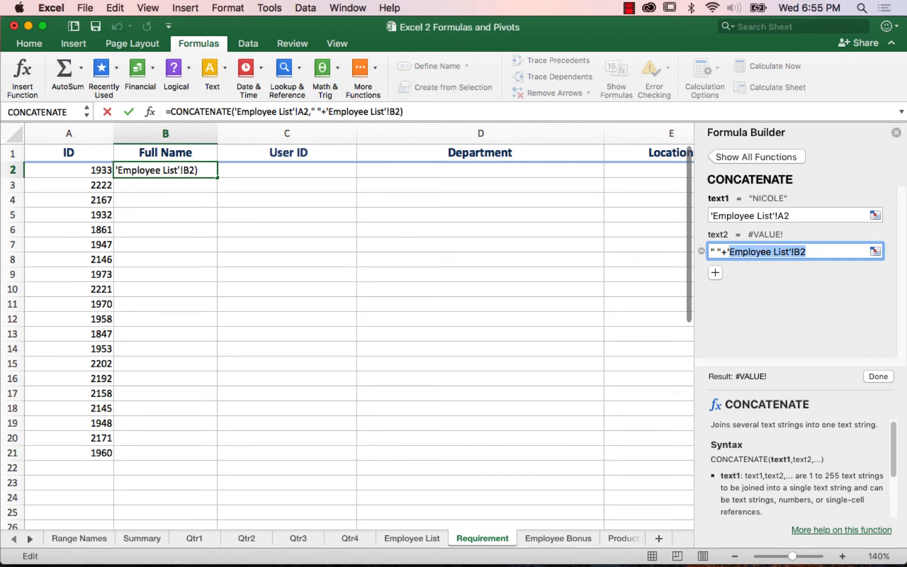
{"action": "key", "text": "BackSpace"}
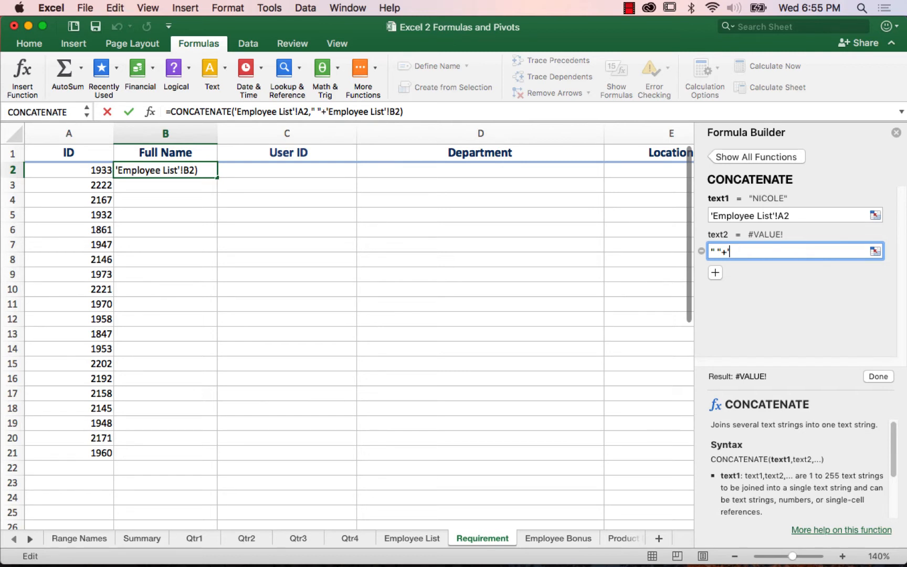
{"action": "key", "text": "BackSpace"}
{"action": "key", "text": "BackSpace"}
Step: Add a third CONCATENATE argument and paste the copied Employee List'!B2 reference into it
{"action": "left_click", "coordinate": [715, 273]}
{"action": "left_click", "coordinate": [727, 288]}
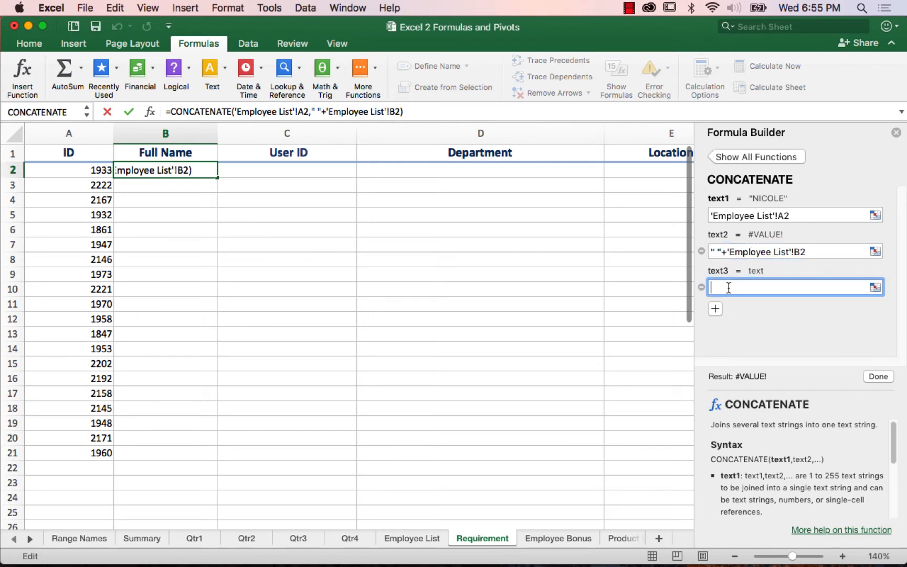
{"action": "key", "text": "super+v"}
Step: Try to cut the second argument back to the quoted space and commit the formula in B2
{"action": "left_click_drag", "start_coordinate": [721, 253], "coordinate": [759, 254]}
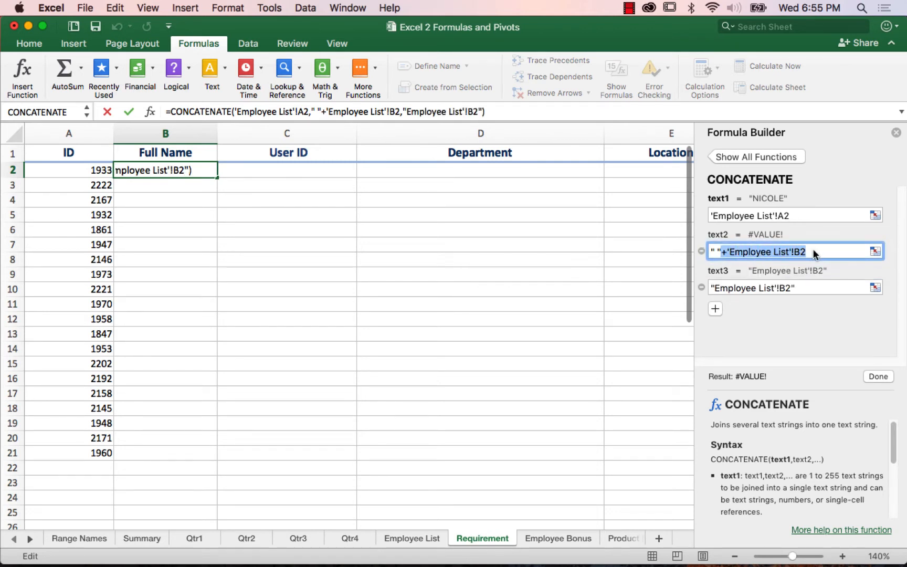
{"action": "key", "text": "BackSpace"}
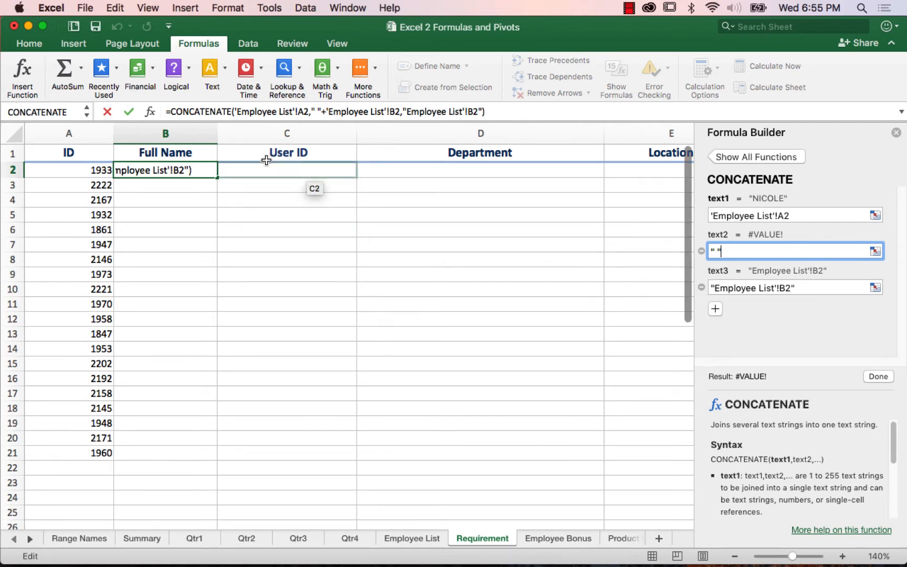
{"action": "left_click", "coordinate": [129, 111]}
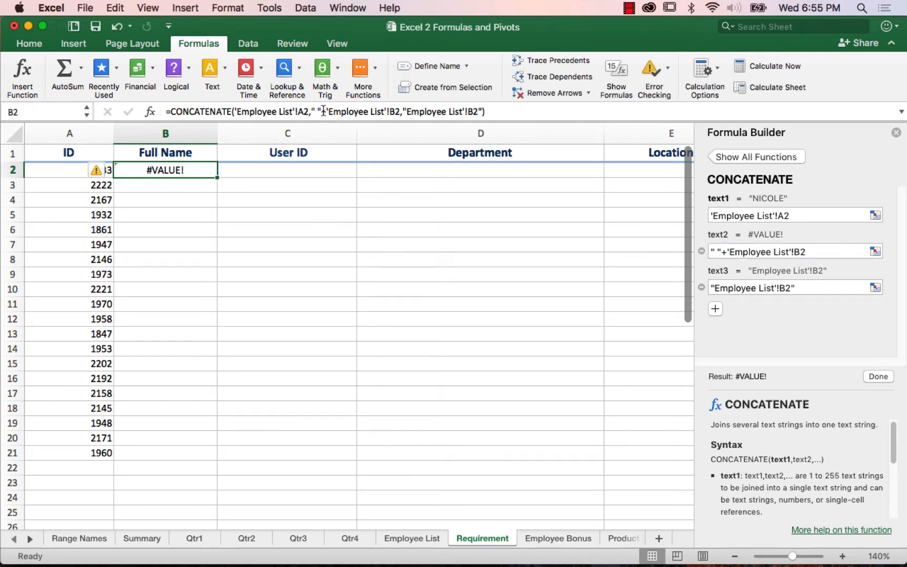
Step: Replace the plus sign after the quoted space with a comma in B2's CONCATENATE formula and commit it
{"action": "left_click", "coordinate": [325, 111]}
{"action": "key", "text": "BackSpace"}
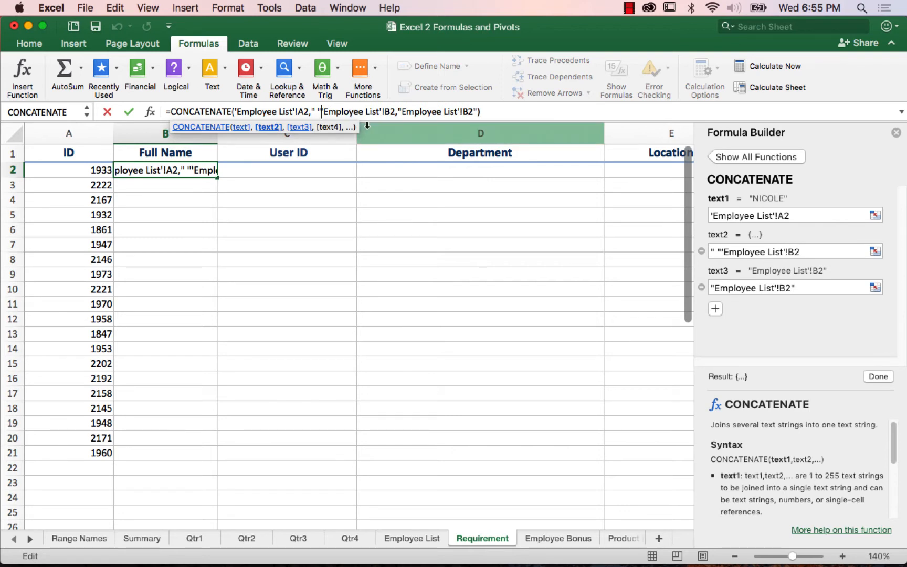
{"action": "type", "text": ","}
{"action": "key", "text": "Return"}
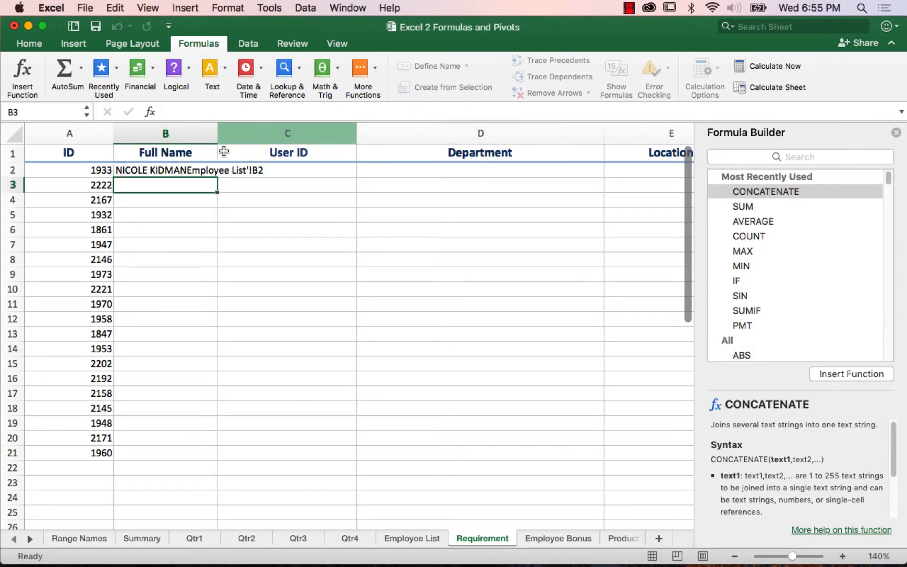
Step: Delete the quoted fourth argument from B2's CONCATENATE formula and fill the corrected formula down the Full Name column
{"action": "left_click", "coordinate": [160, 168]}
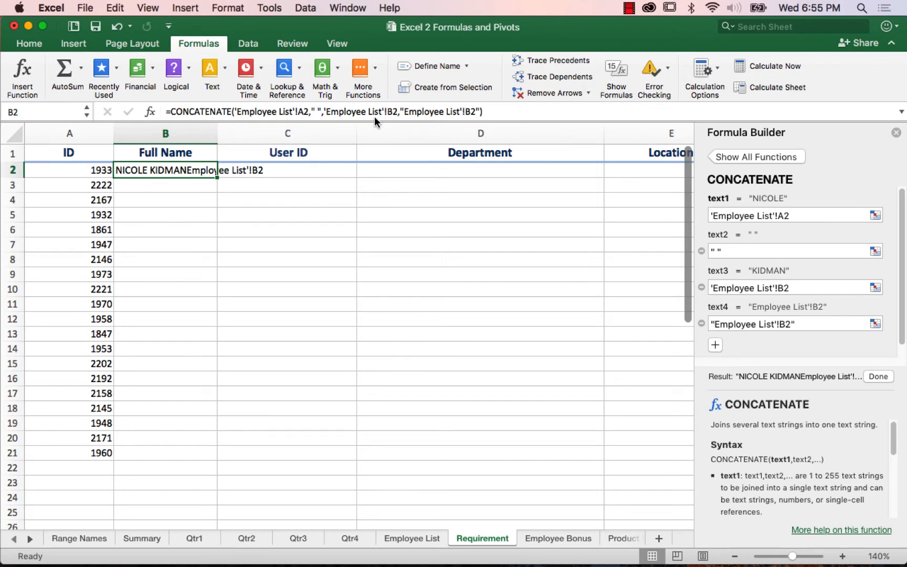
{"action": "left_click_drag", "start_coordinate": [403, 110], "coordinate": [475, 111]}
{"action": "key", "text": "BackSpace"}
{"action": "key", "text": "BackSpace"}
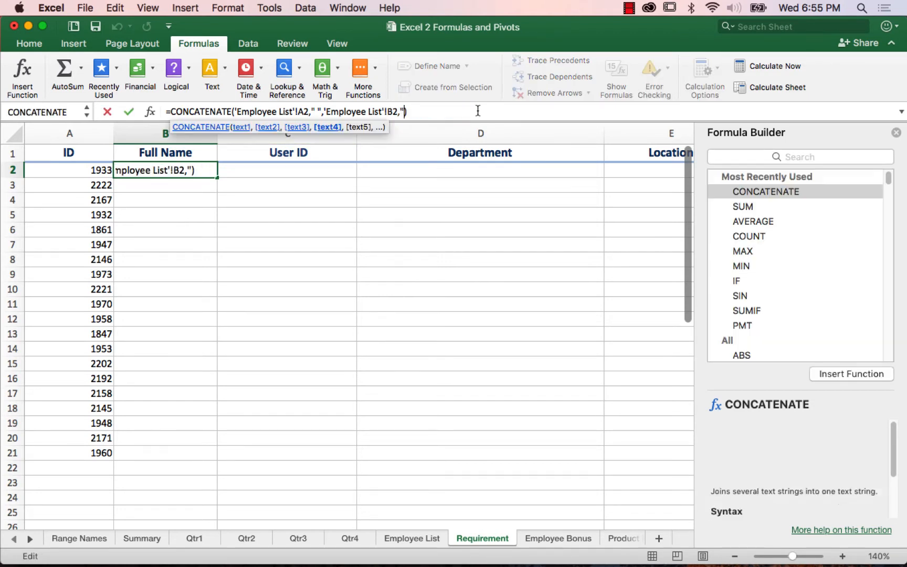
{"action": "key", "text": "BackSpace"}
{"action": "key", "text": "BackSpace"}
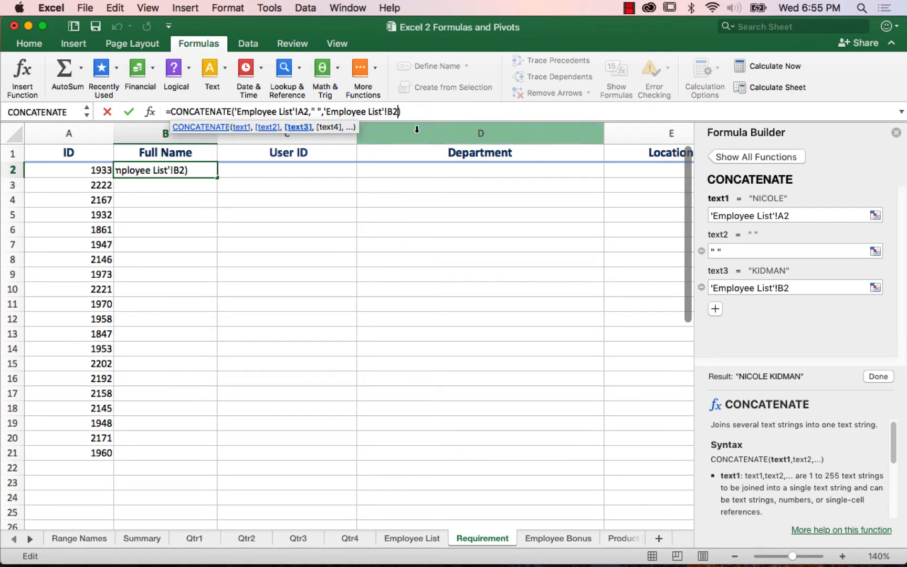
{"action": "key", "text": "Return"}
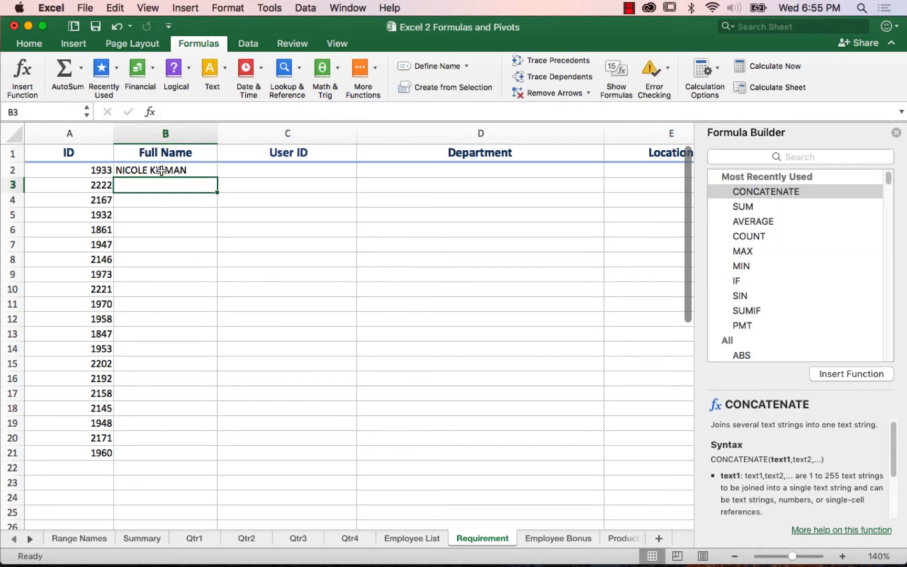
{"action": "left_click", "coordinate": [164, 170]}
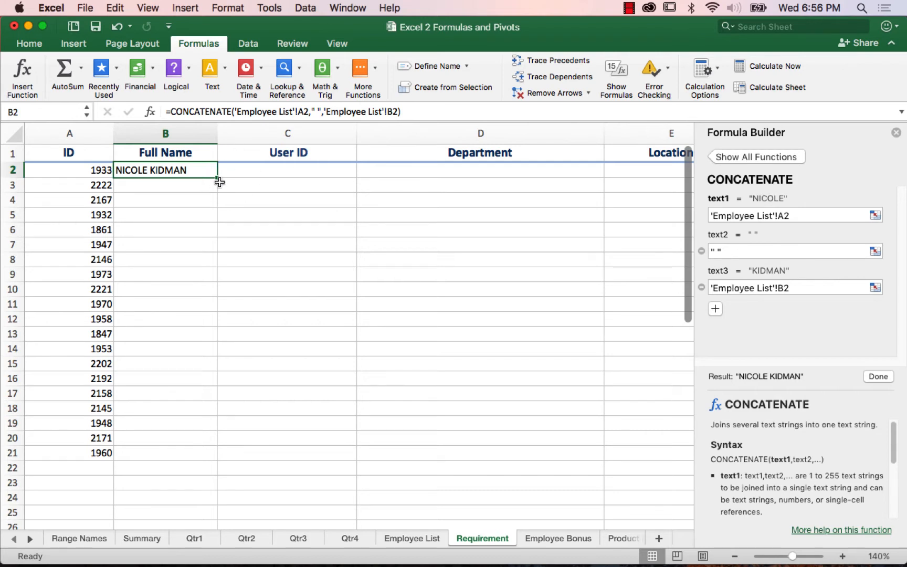
{"action": "double_click", "coordinate": [217, 178]}
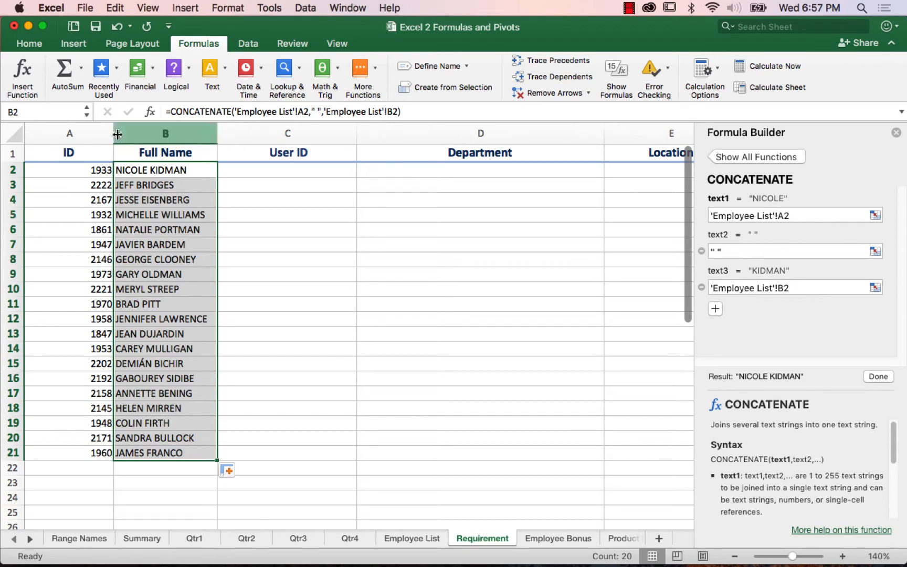
Step: Undo the Full Name fill and the CONCATENATE formula entries in B2
{"action": "left_click", "coordinate": [117, 27]}
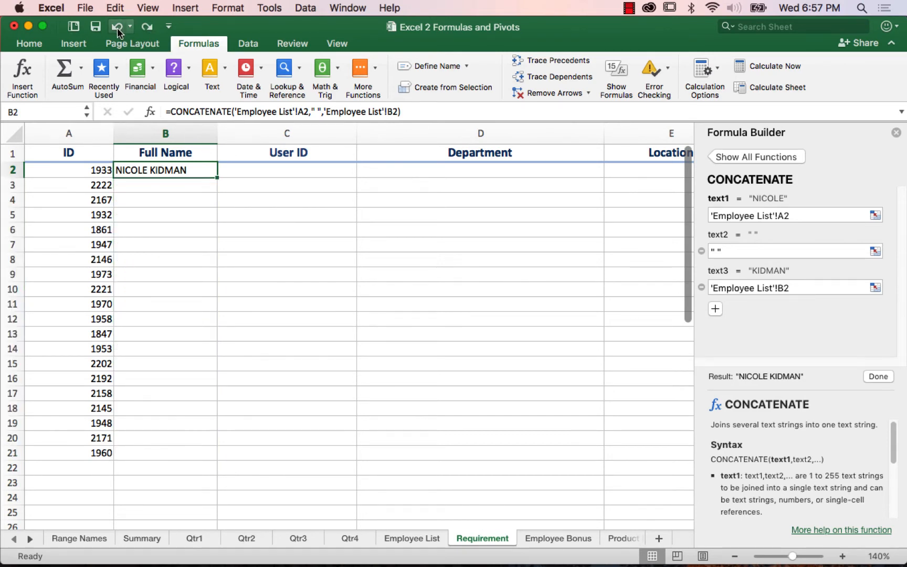
{"action": "left_click", "coordinate": [117, 27]}
{"action": "left_click", "coordinate": [117, 28]}
{"action": "left_click", "coordinate": [117, 28]}
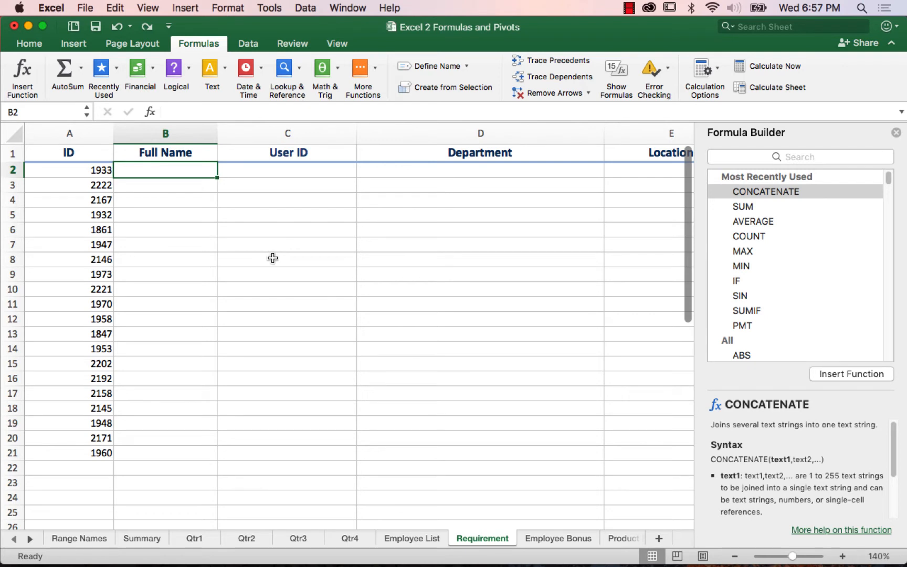
Step: Enter ='Employee List'!A2&" "&'Employee List'!B2 in B2 and fill it down the Full Name column
{"action": "type", "text": "="}
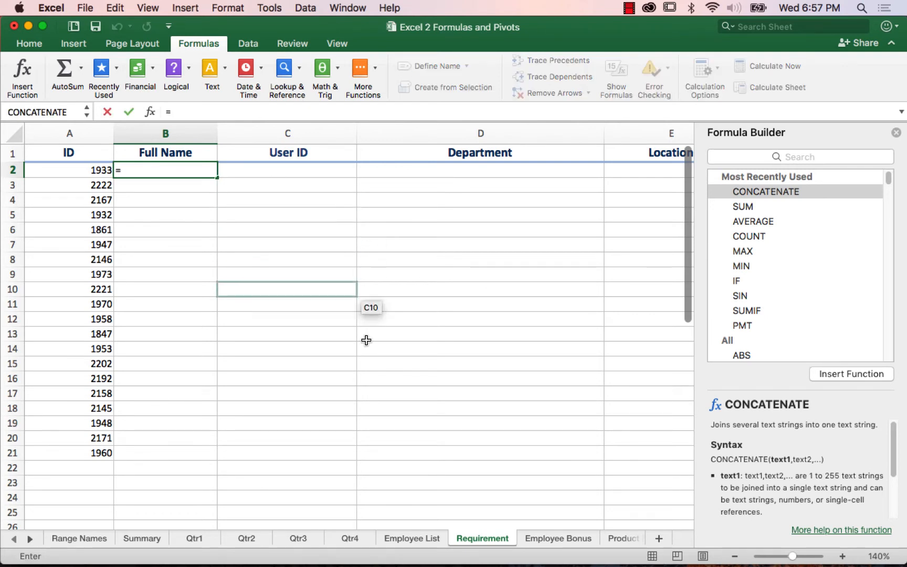
{"action": "left_click", "coordinate": [417, 538]}
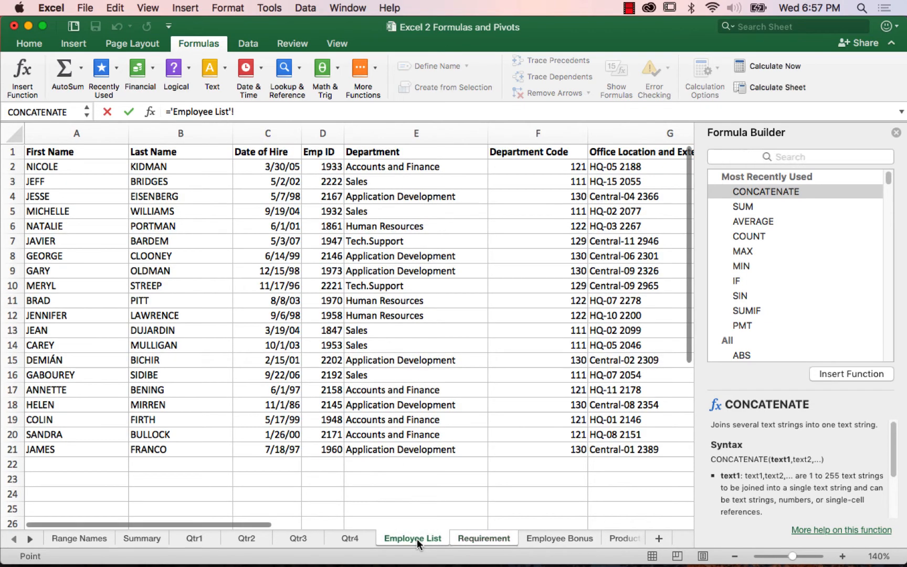
{"action": "left_click", "coordinate": [53, 167]}
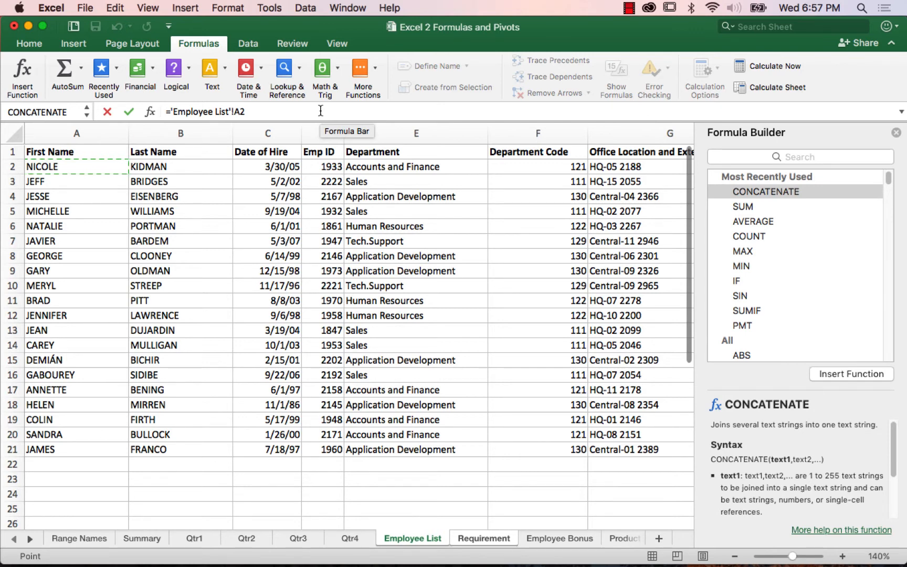
{"action": "type", "text": "&"}
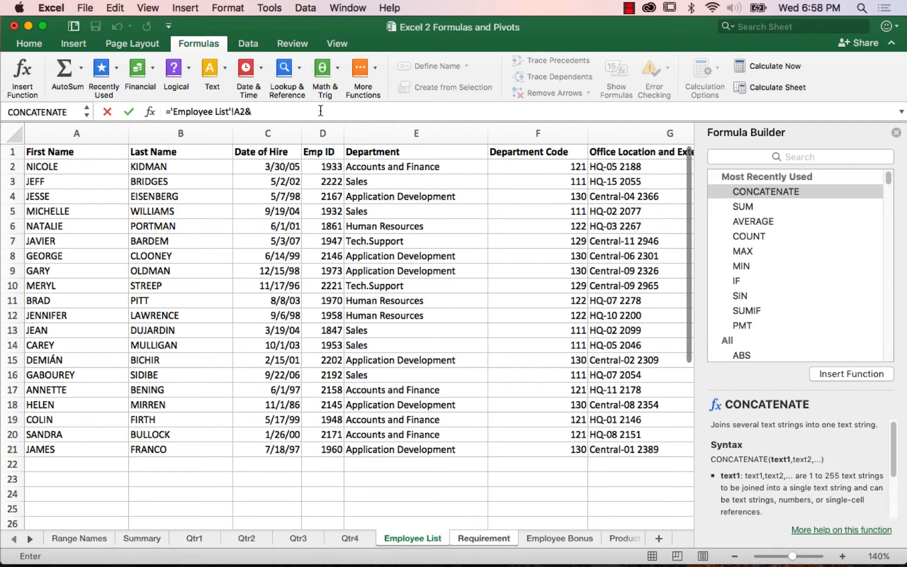
{"action": "type", "text": "\" \""}
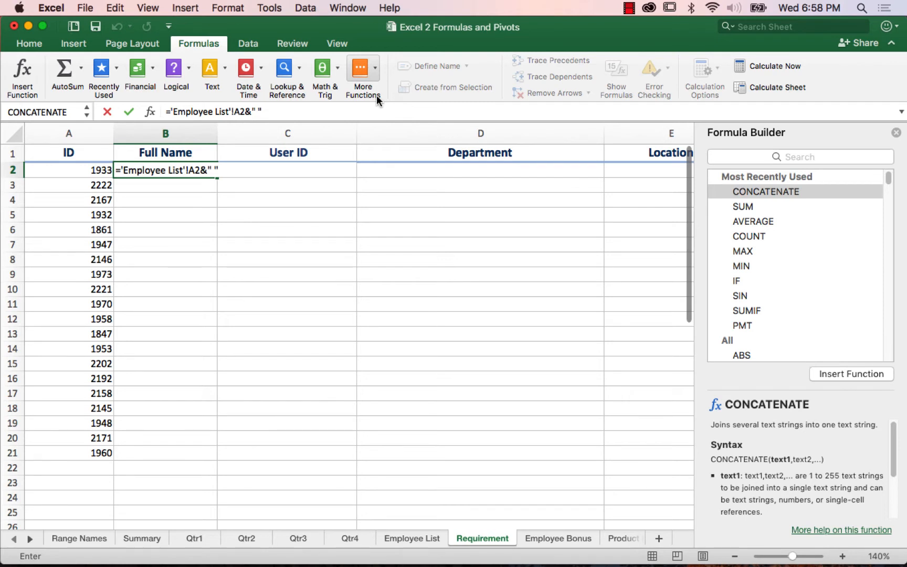
{"action": "type", "text": "&"}
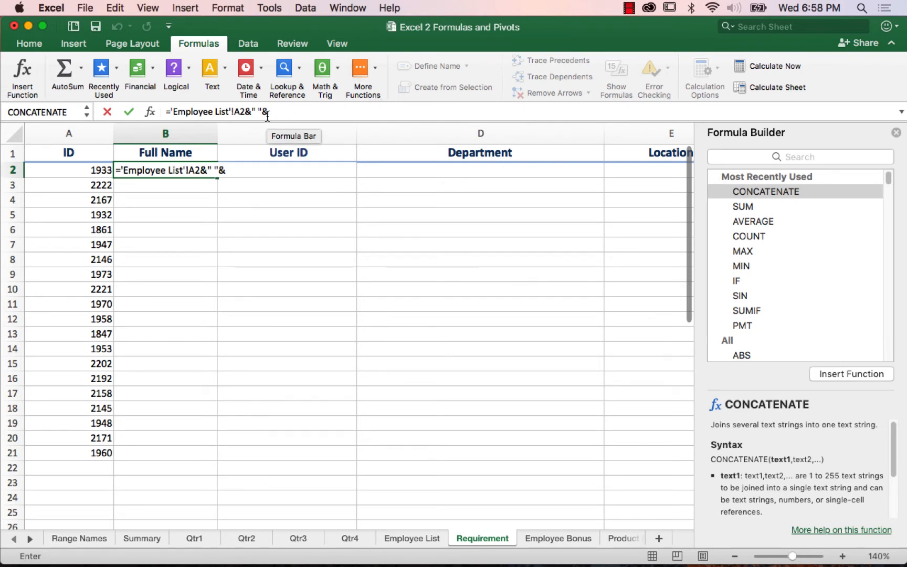
{"action": "left_click", "coordinate": [423, 537]}
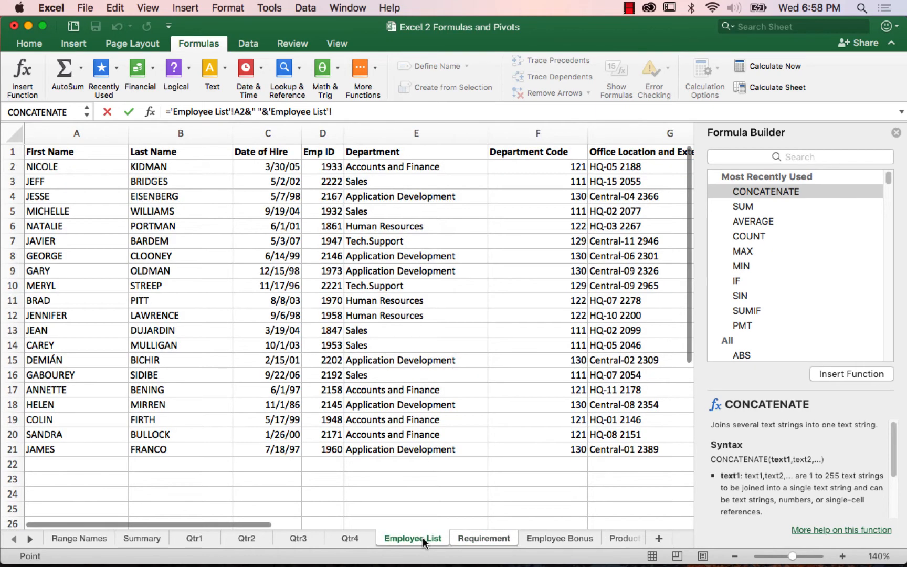
{"action": "left_click", "coordinate": [161, 168]}
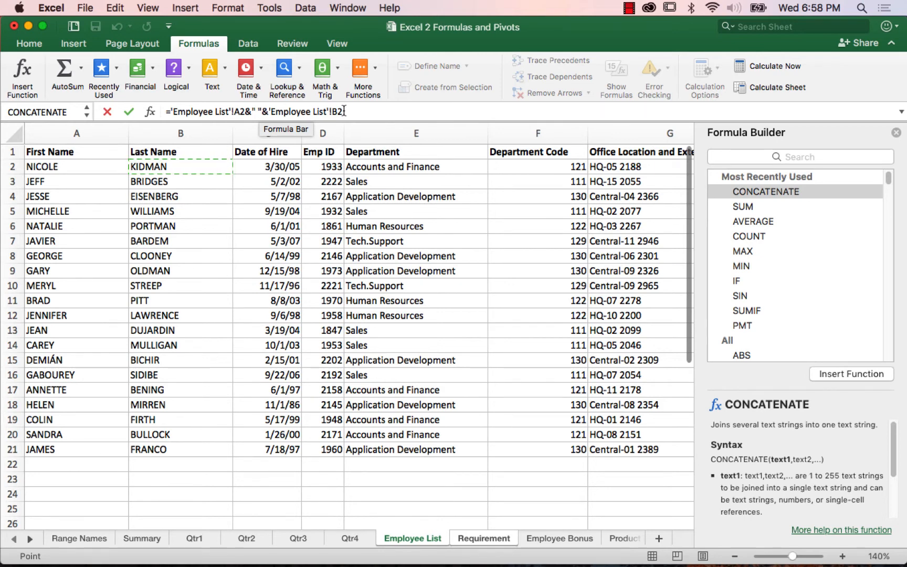
{"action": "key", "text": "Return"}
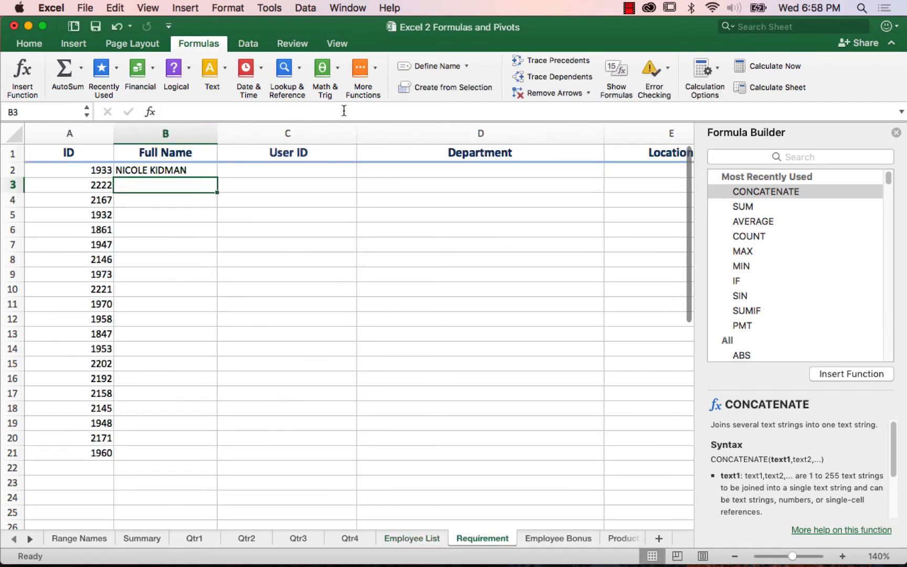
{"action": "key", "text": "Up"}
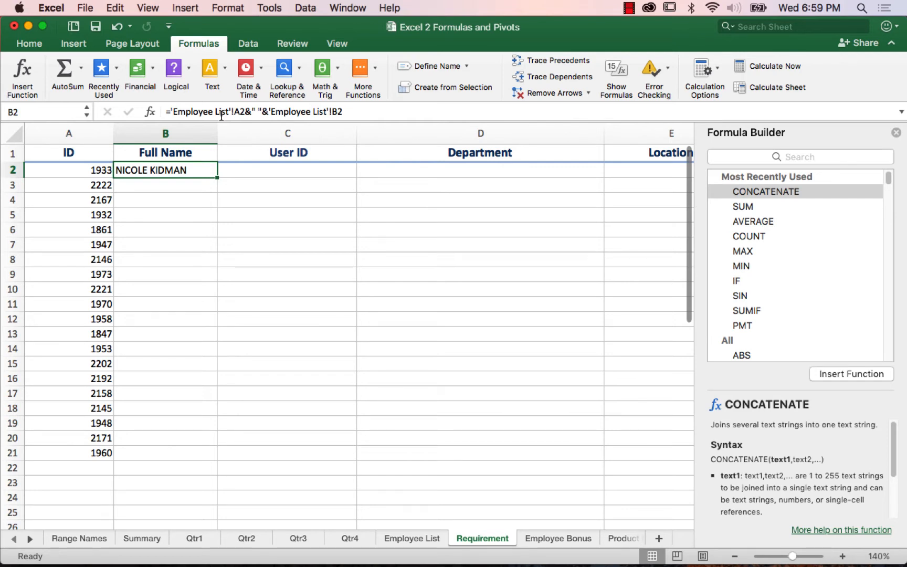
{"action": "double_click", "coordinate": [216, 179]}
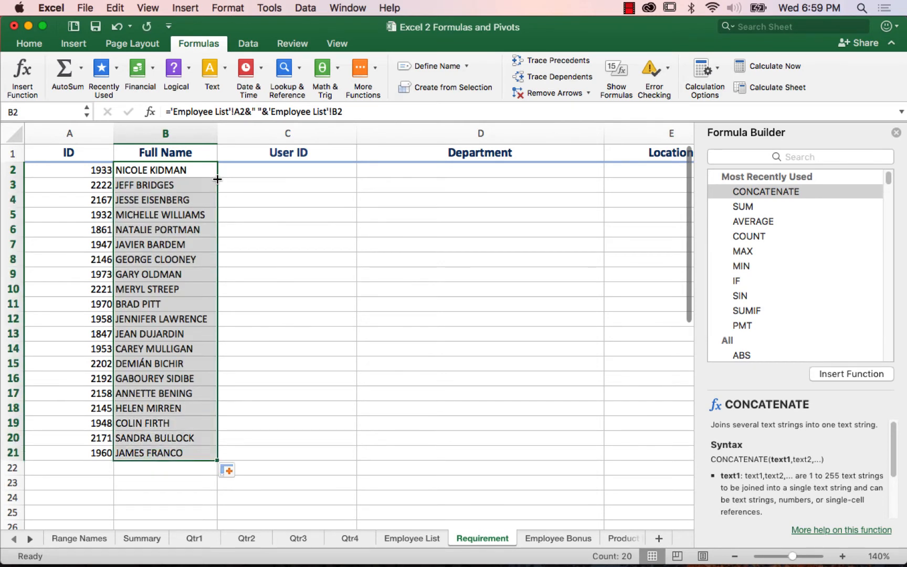
Step: Wrap B2's joined-name formula in the PROPER function and fill it down the Full Name column
{"action": "left_click", "coordinate": [177, 170]}
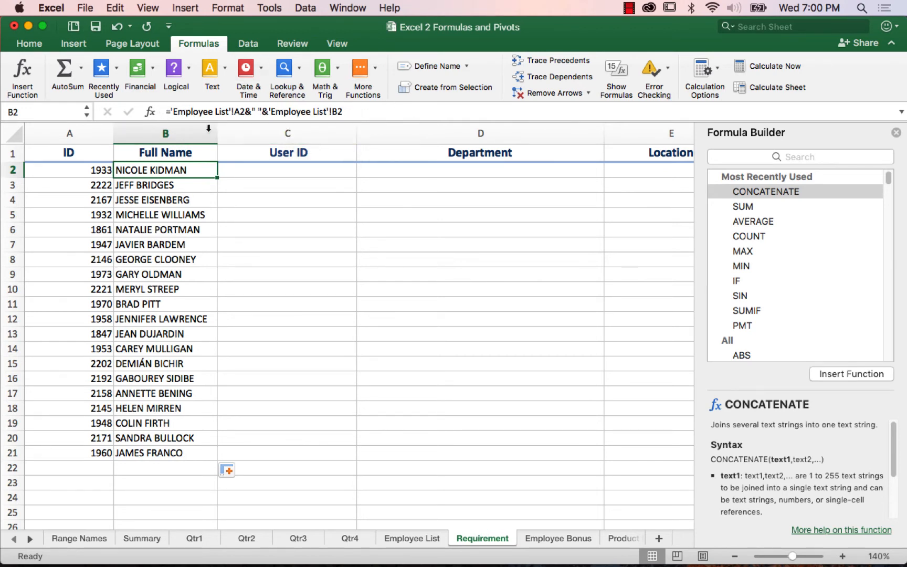
{"action": "left_click", "coordinate": [170, 111]}
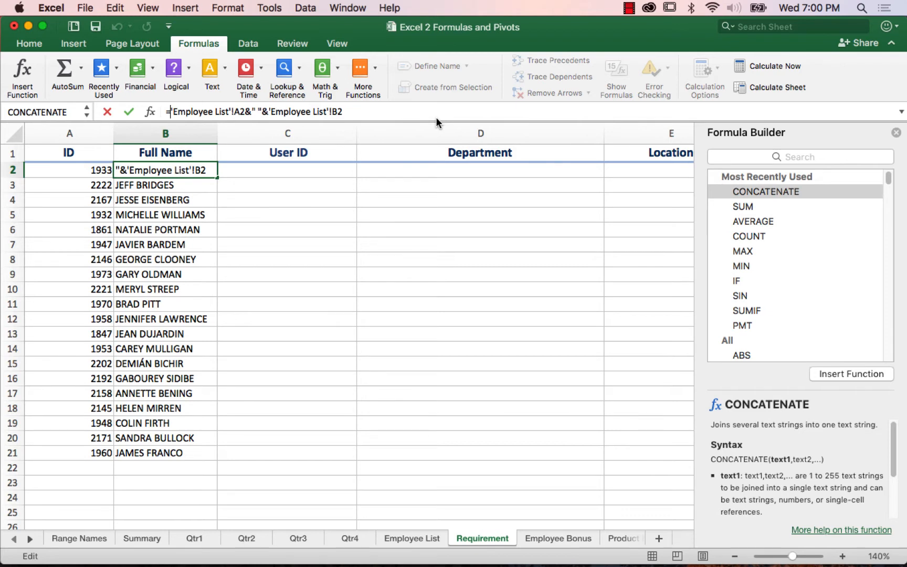
{"action": "type", "text": "proper"}
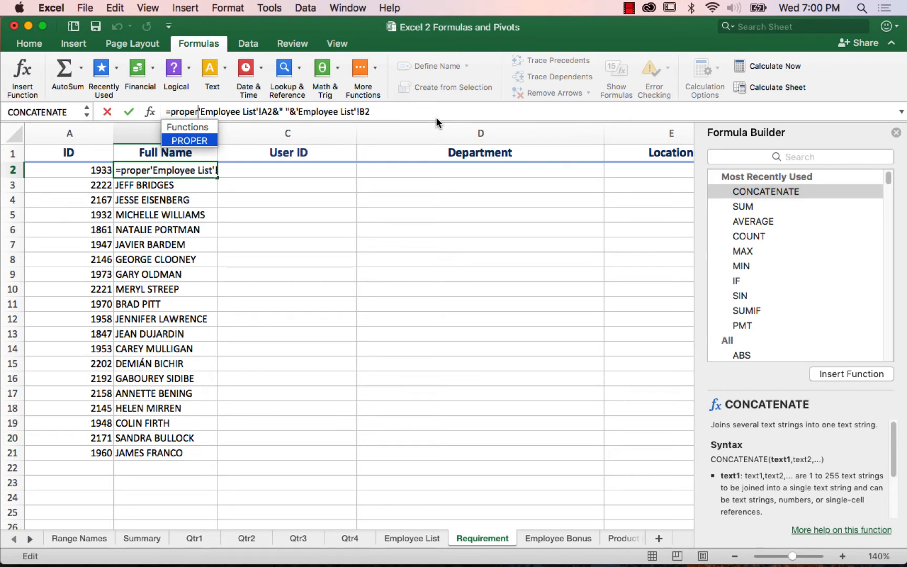
{"action": "type", "text": "("}
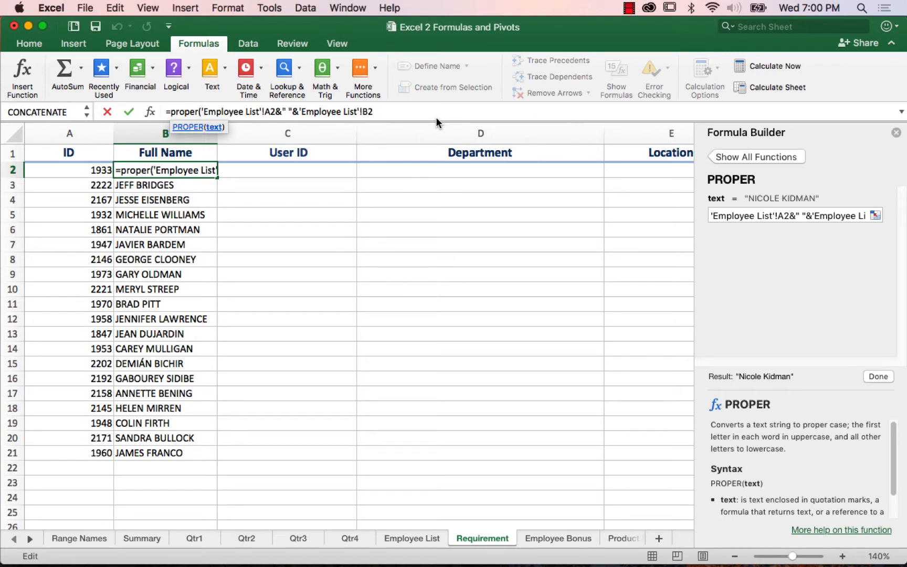
{"action": "left_click", "coordinate": [401, 111]}
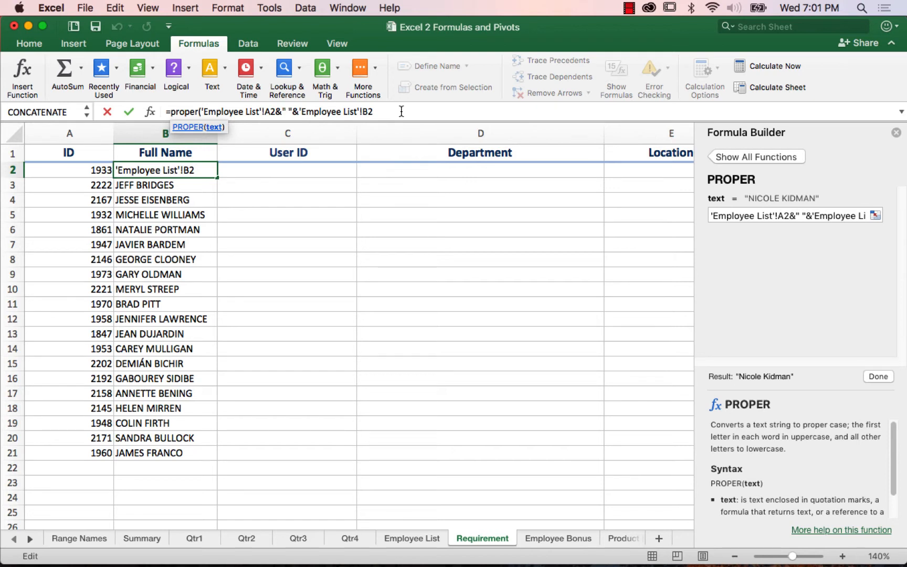
{"action": "type", "text": ")"}
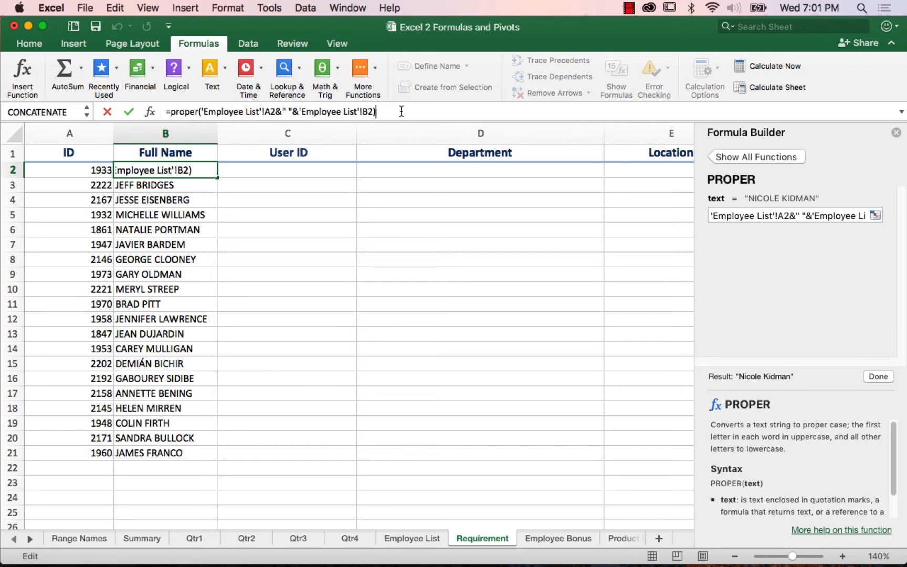
{"action": "key", "text": "Return"}
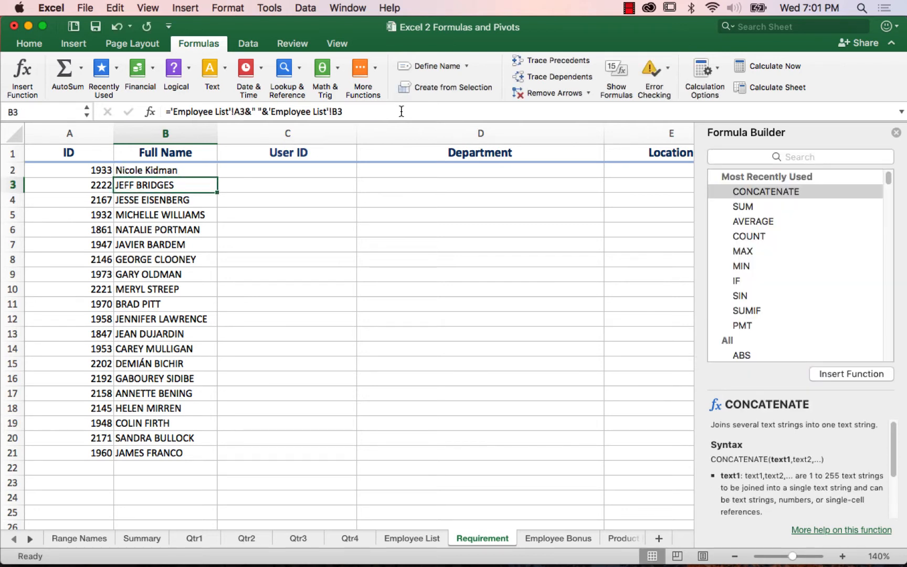
{"action": "key", "text": "Up"}
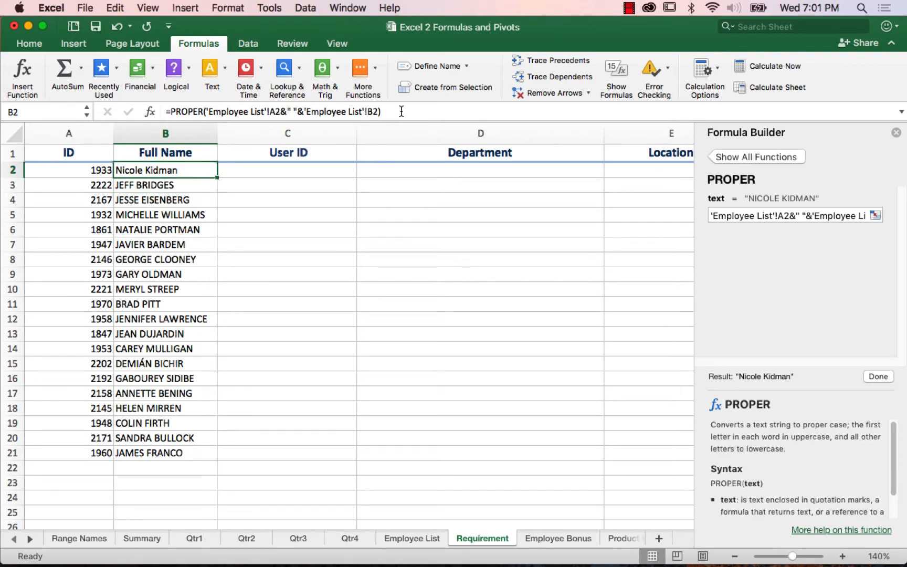
{"action": "double_click", "coordinate": [218, 177]}
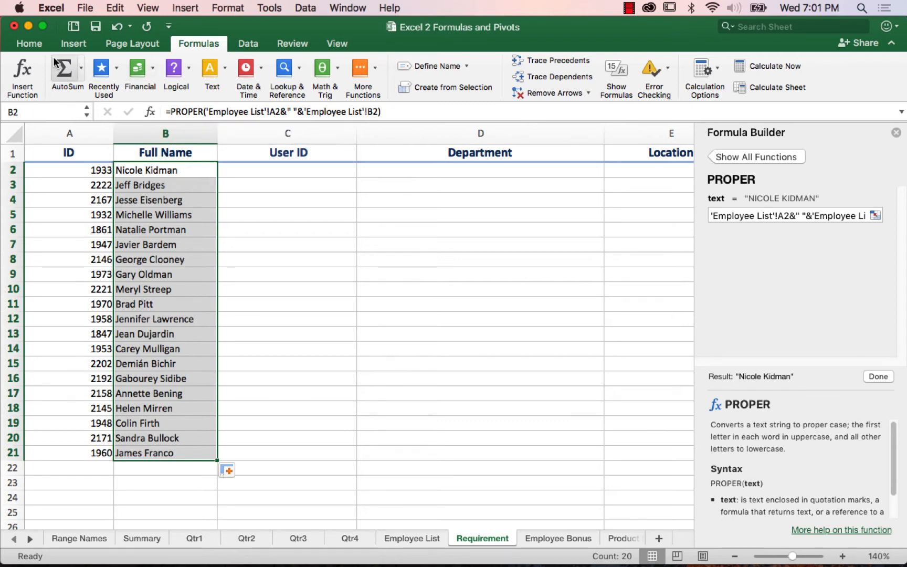
Step: Undo the Full Name fill and the PROPER edit in B2
{"action": "left_click", "coordinate": [118, 27]}
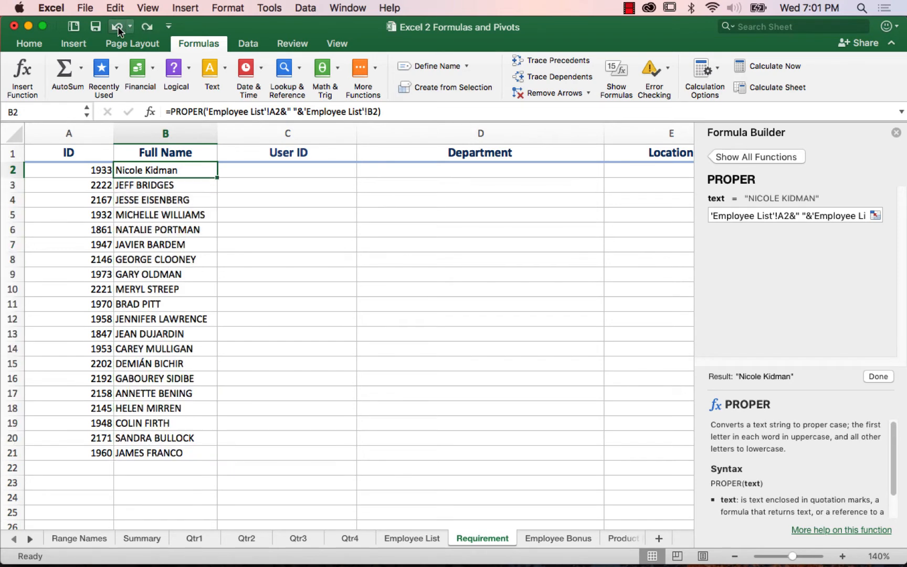
{"action": "left_click", "coordinate": [118, 26]}
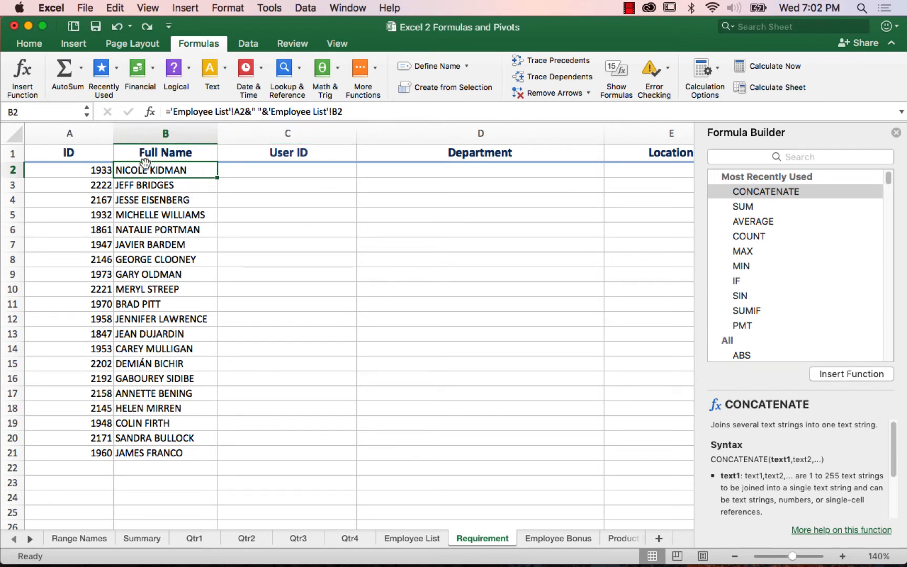
Step: Change B2 to =PROPER('Employee List'!A2&" "&'Employee List'!B2) and fill it down through the last employee row
{"action": "left_click", "coordinate": [170, 110]}
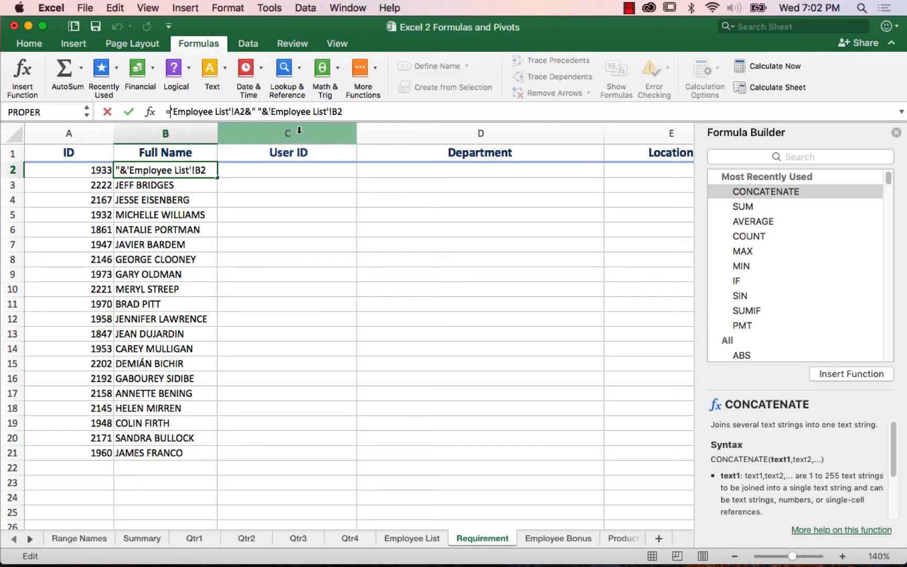
{"action": "type", "text": "proper"}
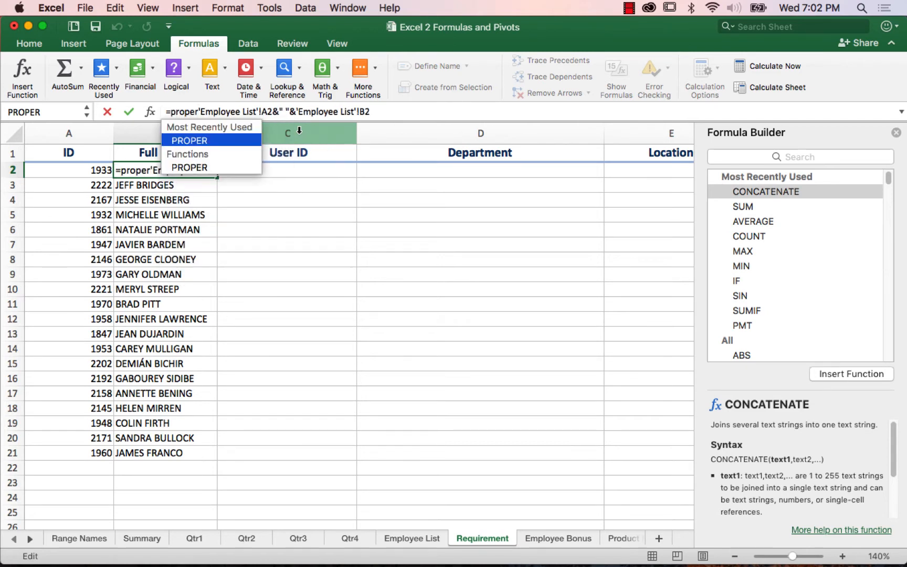
{"action": "type", "text": "("}
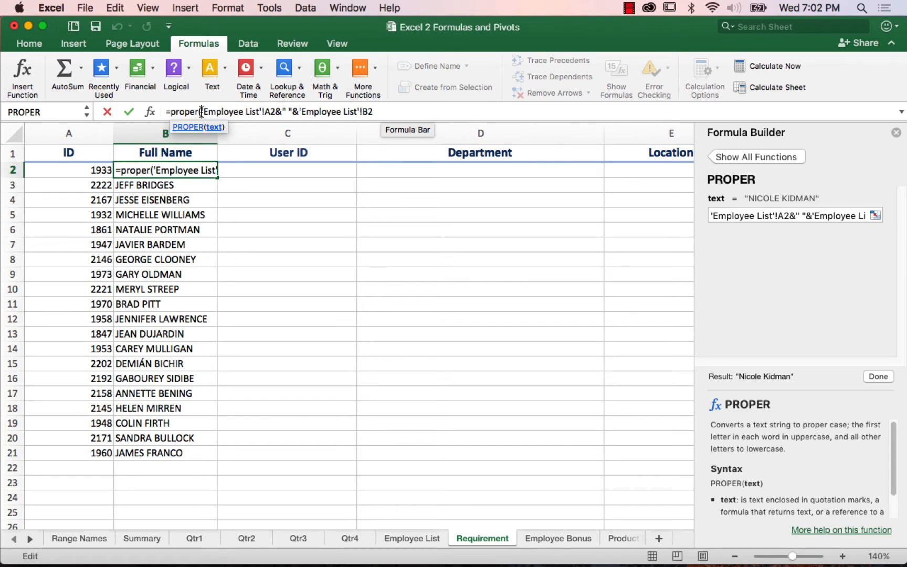
{"action": "left_click", "coordinate": [386, 111]}
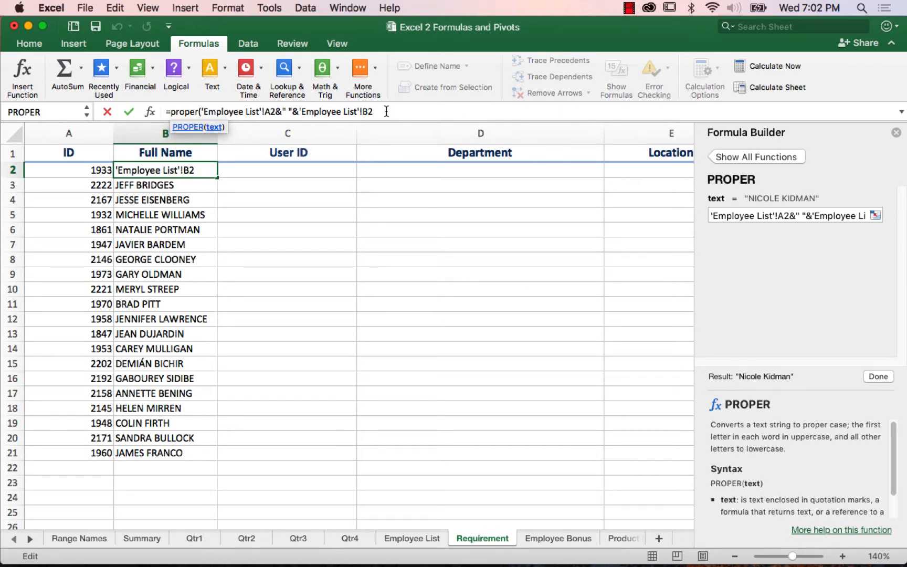
{"action": "type", "text": ")"}
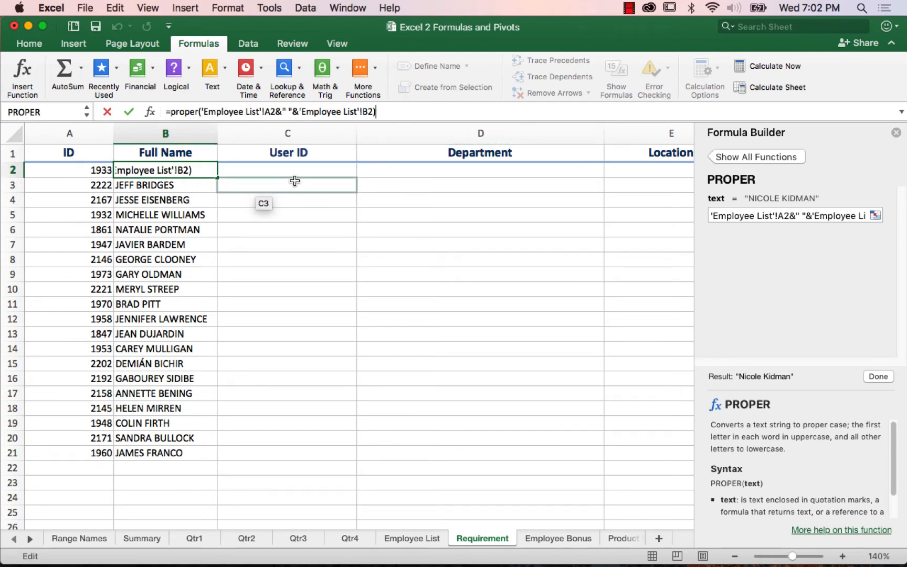
{"action": "key", "text": "Return"}
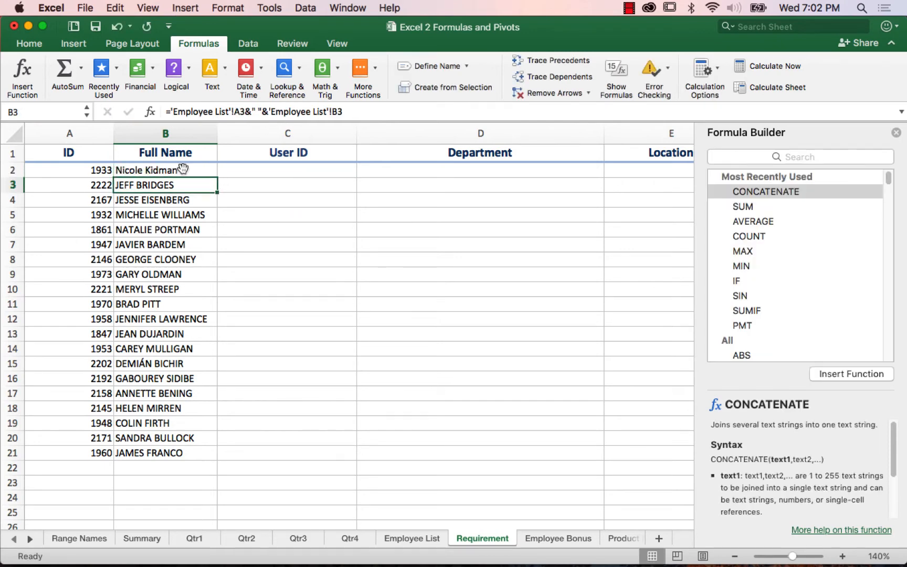
{"action": "left_click", "coordinate": [181, 170]}
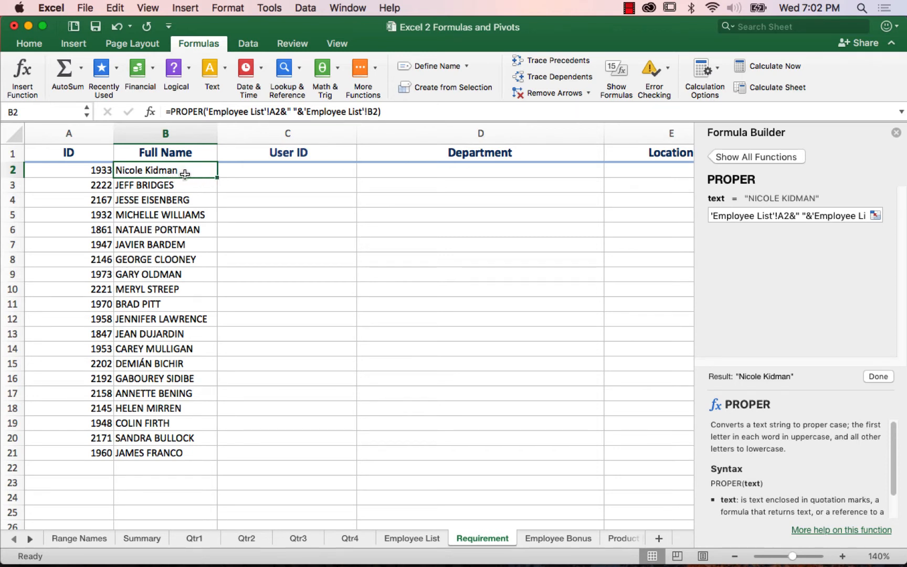
{"action": "double_click", "coordinate": [217, 178]}
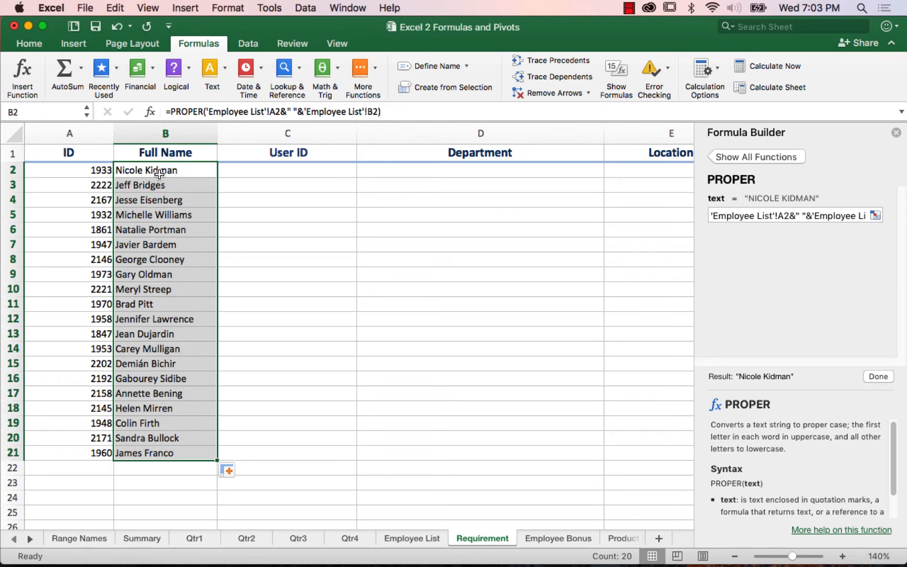
Step: Insert the LEFT text function in C2 with 'Employee List'!A2 as text and 1 as num_chars
{"action": "left_click", "coordinate": [297, 170]}
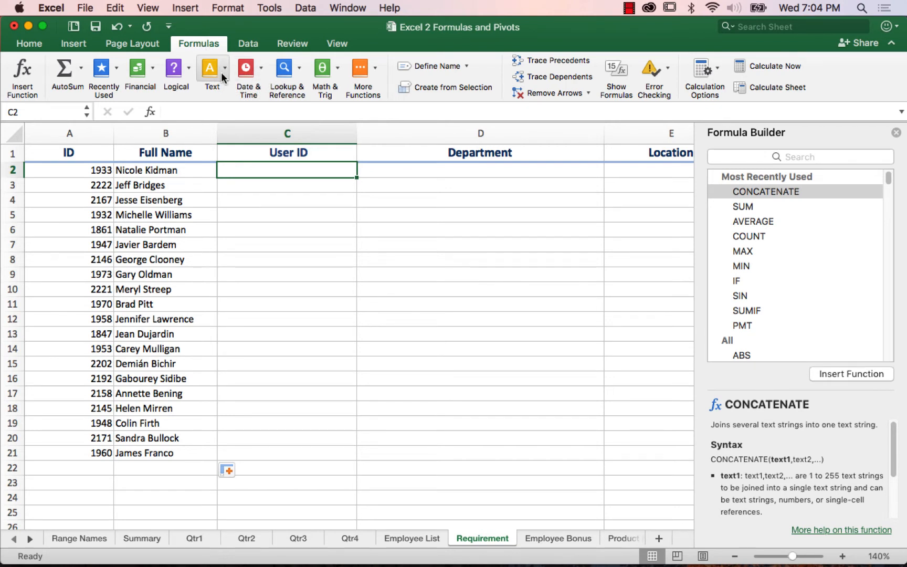
{"action": "left_click", "coordinate": [219, 70]}
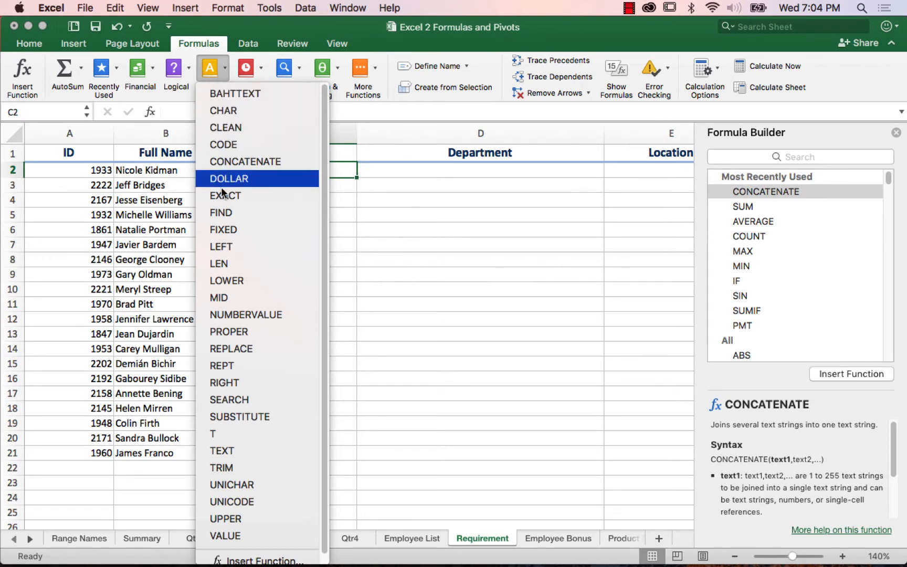
{"action": "left_click", "coordinate": [223, 247]}
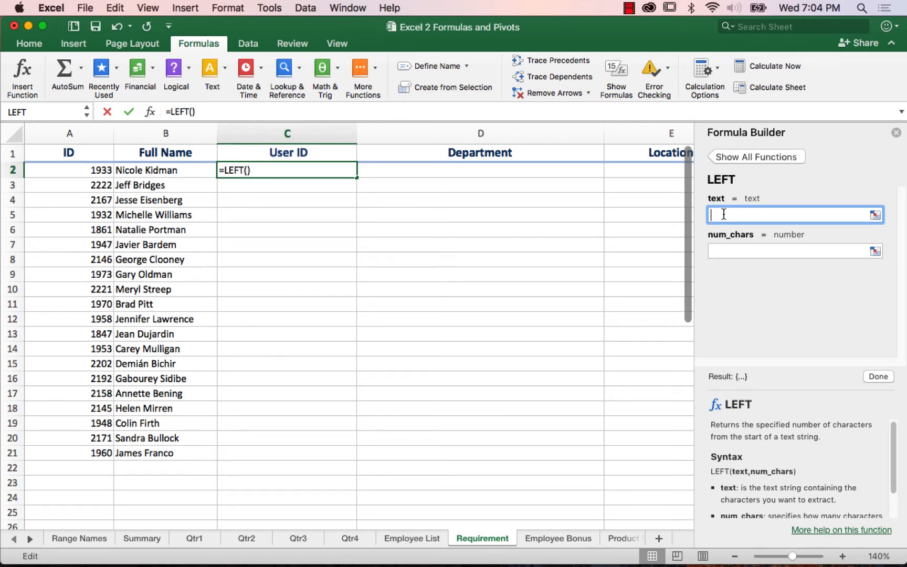
{"action": "left_click", "coordinate": [424, 538]}
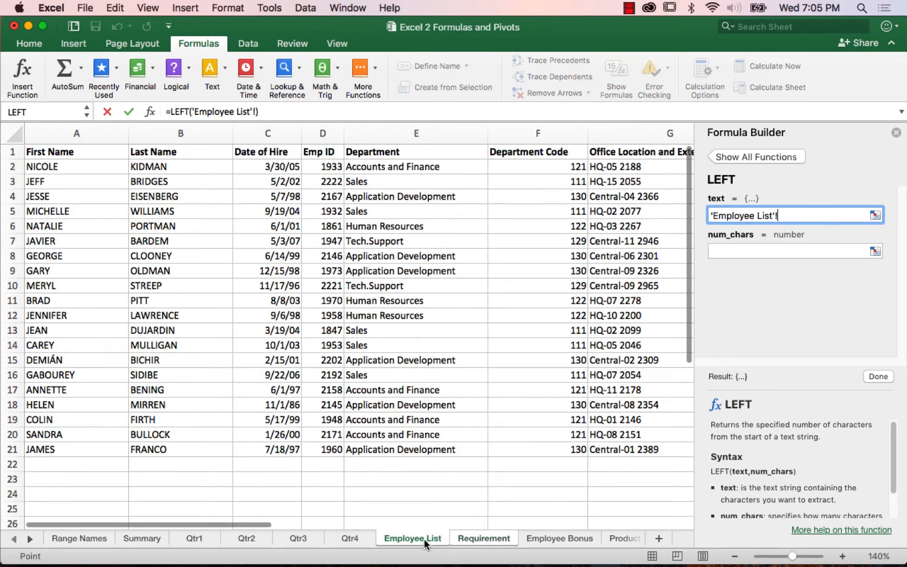
{"action": "left_click", "coordinate": [74, 167]}
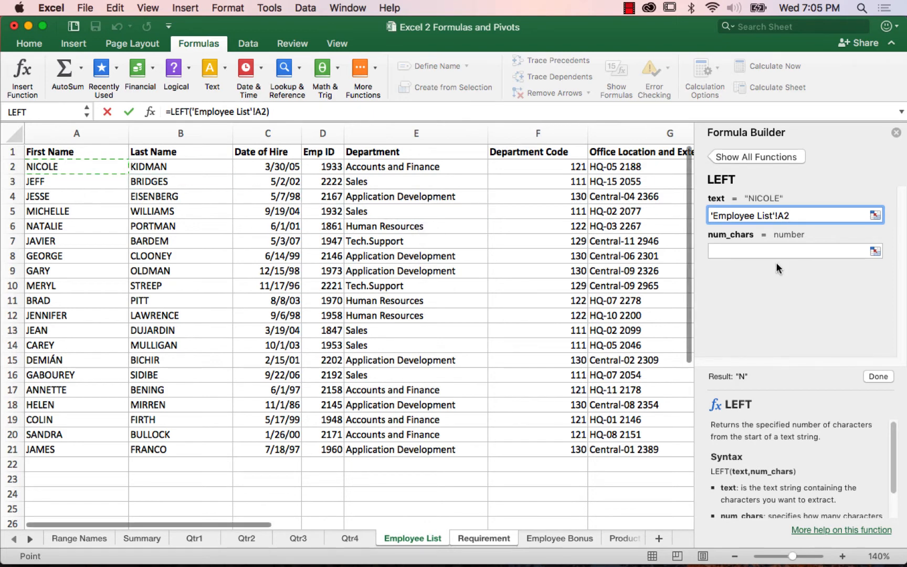
{"action": "left_click", "coordinate": [733, 250]}
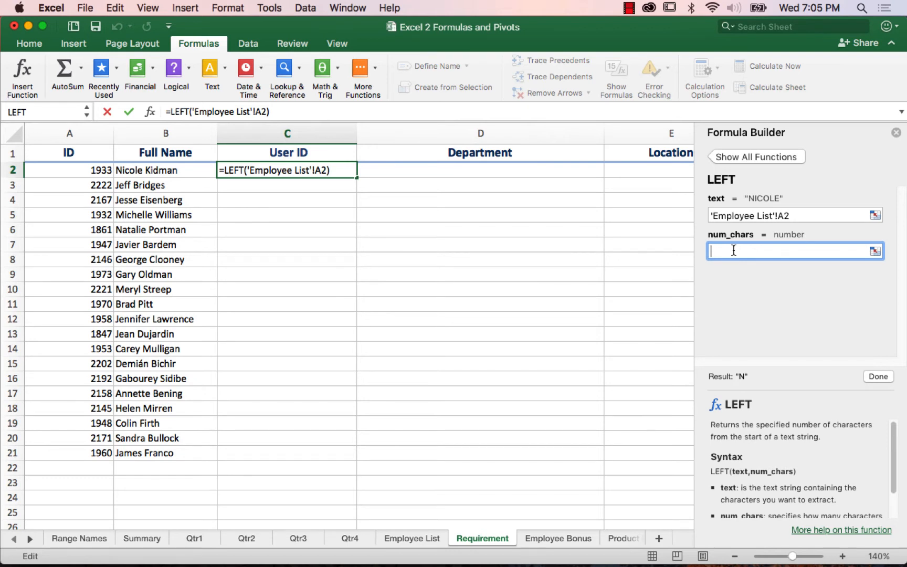
{"action": "type", "text": "1"}
{"action": "key", "text": "Return"}
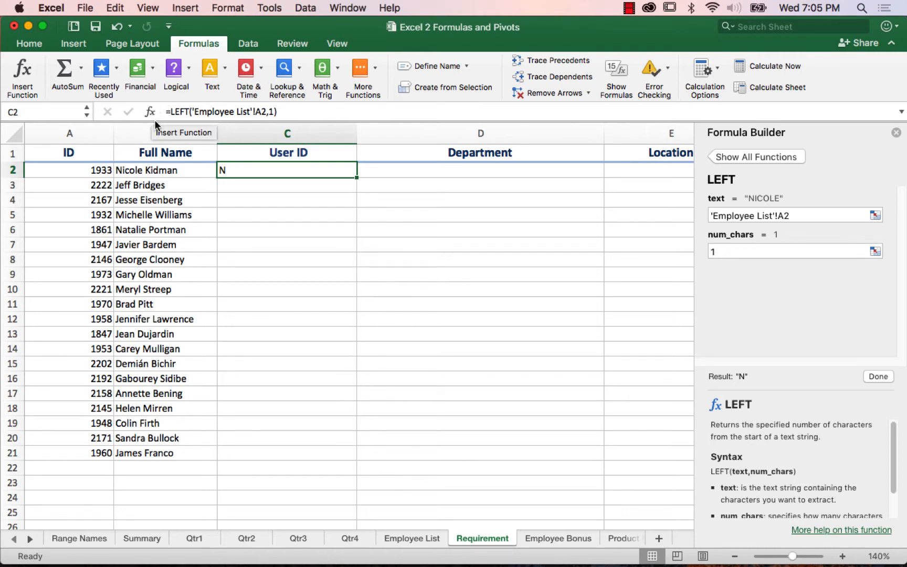
Step: Append &'Employee List'!B2 to C2's LEFT formula and fill it down the User ID column
{"action": "left_click", "coordinate": [289, 111]}
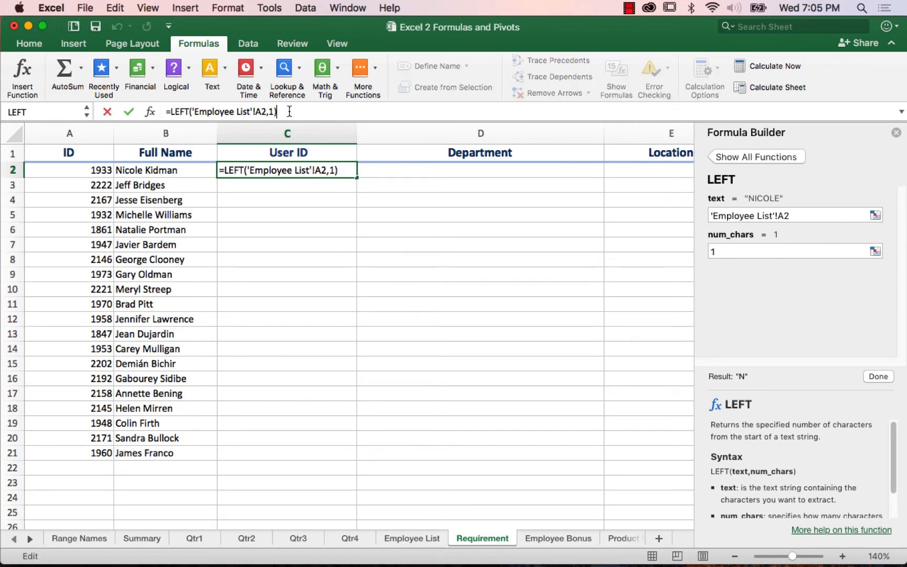
{"action": "type", "text": "&"}
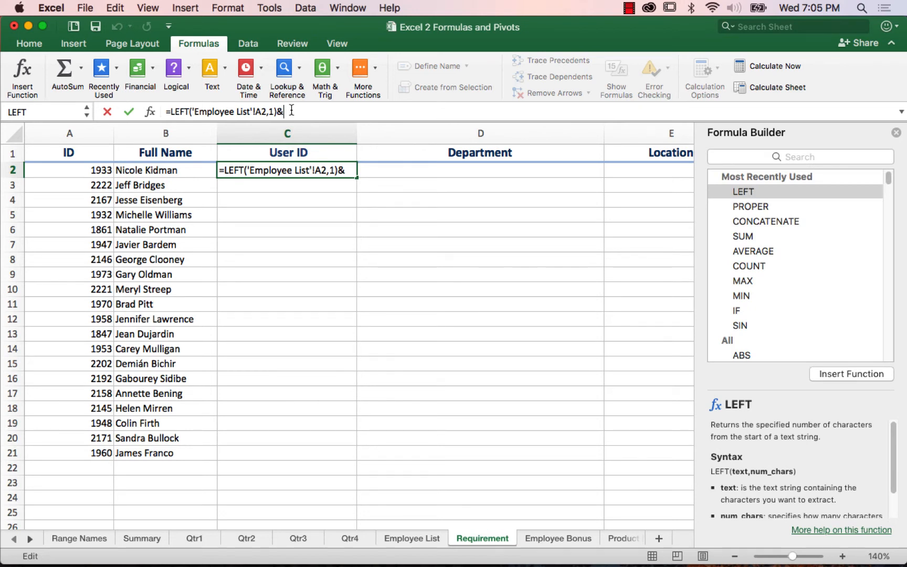
{"action": "left_click", "coordinate": [423, 537]}
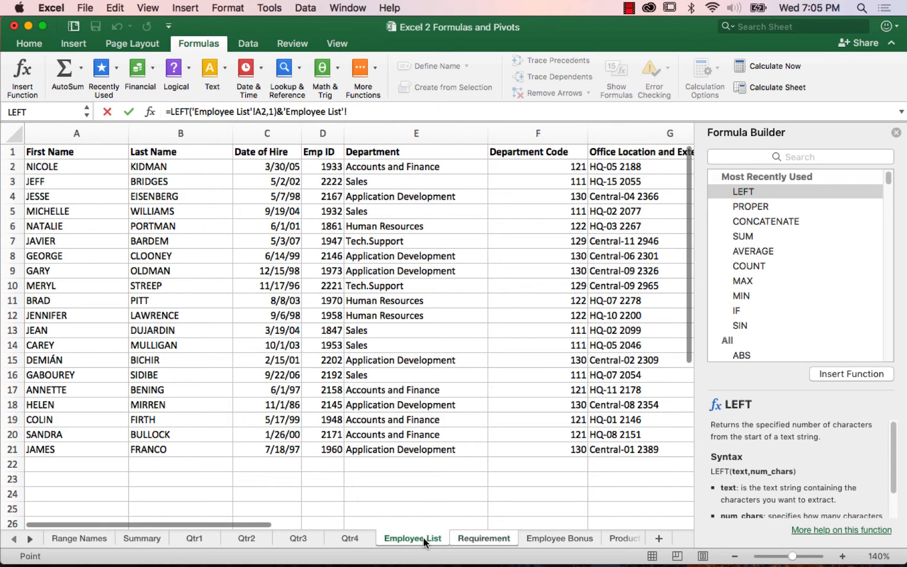
{"action": "left_click", "coordinate": [189, 165]}
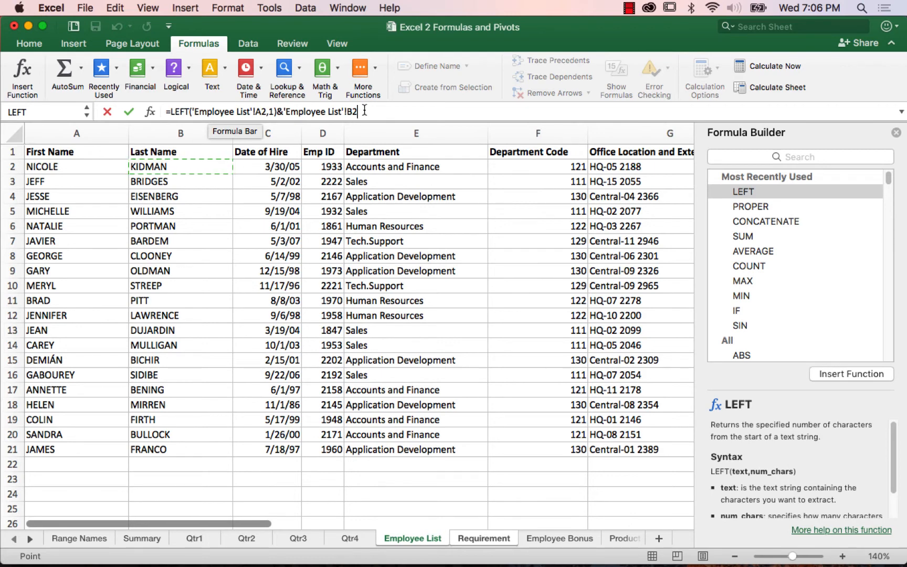
{"action": "key", "text": "Return"}
{"action": "left_click", "coordinate": [260, 169]}
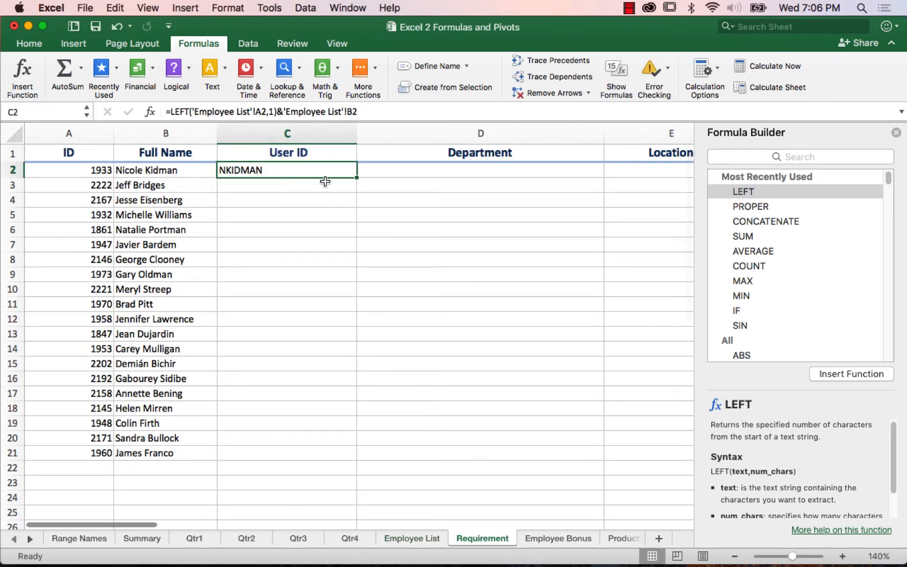
{"action": "double_click", "coordinate": [356, 180]}
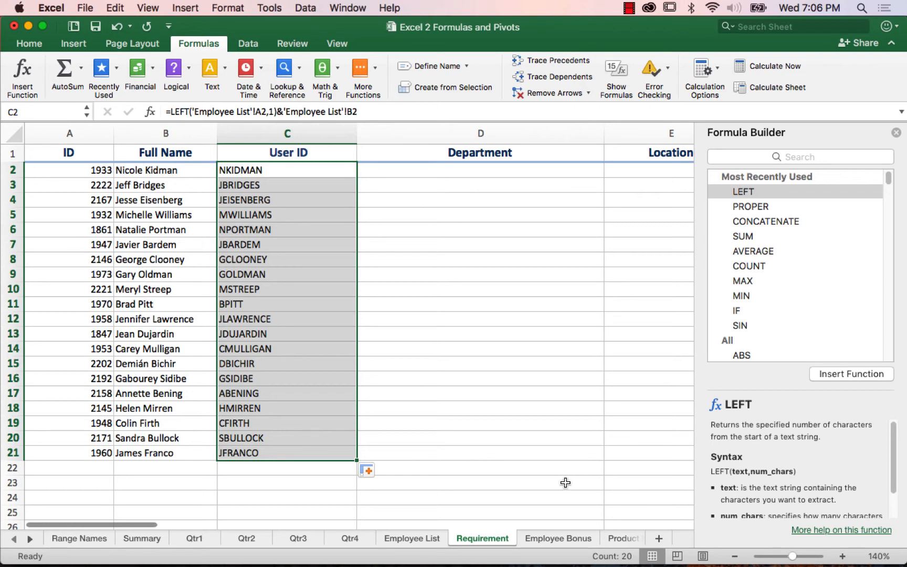
{"action": "left_click", "coordinate": [250, 45]}
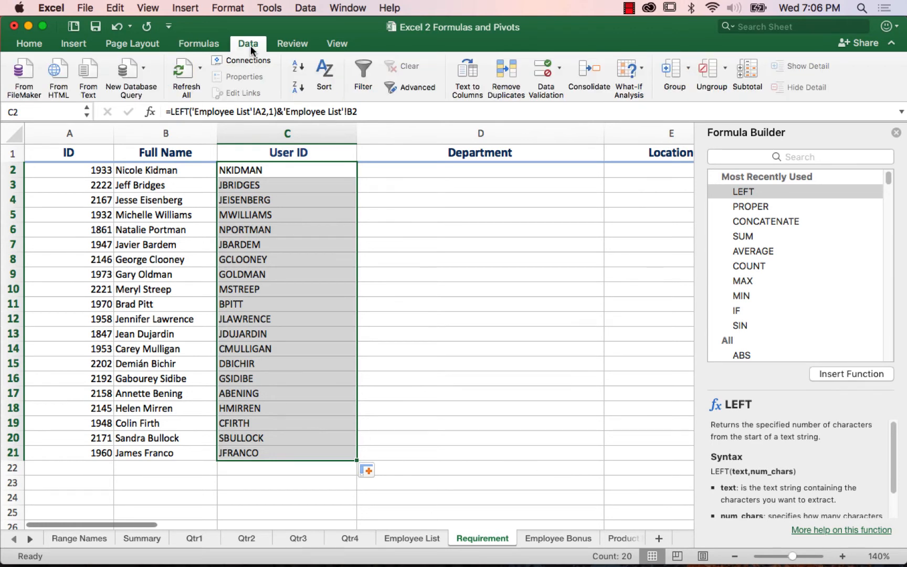
{"action": "left_click", "coordinate": [204, 44]}
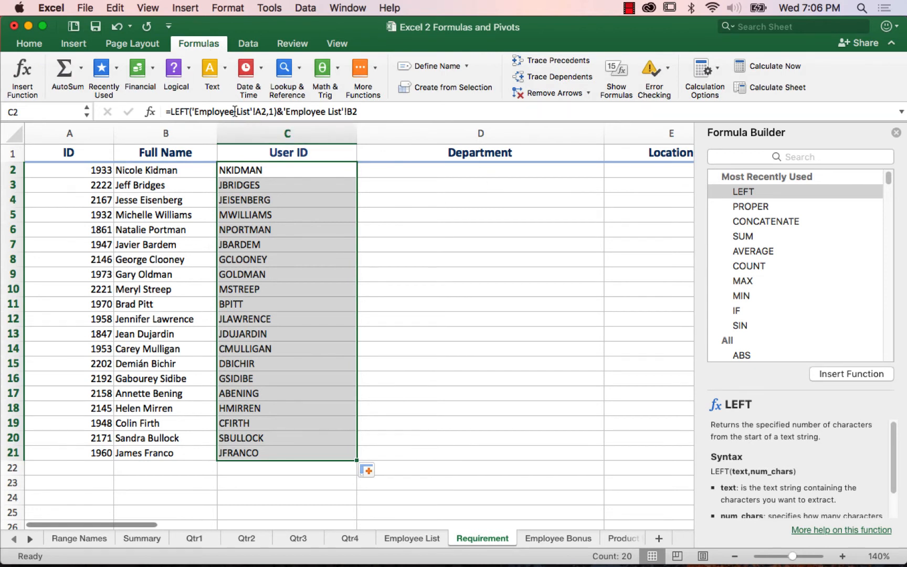
{"action": "left_click", "coordinate": [252, 170]}
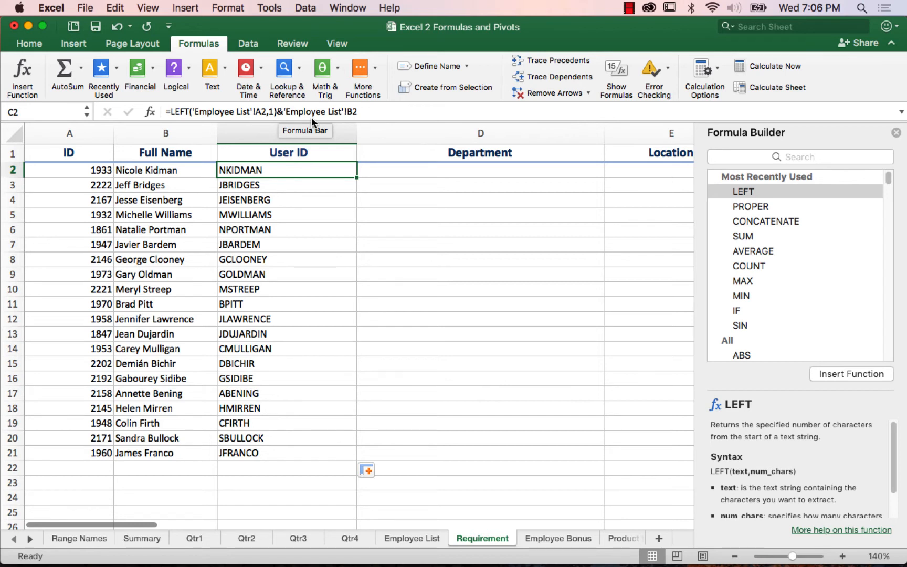
Step: Change C2 to =LEFT('Employee List'!A2,1)&"."&'Employee List'!B2 and fill it down the User ID column
{"action": "left_click", "coordinate": [391, 113]}
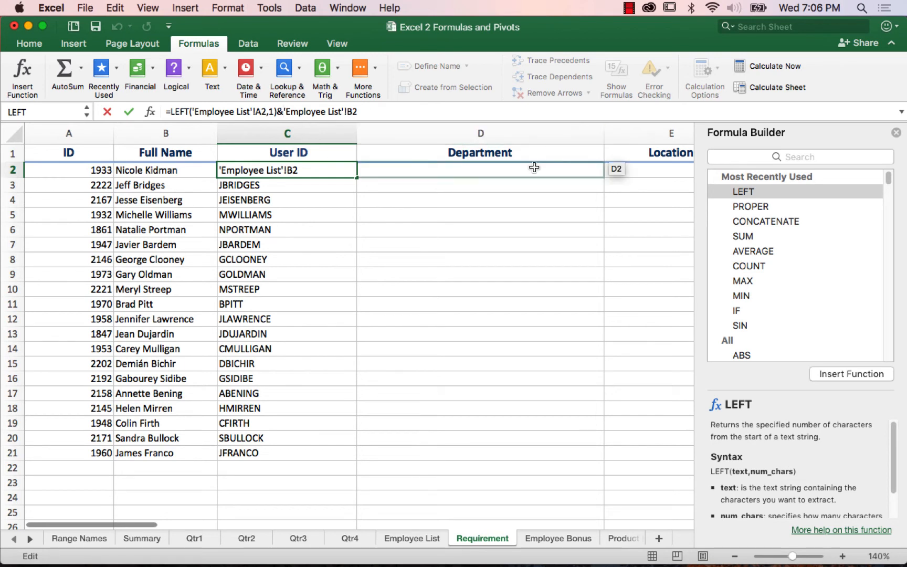
{"action": "type", "text": "\".\""}
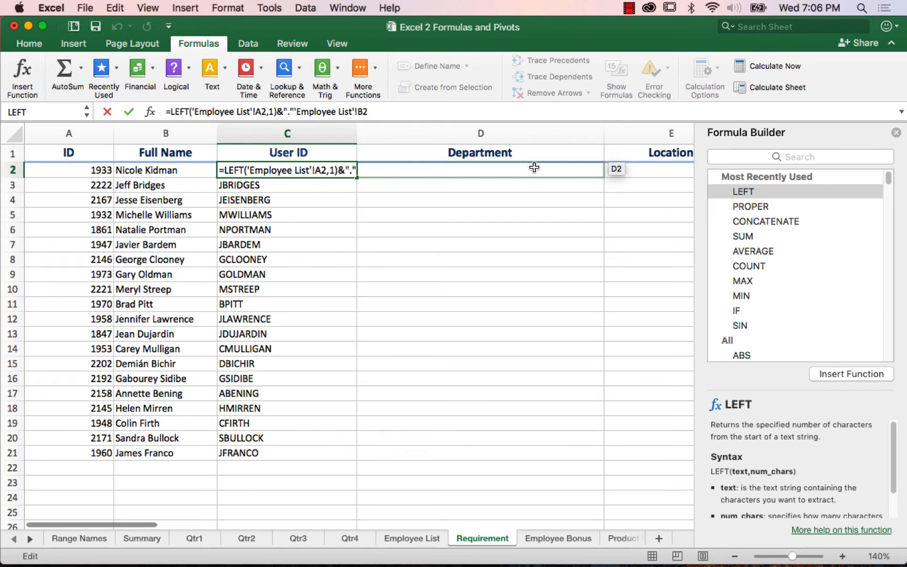
{"action": "type", "text": "&"}
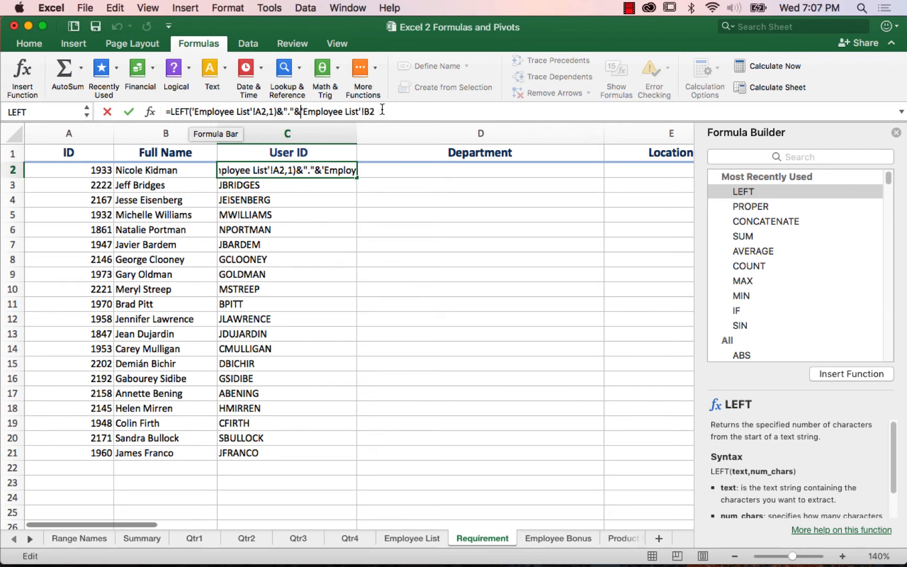
{"action": "key", "text": "Return"}
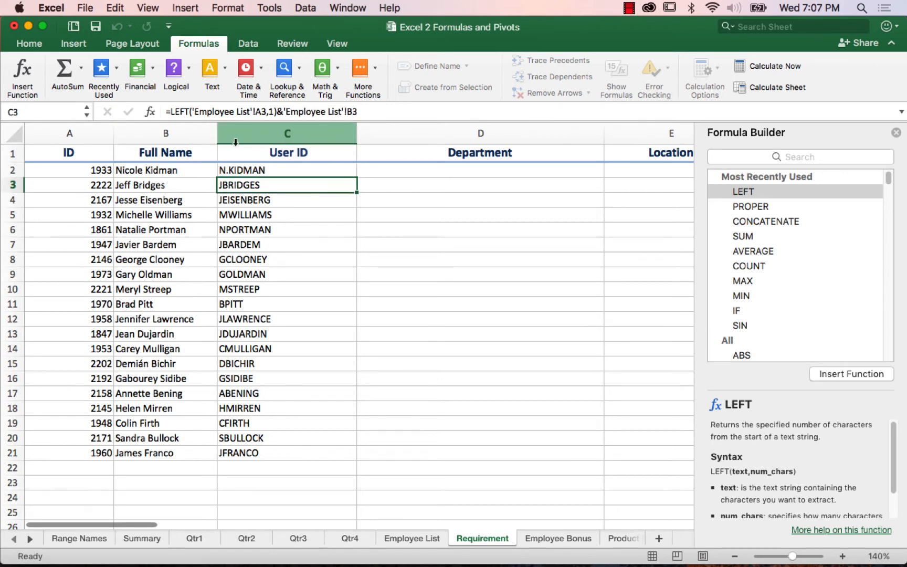
{"action": "left_click", "coordinate": [265, 170]}
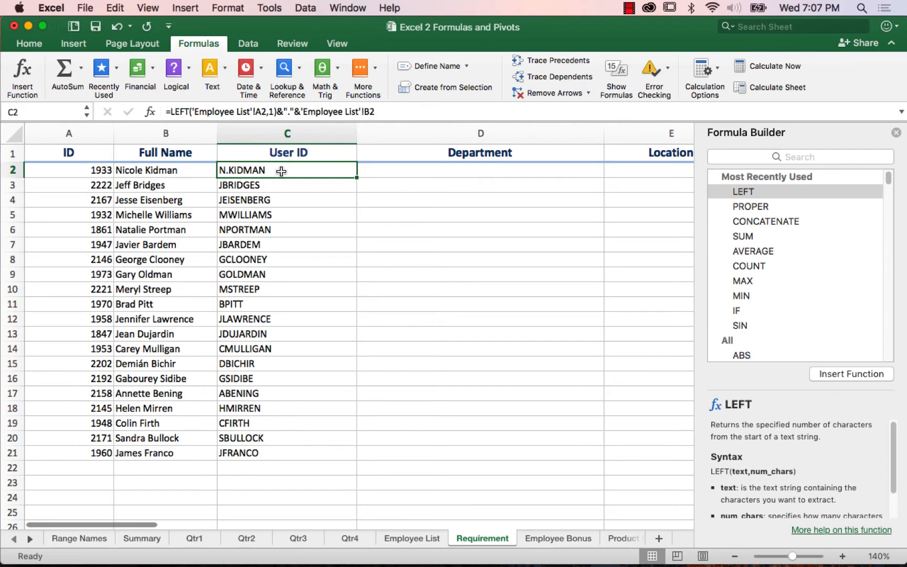
{"action": "double_click", "coordinate": [355, 178]}
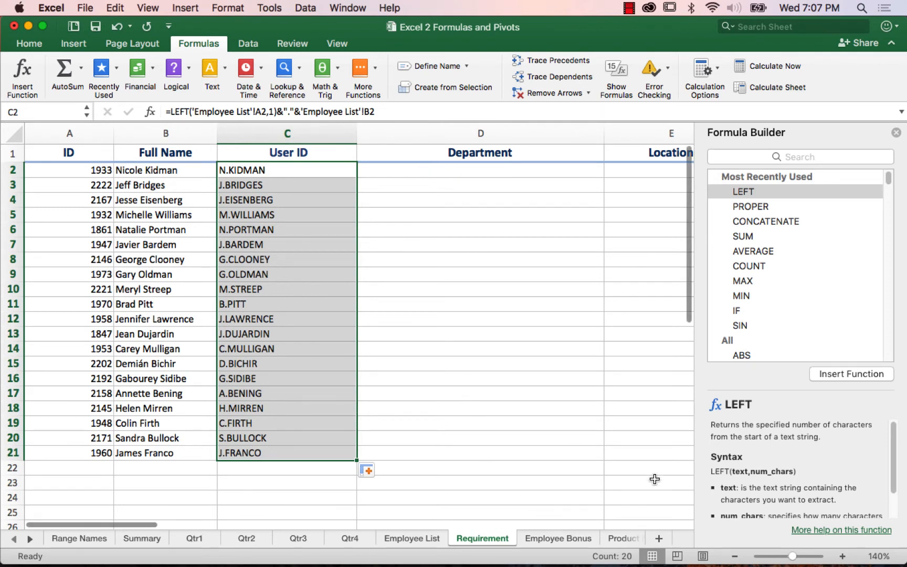
Step: Compare the empty Location and Extension columns with the combined office location entry in G2 of the Employee List sheet
{"action": "left_click", "coordinate": [628, 169]}
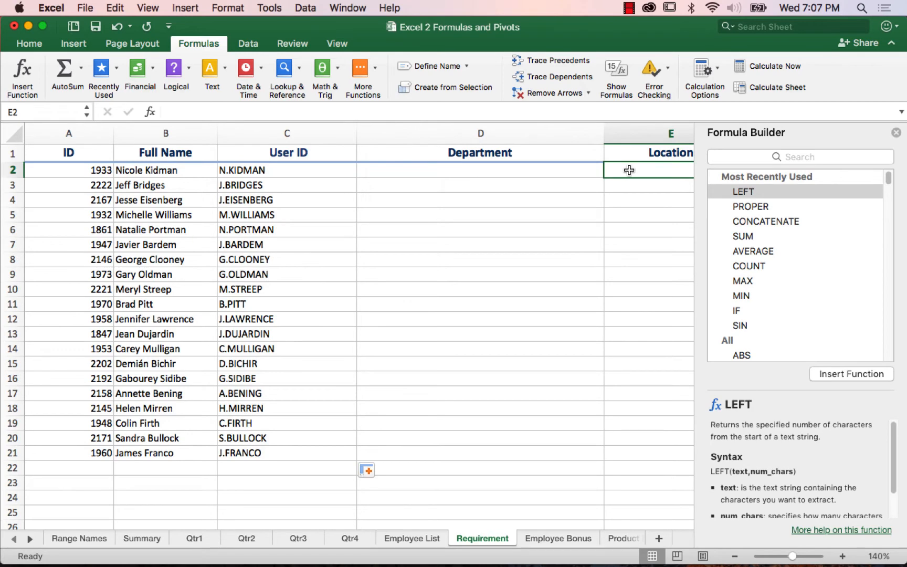
{"action": "key", "text": "Right"}
{"action": "key", "text": "Right"}
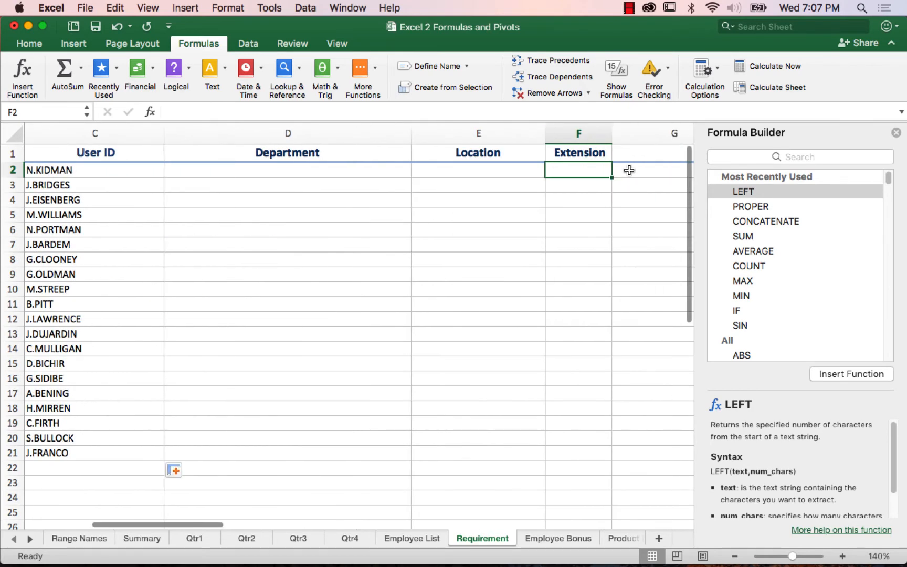
{"action": "key", "text": "Left"}
{"action": "key", "text": "Left"}
{"action": "key", "text": "Left"}
{"action": "key", "text": "Left"}
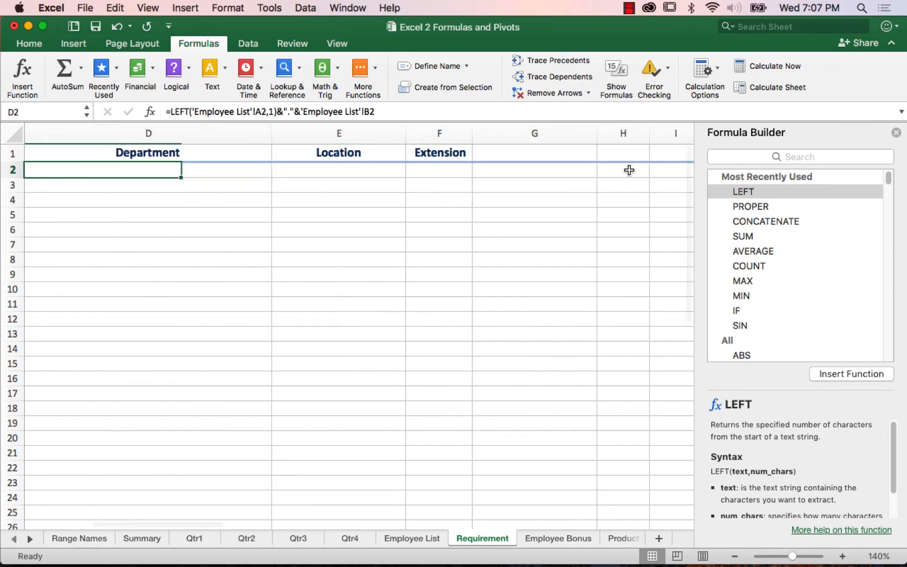
{"action": "key", "text": "Right"}
{"action": "key", "text": "Right"}
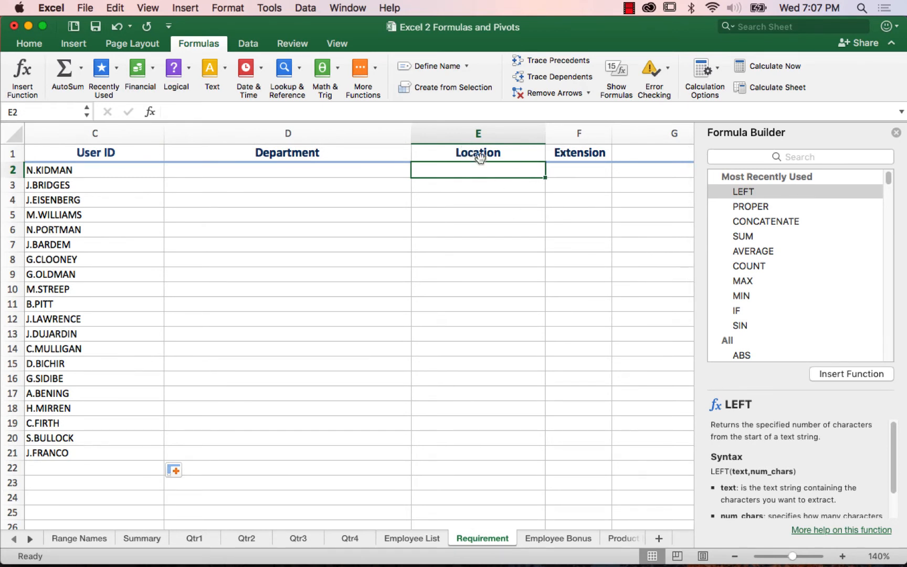
{"action": "left_click", "coordinate": [425, 538]}
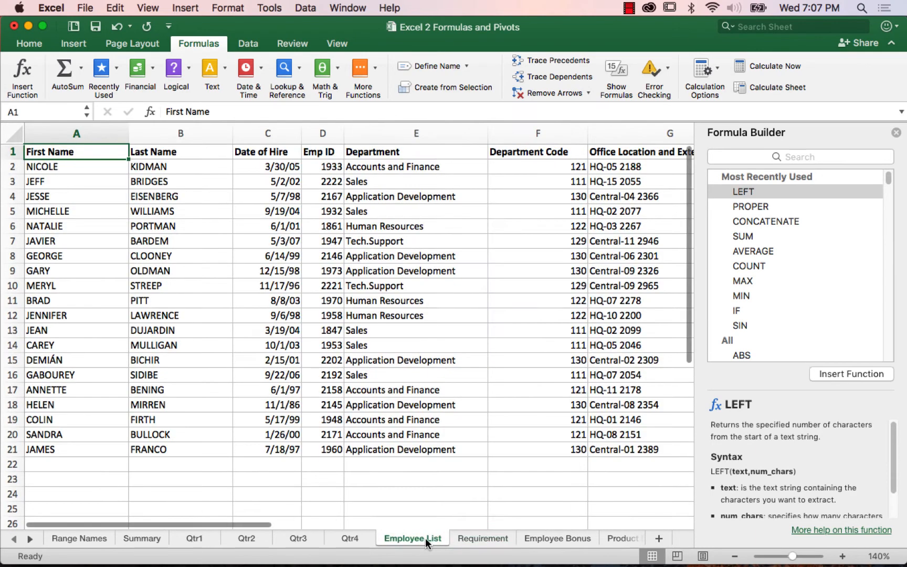
{"action": "left_click", "coordinate": [623, 168]}
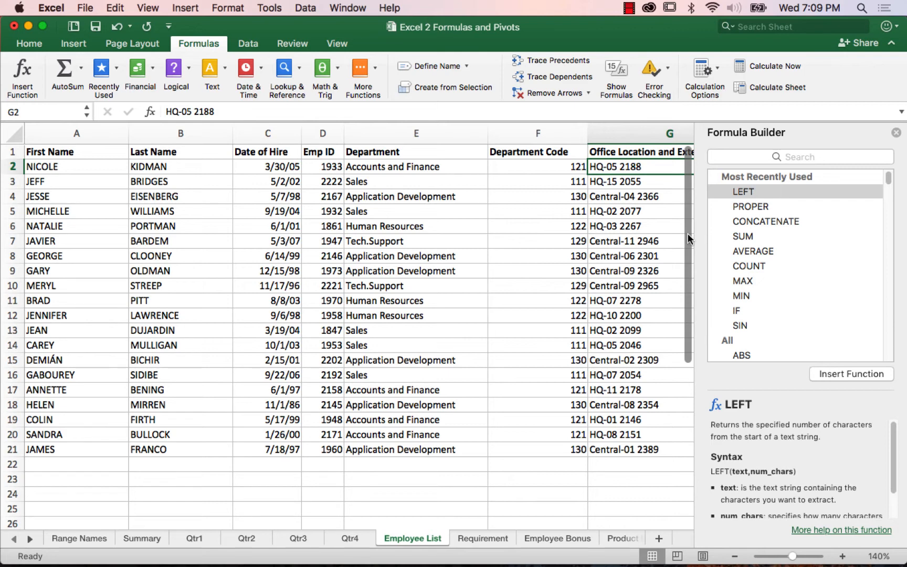
Step: Insert the SEARCH text function in E2 of the Requirement sheet with "-" as find_text and 'Employee List'!G2 as within_text, leaving start_num blank
{"action": "left_click", "coordinate": [487, 538]}
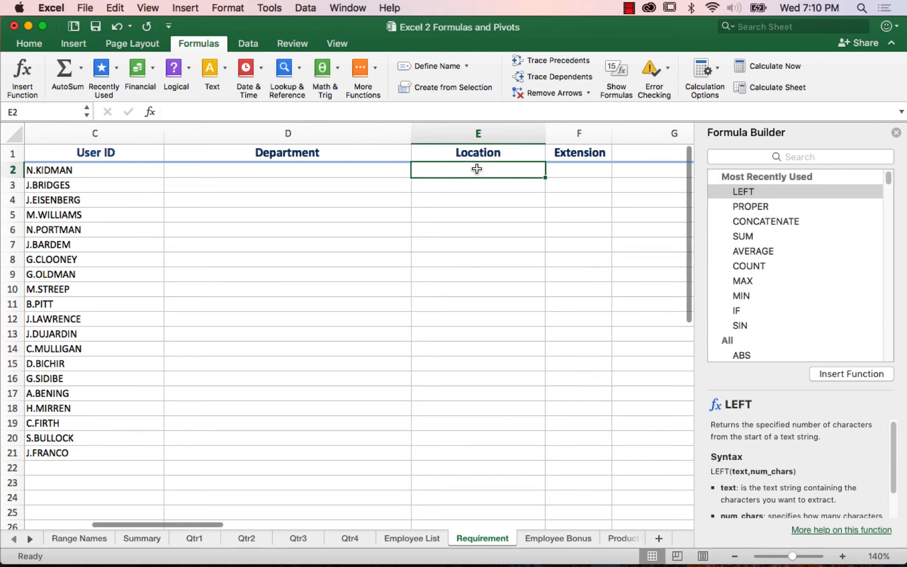
{"action": "left_click", "coordinate": [212, 74]}
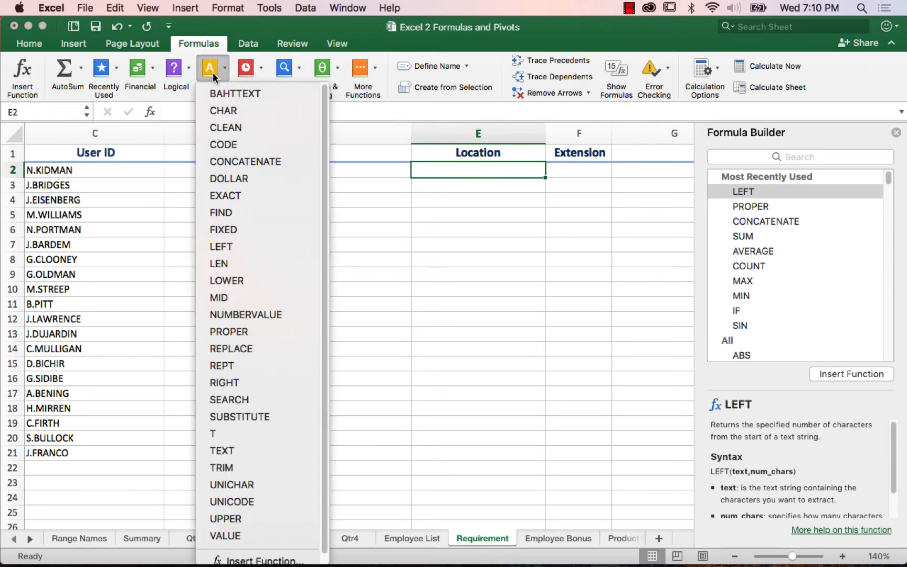
{"action": "left_click", "coordinate": [242, 401]}
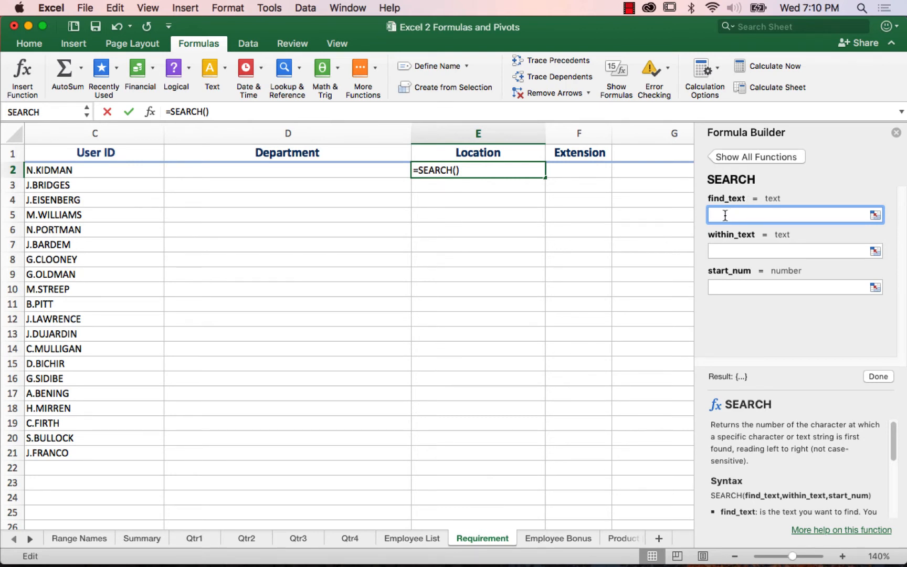
{"action": "type", "text": "-"}
{"action": "left_click", "coordinate": [722, 245]}
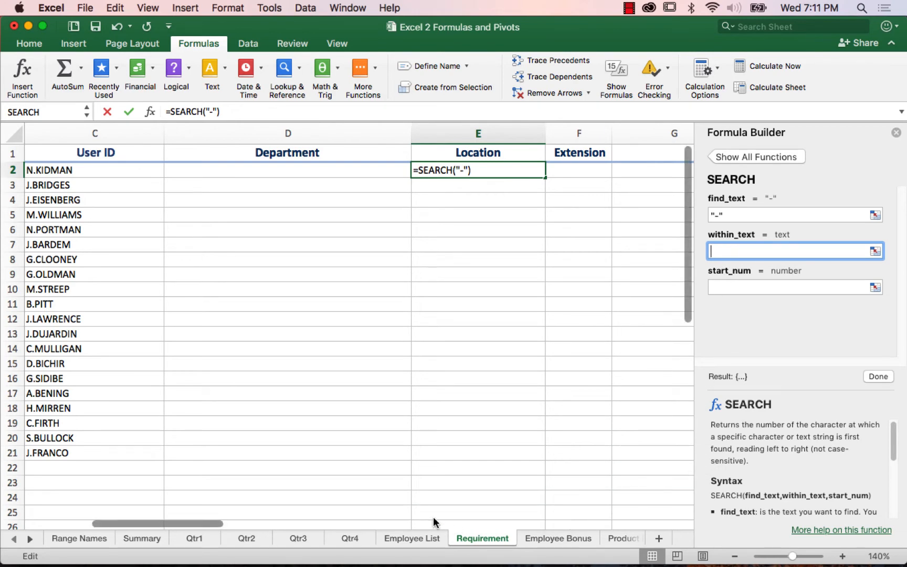
{"action": "left_click", "coordinate": [420, 539]}
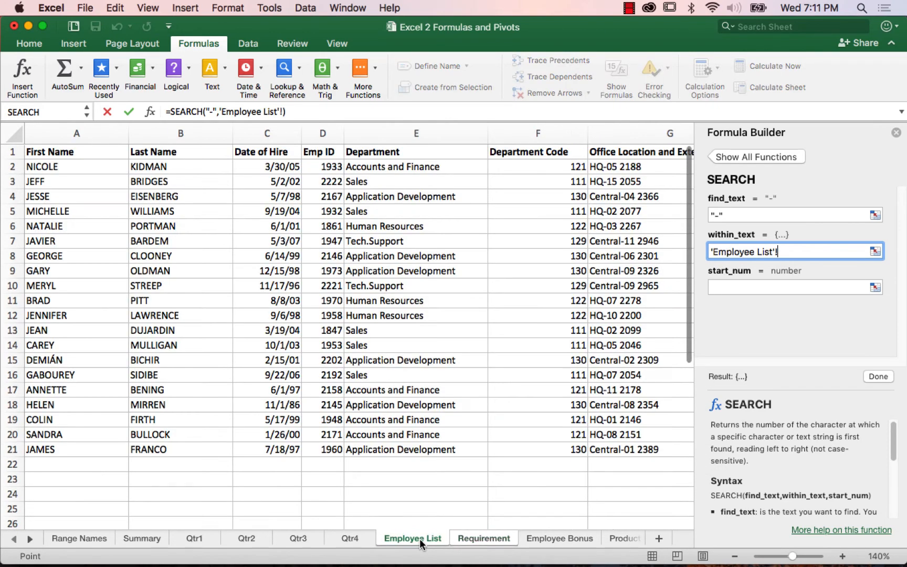
{"action": "left_click", "coordinate": [646, 167]}
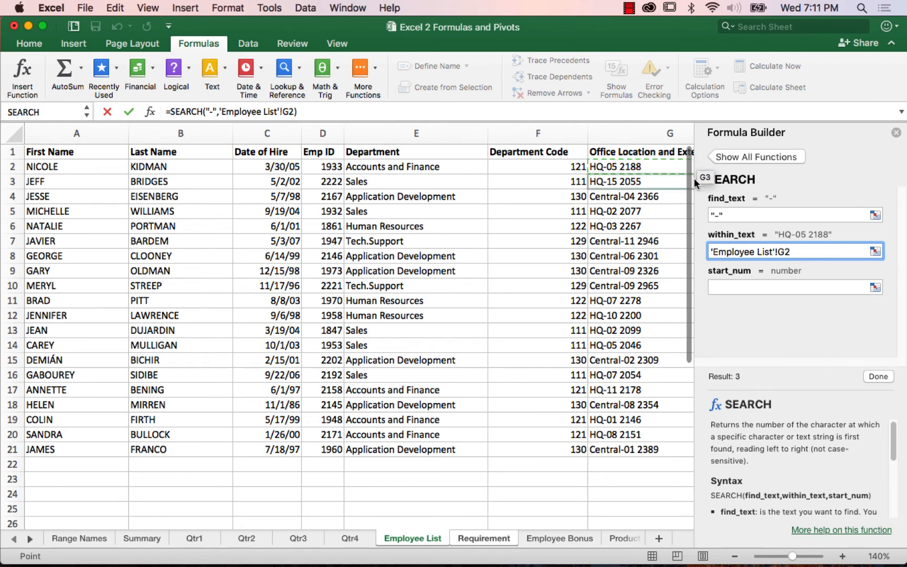
{"action": "left_click", "coordinate": [723, 287]}
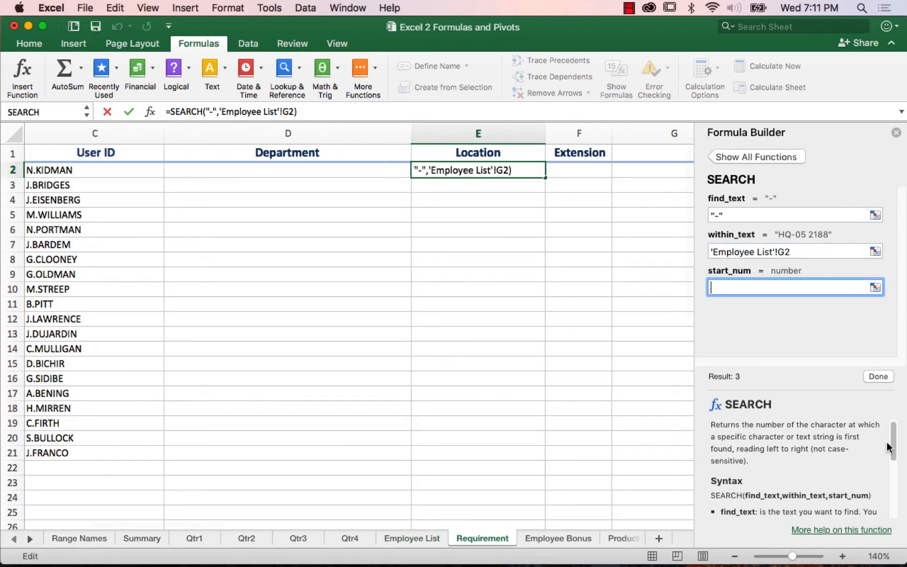
{"action": "scroll", "coordinate": [893, 446], "scroll_direction": "down", "scroll_amount": 5}
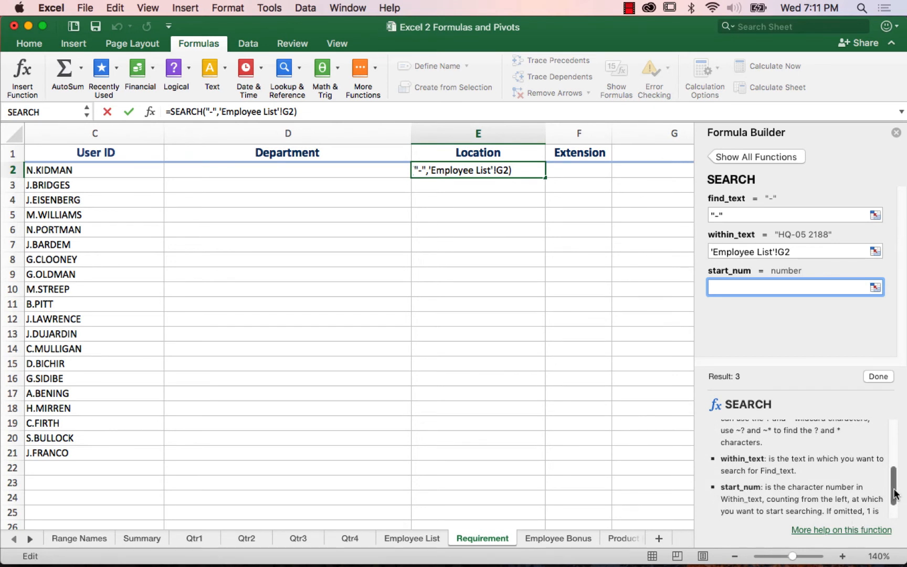
{"action": "scroll", "coordinate": [896, 505], "scroll_direction": "down", "scroll_amount": 2}
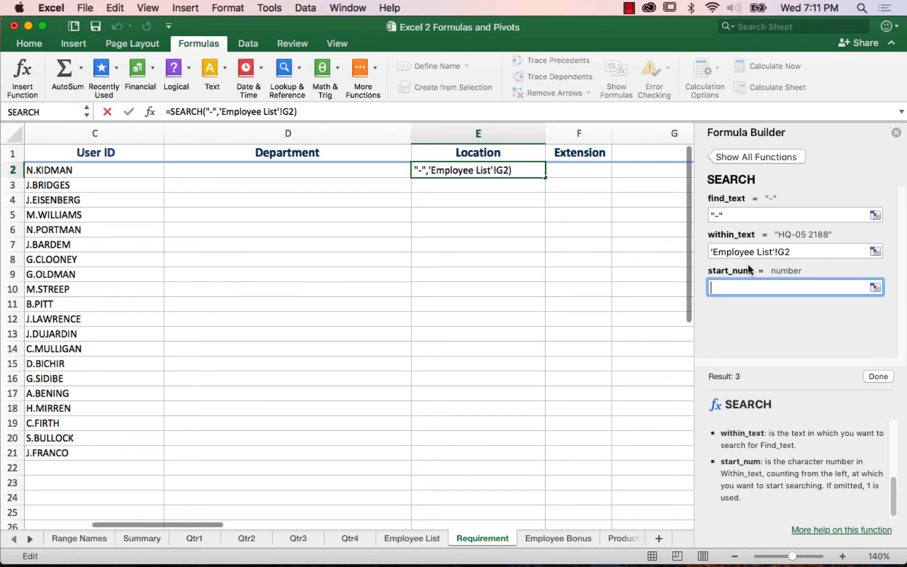
{"action": "key", "text": "Return"}
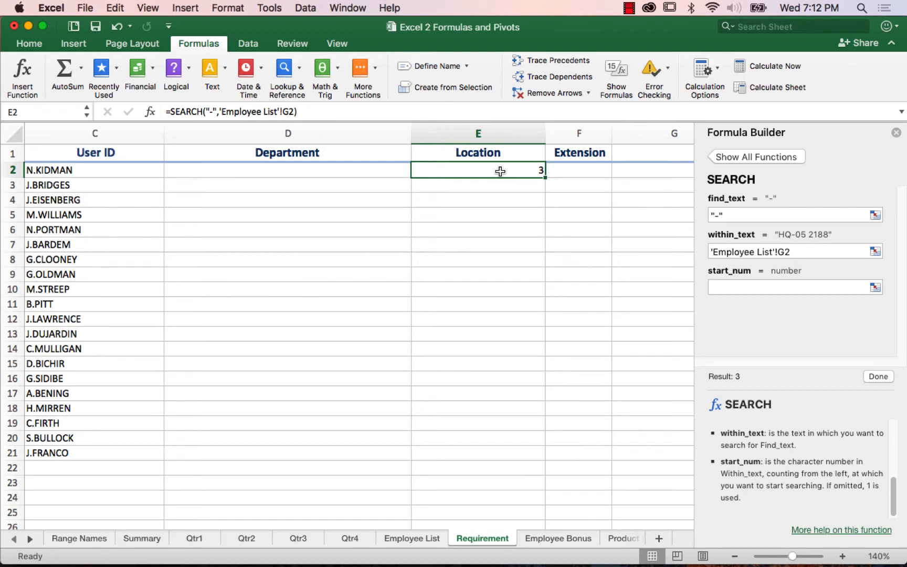
Step: Append -1 to E2's SEARCH formula, making it =SEARCH("-",'Employee List'!G2)-1, and check it against the office locations on the Employee List sheet
{"action": "left_click", "coordinate": [305, 111]}
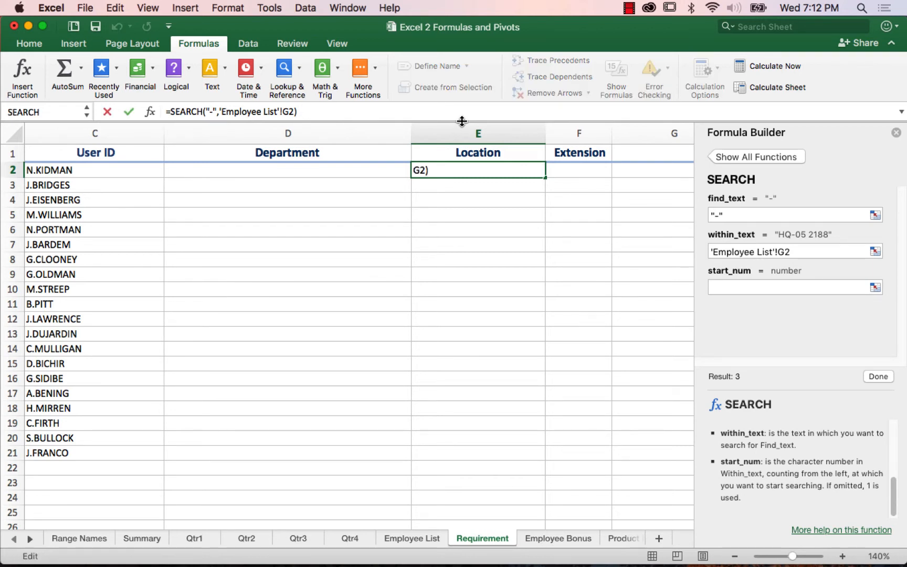
{"action": "type", "text": "-1"}
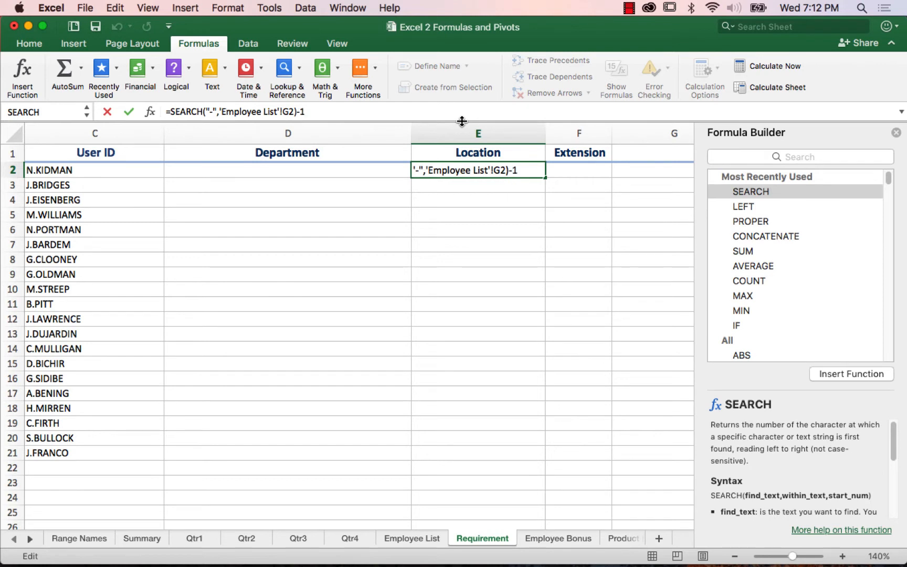
{"action": "key", "text": "Return"}
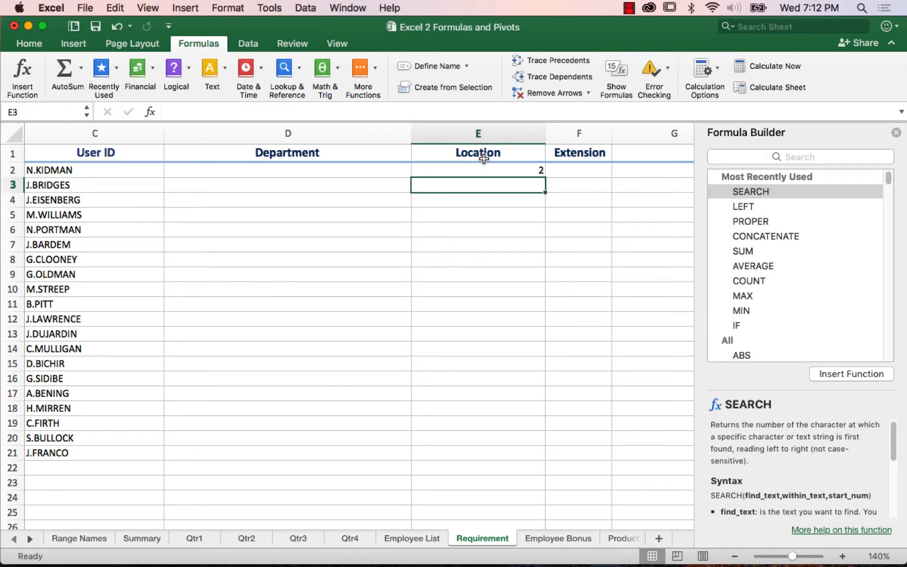
{"action": "left_click", "coordinate": [497, 171]}
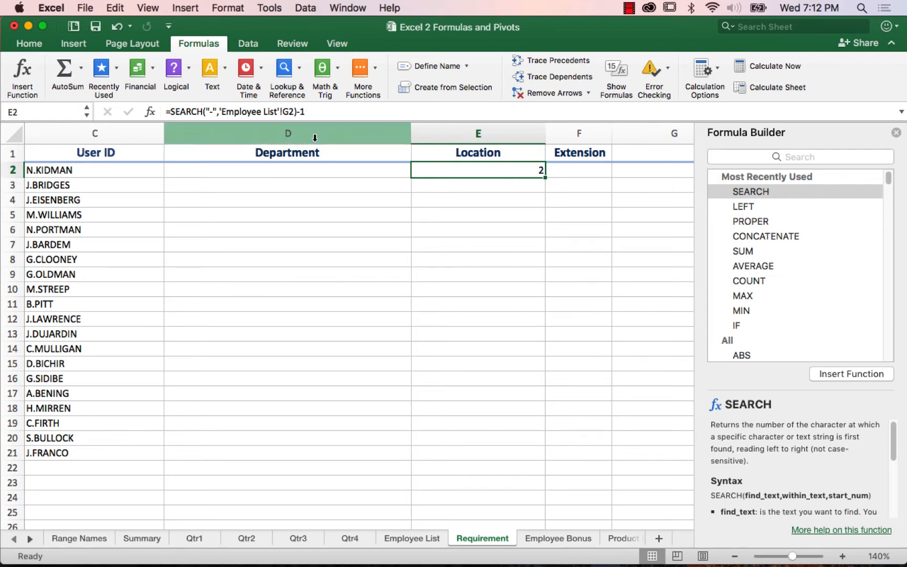
{"action": "left_click", "coordinate": [401, 537]}
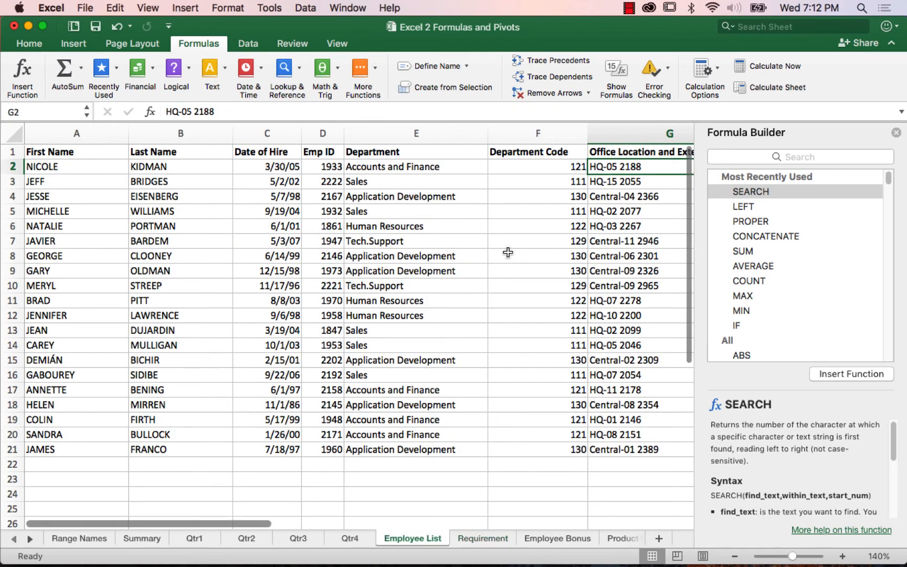
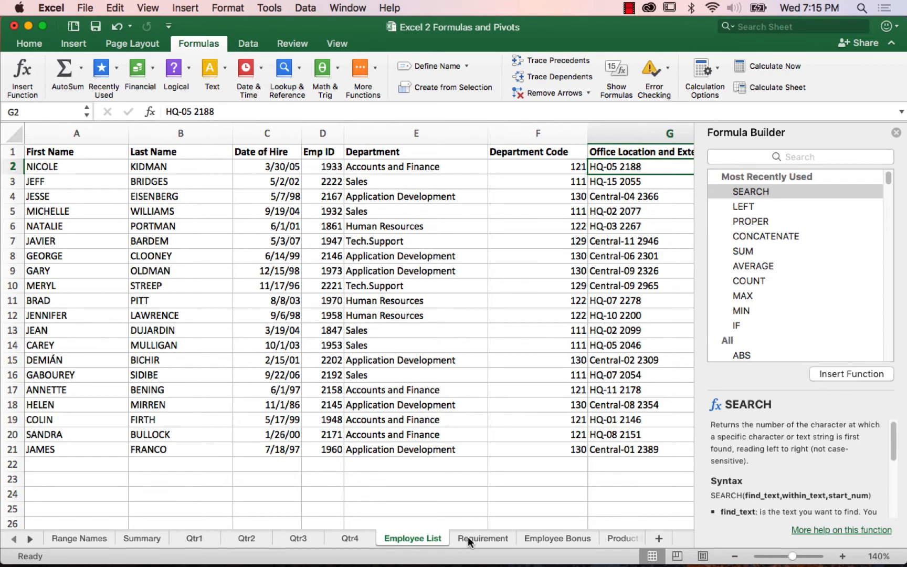
Step: Wrap E2's formula in LEFT on the Requirement sheet, making it =LEFT('Employee List'!G2,SEARCH("-",'Employee List'!G2)-1), and fill it down the Location column
{"action": "left_click", "coordinate": [468, 536]}
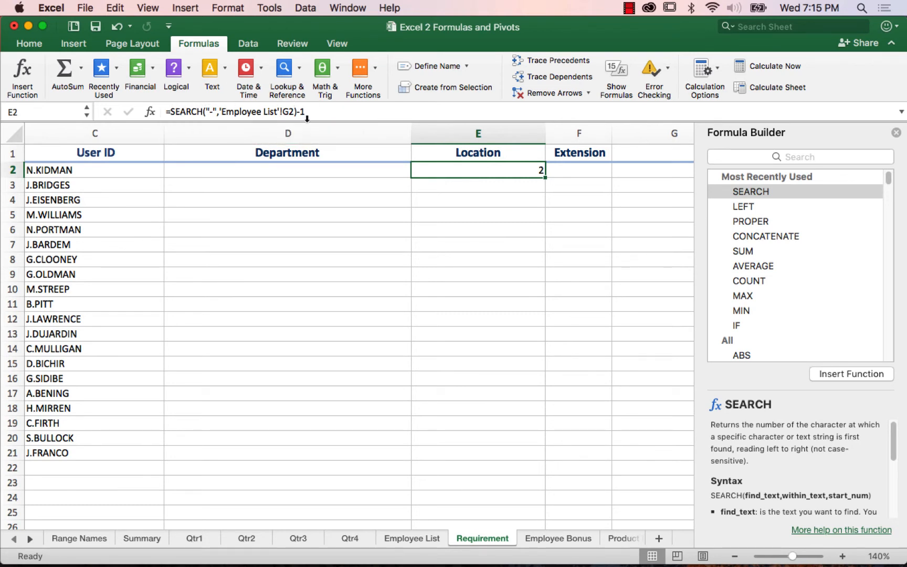
{"action": "left_click", "coordinate": [170, 111]}
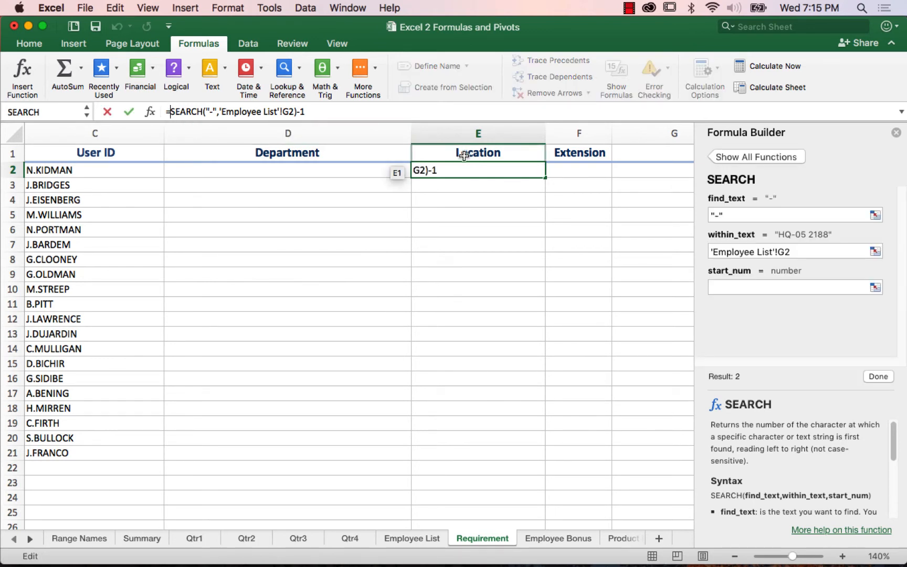
{"action": "type", "text": "left"}
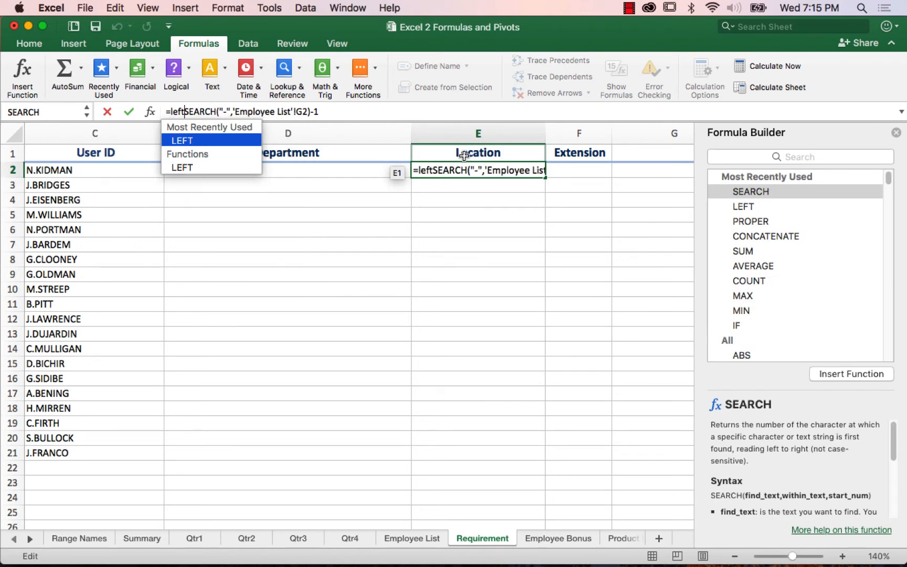
{"action": "type", "text": "("}
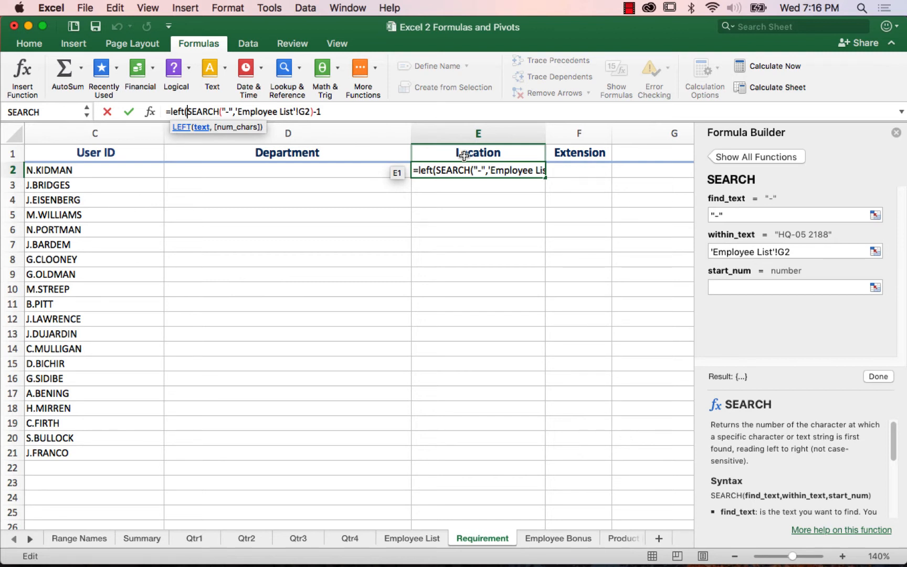
{"action": "left_click", "coordinate": [434, 540]}
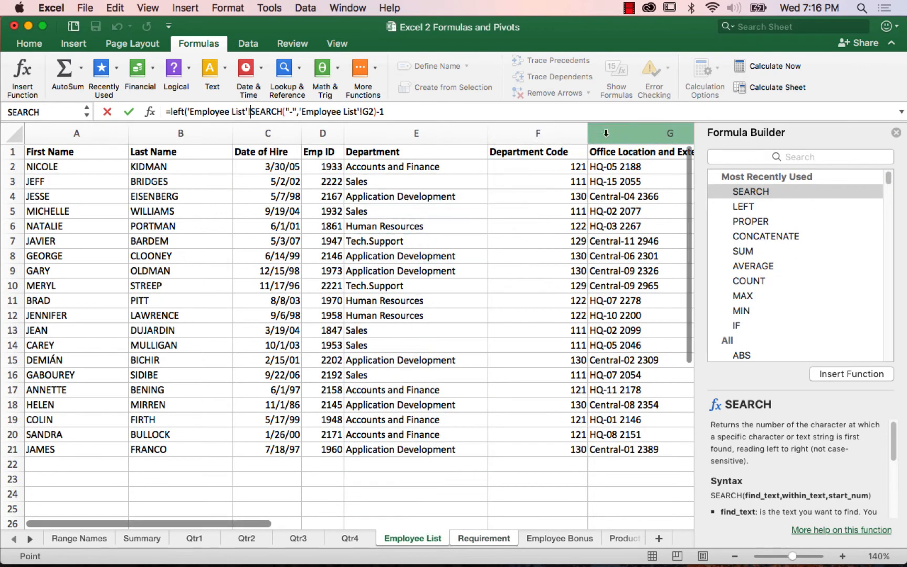
{"action": "left_click", "coordinate": [622, 167]}
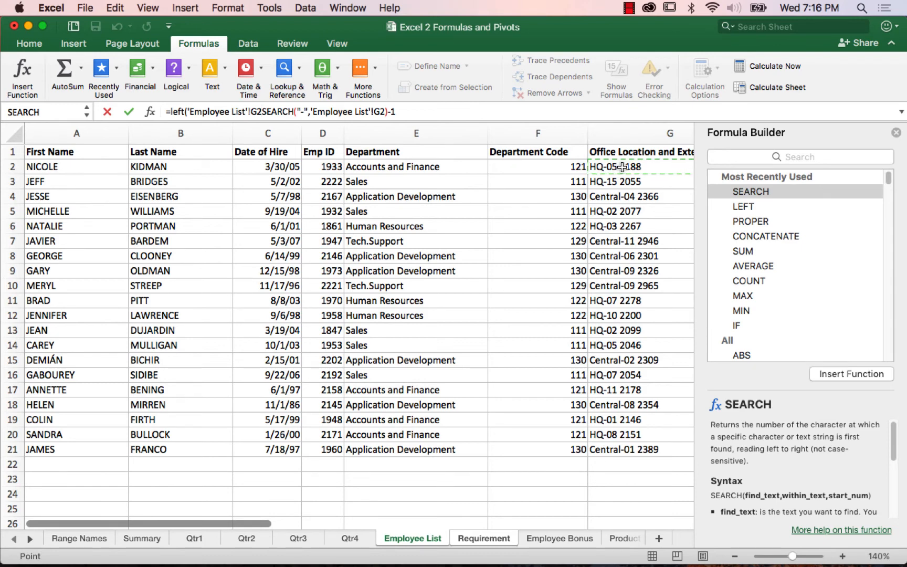
{"action": "type", "text": ","}
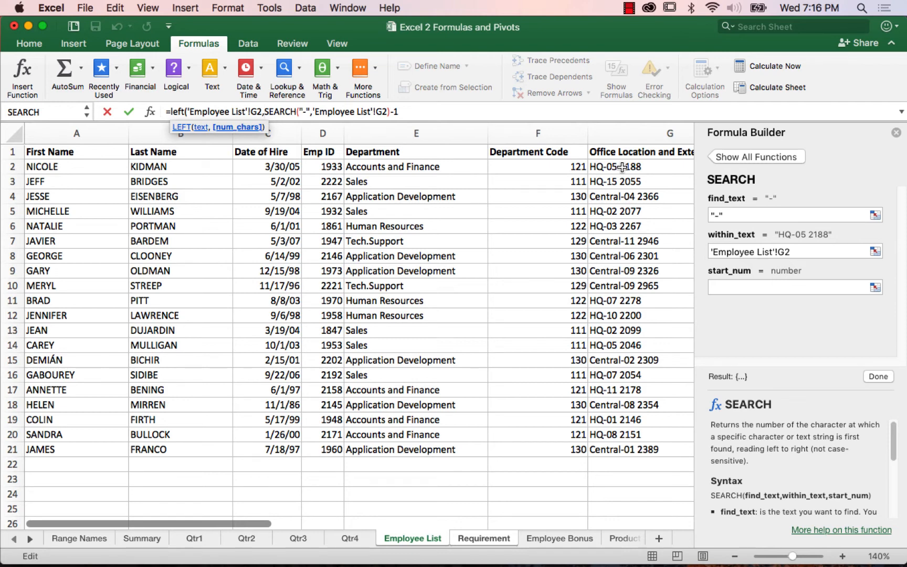
{"action": "left_click", "coordinate": [622, 166]}
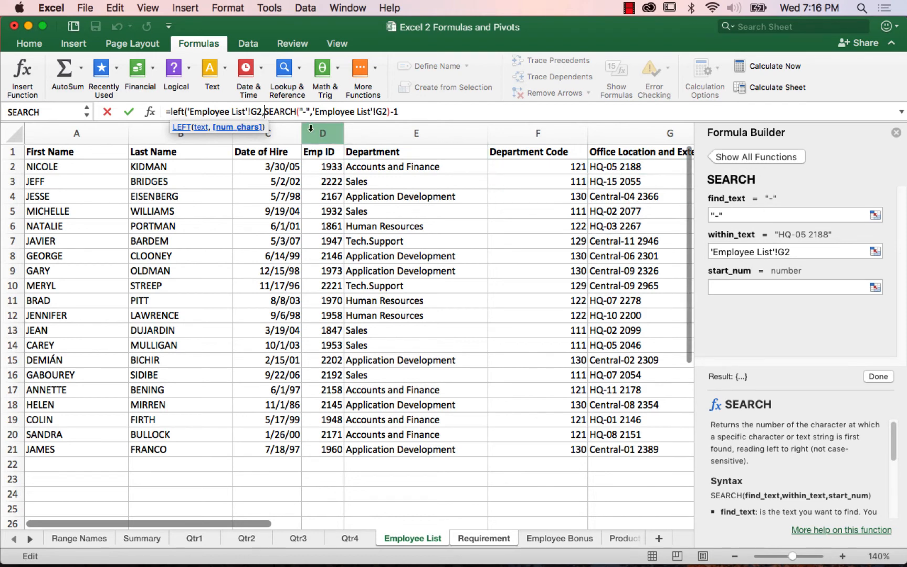
{"action": "left_click", "coordinate": [415, 110]}
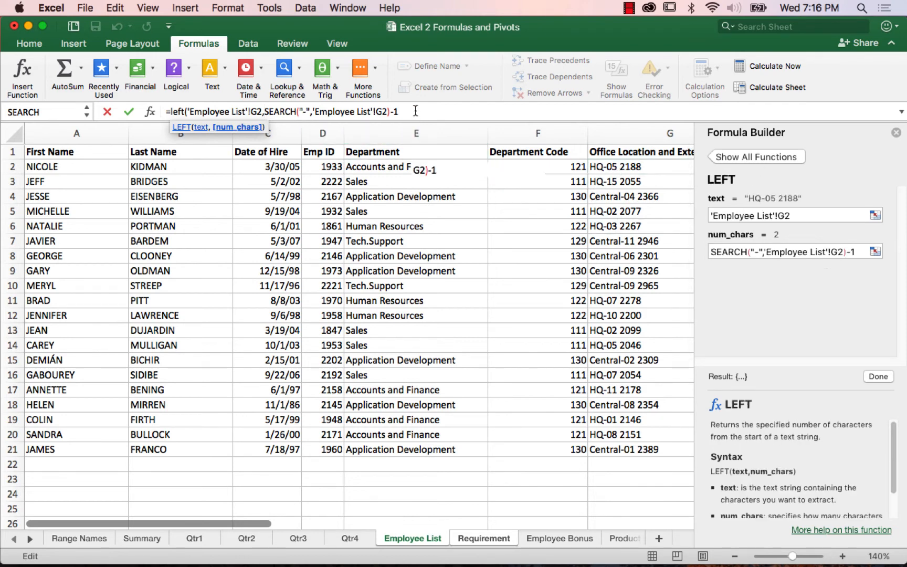
{"action": "type", "text": ")"}
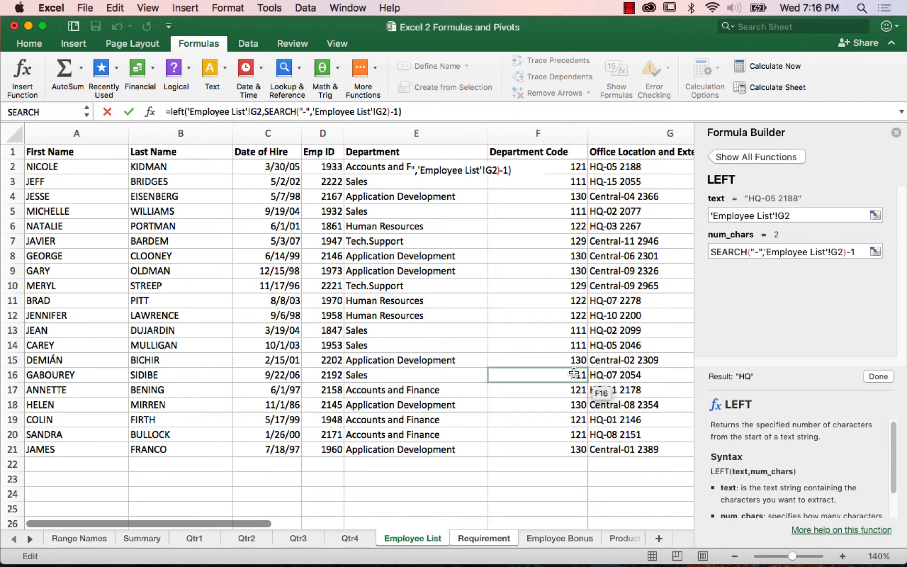
{"action": "key", "text": "Return"}
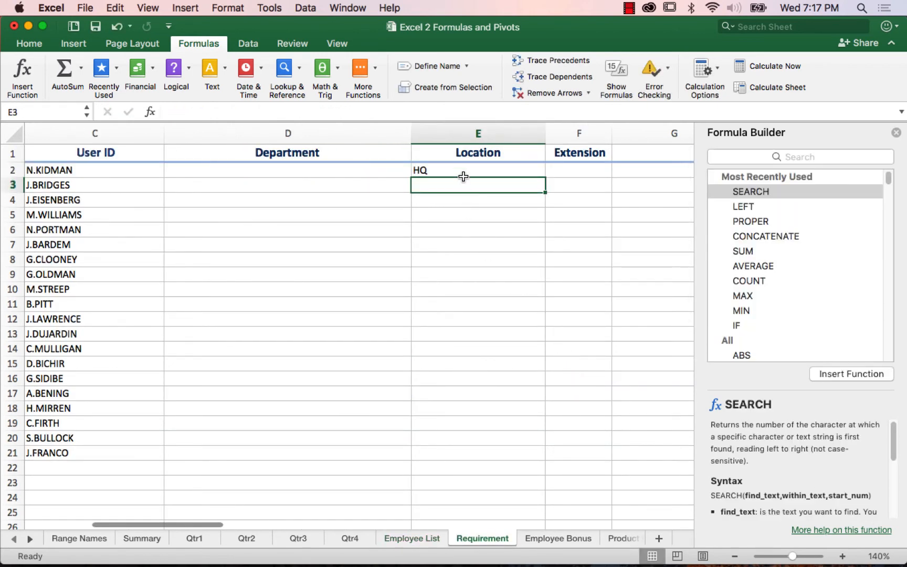
{"action": "left_click", "coordinate": [483, 173]}
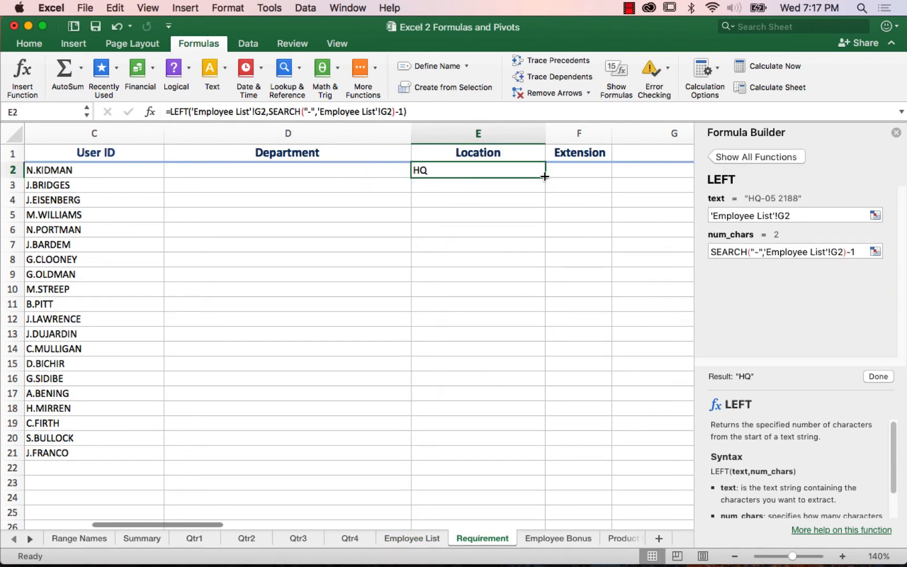
{"action": "left_click_drag", "start_coordinate": [544, 177], "coordinate": [566, 462]}
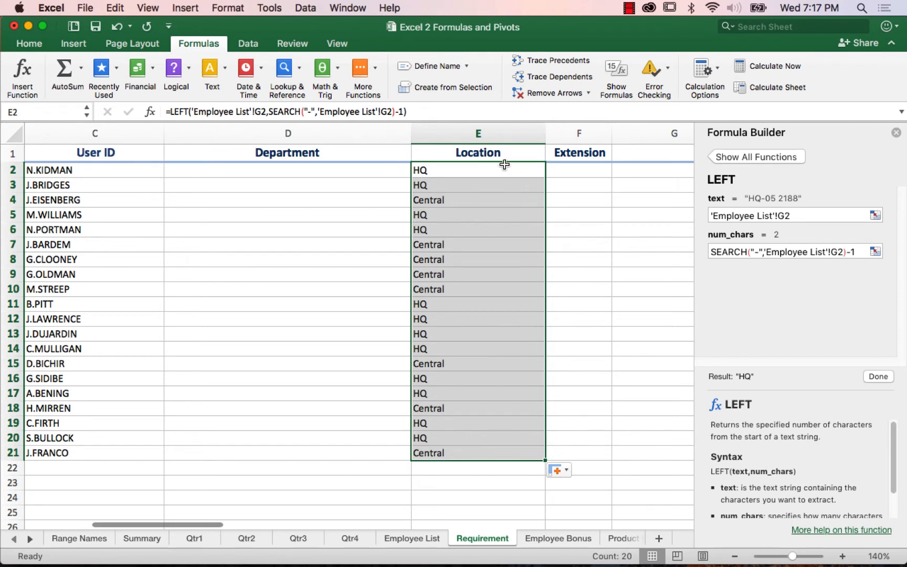
Step: Examine the arguments of the LEFT function and its nested SEARCH function in E2's formula
{"action": "left_click", "coordinate": [487, 168]}
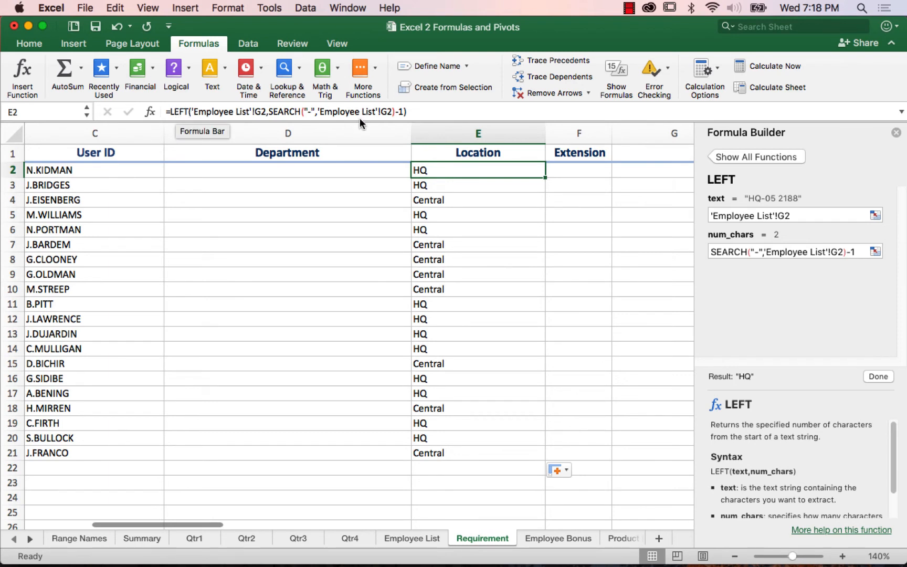
{"action": "left_click", "coordinate": [204, 111]}
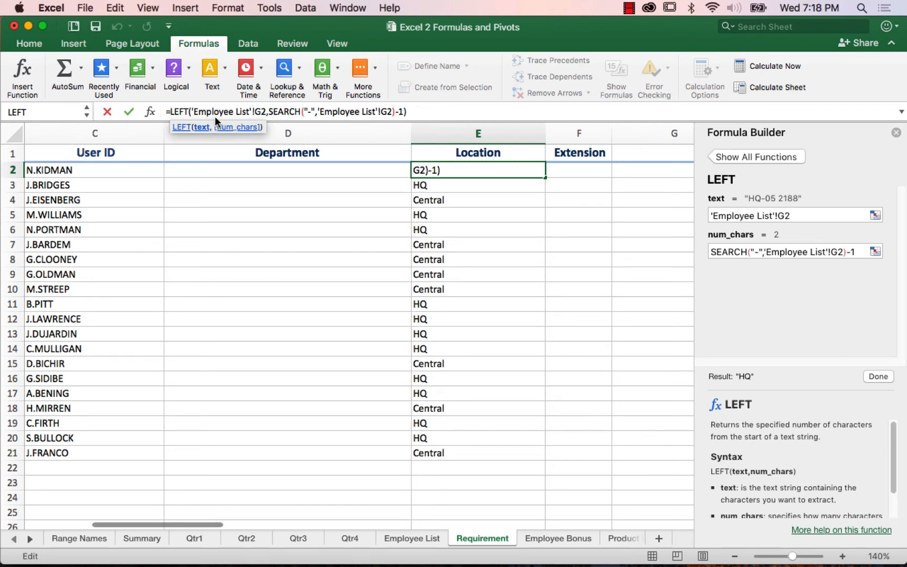
{"action": "left_click", "coordinate": [290, 112]}
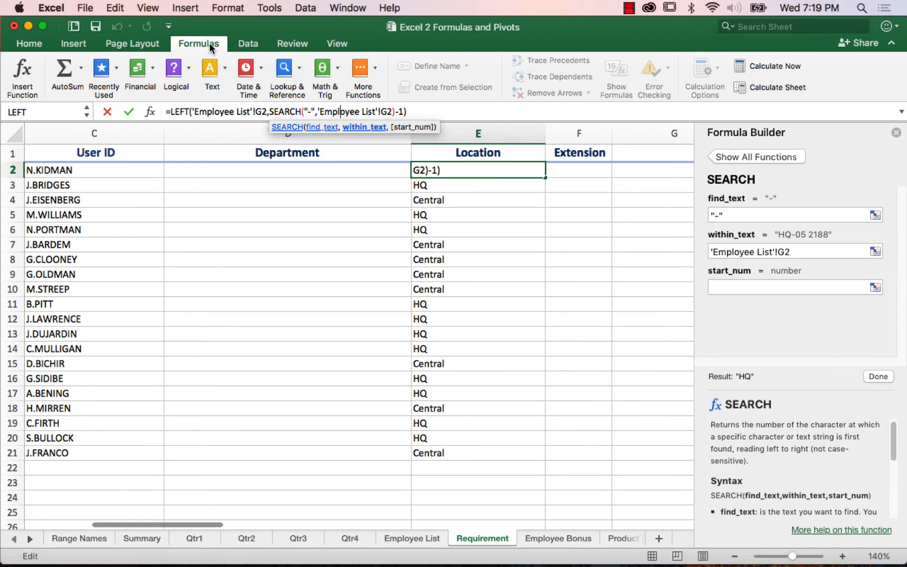
{"action": "left_click", "coordinate": [269, 9]}
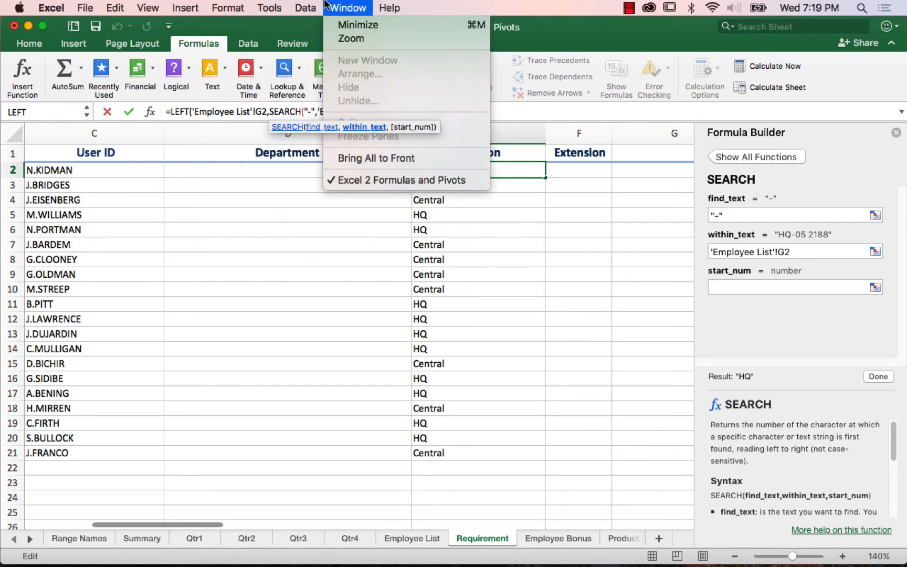
{"action": "mouse_move", "coordinate": [298, 229]}
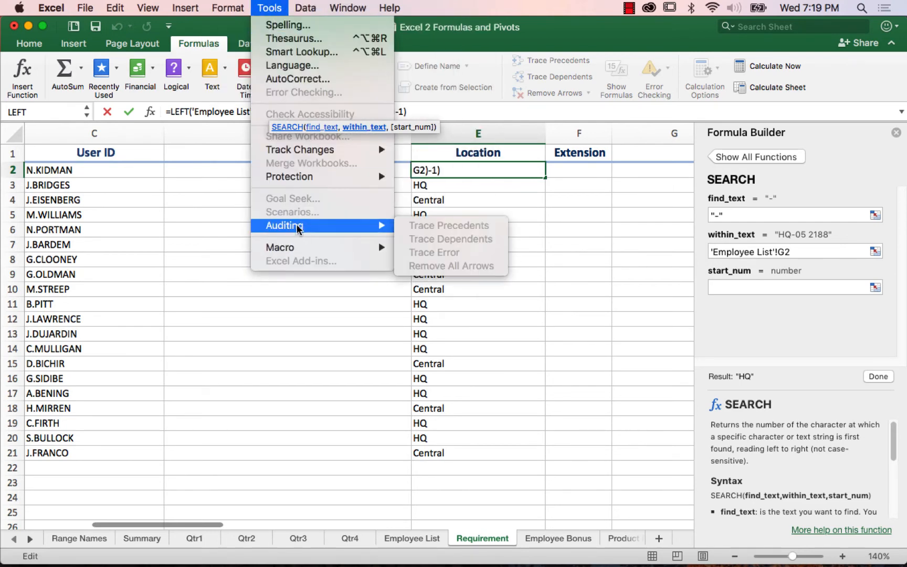
{"action": "left_click", "coordinate": [441, 17]}
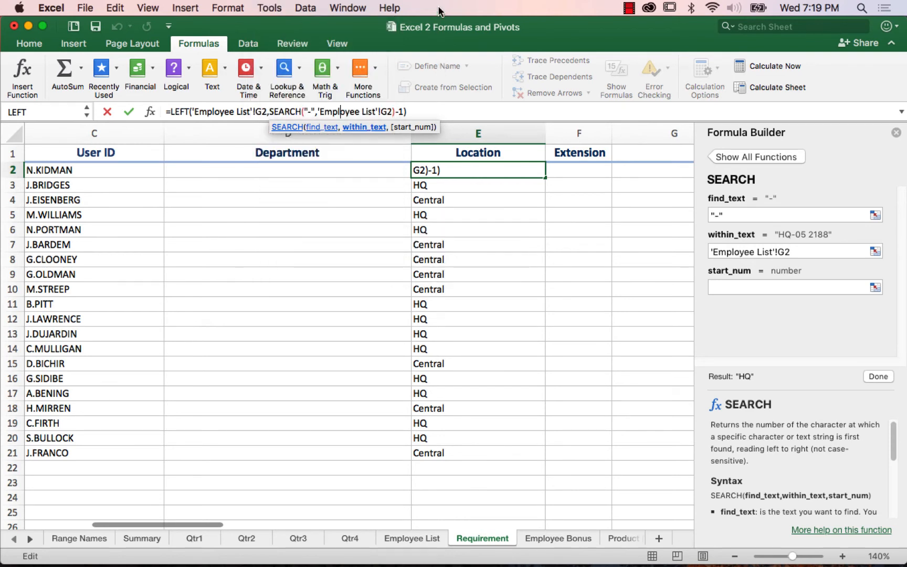
{"action": "key", "text": "Return"}
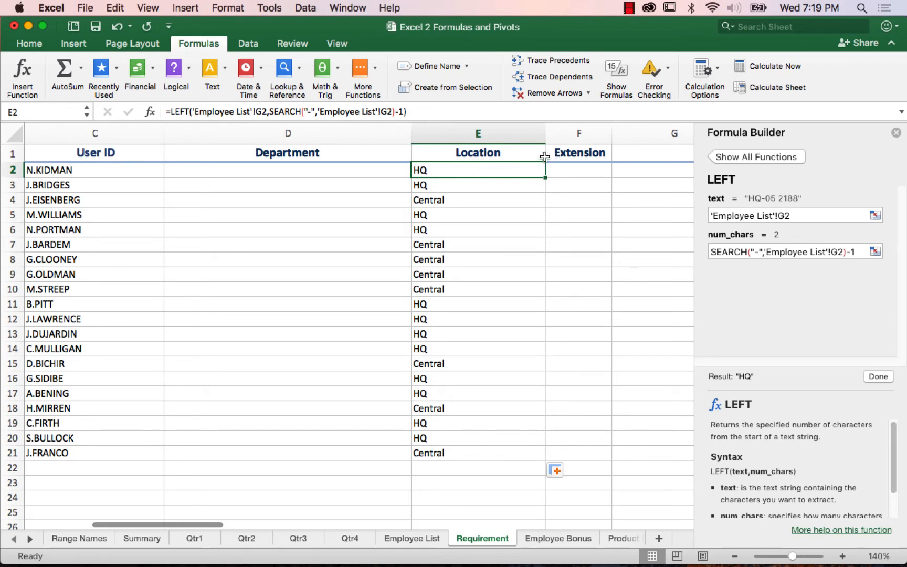
Step: Review the combined entry in G2 of the Employee List sheet and the available text functions for the empty Extension column
{"action": "left_click", "coordinate": [576, 170]}
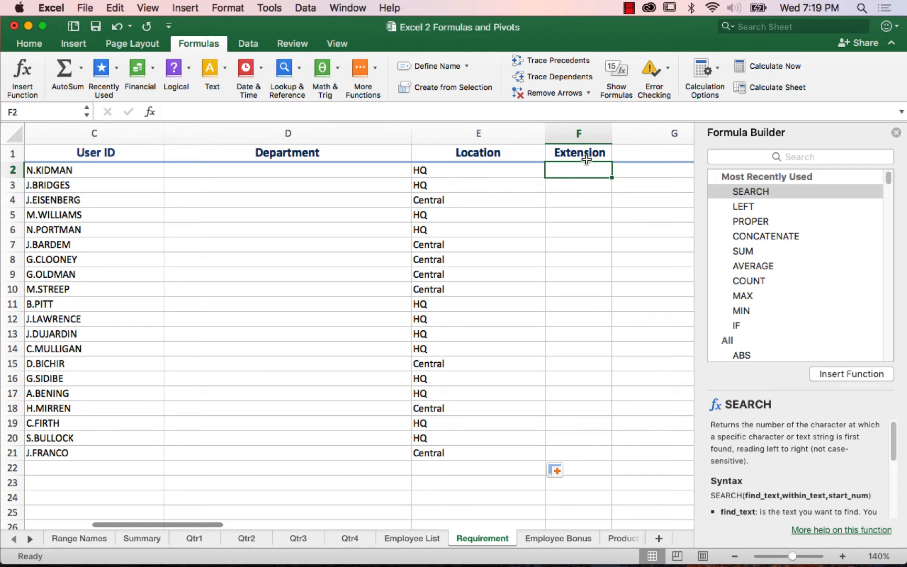
{"action": "left_click", "coordinate": [431, 542]}
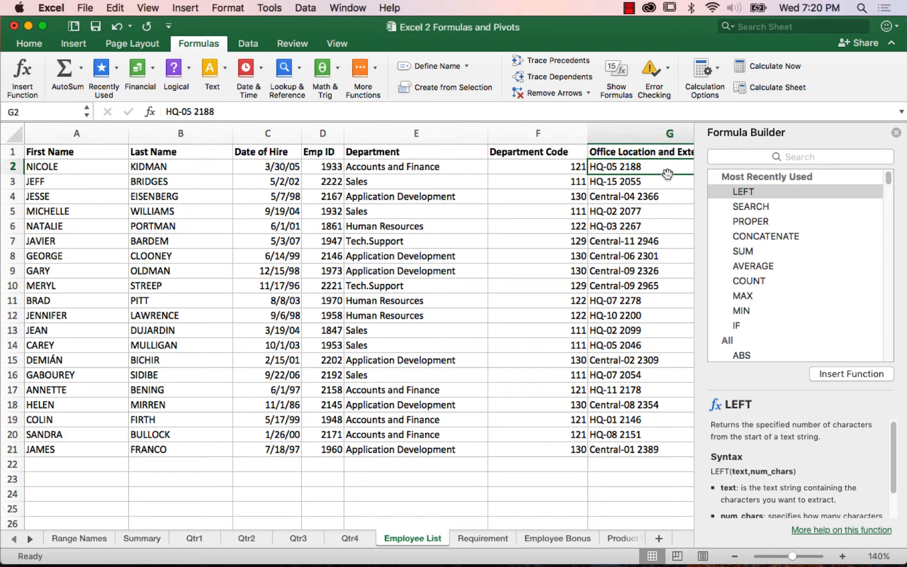
{"action": "left_click", "coordinate": [491, 537]}
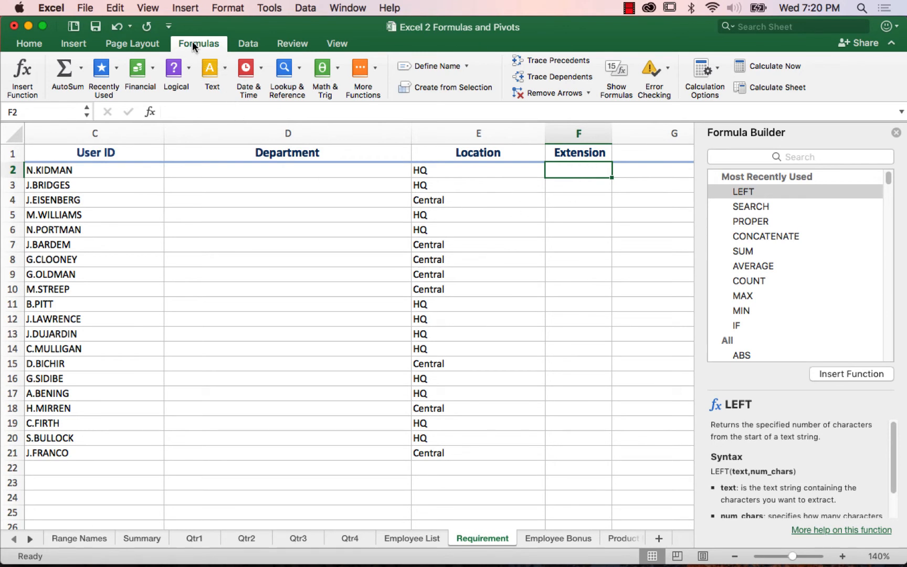
{"action": "left_click", "coordinate": [212, 74]}
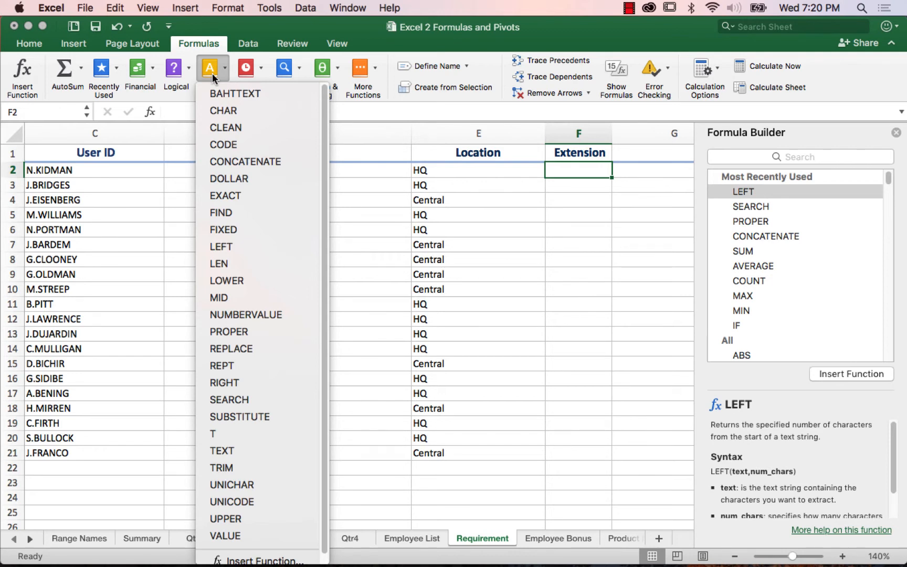
{"action": "left_click", "coordinate": [206, 46]}
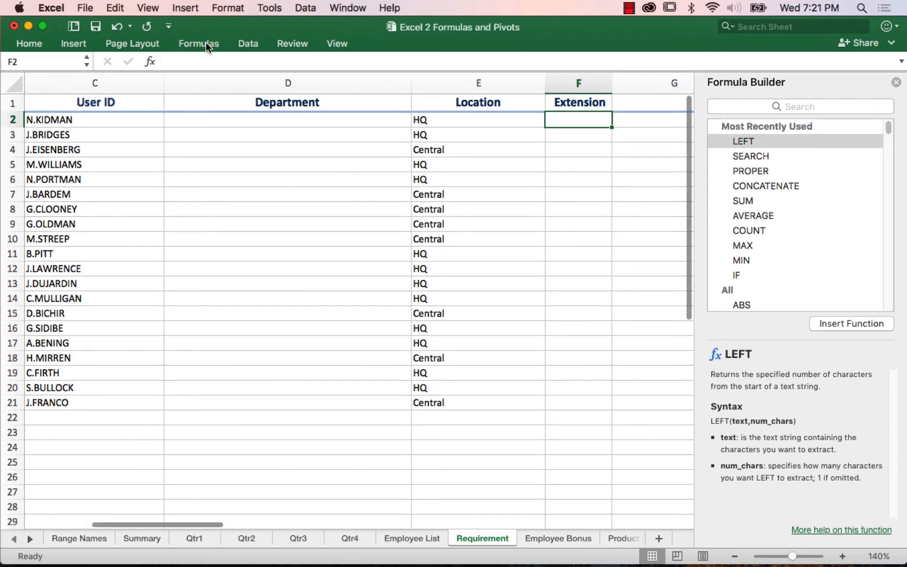
{"action": "left_click", "coordinate": [206, 44]}
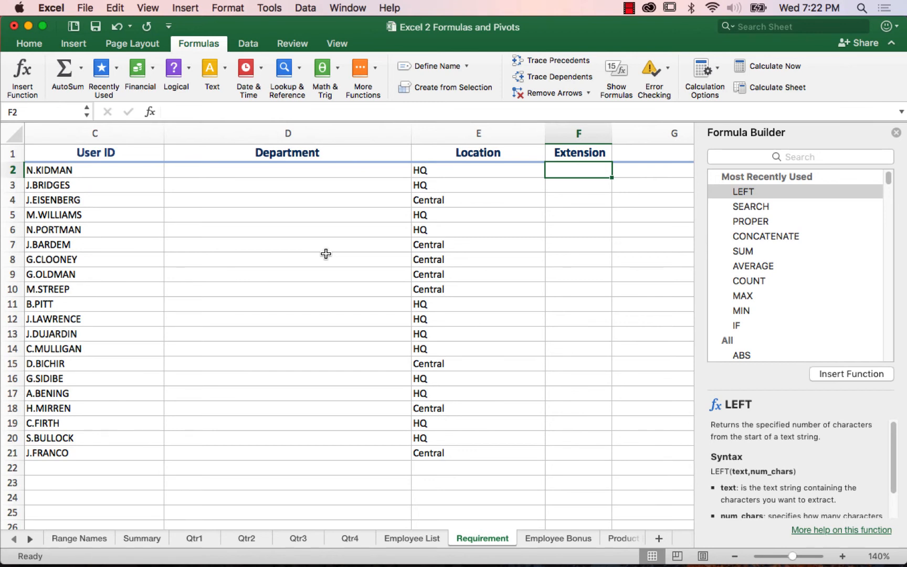
Step: Enter =RIGHT('Employee List'!G2,4) in F2 of the Requirement sheet and fill it down the Extension column
{"action": "type", "text": "=righ"}
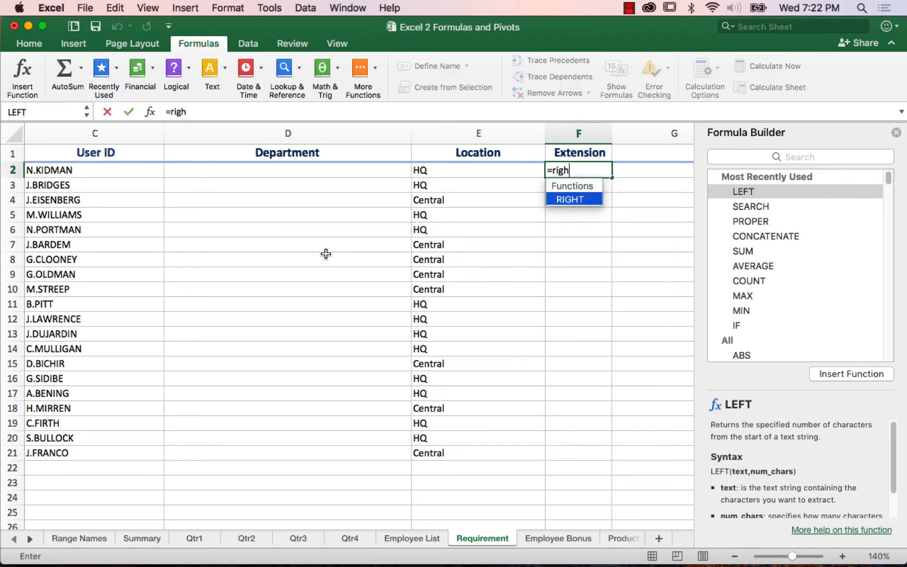
{"action": "type", "text": "t("}
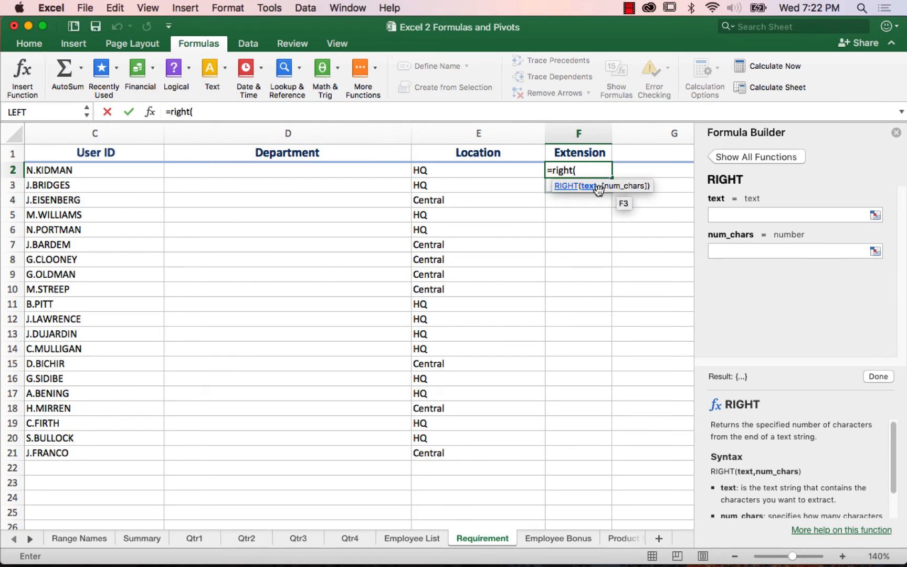
{"action": "left_click", "coordinate": [429, 539]}
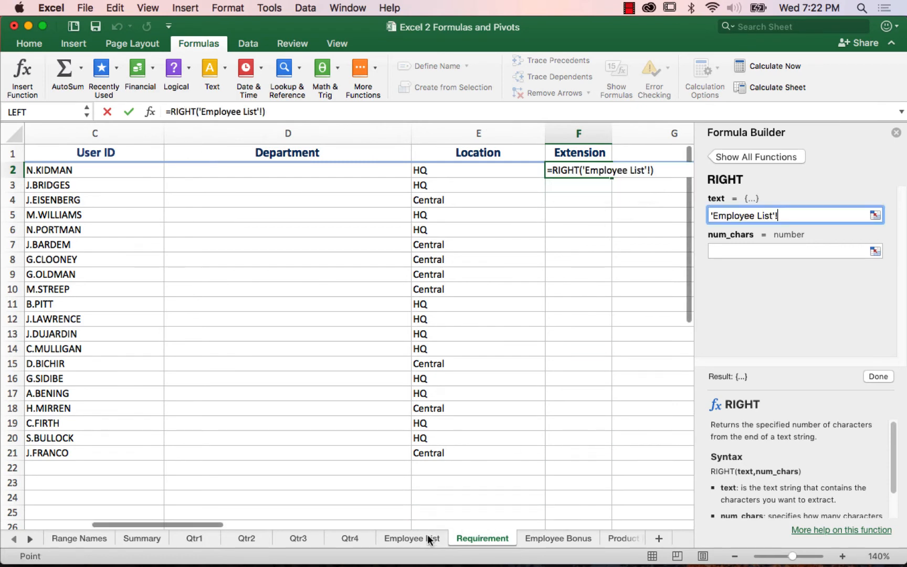
{"action": "left_click", "coordinate": [398, 539]}
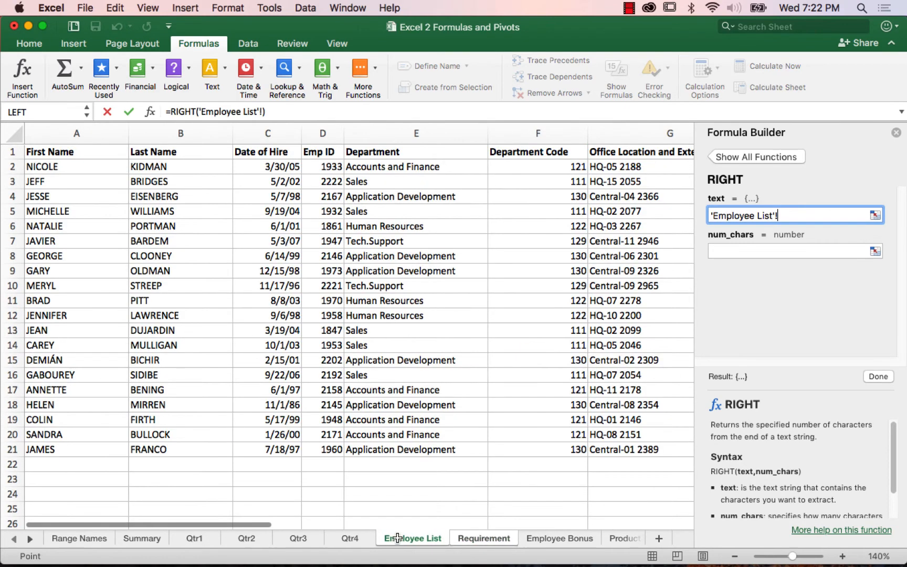
{"action": "left_click", "coordinate": [612, 167]}
{"action": "type", "text": ","}
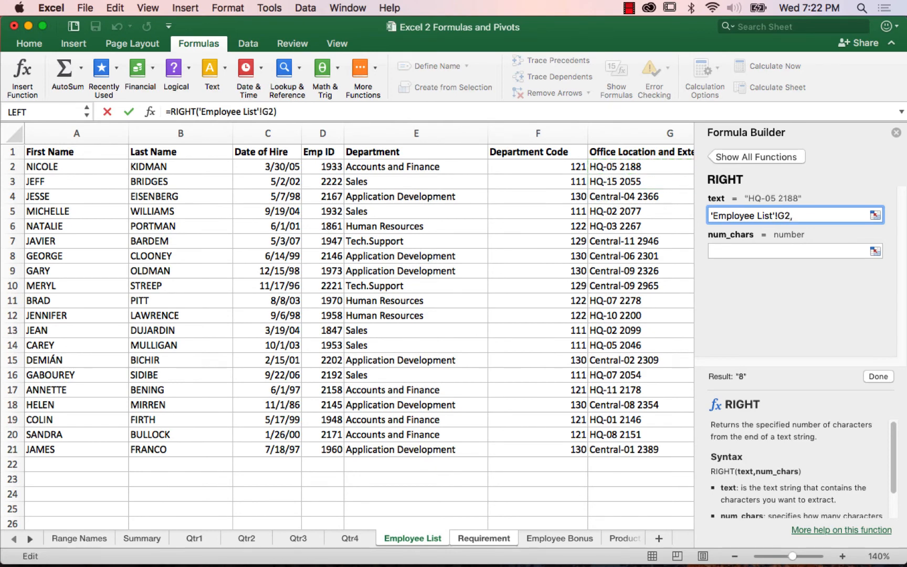
{"action": "key", "text": "BackSpace"}
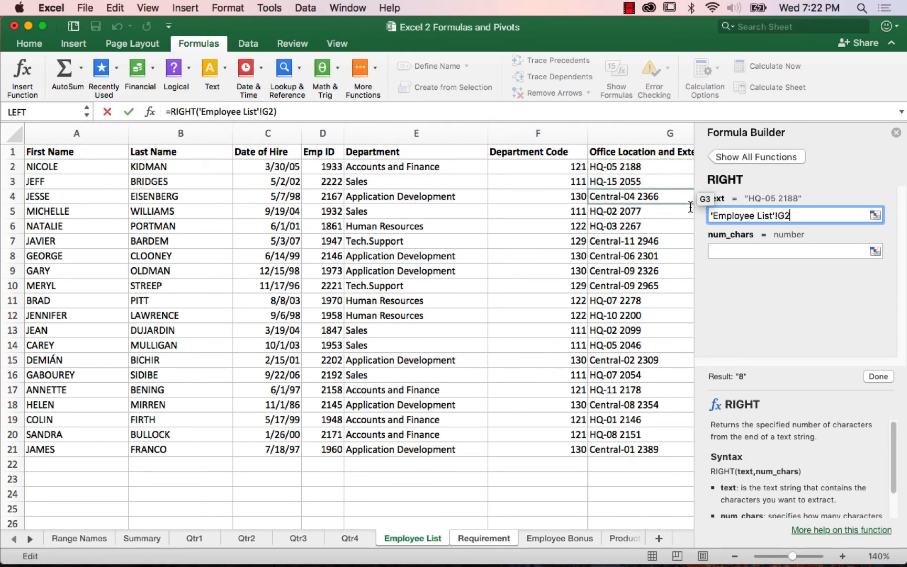
{"action": "left_click", "coordinate": [748, 251]}
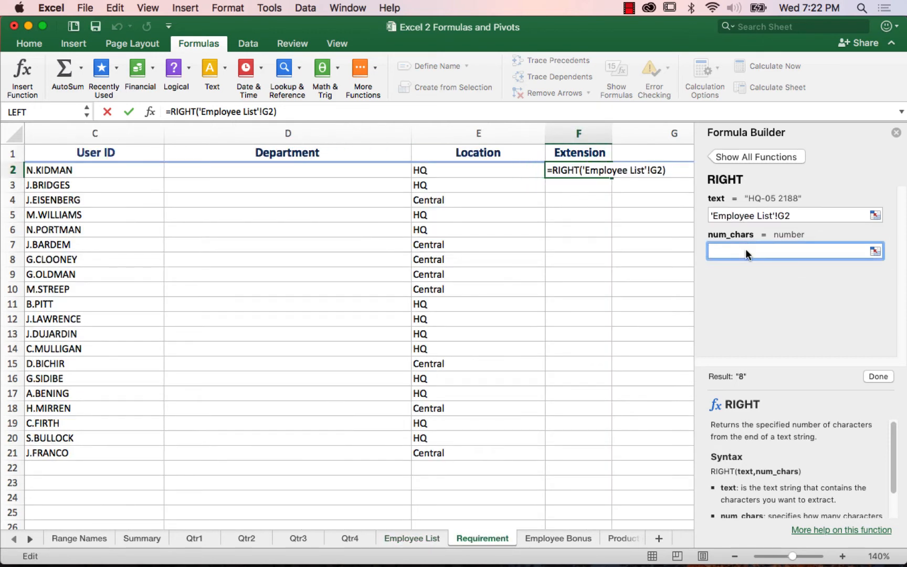
{"action": "type", "text": "4"}
{"action": "key", "text": "Return"}
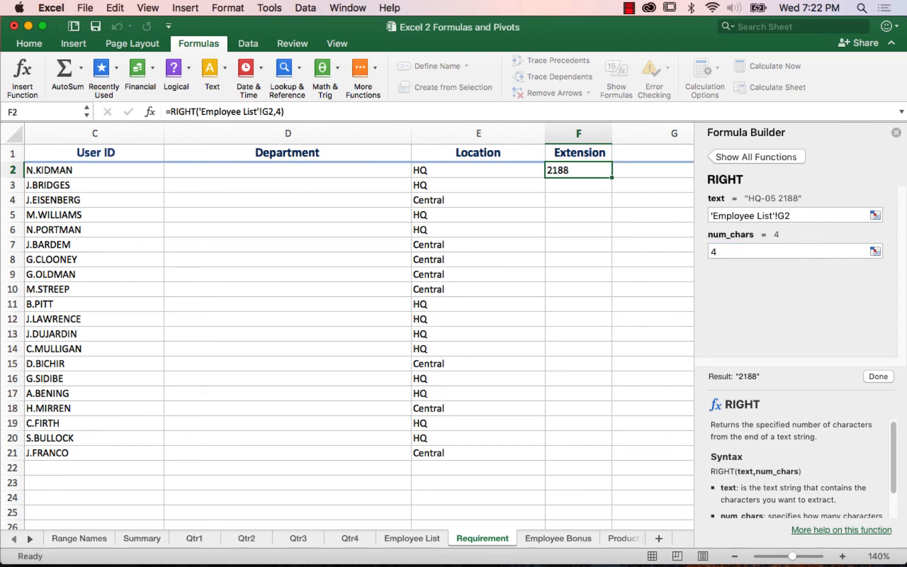
{"action": "double_click", "coordinate": [611, 177]}
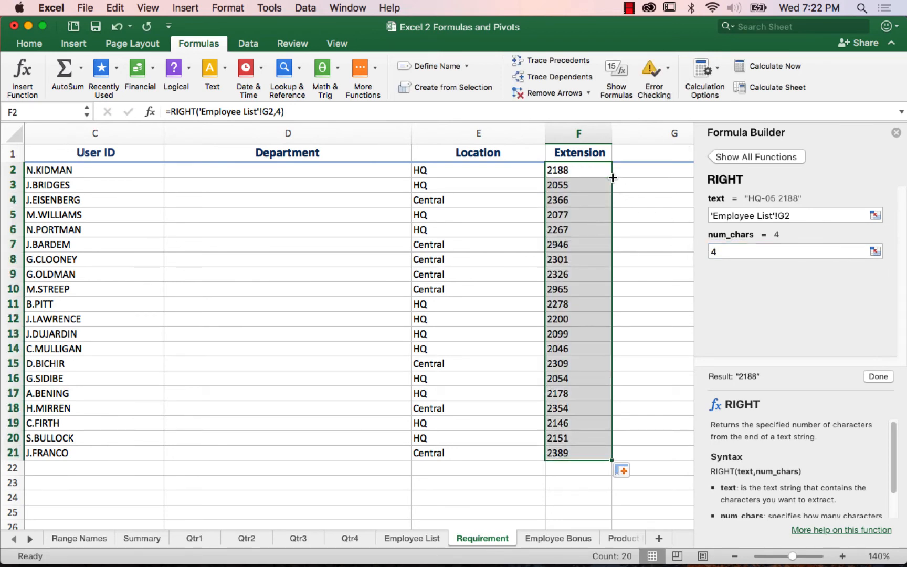
Step: Inspect the RIGHT formulas in several Extension cells and the LEFT formula in E8 of the Requirement sheet
{"action": "left_click", "coordinate": [568, 231]}
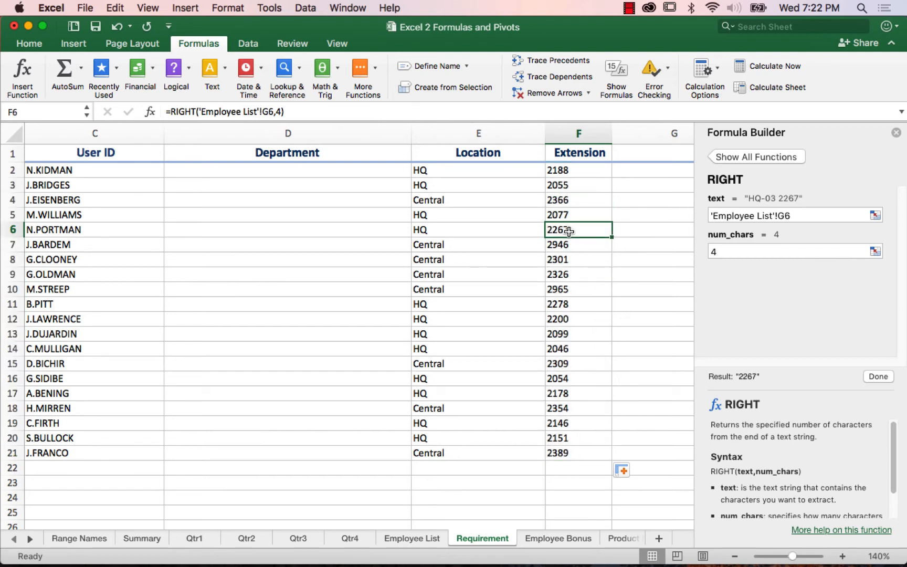
{"action": "left_click", "coordinate": [565, 171]}
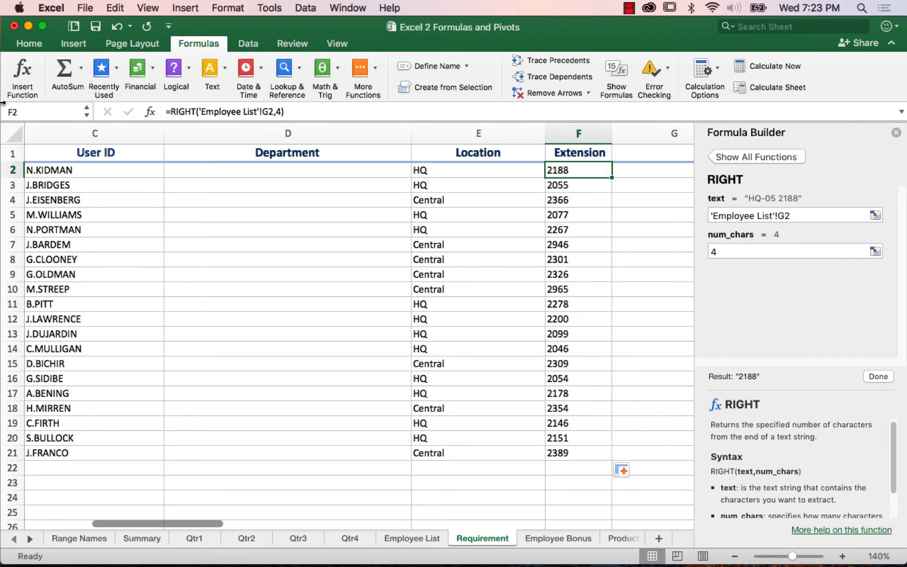
{"action": "left_click", "coordinate": [563, 260]}
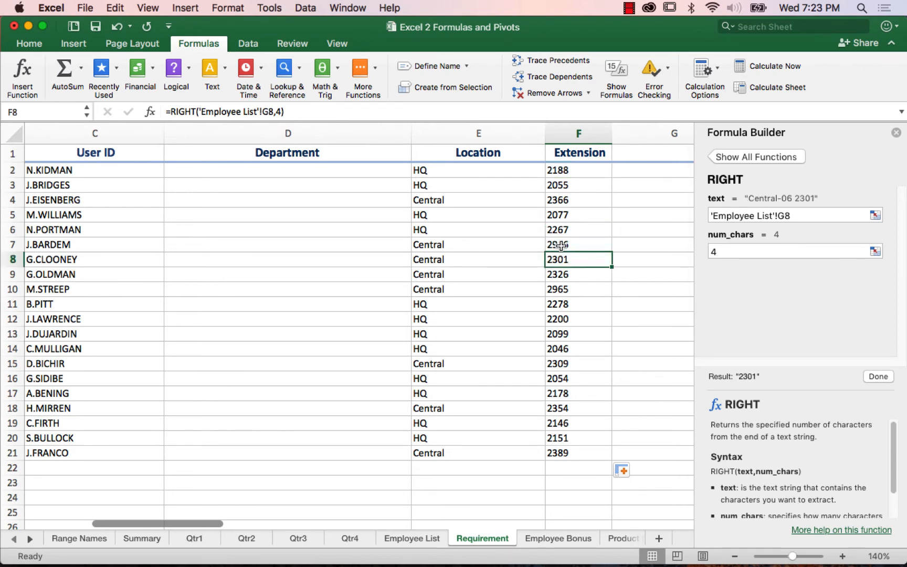
{"action": "key", "text": "F2"}
{"action": "key", "text": "Escape"}
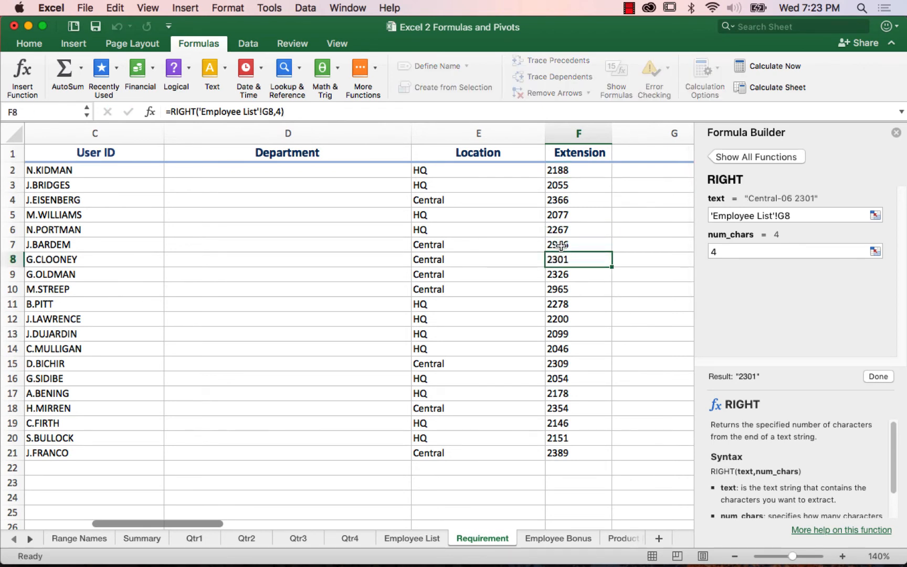
{"action": "key", "text": "super+a"}
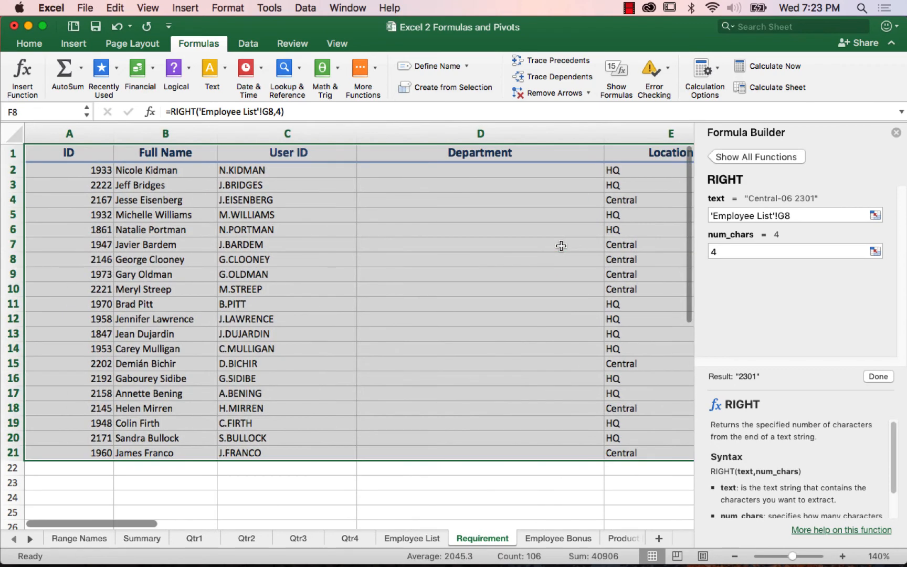
{"action": "key", "text": "Left"}
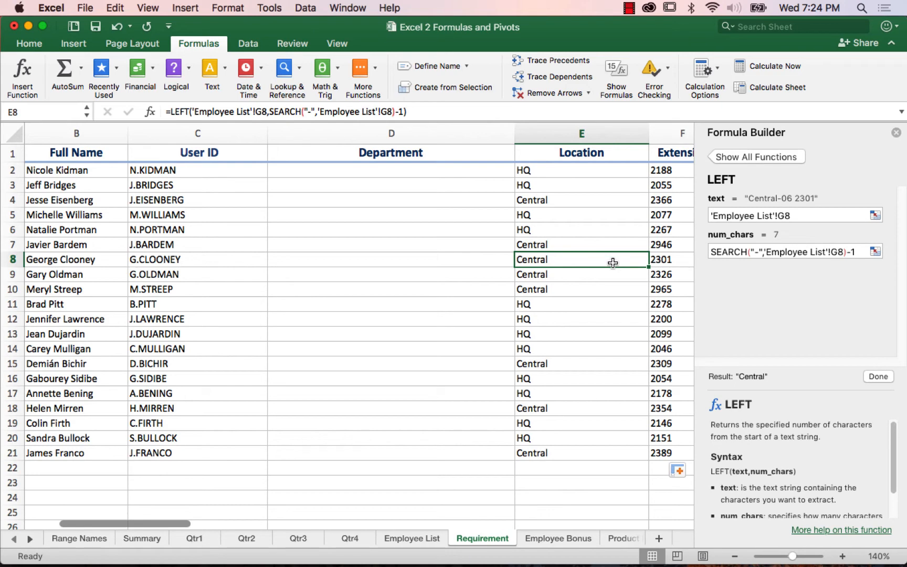
Step: Copy the whole Requirement table and paste it back over itself as values only, replacing the formulas
{"action": "key", "text": "super+a"}
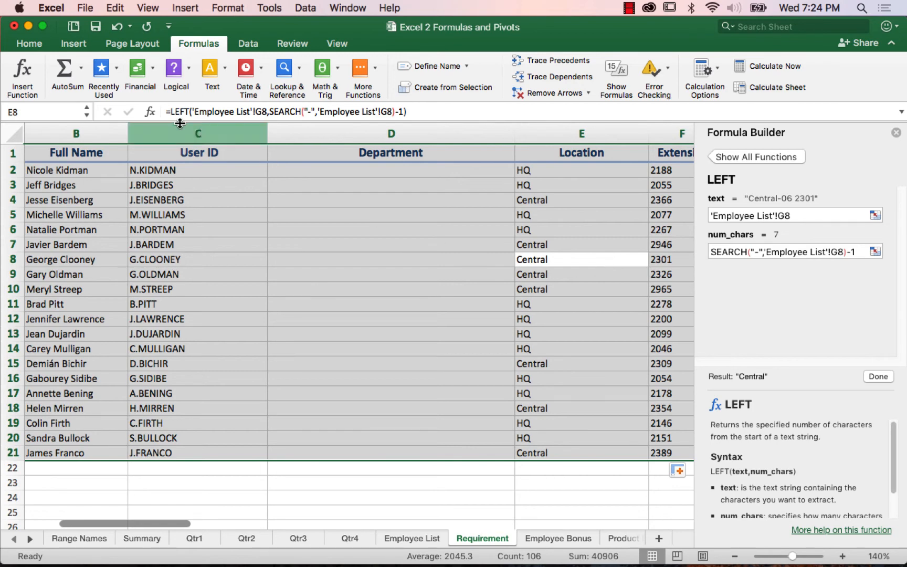
{"action": "left_click", "coordinate": [33, 45]}
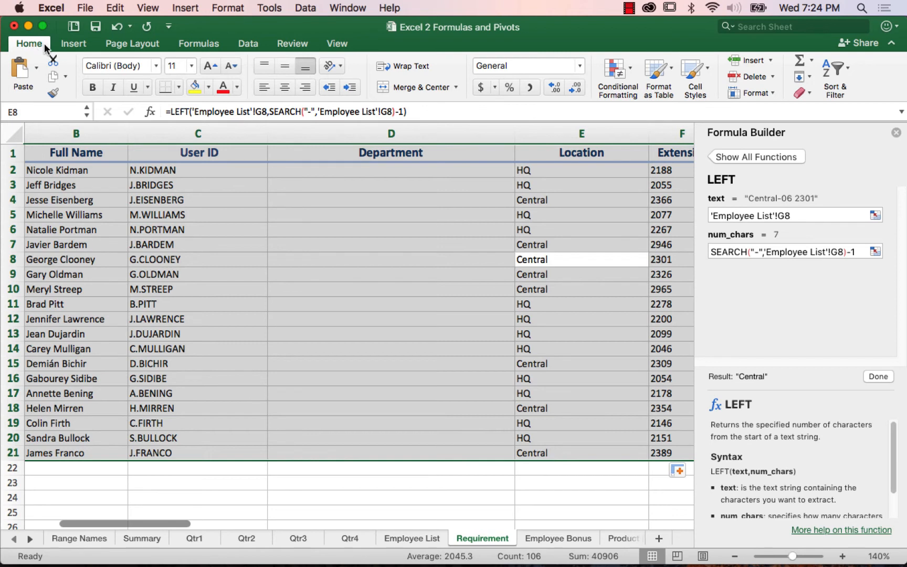
{"action": "left_click", "coordinate": [54, 79]}
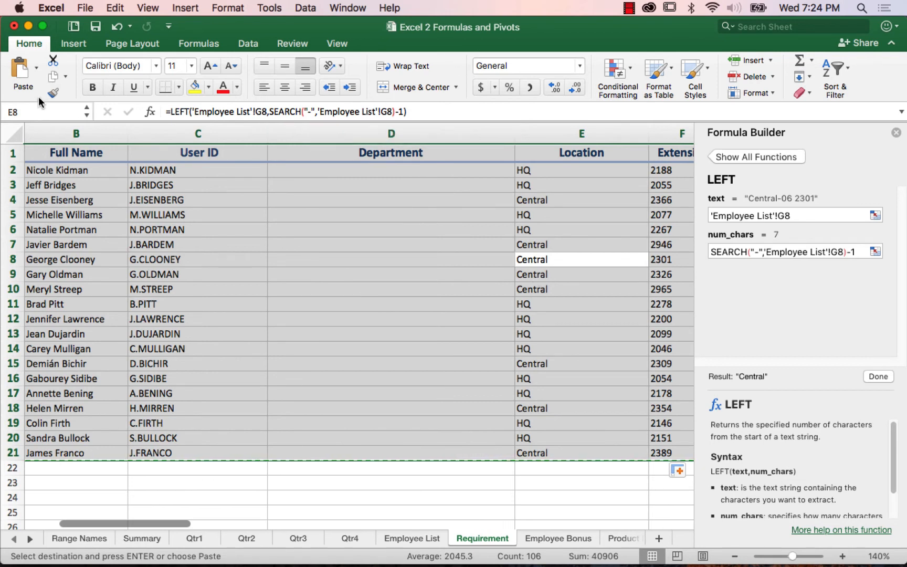
{"action": "left_click", "coordinate": [36, 67]}
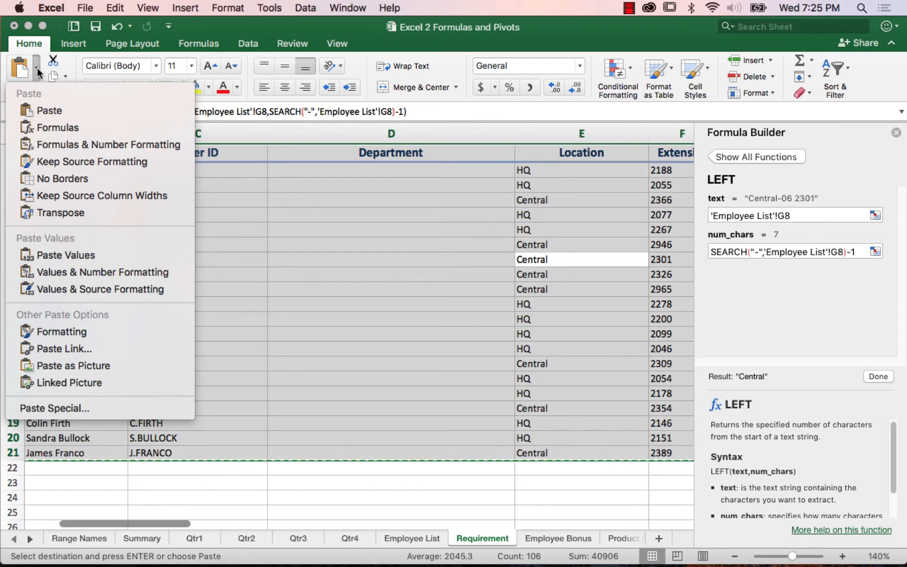
{"action": "left_click", "coordinate": [52, 254]}
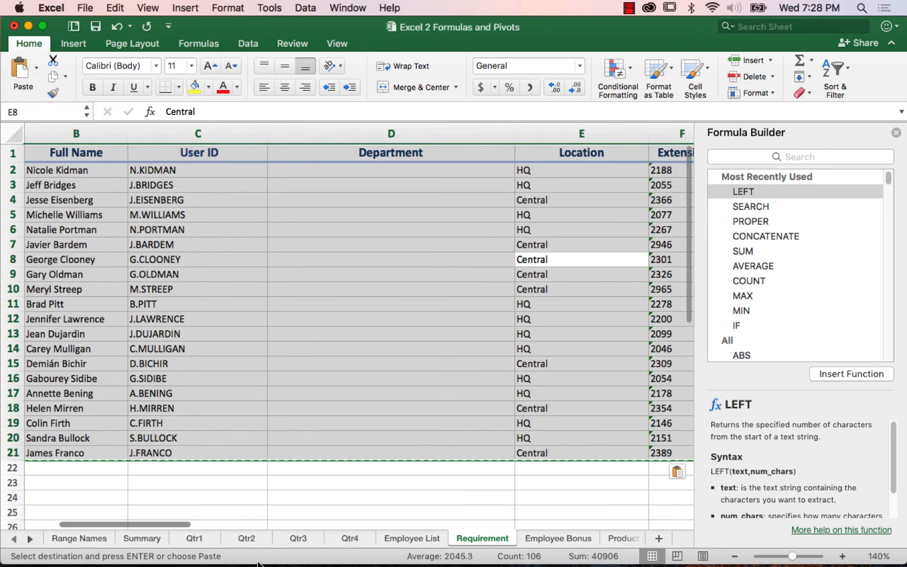
Step: Open the Employee Bonus sheet with the Formula Builder closed, and inspect the Parts and Total Sales cells in row 6
{"action": "left_click", "coordinate": [553, 536]}
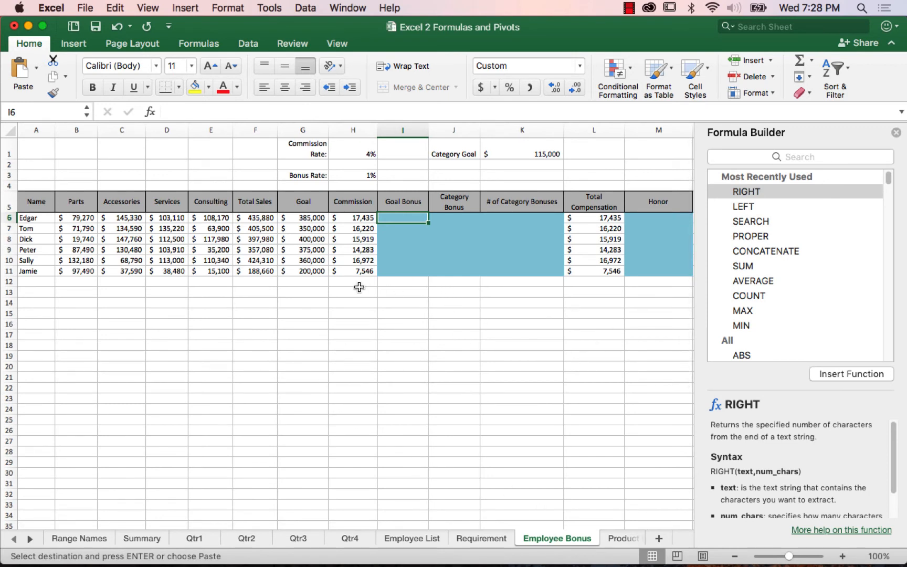
{"action": "left_click", "coordinate": [896, 132]}
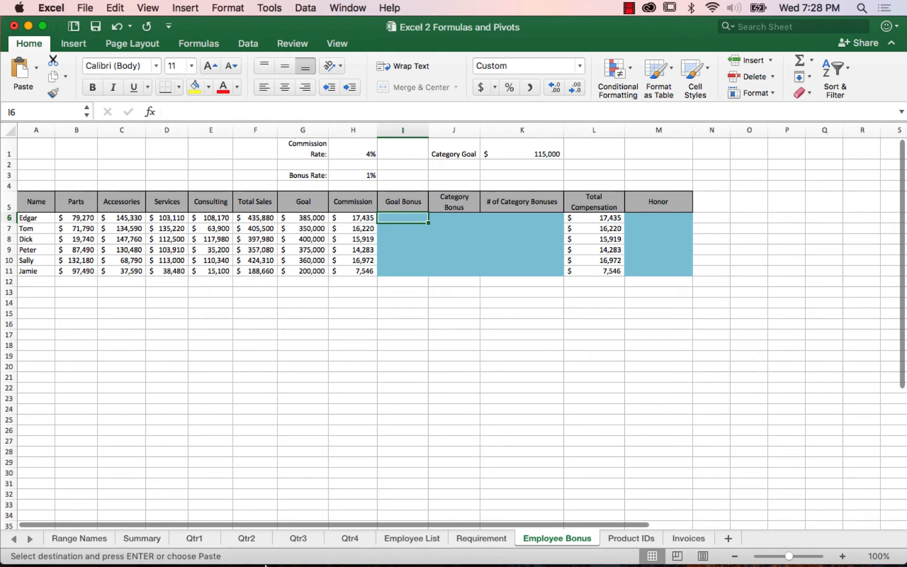
{"action": "left_click", "coordinate": [77, 218]}
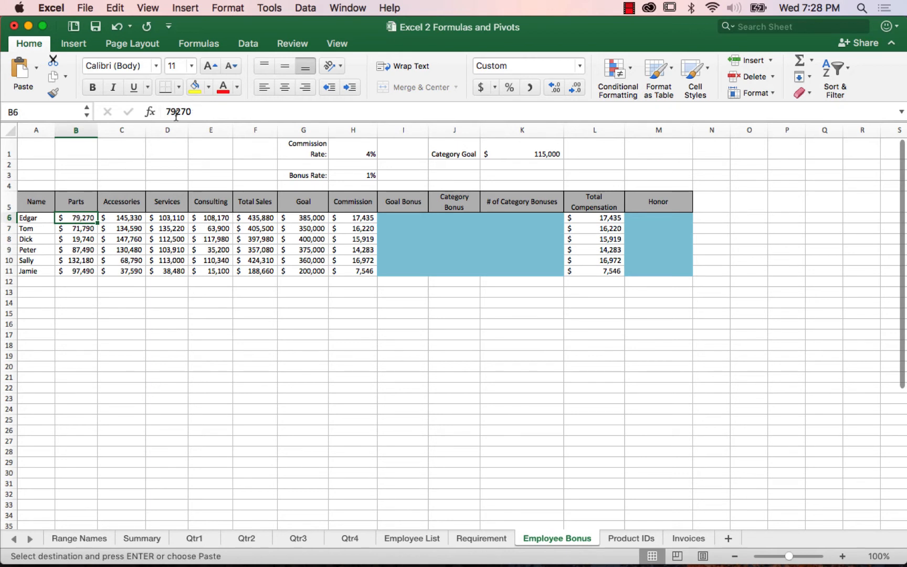
{"action": "left_click", "coordinate": [259, 220]}
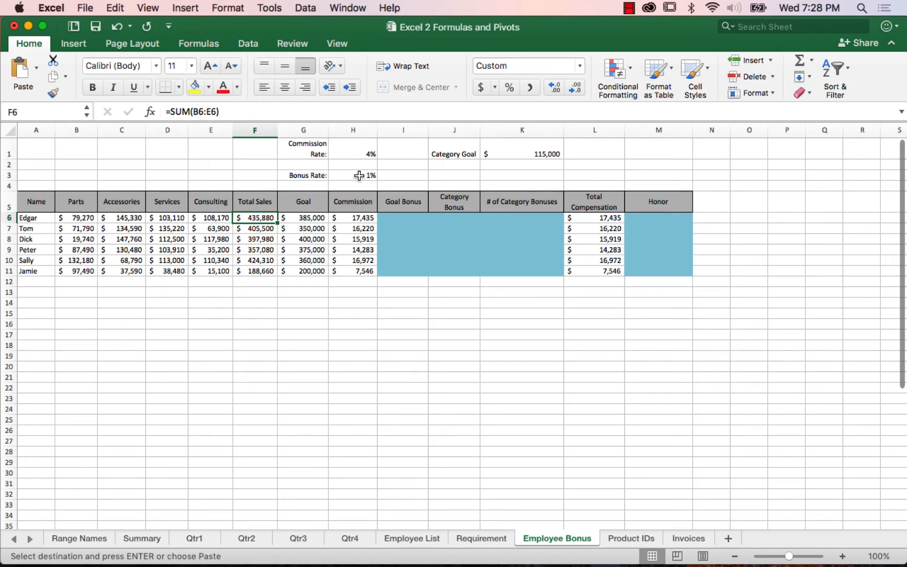
Step: Show the Employee Bonus sheet's formulas to examine Total Sales, Commission and Total Compensation, and switch back to displaying values
{"action": "left_click", "coordinate": [199, 44]}
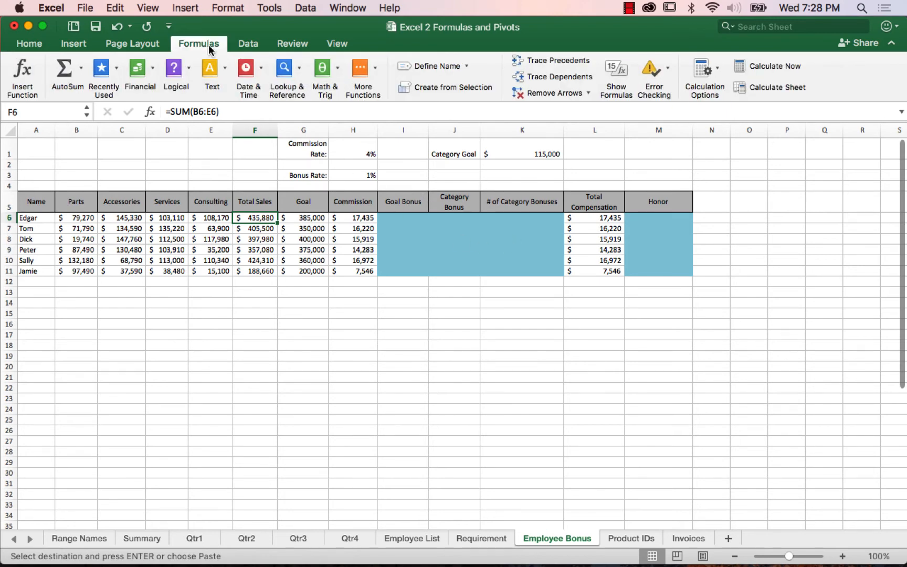
{"action": "left_click", "coordinate": [618, 69]}
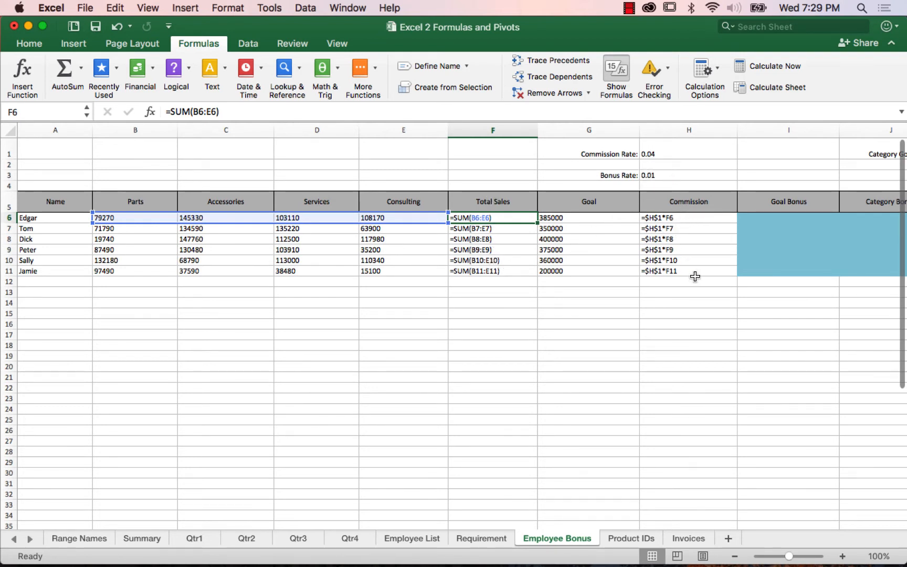
{"action": "left_click_drag", "start_coordinate": [347, 525], "coordinate": [600, 520]}
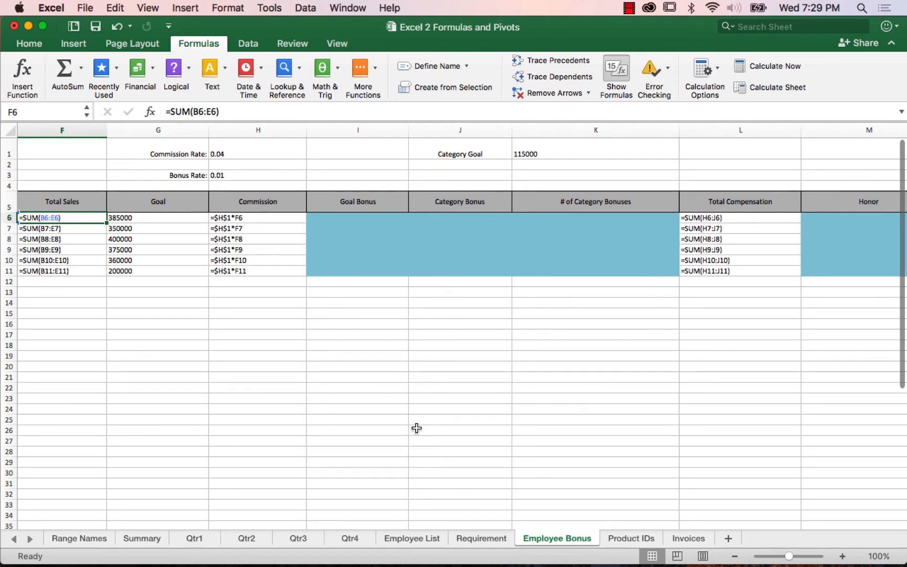
{"action": "left_click", "coordinate": [619, 70]}
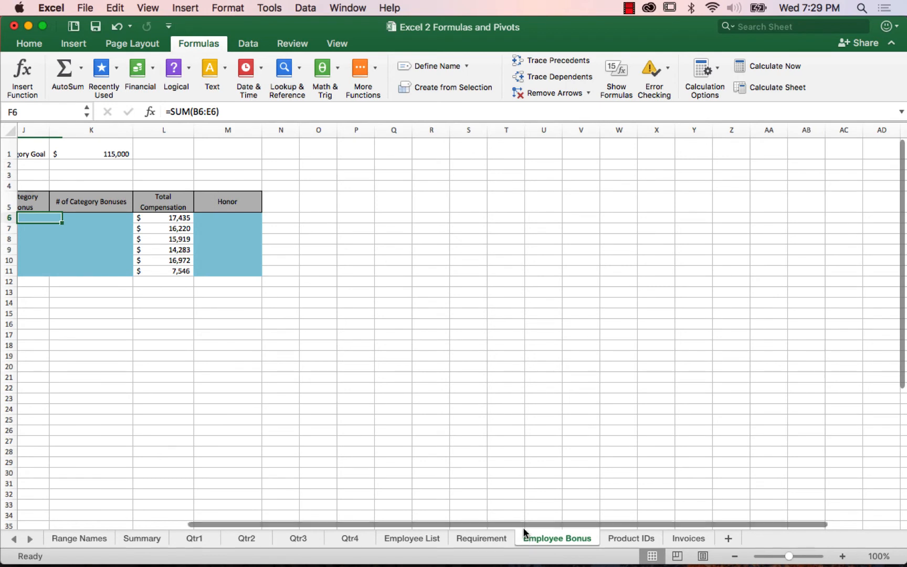
{"action": "left_click_drag", "start_coordinate": [523, 525], "coordinate": [284, 544]}
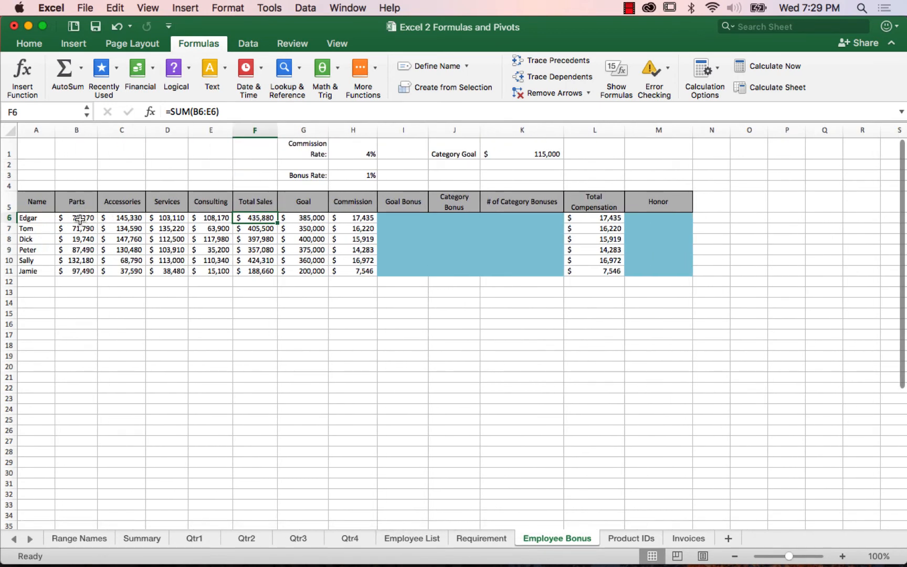
Step: Zoom the Employee Bonus sheet to 110% and insert an IF function in Goal Bonus cell I6 with the logical test F6>=G6
{"action": "left_click", "coordinate": [412, 221]}
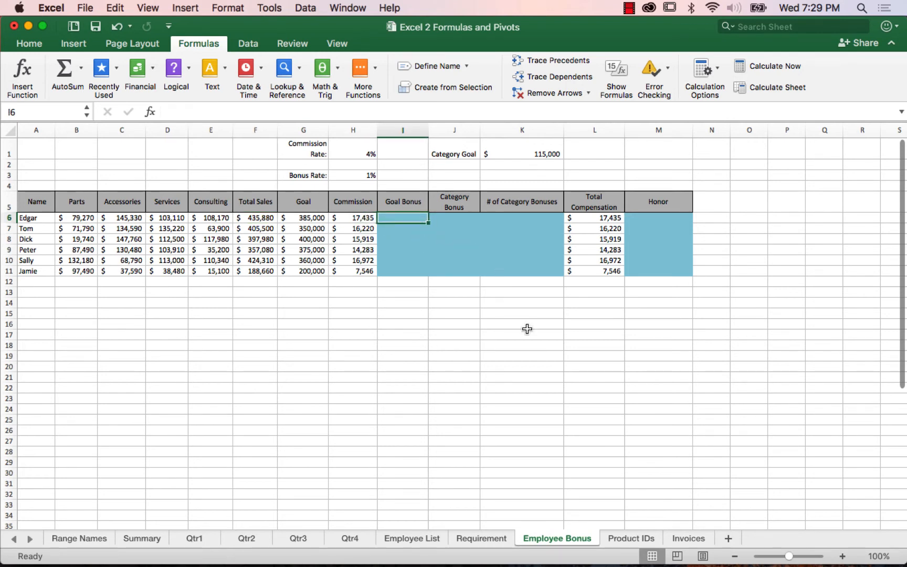
{"action": "left_click", "coordinate": [842, 557]}
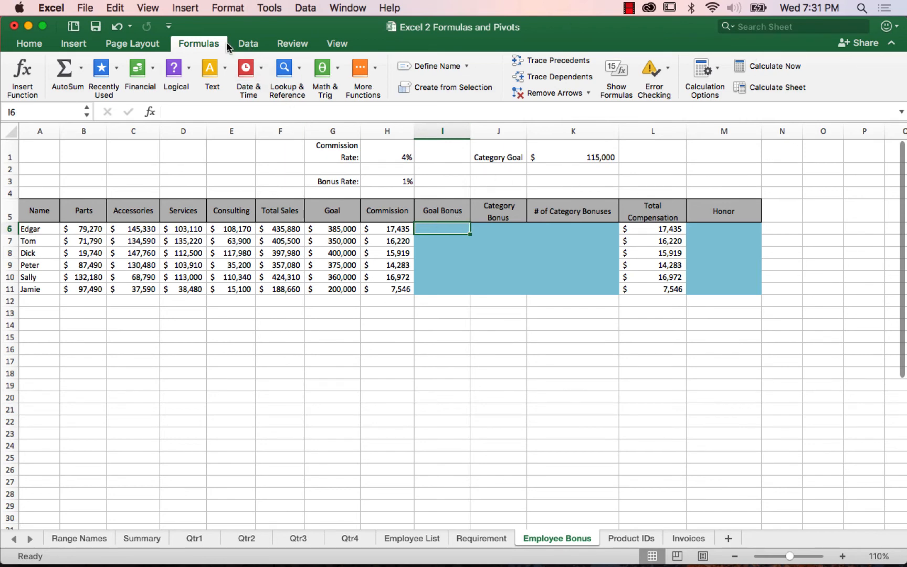
{"action": "left_click", "coordinate": [205, 45]}
{"action": "left_click", "coordinate": [205, 45]}
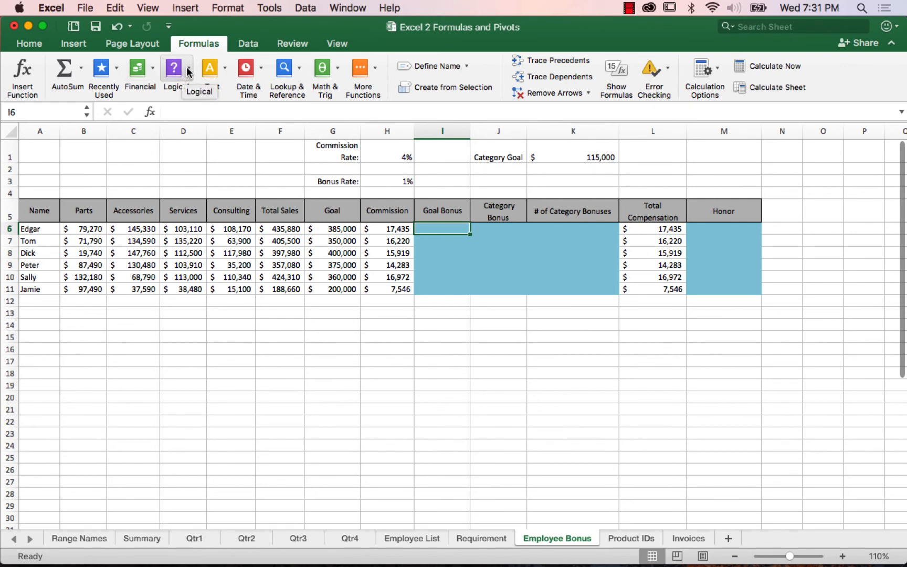
{"action": "left_click", "coordinate": [188, 72]}
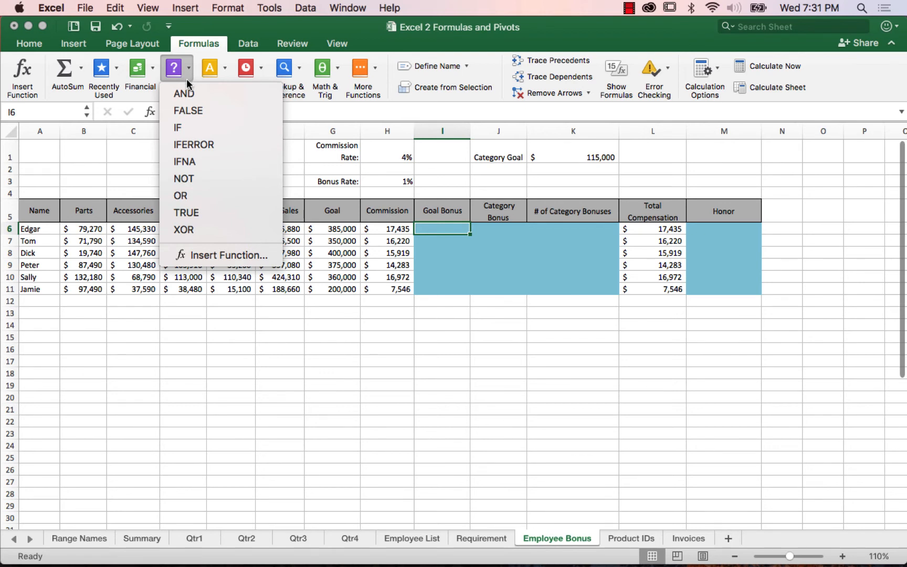
{"action": "left_click", "coordinate": [185, 131]}
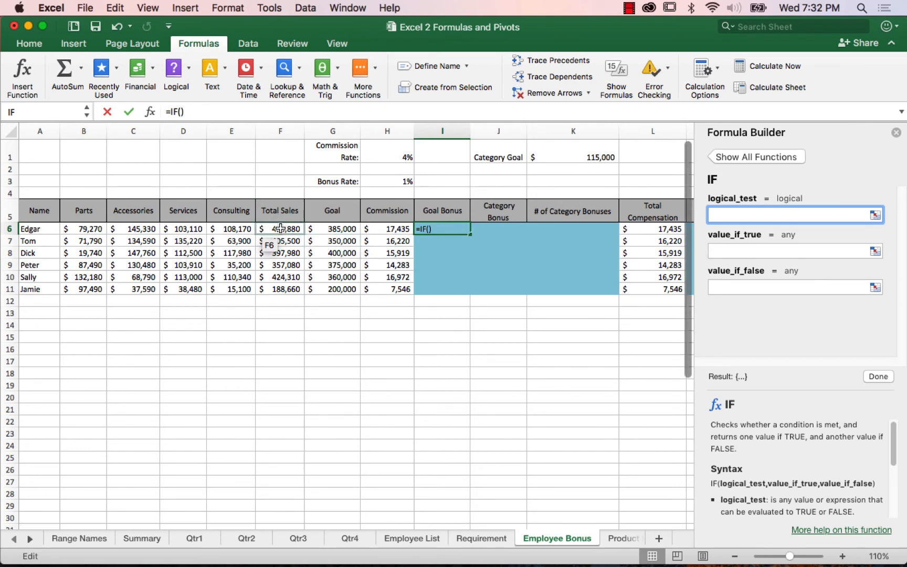
{"action": "left_click", "coordinate": [282, 227]}
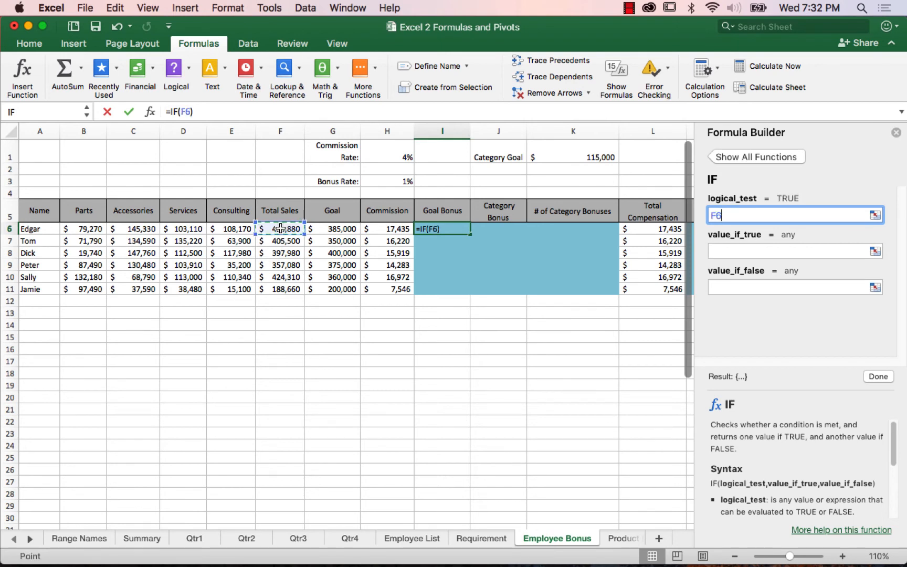
{"action": "type", "text": ">="}
{"action": "left_click", "coordinate": [336, 229]}
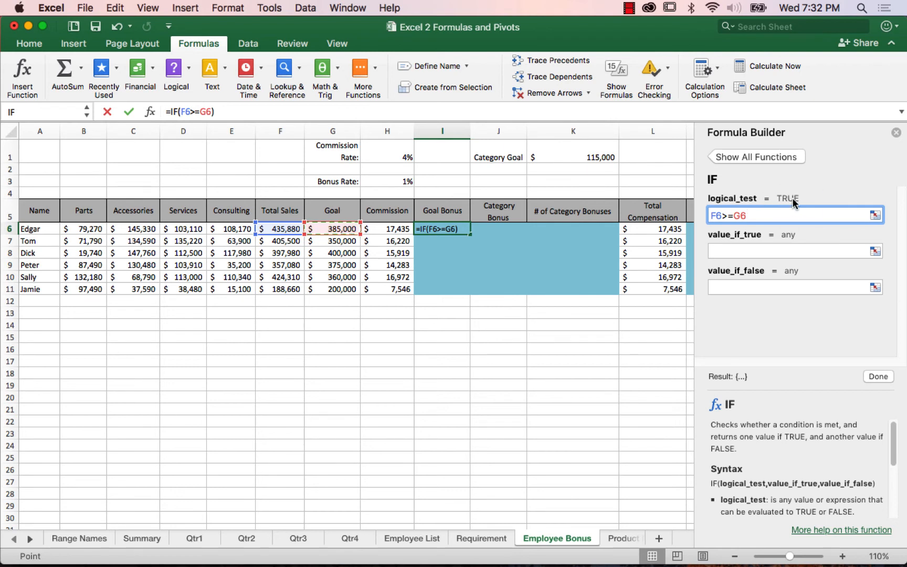
Step: Complete I6's IF function with F6*$H$3 as the true value and 0 as the false value, and fill it down to I11
{"action": "mouse_move", "coordinate": [789, 200]}
{"action": "left_click", "coordinate": [725, 250]}
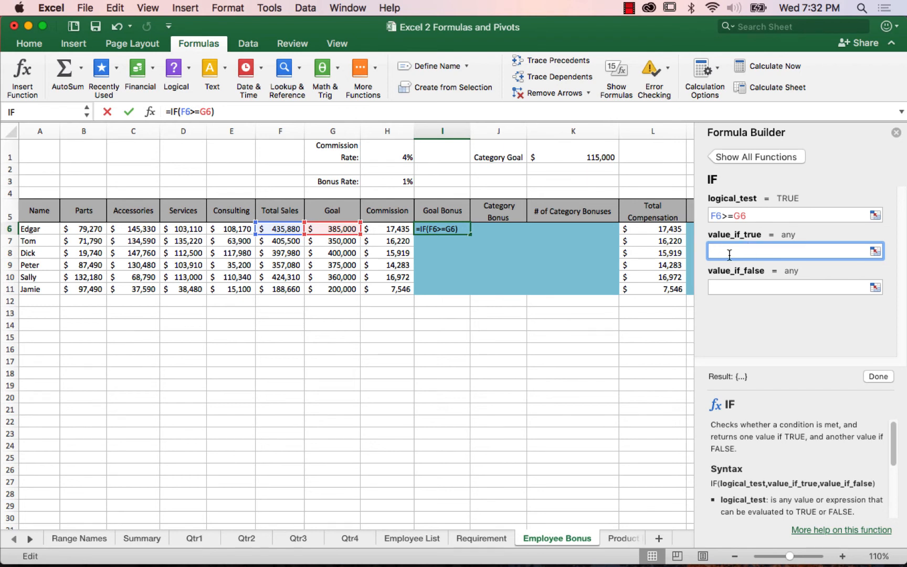
{"action": "left_click", "coordinate": [282, 229]}
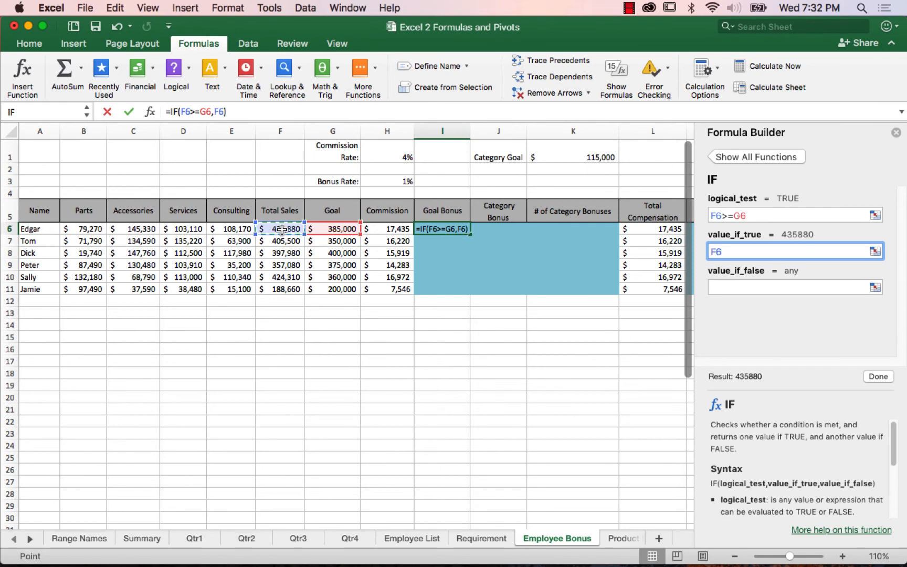
{"action": "type", "text": "*"}
{"action": "left_click", "coordinate": [390, 181]}
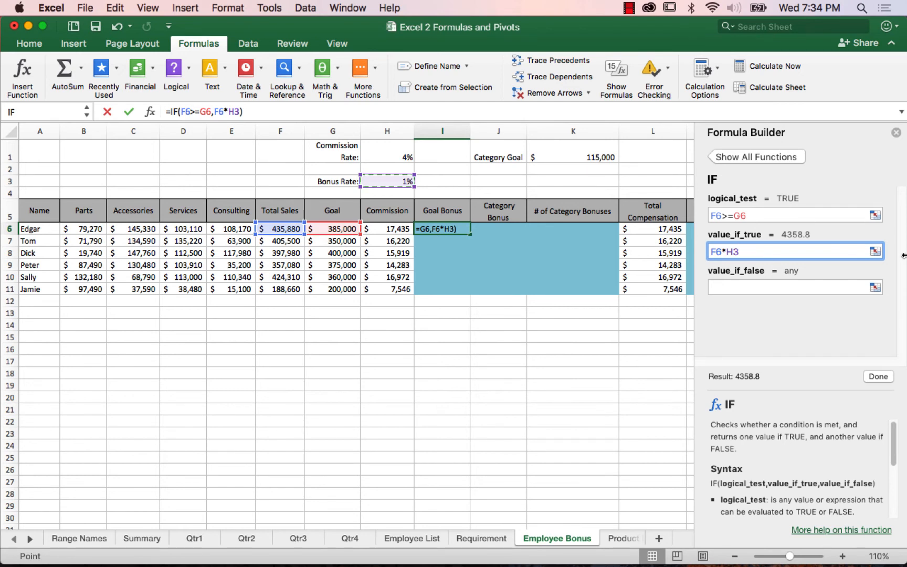
{"action": "key", "text": "F4"}
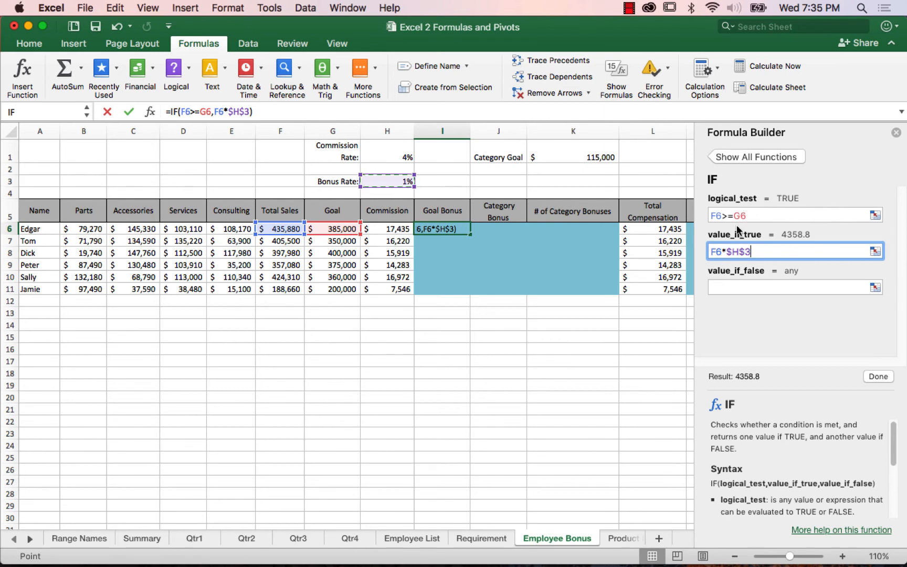
{"action": "left_click", "coordinate": [729, 287]}
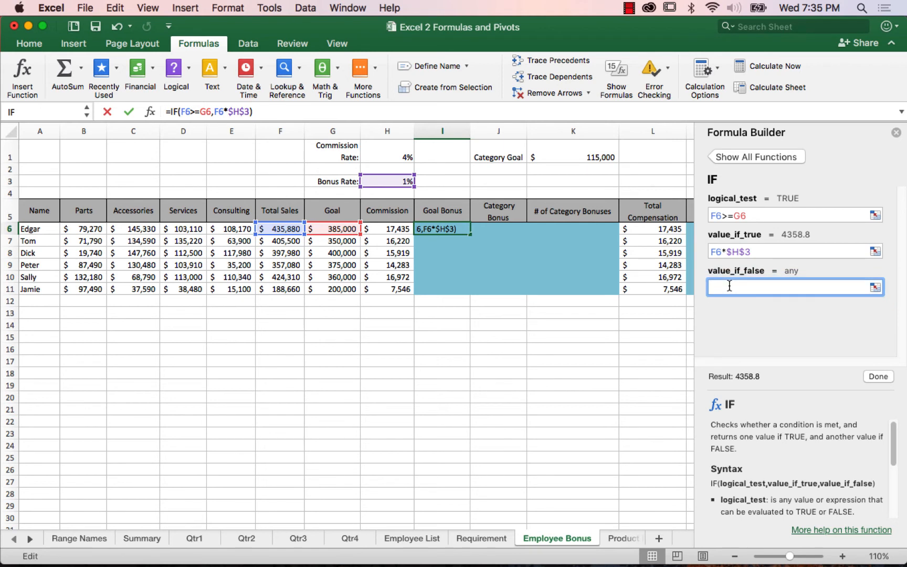
{"action": "type", "text": "0"}
{"action": "key", "text": "Return"}
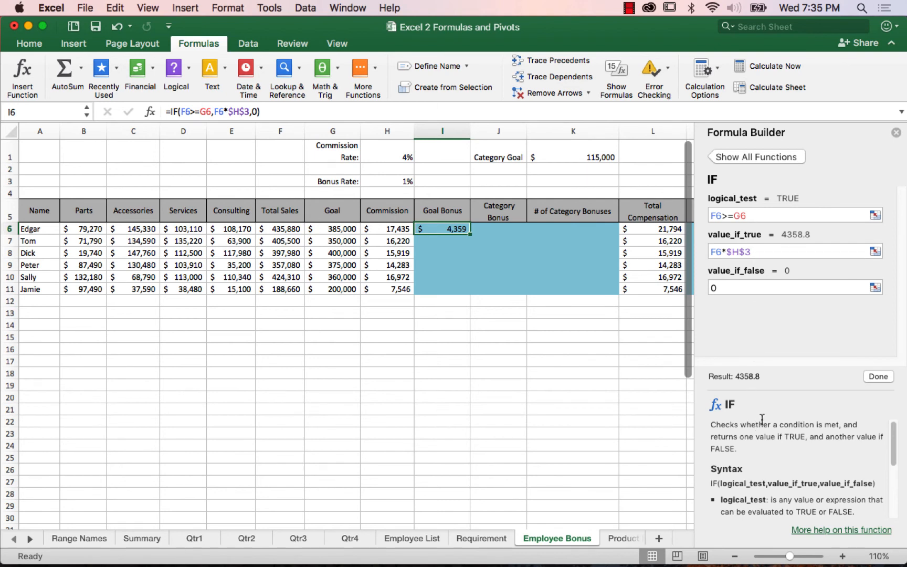
{"action": "double_click", "coordinate": [470, 236]}
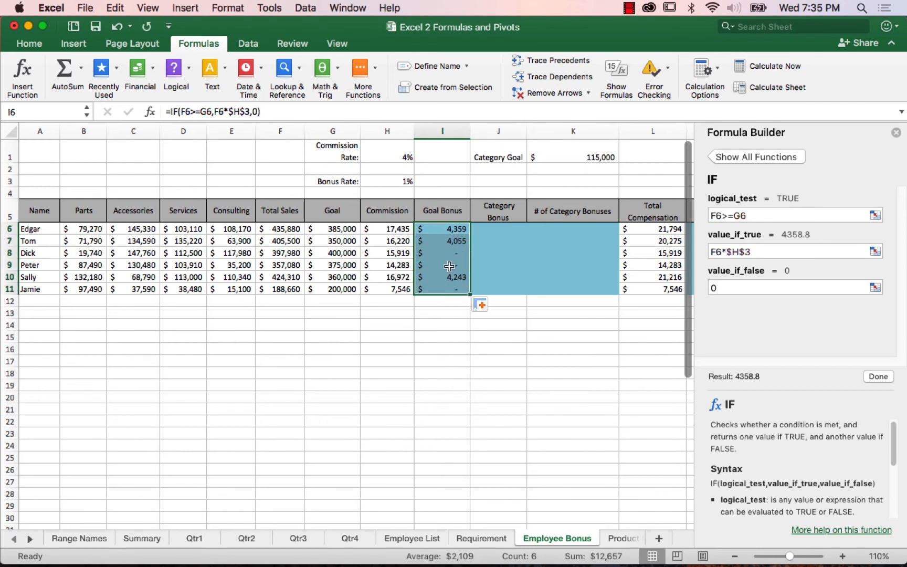
{"action": "left_click", "coordinate": [444, 228]}
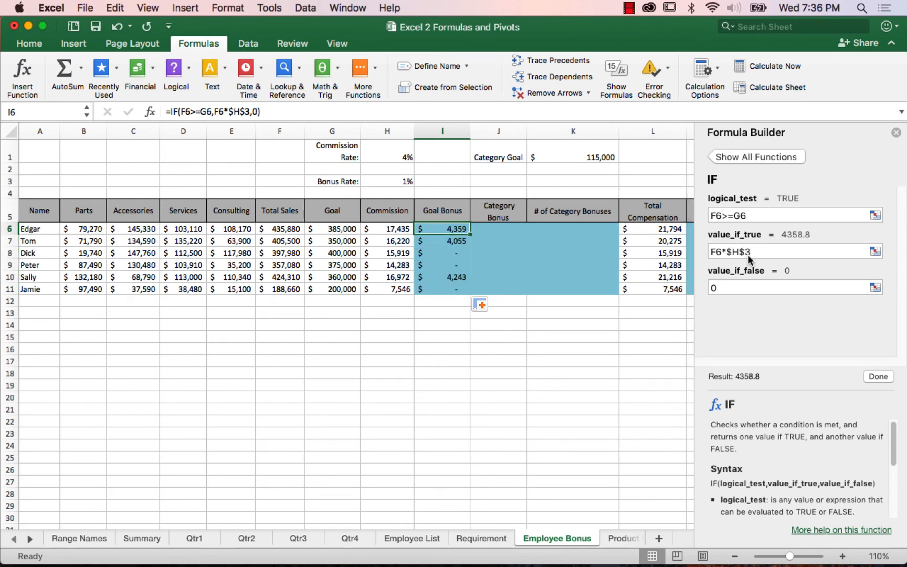
Step: Inspect the filled-down IF formulas in Goal Bonus cells I7, I10 and I11, and return to I6
{"action": "left_click", "coordinate": [461, 240]}
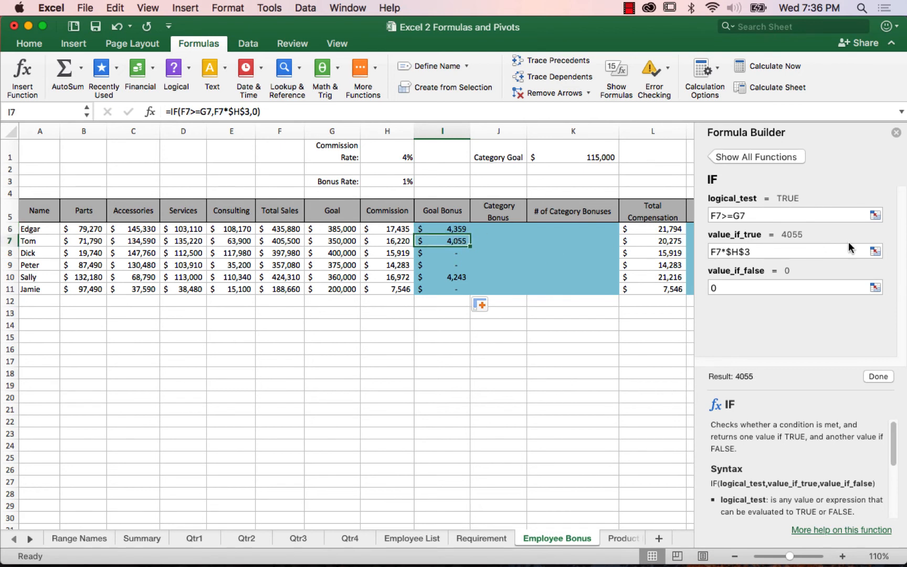
{"action": "left_click", "coordinate": [452, 276]}
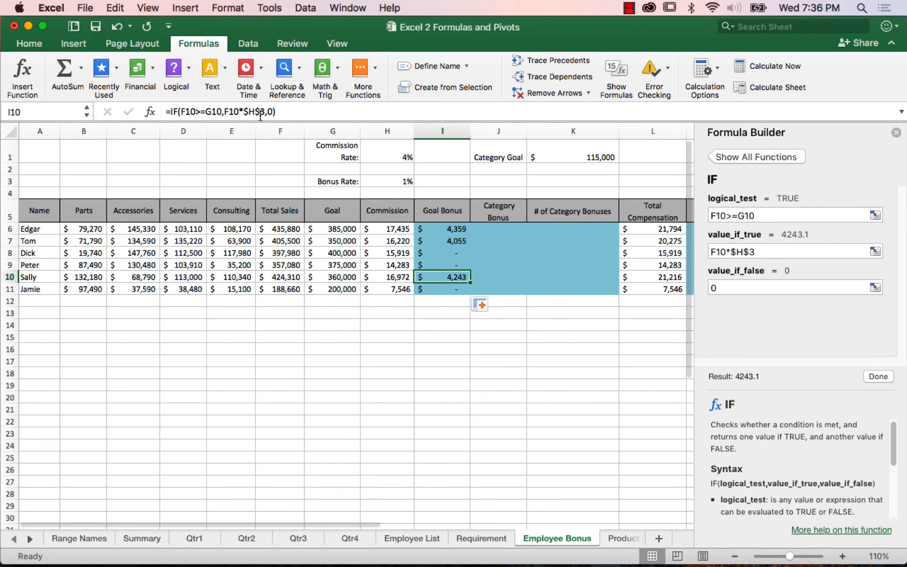
{"action": "left_click", "coordinate": [458, 291]}
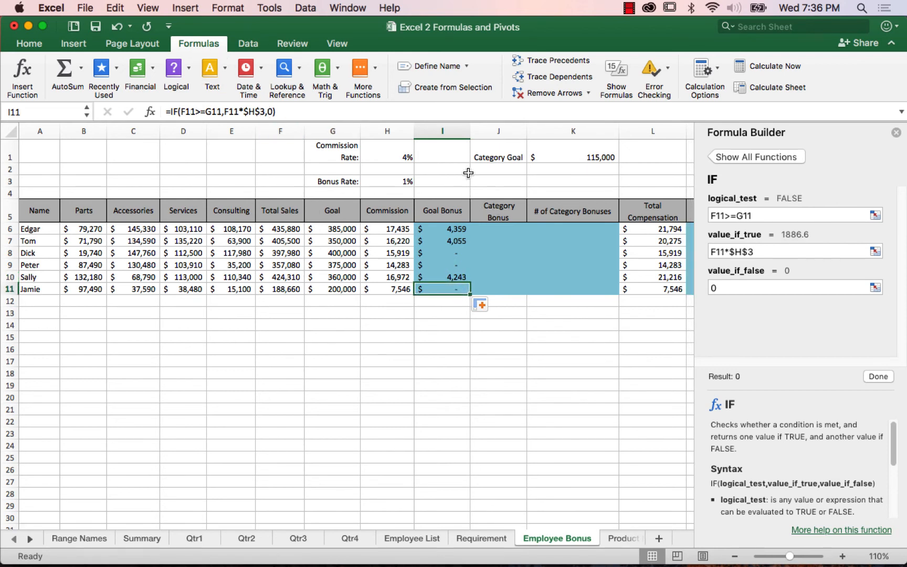
{"action": "left_click", "coordinate": [444, 230]}
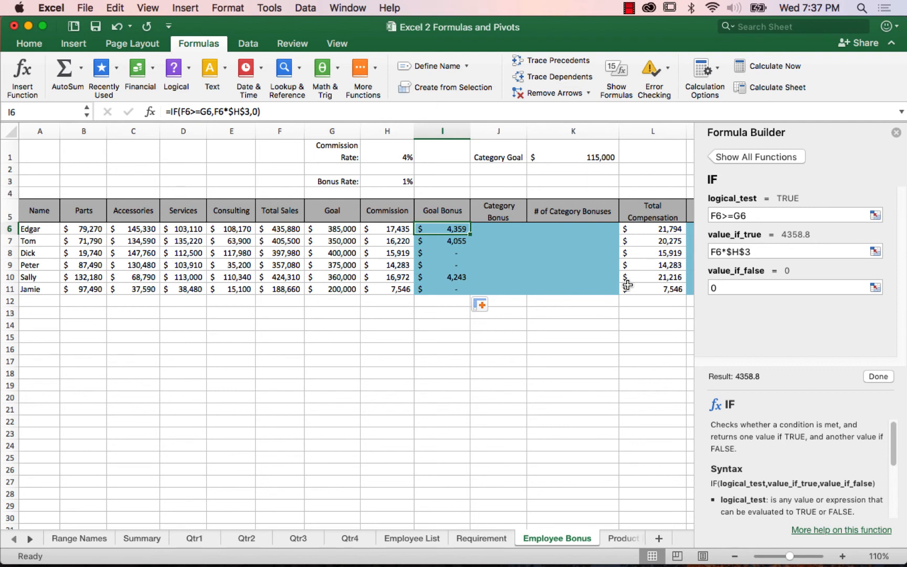
Step: Open the Invoices sheet and close the Formula Builder
{"action": "left_click", "coordinate": [425, 524]}
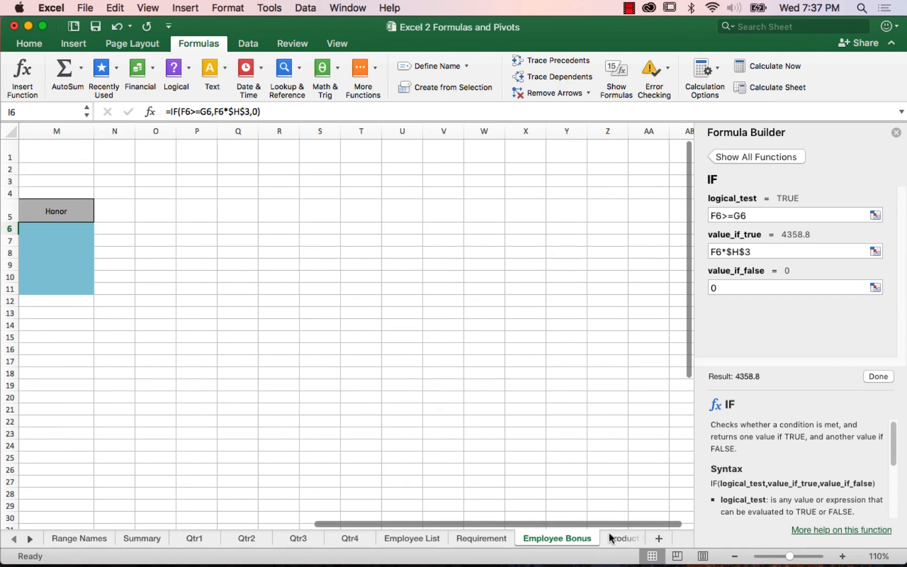
{"action": "left_click", "coordinate": [29, 540]}
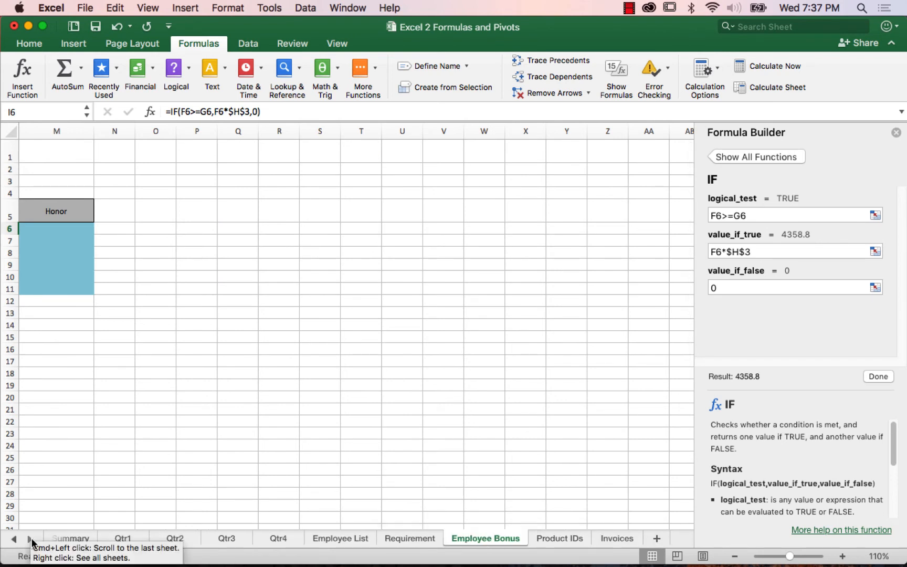
{"action": "left_click", "coordinate": [618, 538]}
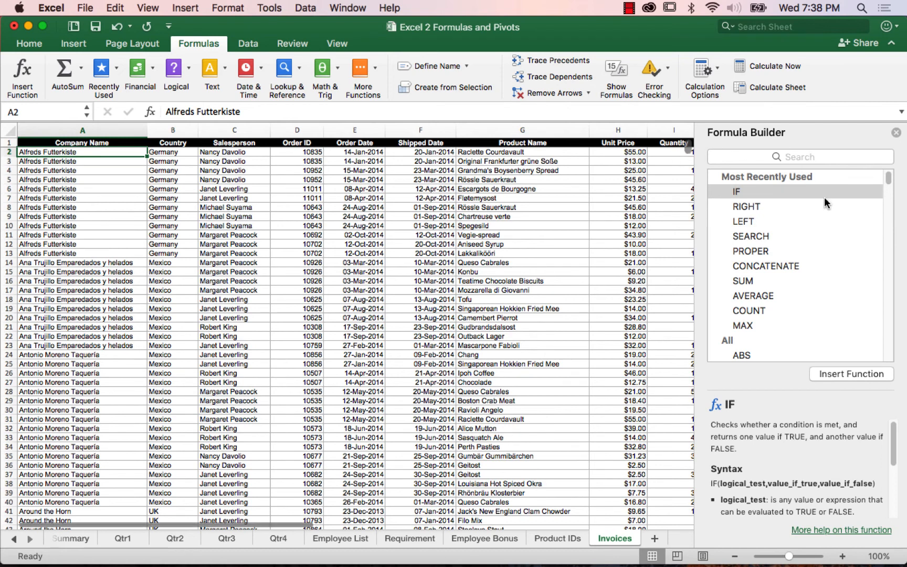
{"action": "left_click", "coordinate": [896, 133]}
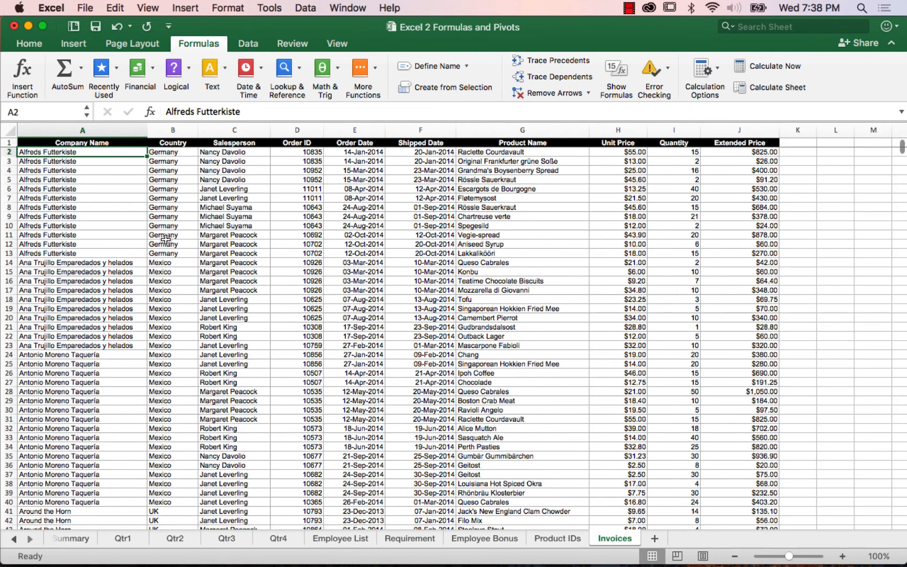
Step: Examine the Invoices list's Company Name header, its last row and the Extended Price formula in J2, ending at A2
{"action": "left_click", "coordinate": [69, 164]}
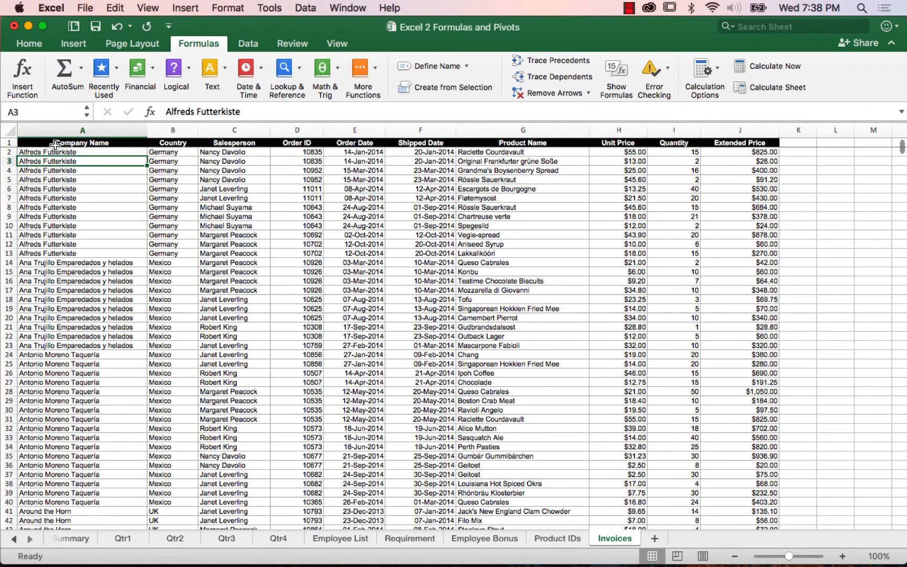
{"action": "left_click", "coordinate": [55, 144]}
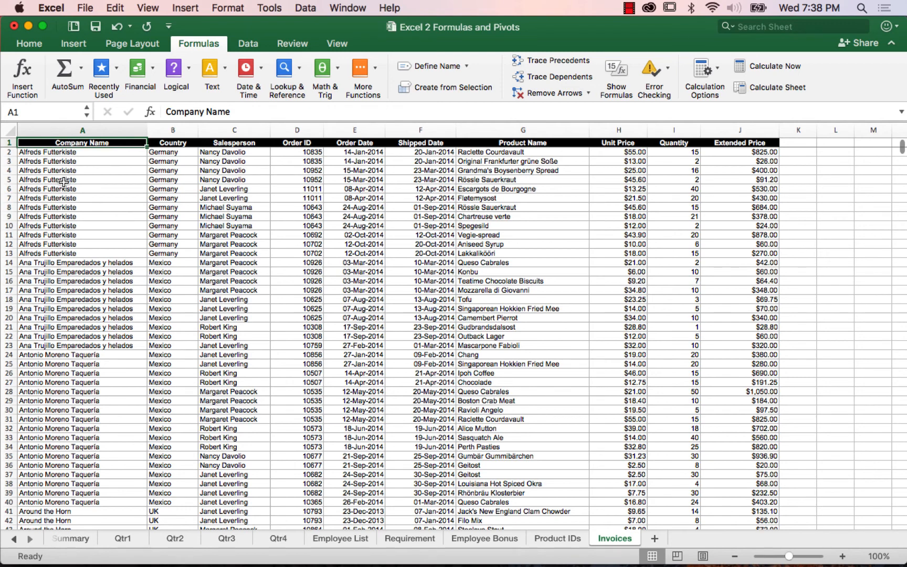
{"action": "key", "text": "ctrl+Down"}
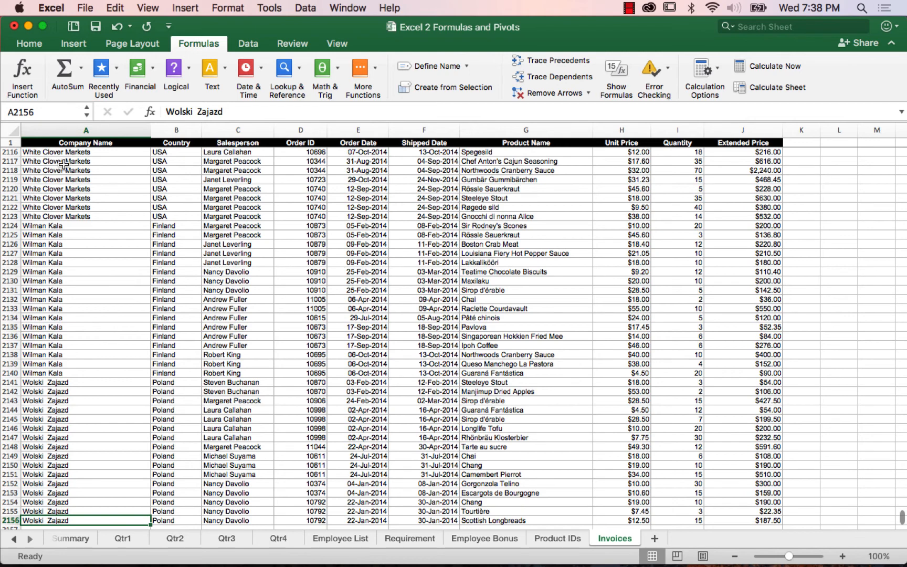
{"action": "key", "text": "ctrl+Up"}
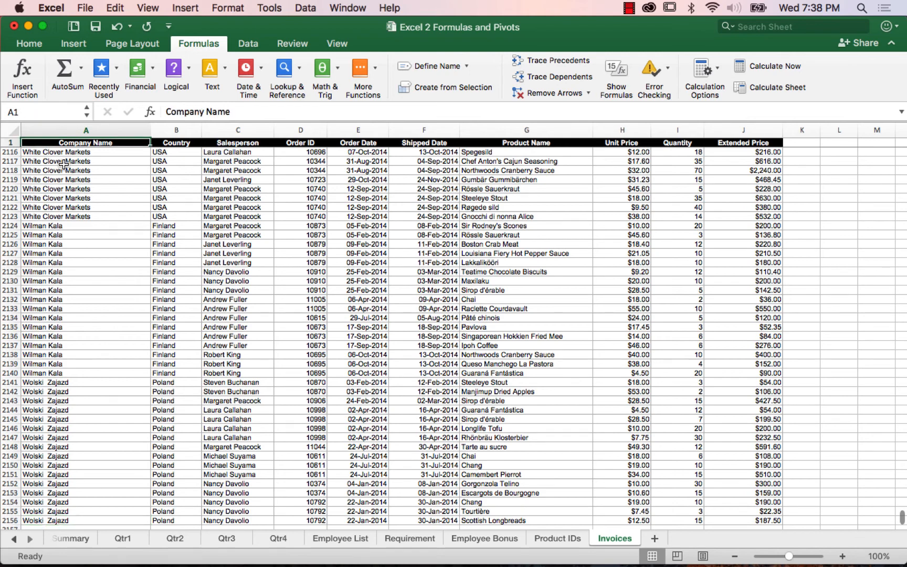
{"action": "key", "text": "Down"}
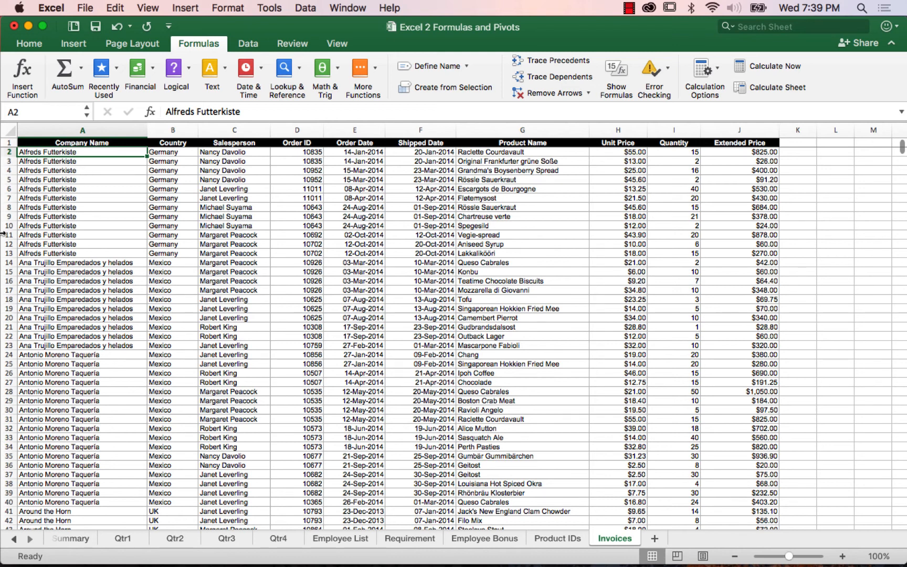
{"action": "left_click", "coordinate": [746, 152]}
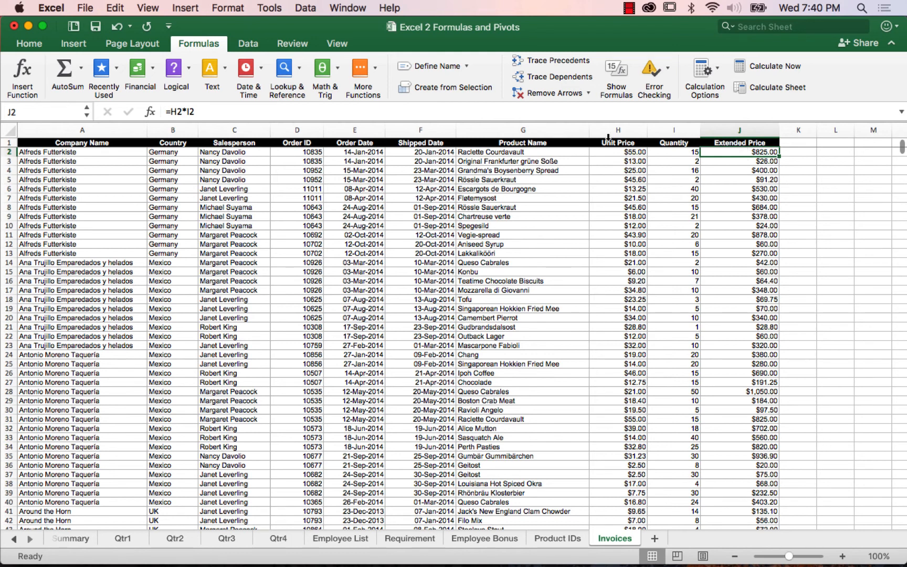
{"action": "left_click", "coordinate": [74, 153]}
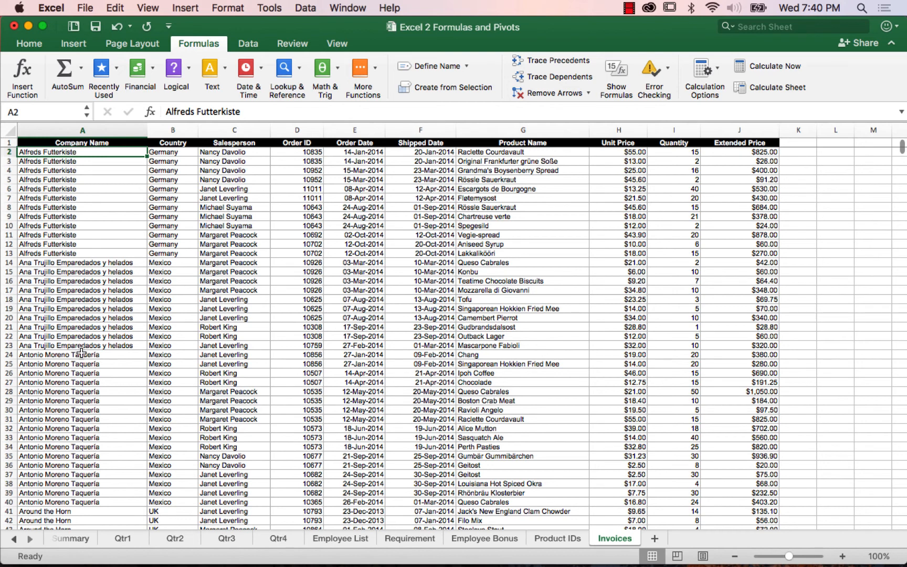
Step: Clear the repeated company names and countries in A3:B13 and A15:B23 of the Invoices sheet
{"action": "left_click", "coordinate": [62, 161]}
{"action": "left_click_drag", "start_coordinate": [62, 161], "coordinate": [157, 252]}
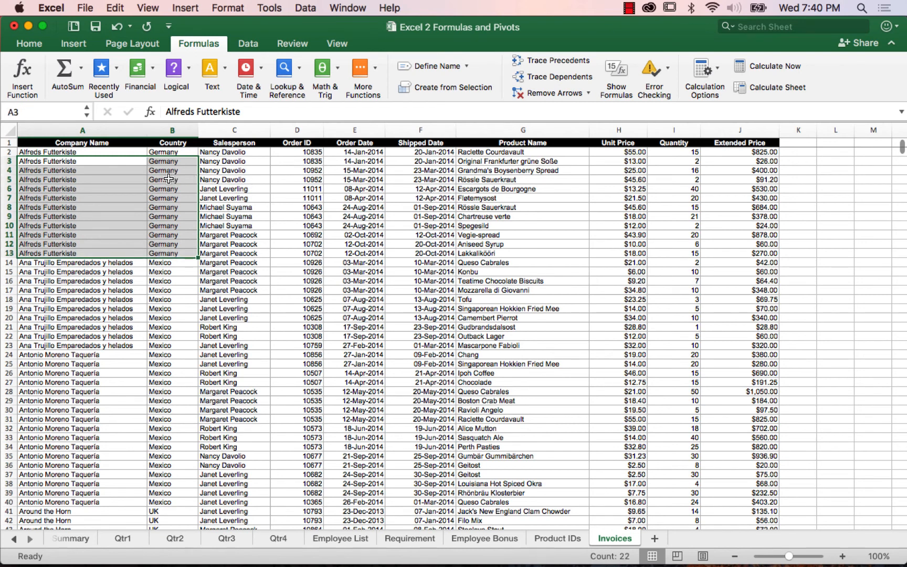
{"action": "key", "text": "Delete"}
{"action": "left_click_drag", "start_coordinate": [63, 273], "coordinate": [153, 343]}
{"action": "key", "text": "Delete"}
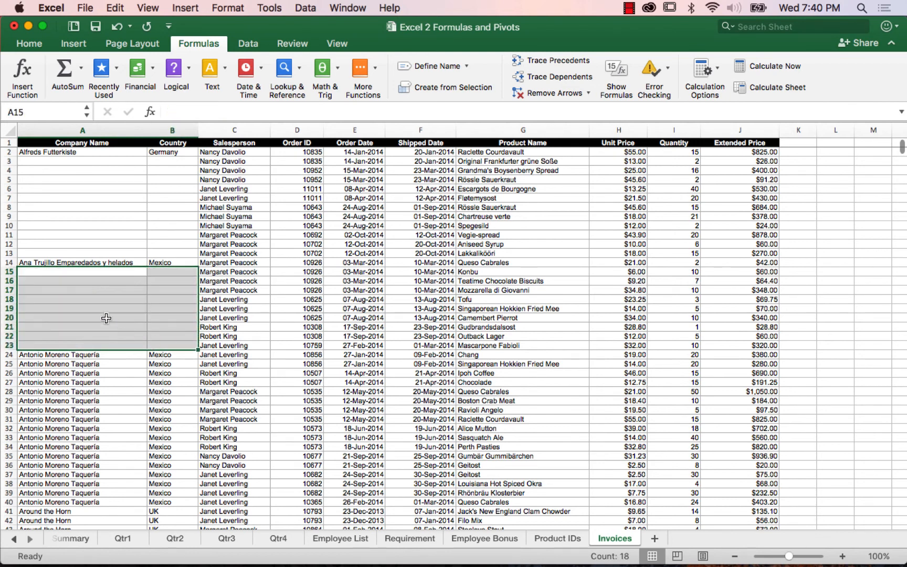
Step: Undo both deletions of the repeated company names and countries
{"action": "left_click", "coordinate": [74, 153]}
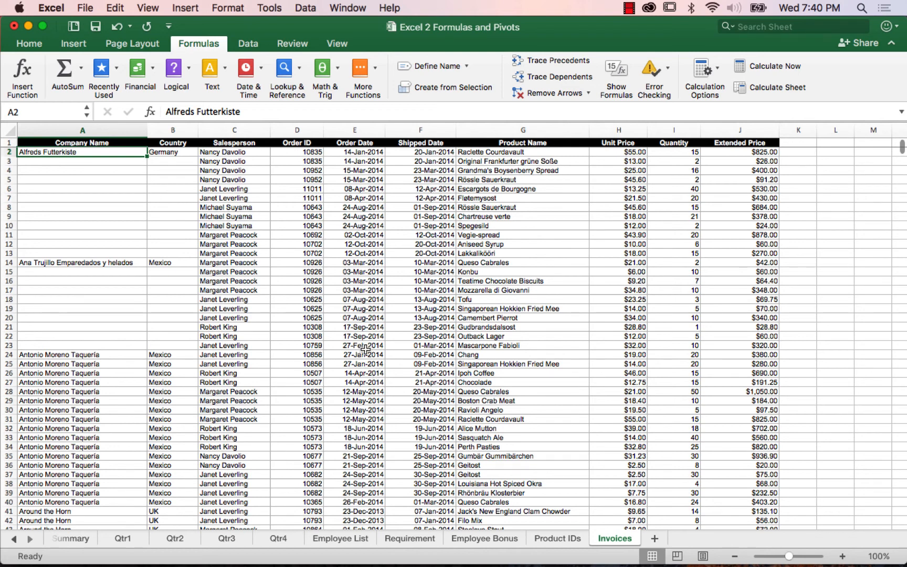
{"action": "left_click", "coordinate": [122, 27]}
{"action": "left_click", "coordinate": [122, 27]}
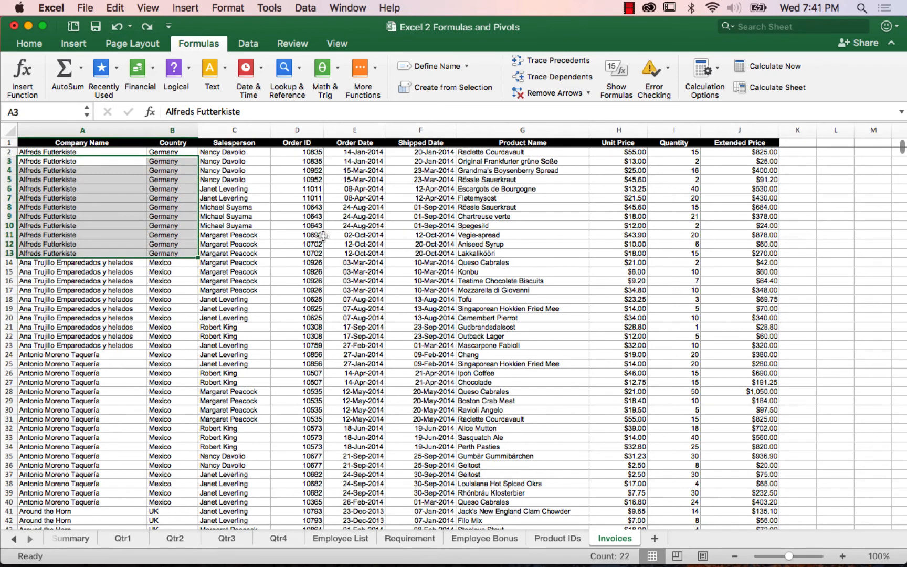
Step: Insert a recommended PivotTable from the Invoices data, starting from a cell in the Order Date column
{"action": "left_click", "coordinate": [355, 229]}
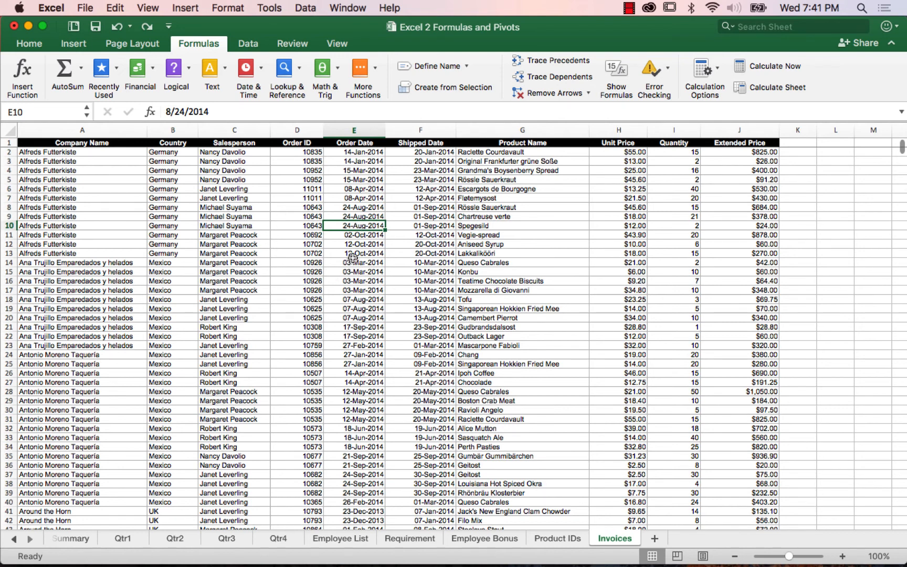
{"action": "key", "text": "Down"}
{"action": "key", "text": "Down"}
{"action": "key", "text": "Down"}
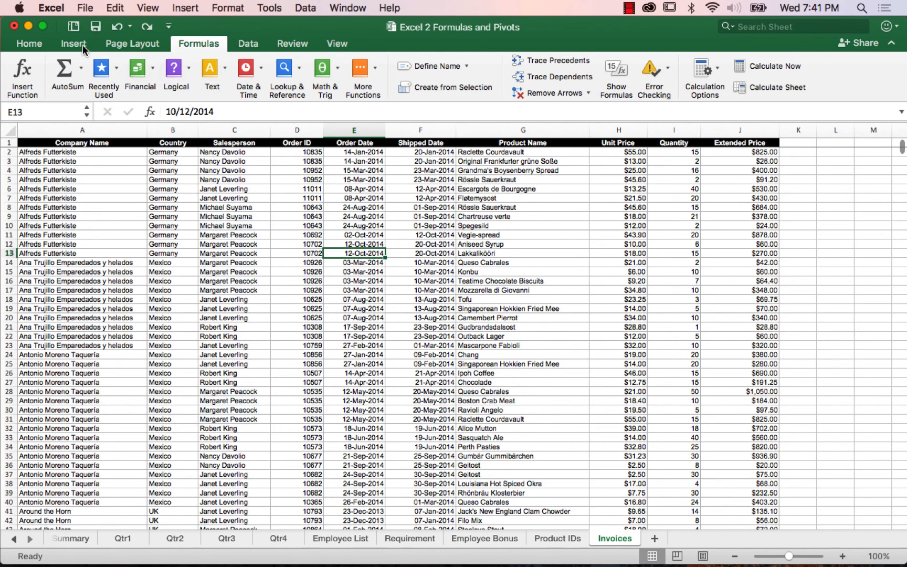
{"action": "left_click", "coordinate": [73, 43]}
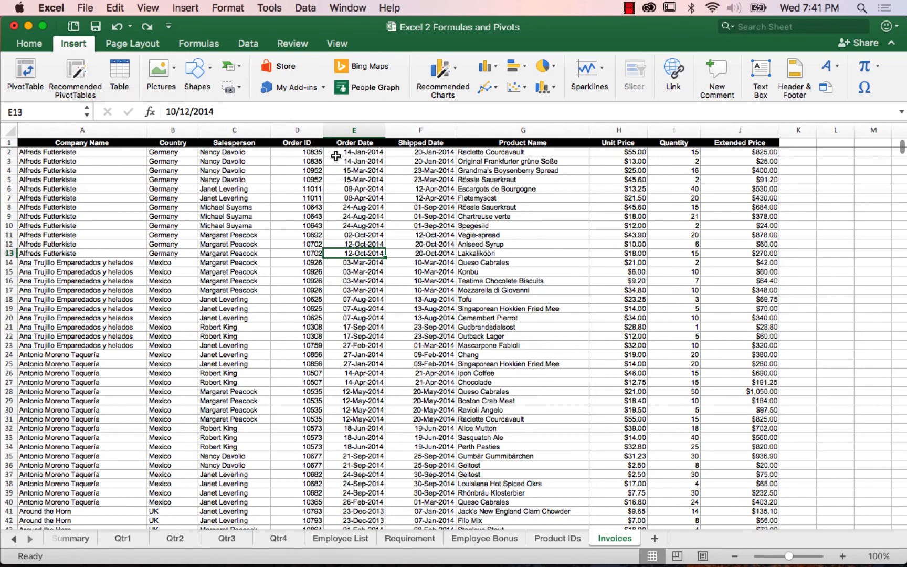
{"action": "left_click", "coordinate": [77, 70]}
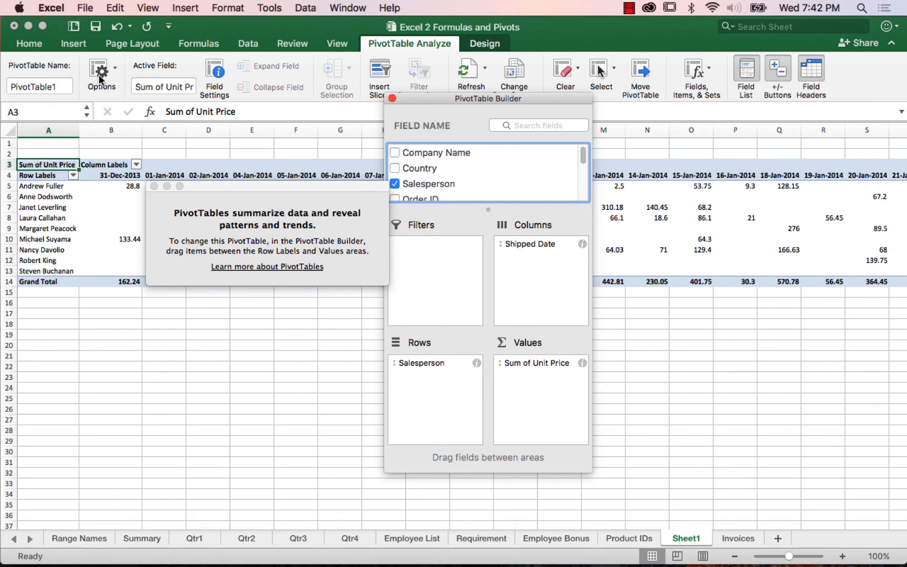
Step: Dismiss the PivotTable tip and undo the automatic PivotTable
{"action": "left_click", "coordinate": [116, 30]}
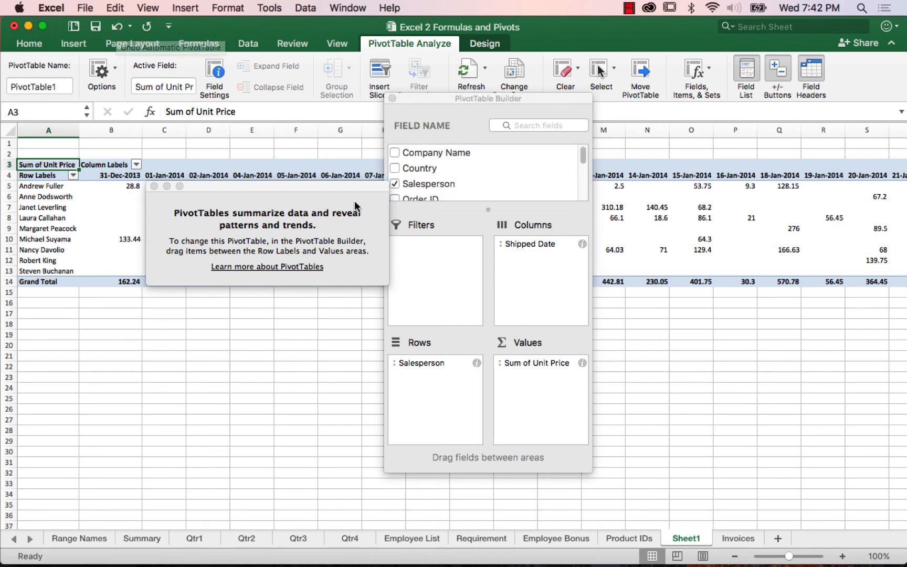
{"action": "left_click", "coordinate": [154, 186]}
{"action": "left_click", "coordinate": [117, 27]}
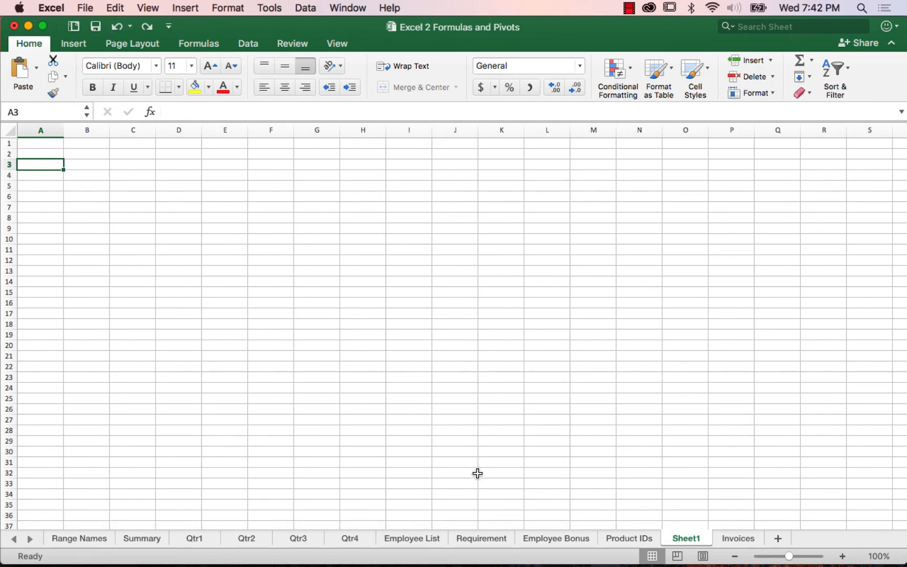
Step: Create a blank PivotTable on a new worksheet from the Invoices range $A$1:$J$2156
{"action": "left_click", "coordinate": [742, 542]}
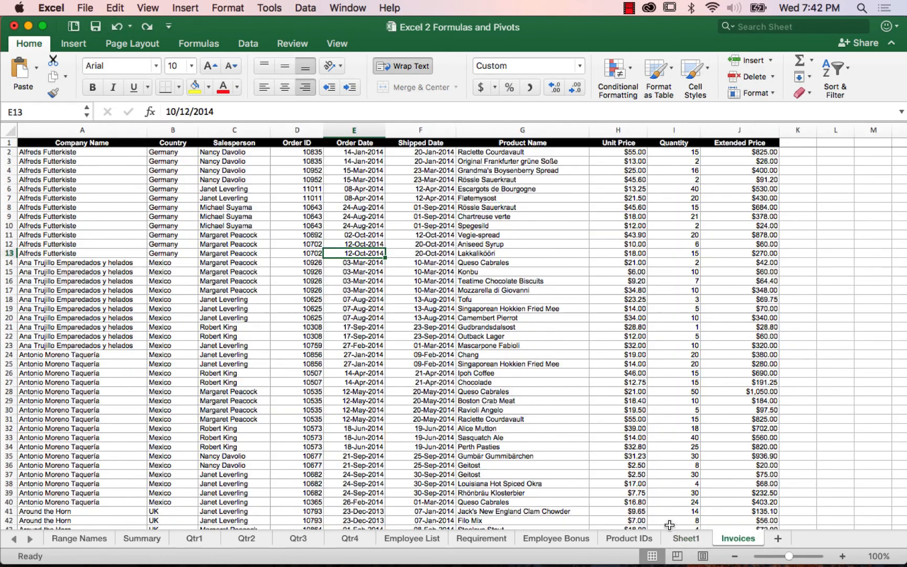
{"action": "left_click", "coordinate": [293, 254]}
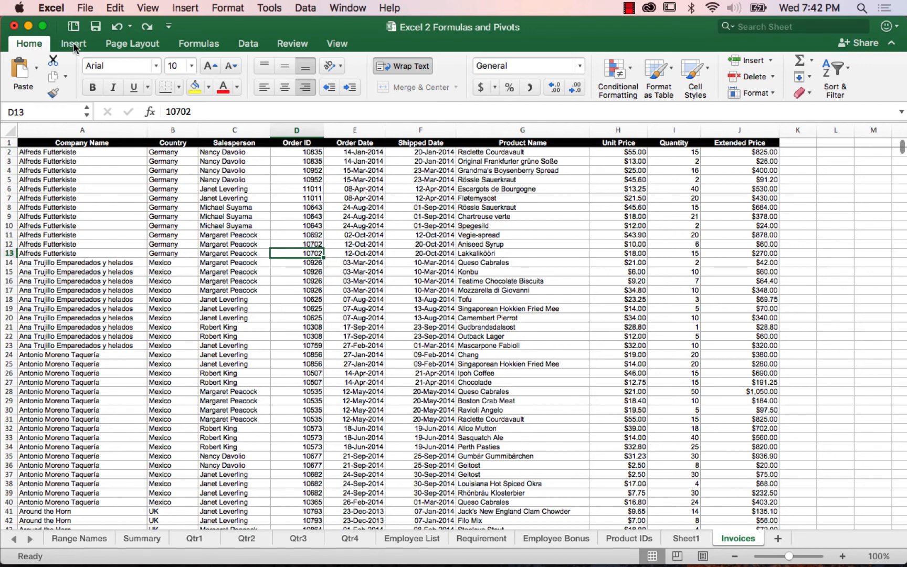
{"action": "left_click", "coordinate": [73, 44]}
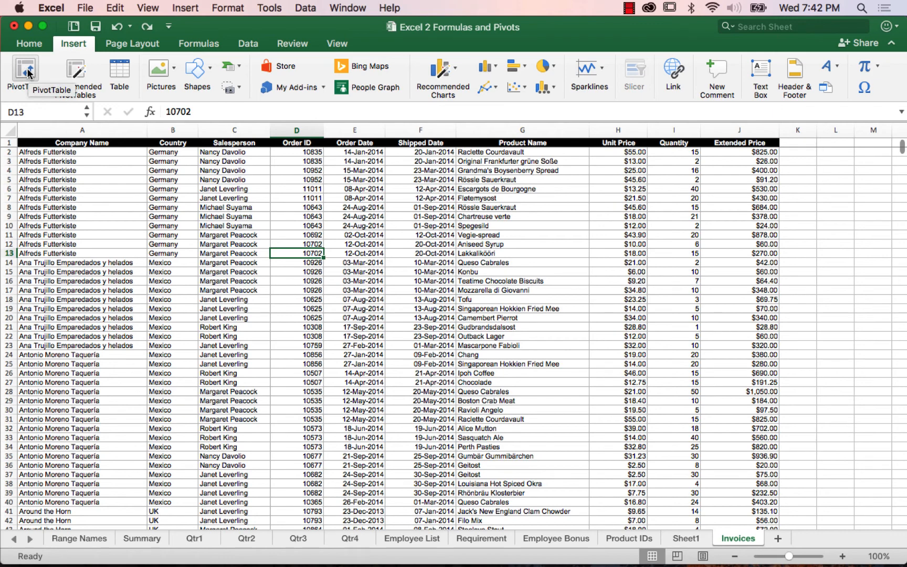
{"action": "left_click", "coordinate": [29, 72]}
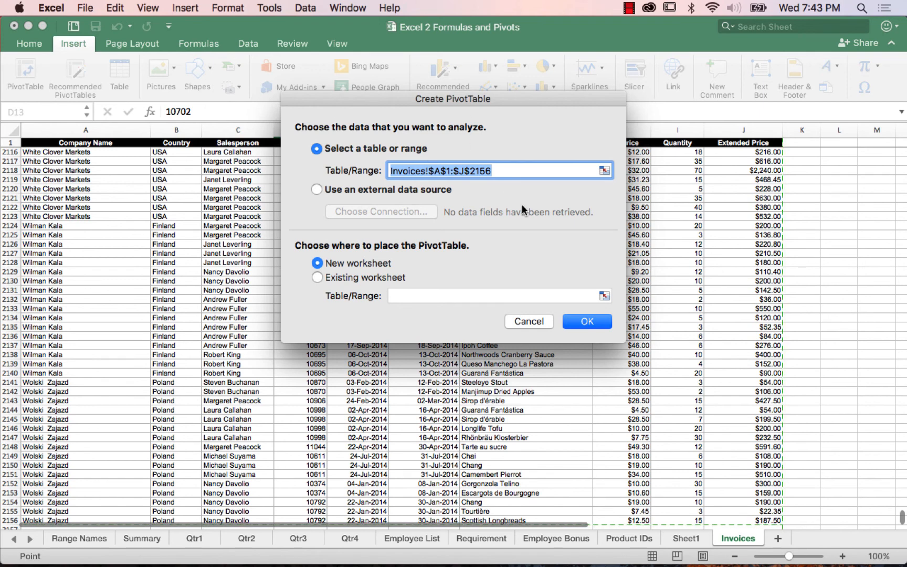
{"action": "left_click", "coordinate": [587, 324]}
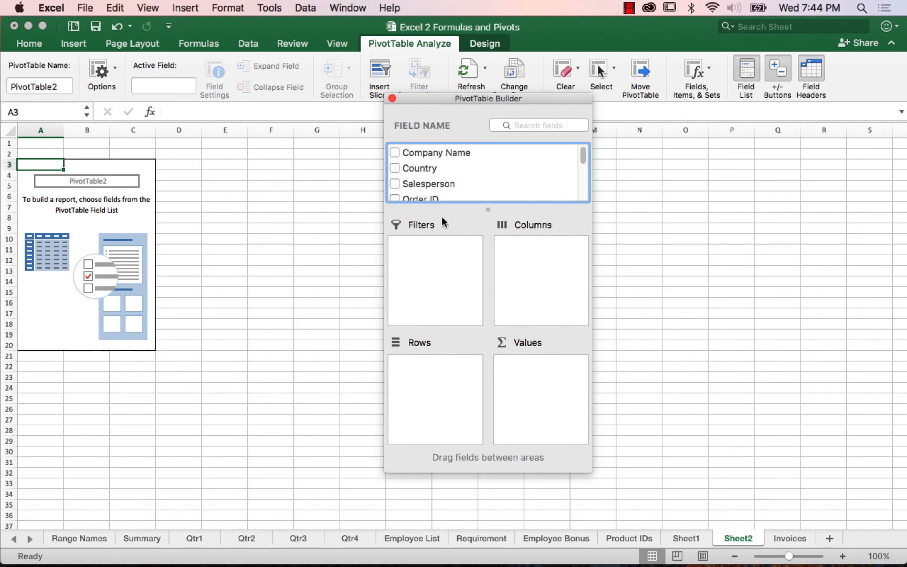
Step: Add the Salesperson field to the PivotTable and place it in the Rows area instead of Values
{"action": "left_click", "coordinate": [395, 185]}
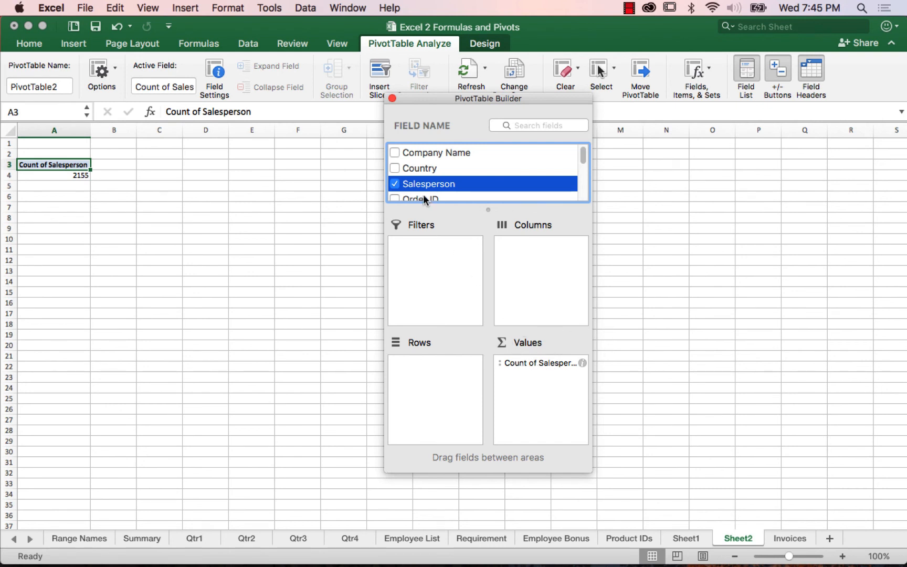
{"action": "left_click", "coordinate": [553, 362]}
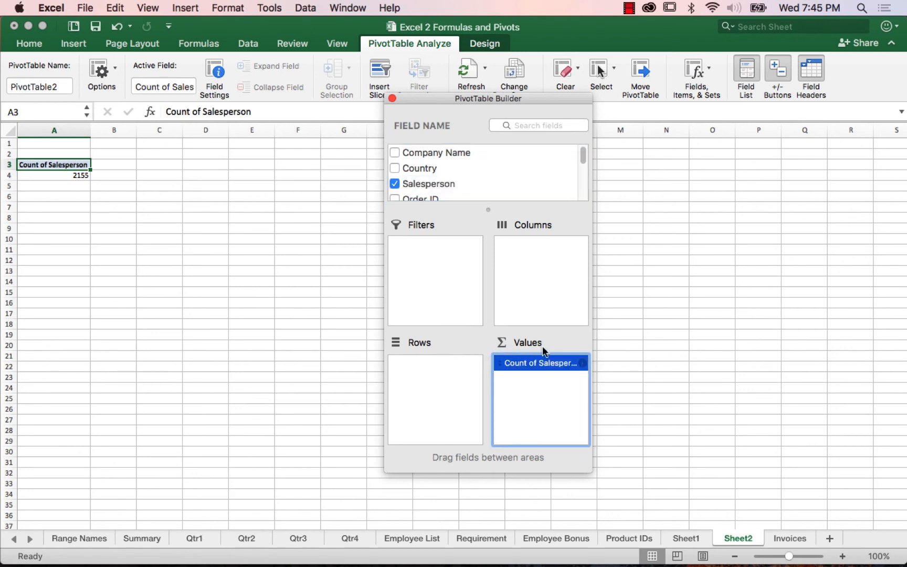
{"action": "left_click_drag", "start_coordinate": [557, 361], "coordinate": [437, 371]}
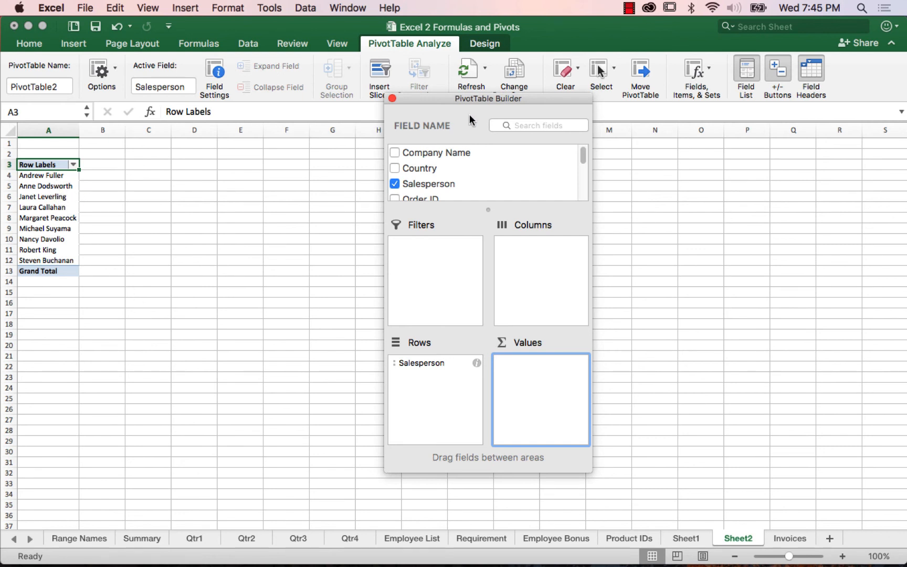
Step: Add the Extended Price field to the PivotTable's Values area as a sum
{"action": "left_click_drag", "start_coordinate": [584, 155], "coordinate": [582, 195]}
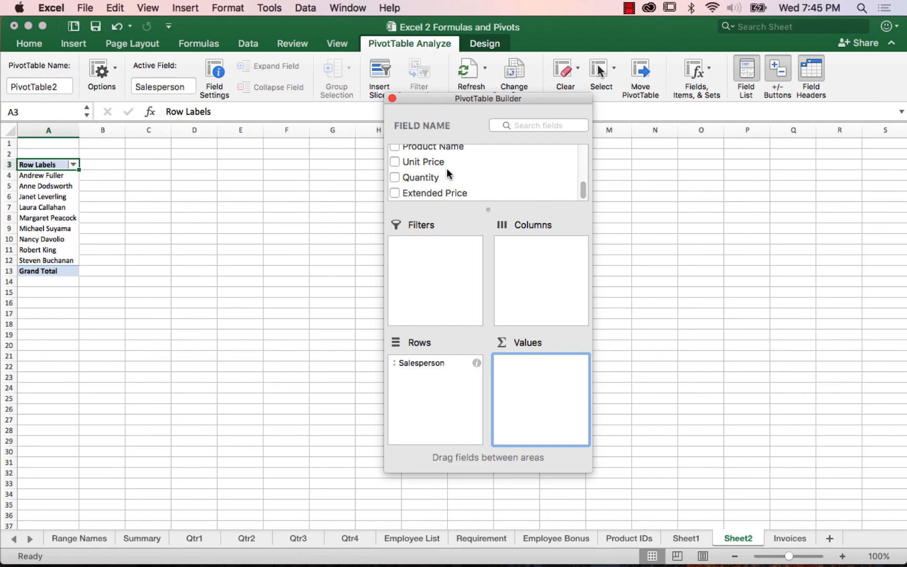
{"action": "left_click", "coordinate": [395, 192]}
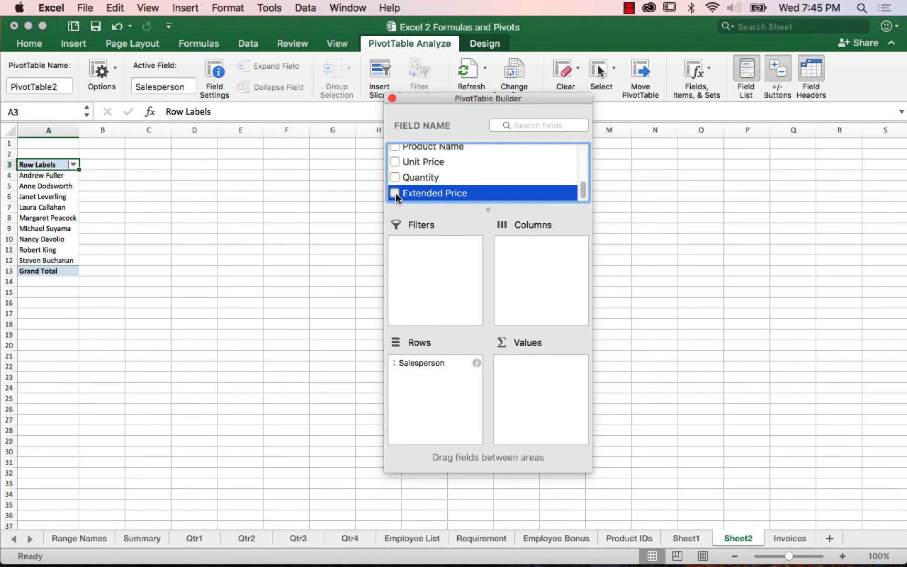
{"action": "left_click", "coordinate": [394, 193]}
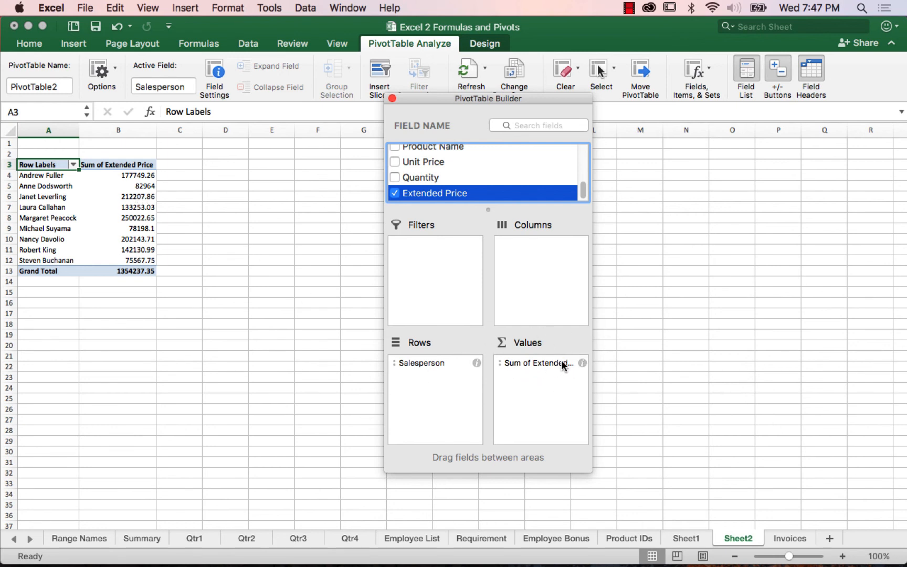
Step: Format the Sum of Extended Price values as Number with 0 decimal places and a 1000 separator, keeping the Sum calculation
{"action": "left_click", "coordinate": [582, 363]}
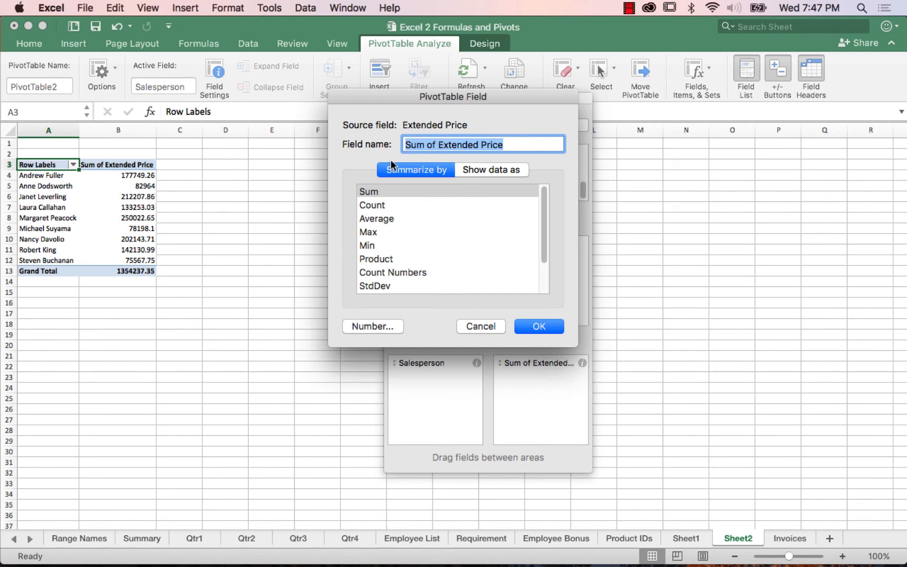
{"action": "left_click", "coordinate": [386, 192]}
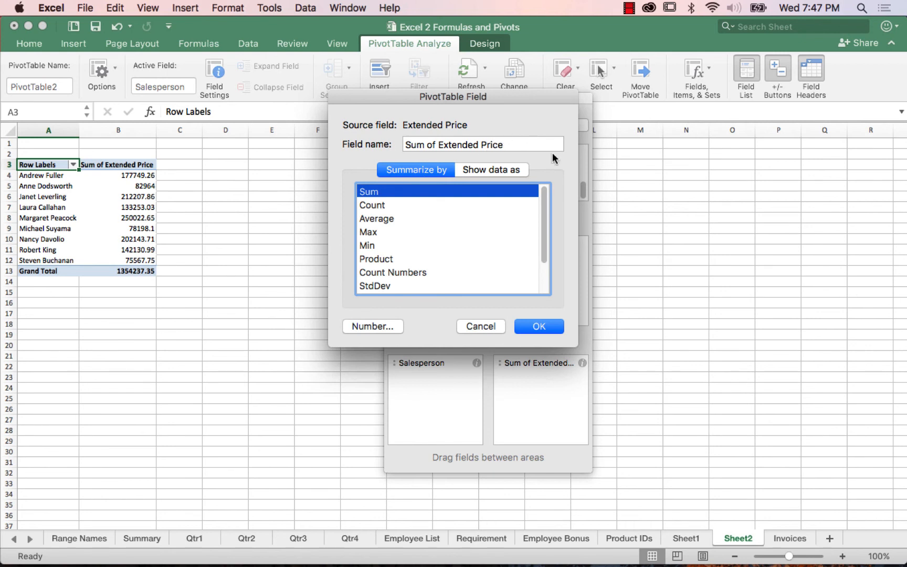
{"action": "left_click", "coordinate": [372, 326]}
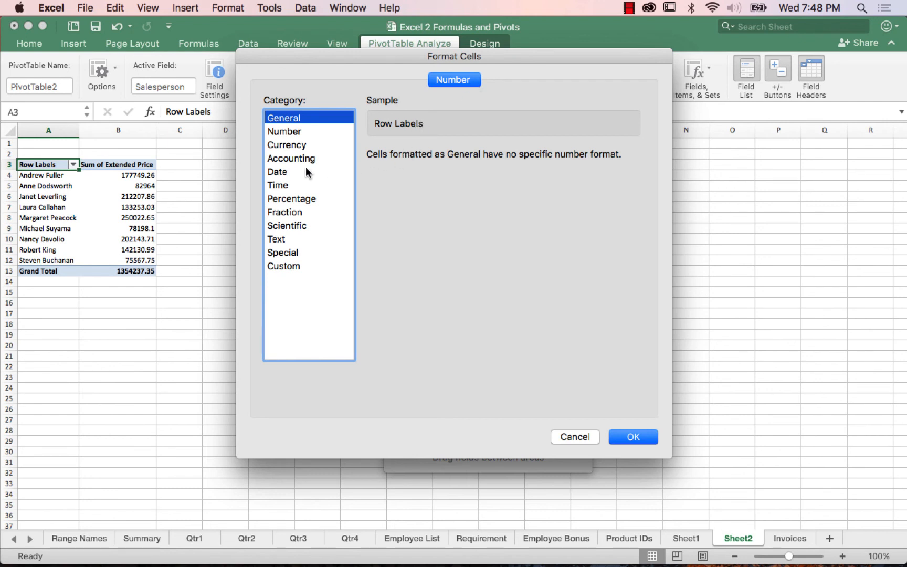
{"action": "left_click", "coordinate": [291, 131]}
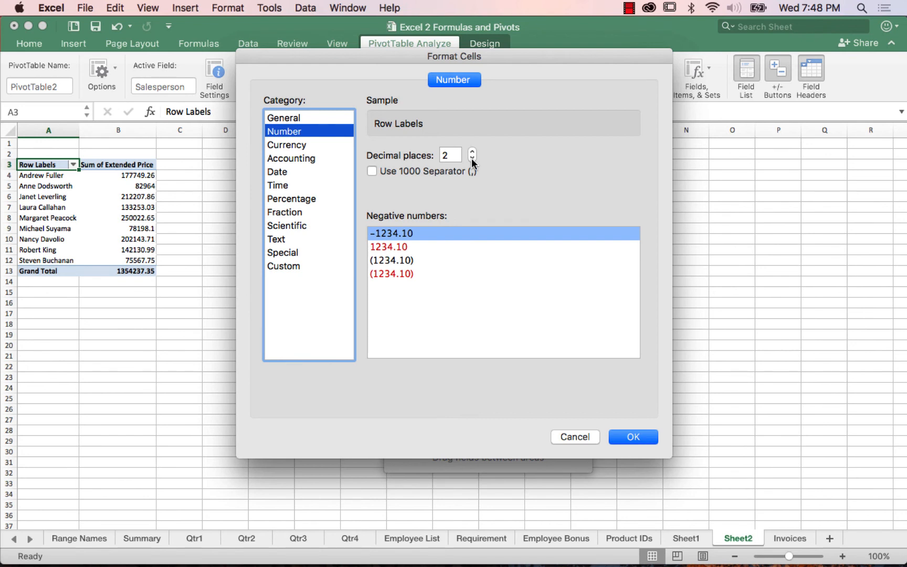
{"action": "left_click", "coordinate": [472, 158]}
{"action": "left_click", "coordinate": [472, 159]}
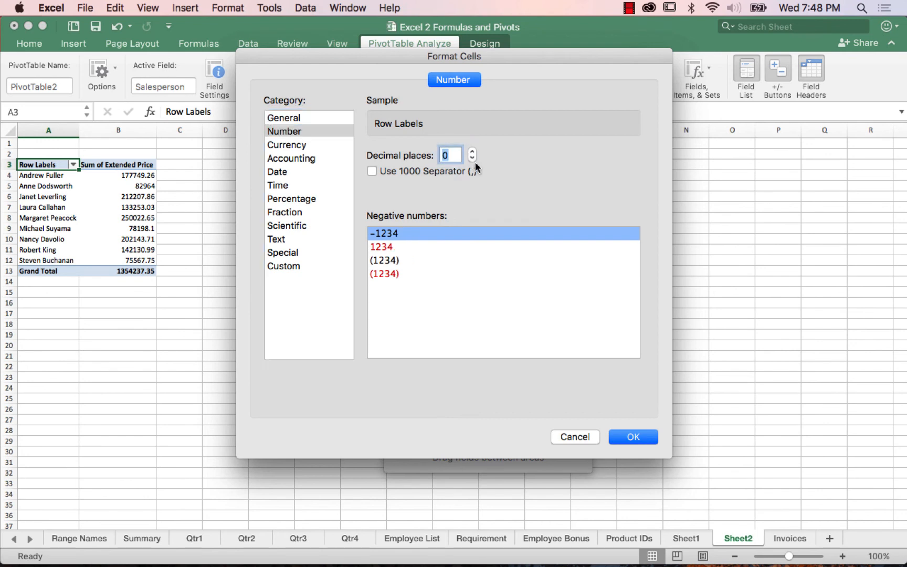
{"action": "left_click", "coordinate": [372, 172]}
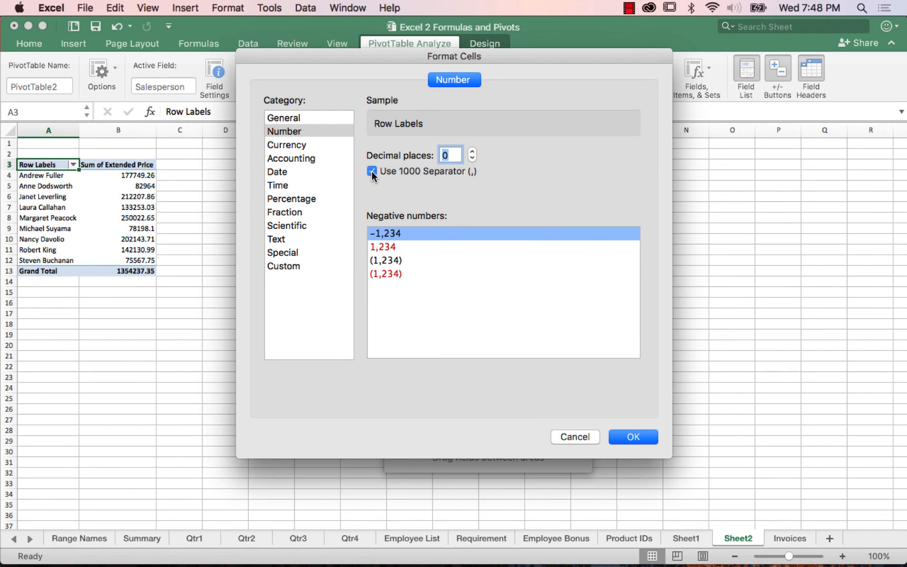
{"action": "left_click", "coordinate": [629, 437]}
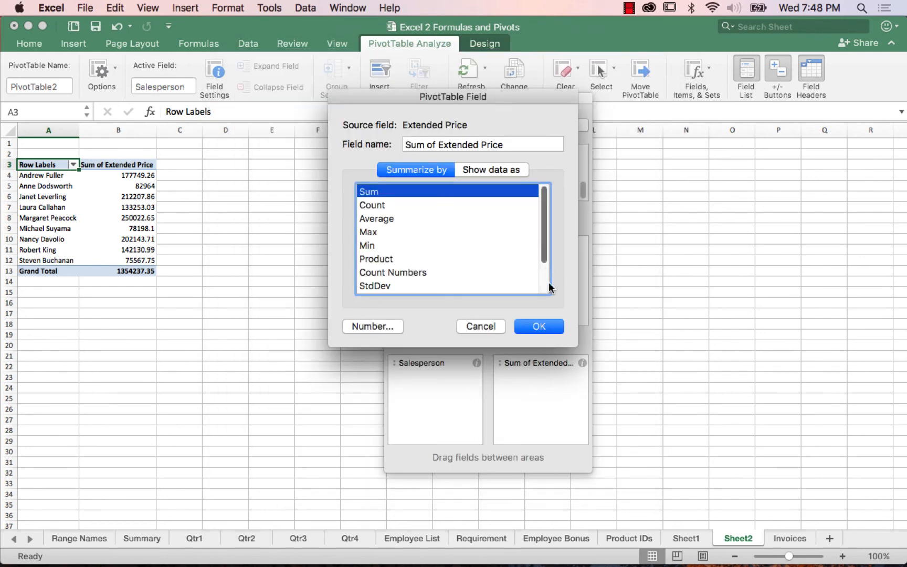
{"action": "left_click", "coordinate": [549, 330]}
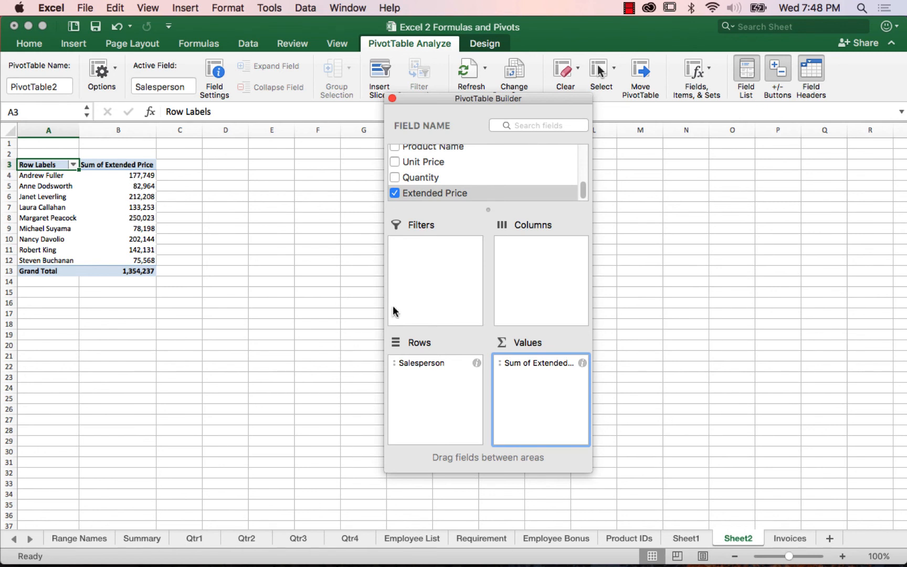
Step: Sort the PivotTable's salespeople by Sum of Extended Price from largest to smallest
{"action": "right_click", "coordinate": [139, 208]}
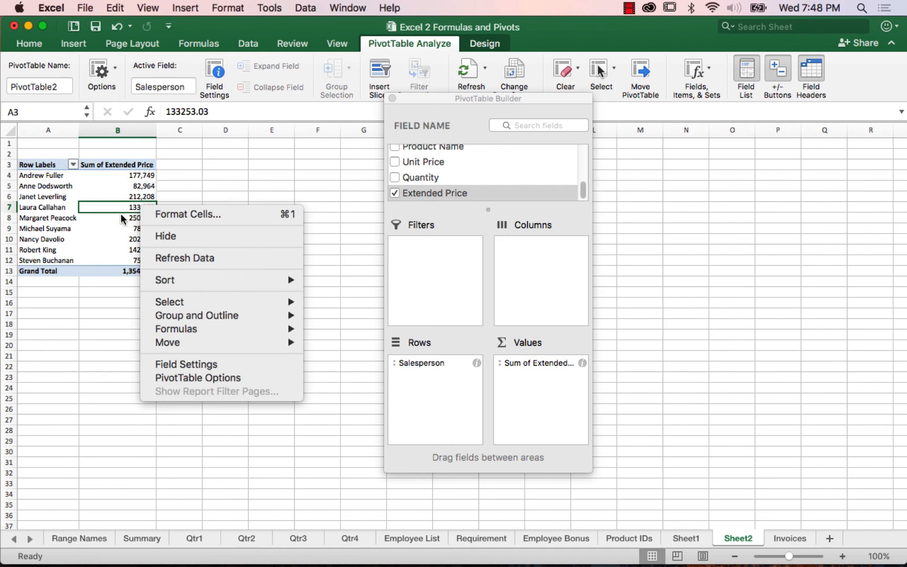
{"action": "left_click", "coordinate": [44, 195]}
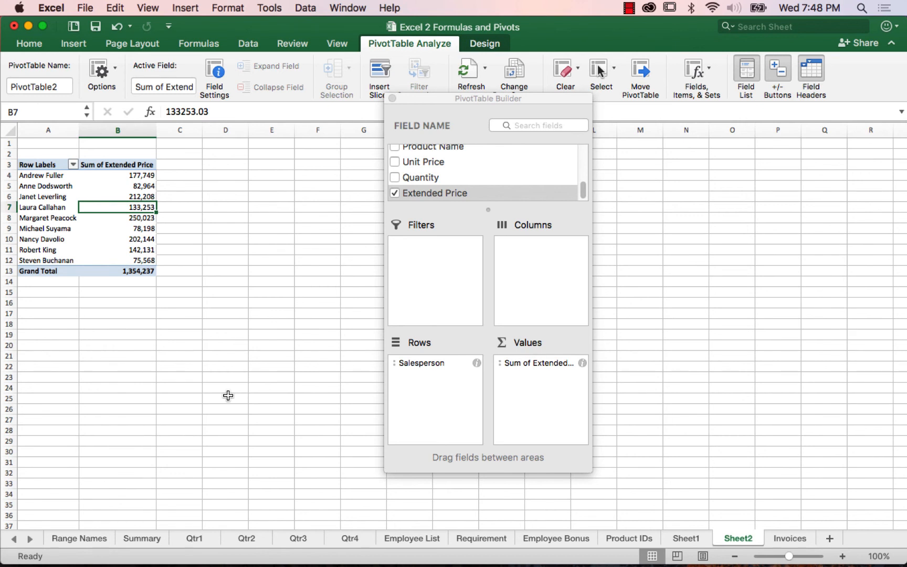
{"action": "right_click", "coordinate": [138, 197]}
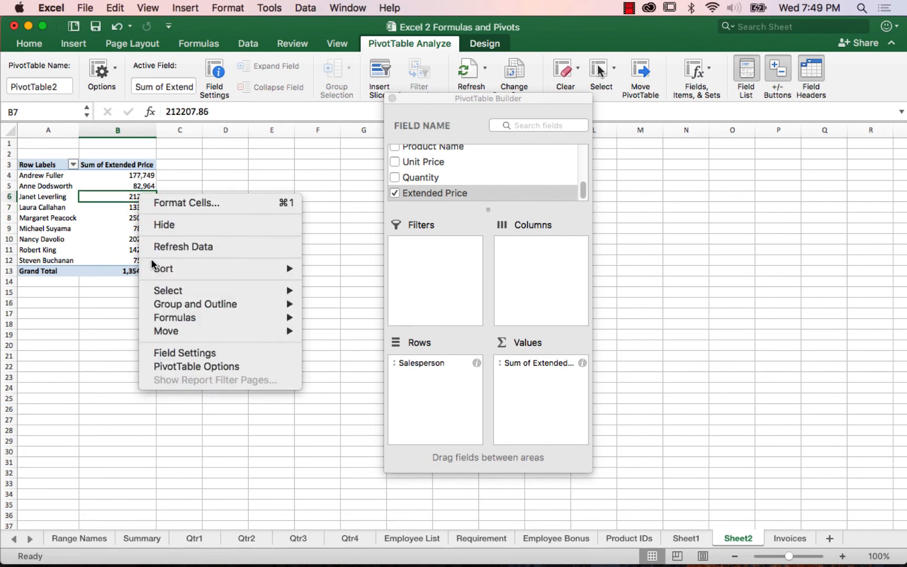
{"action": "mouse_move", "coordinate": [172, 274]}
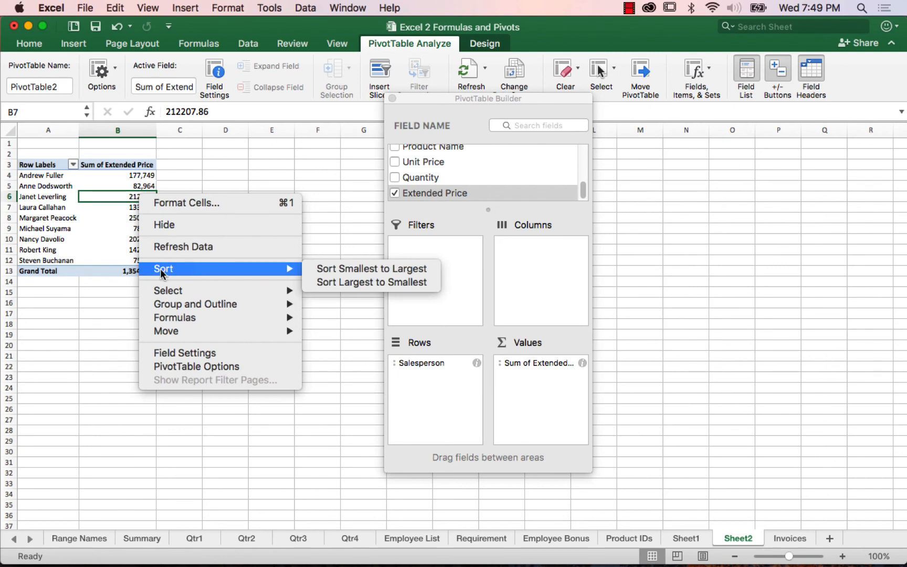
{"action": "left_click", "coordinate": [353, 284]}
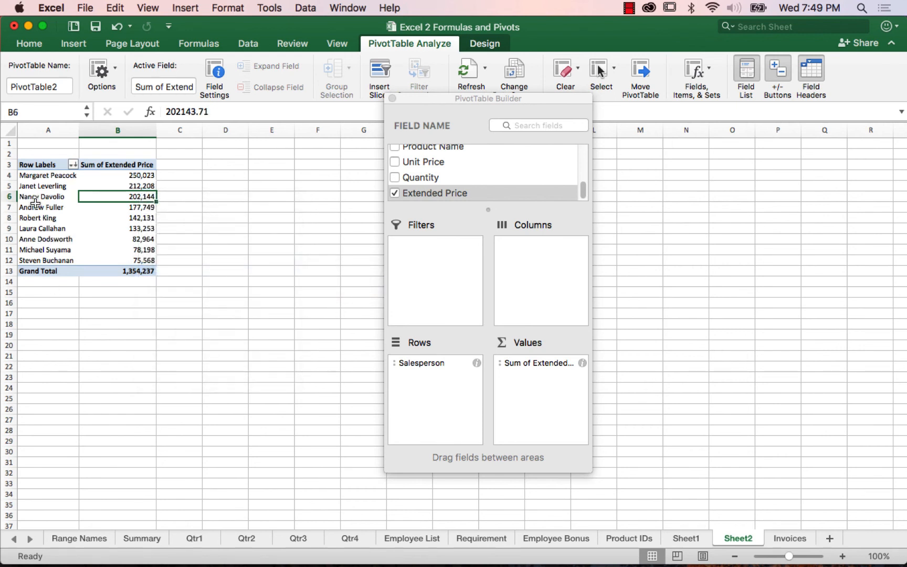
Step: Extract the records behind the top salesperson's total to a new sheet, and delete that detail sheet
{"action": "left_click", "coordinate": [115, 177]}
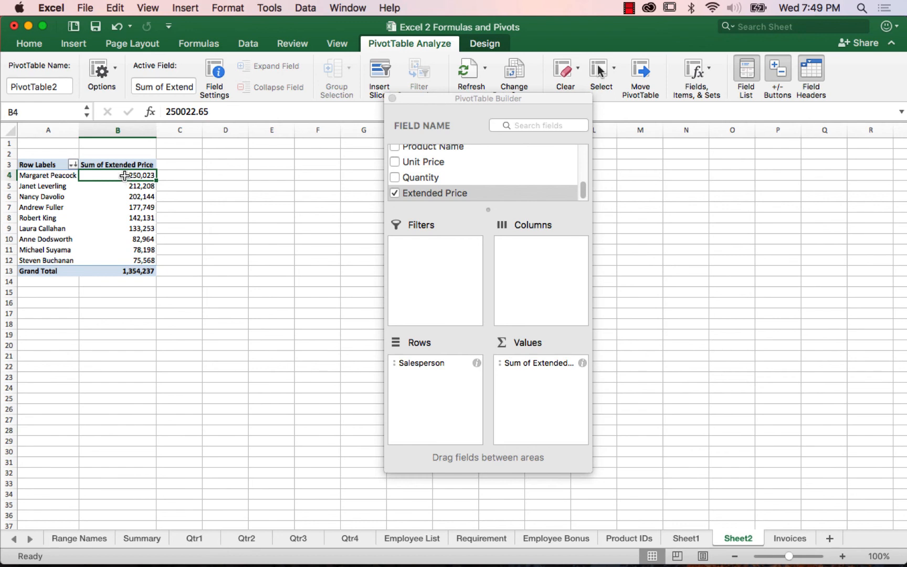
{"action": "double_click", "coordinate": [124, 176]}
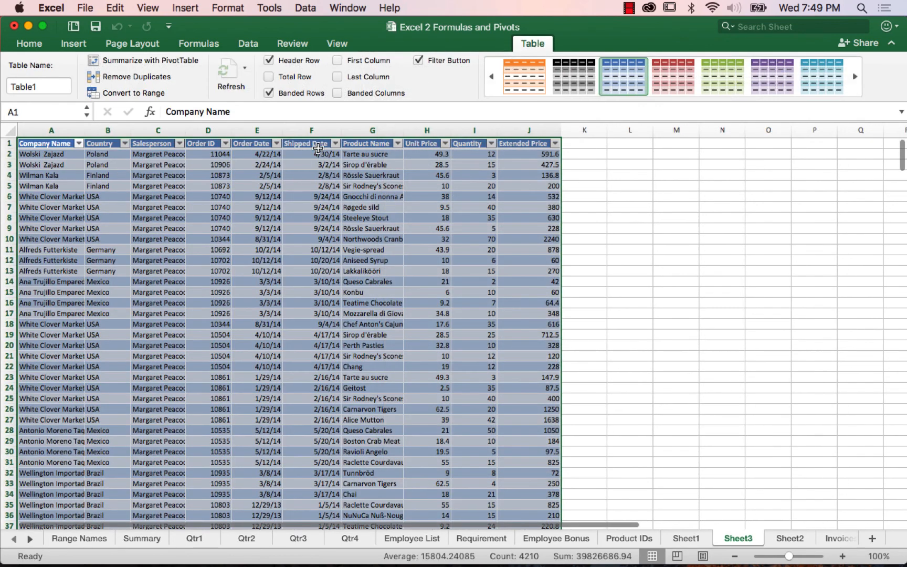
{"action": "right_click", "coordinate": [738, 539]}
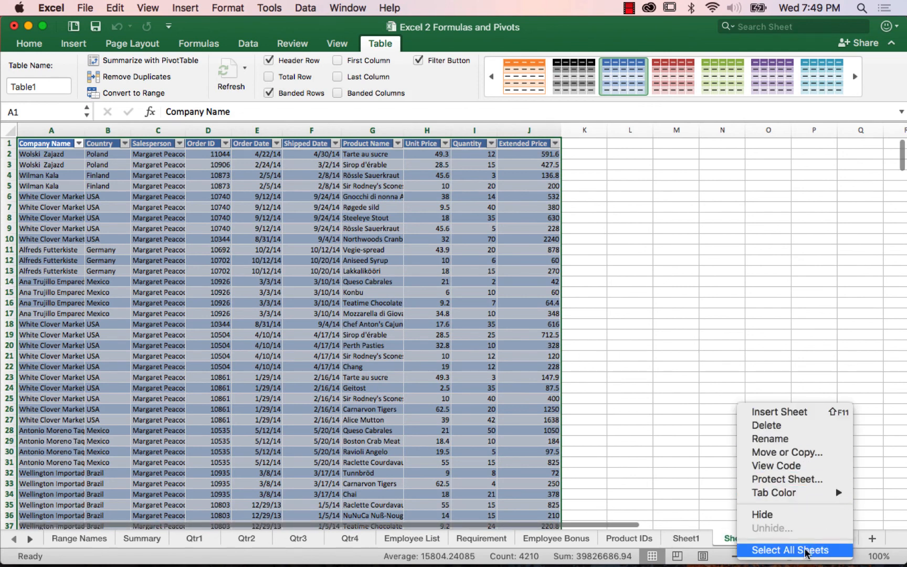
{"action": "left_click", "coordinate": [776, 426]}
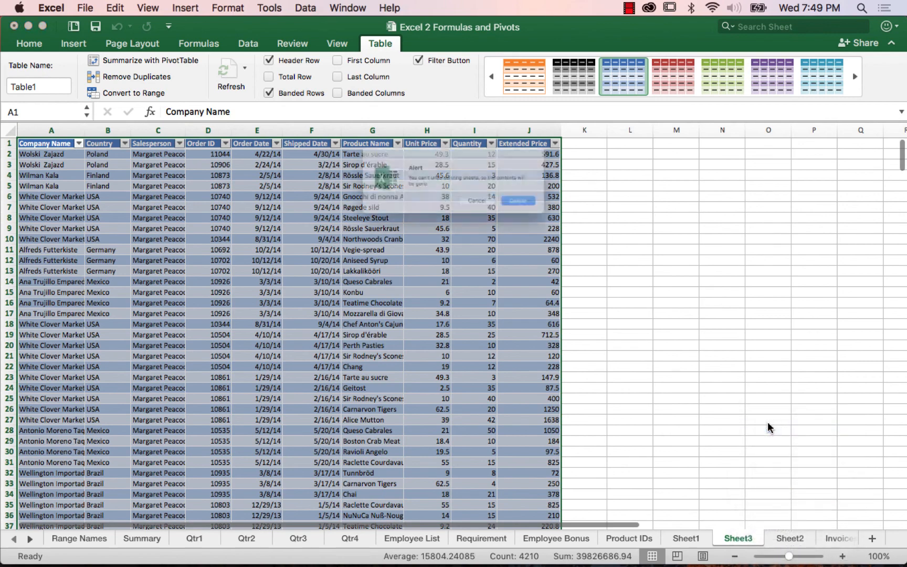
{"action": "left_click", "coordinate": [550, 215]}
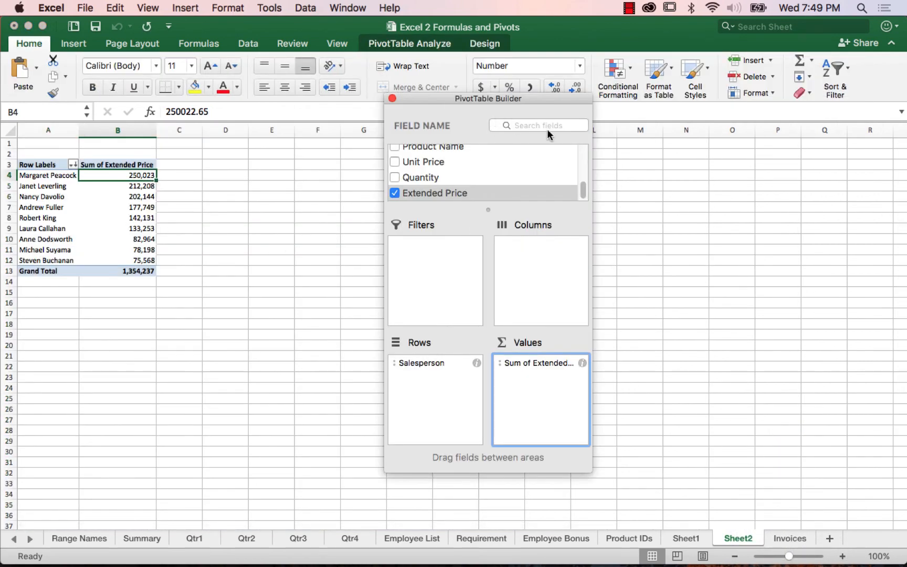
Step: Move the PivotTable Builder away from the data and examine the top salesperson's rows in the Invoices sheet's Salesperson column
{"action": "left_click_drag", "start_coordinate": [487, 102], "coordinate": [693, 115]}
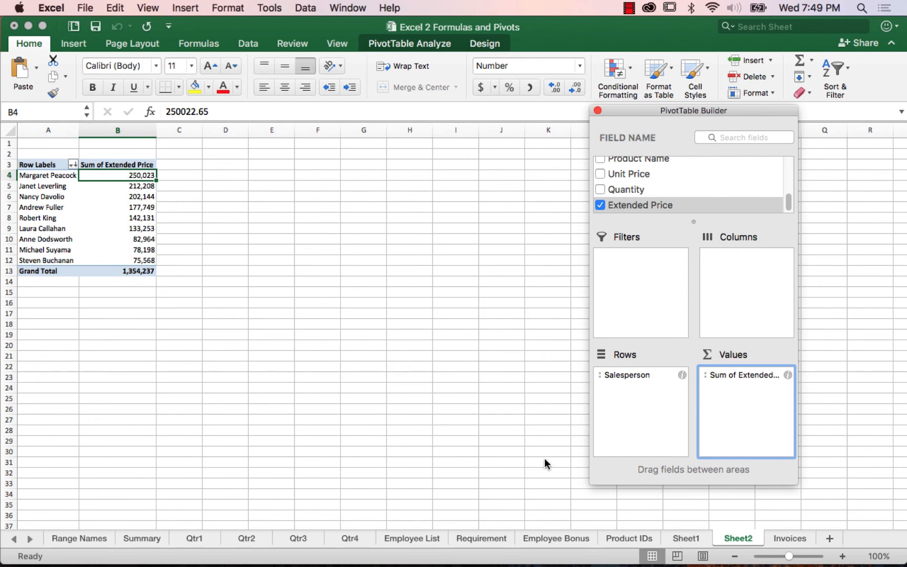
{"action": "left_click", "coordinate": [799, 542]}
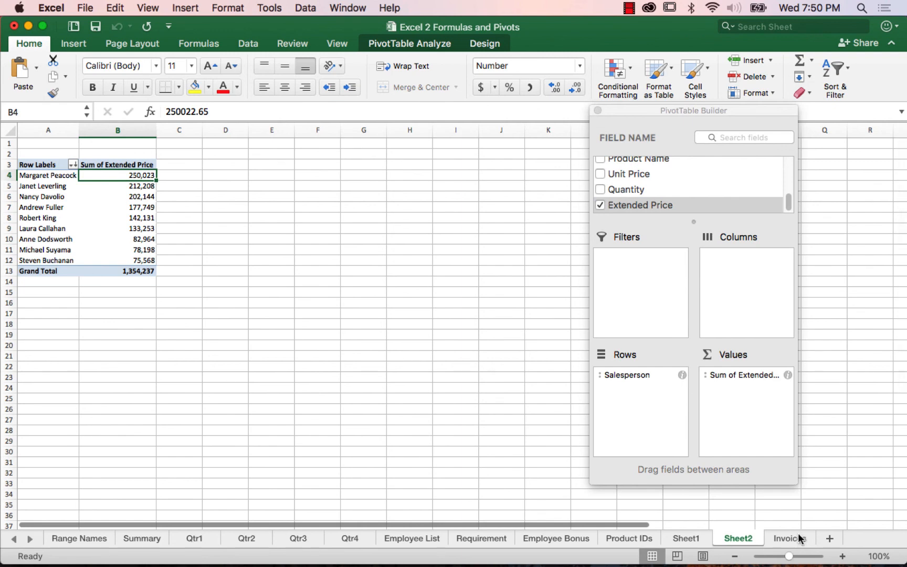
{"action": "left_click", "coordinate": [789, 541]}
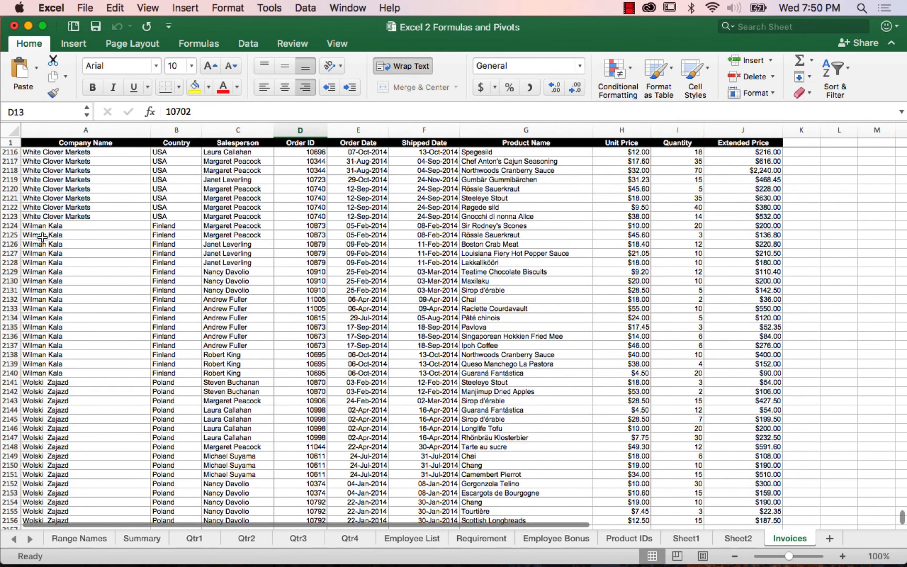
{"action": "left_click", "coordinate": [215, 190]}
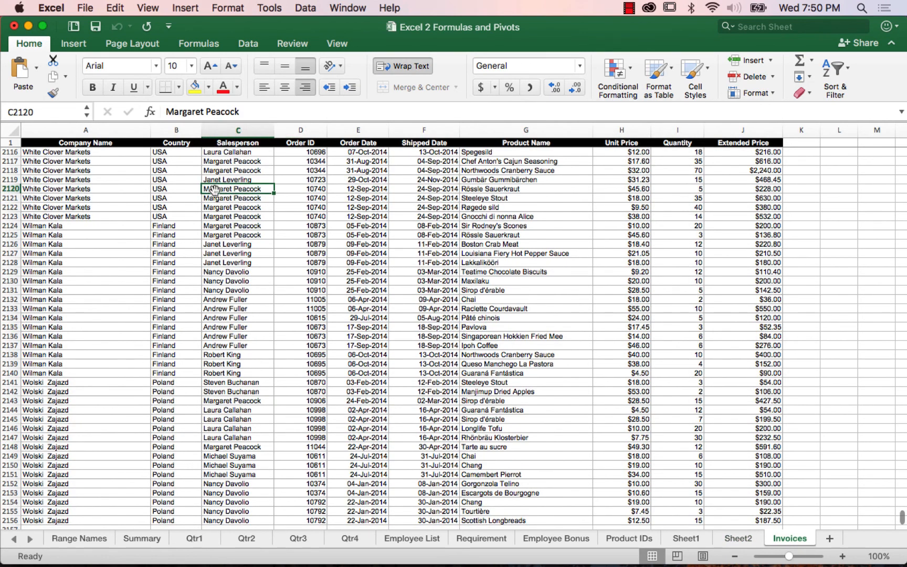
{"action": "left_click", "coordinate": [221, 202]}
{"action": "left_click_drag", "start_coordinate": [227, 189], "coordinate": [235, 234]}
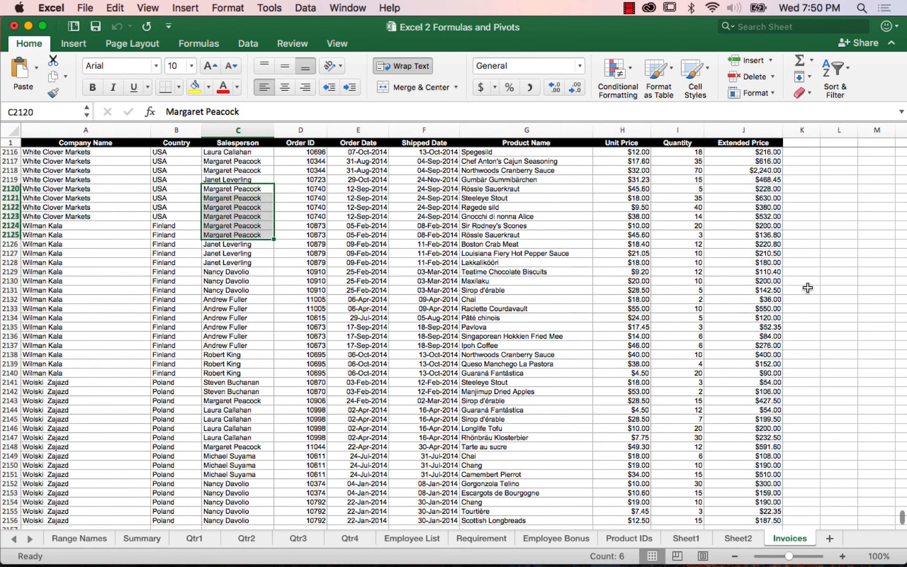
Step: Extract the records behind the top salesperson's total in Sheet2's PivotTable to a new sheet and return to Sheet2
{"action": "left_click", "coordinate": [735, 541]}
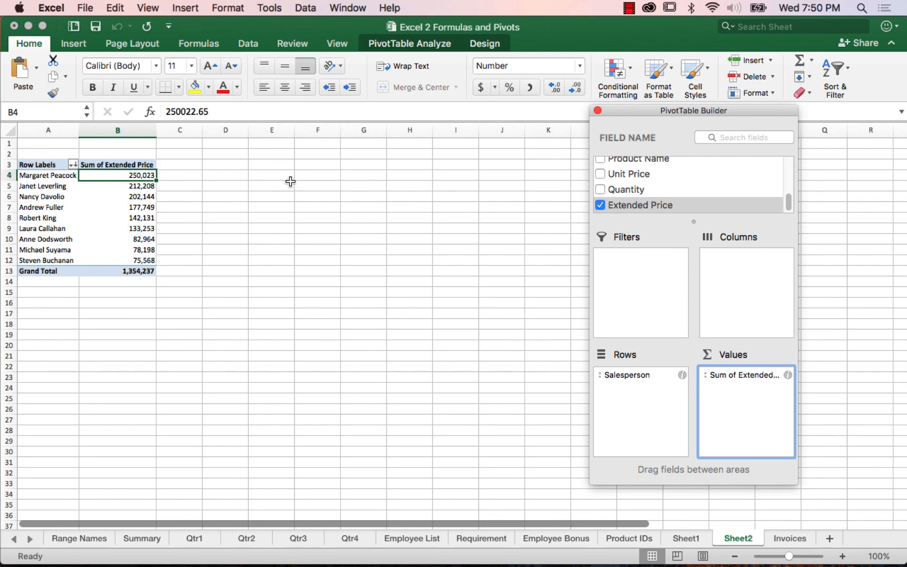
{"action": "double_click", "coordinate": [148, 177]}
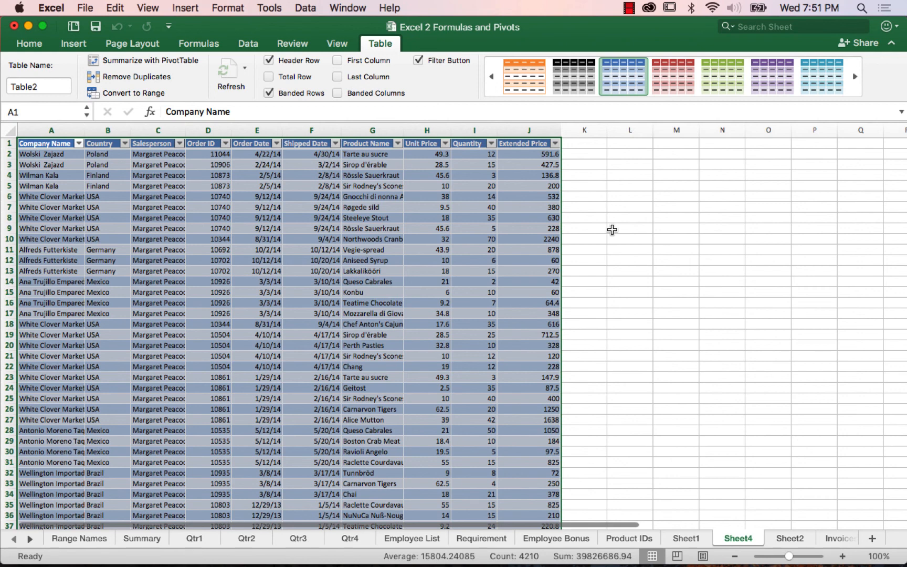
{"action": "left_click", "coordinate": [793, 539]}
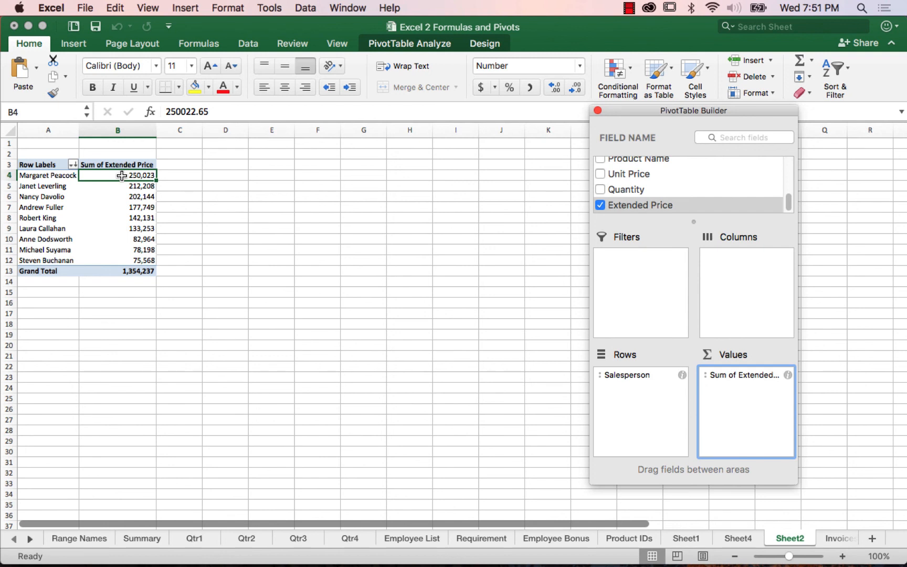
Step: Add the Country field to the PivotTable's Rows area below Salesperson
{"action": "left_click_drag", "start_coordinate": [788, 208], "coordinate": [788, 168]}
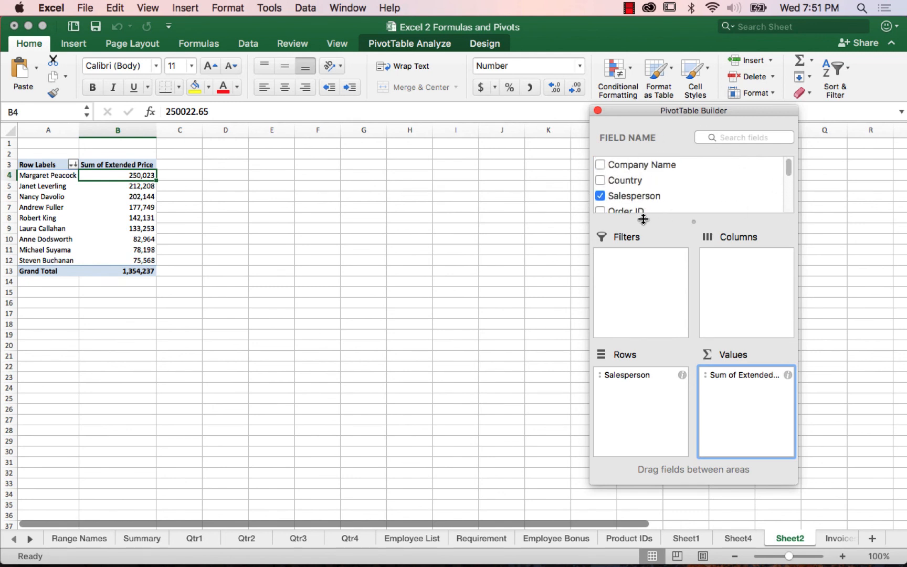
{"action": "left_click", "coordinate": [630, 181]}
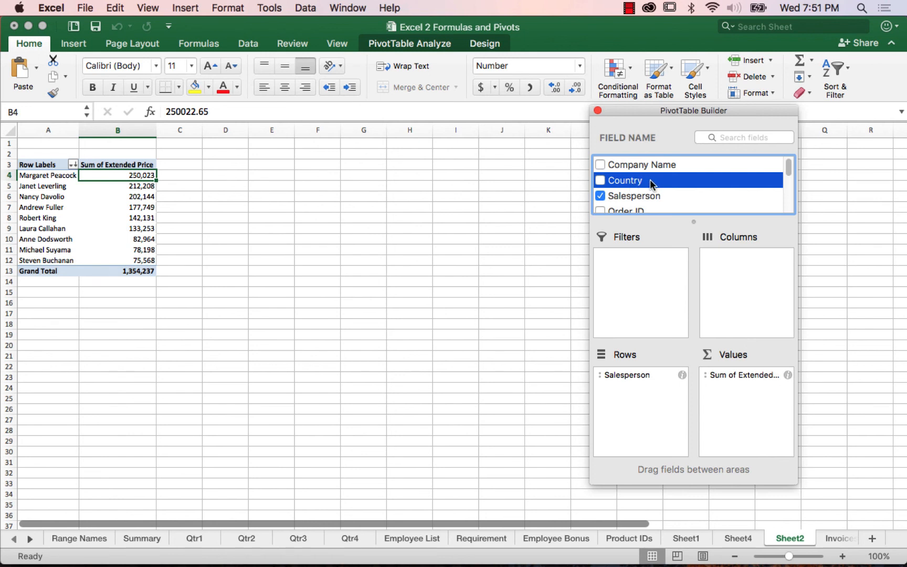
{"action": "left_click_drag", "start_coordinate": [650, 180], "coordinate": [643, 395]}
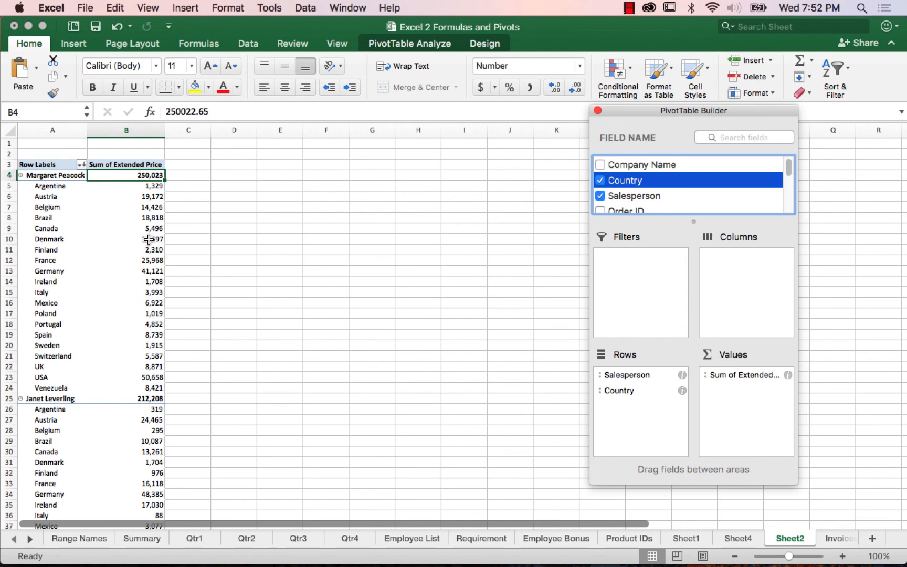
Step: Sort the countries within each salesperson by Sum of Extended Price from largest to smallest
{"action": "right_click", "coordinate": [149, 218]}
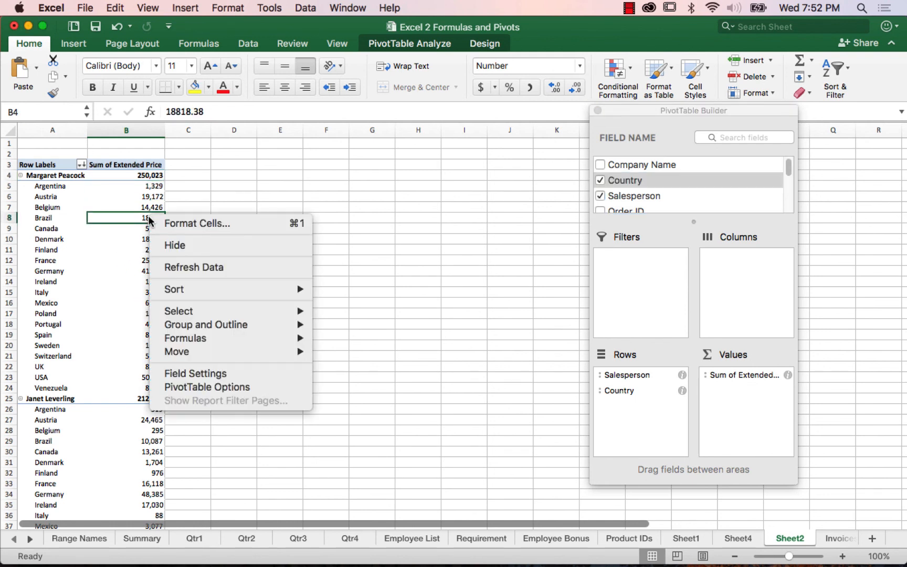
{"action": "mouse_move", "coordinate": [193, 293]}
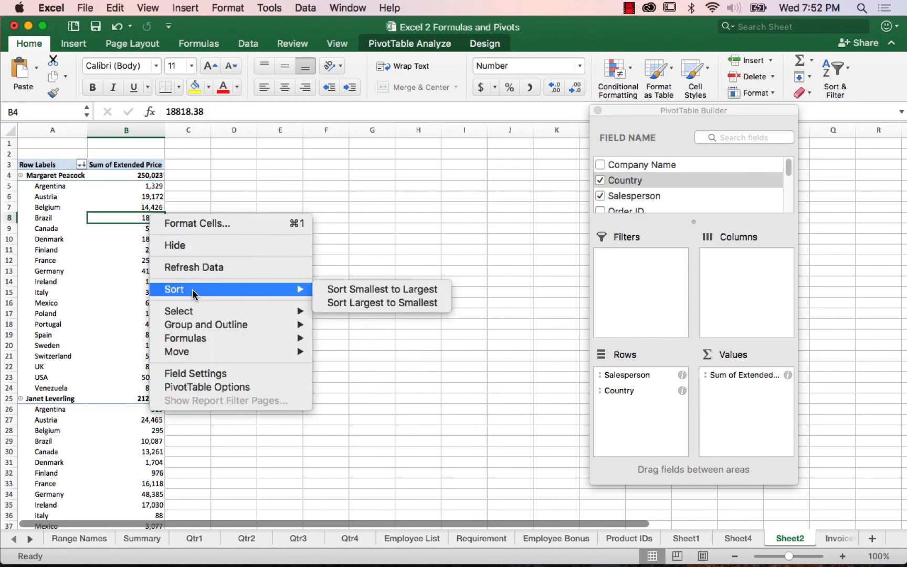
{"action": "left_click", "coordinate": [381, 303]}
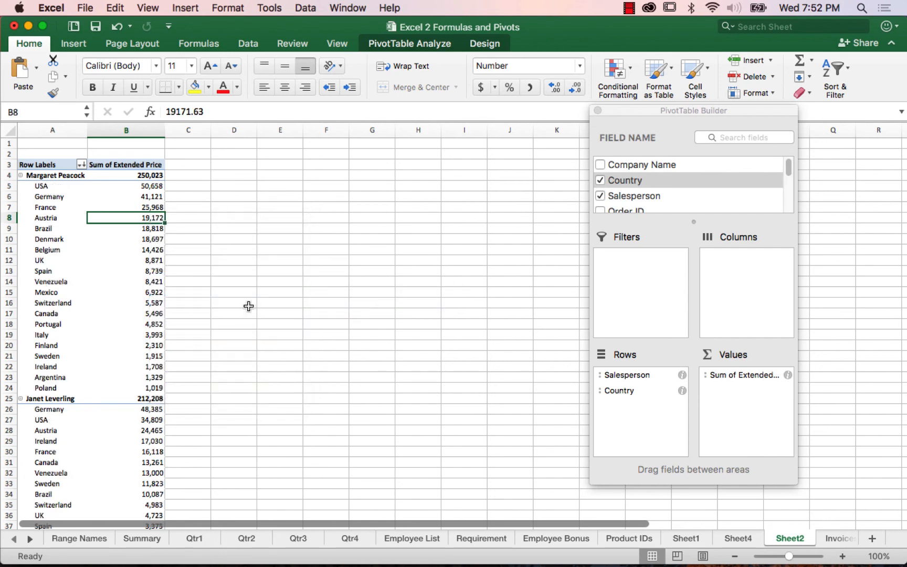
Step: Review the first salesperson's total and top country amounts, and collapse that salesperson's country breakdown
{"action": "left_click", "coordinate": [140, 175]}
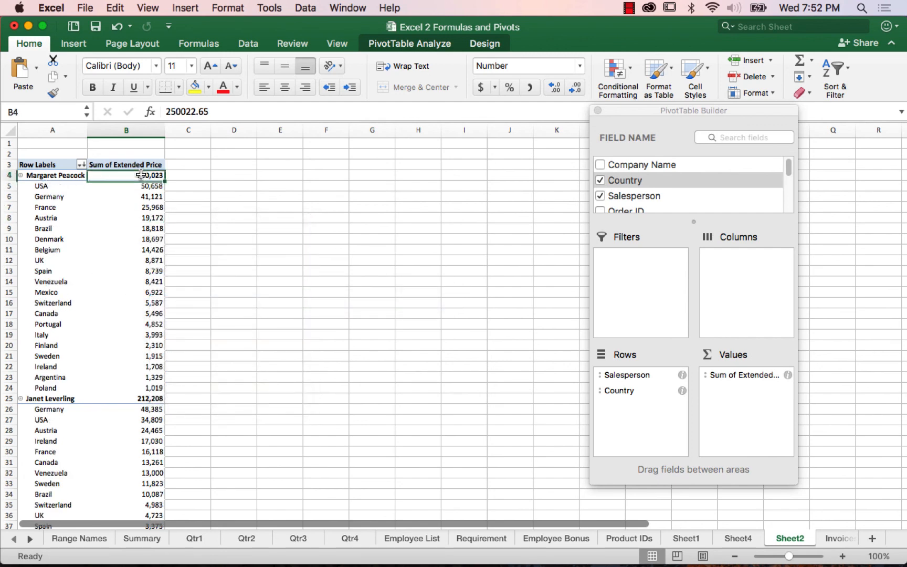
{"action": "left_click_drag", "start_coordinate": [138, 188], "coordinate": [140, 207]}
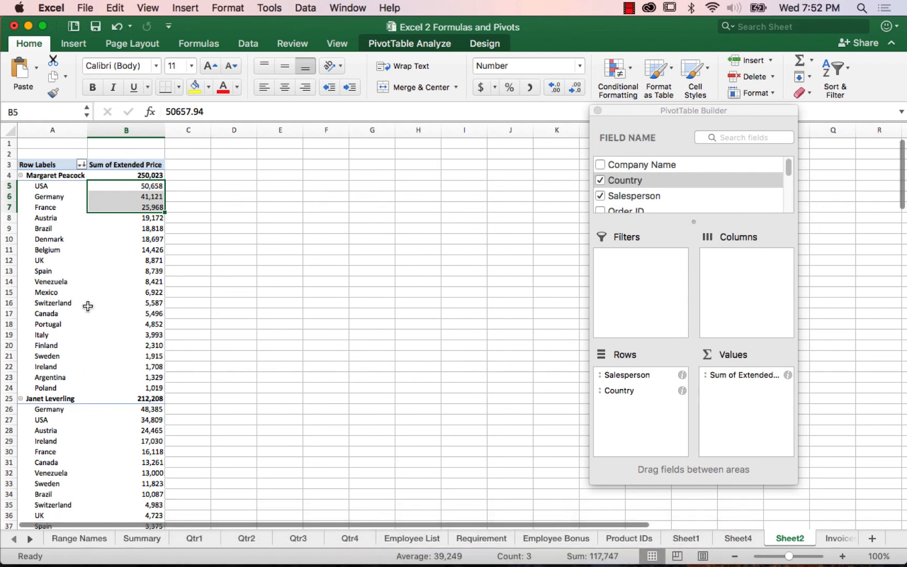
{"action": "left_click", "coordinate": [103, 228]}
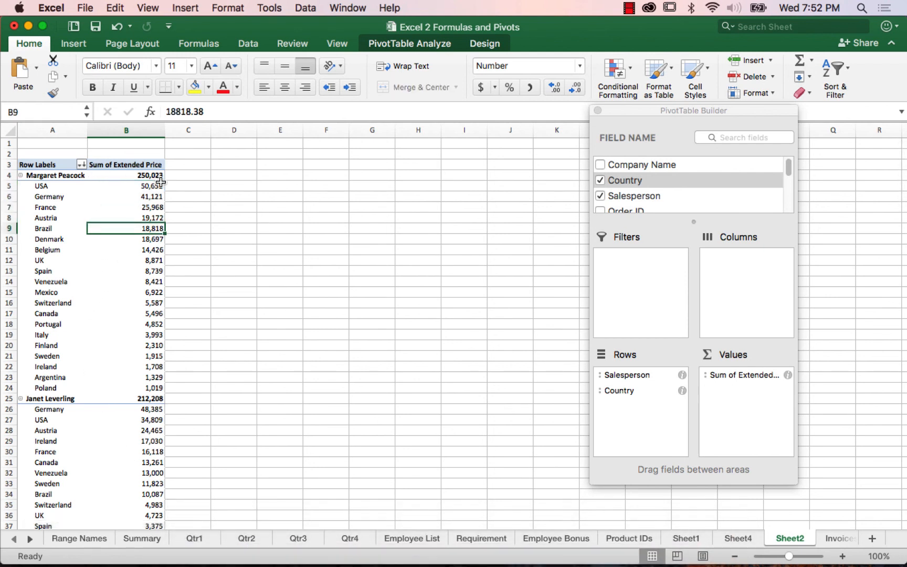
{"action": "left_click", "coordinate": [20, 176]}
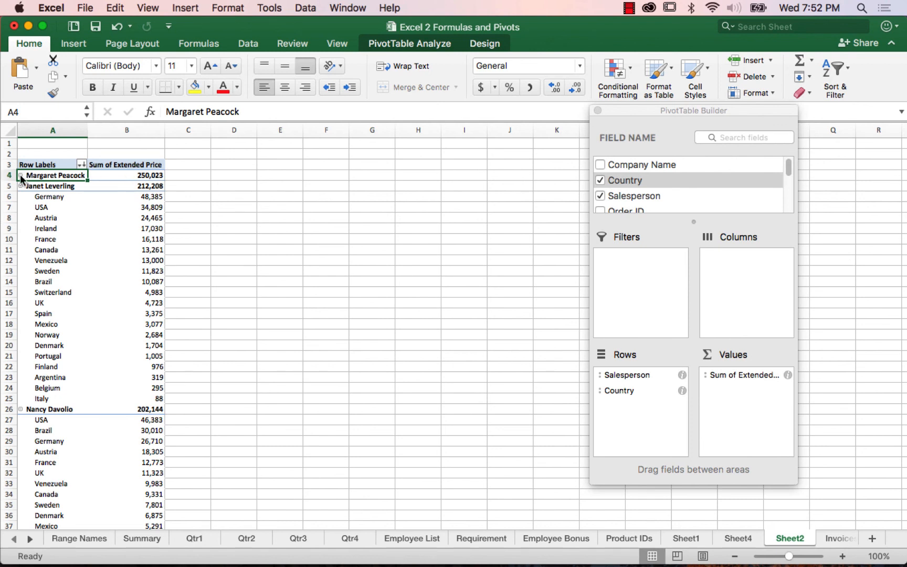
Step: Expand the first salesperson's country breakdown, then collapse and re-expand the countries for every salesperson at once
{"action": "left_click", "coordinate": [20, 176]}
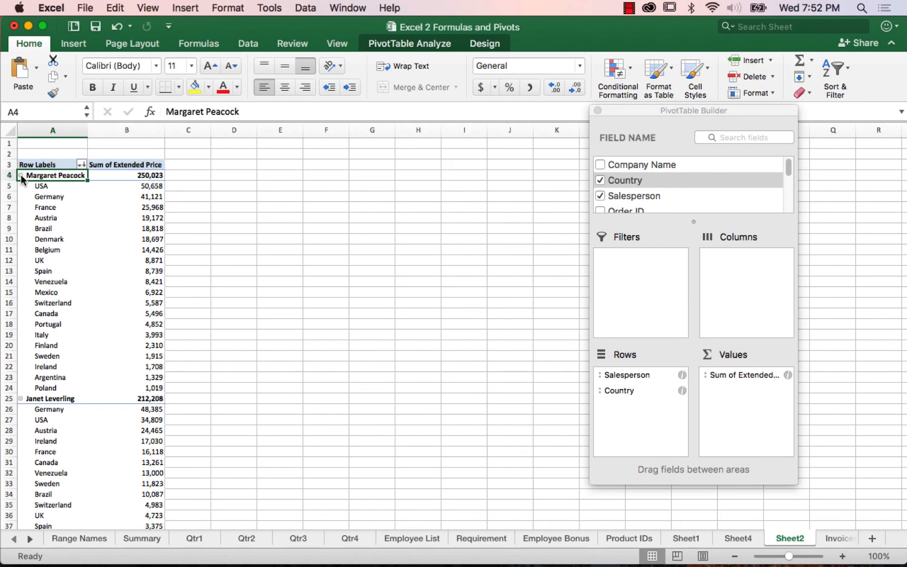
{"action": "left_click", "coordinate": [409, 45]}
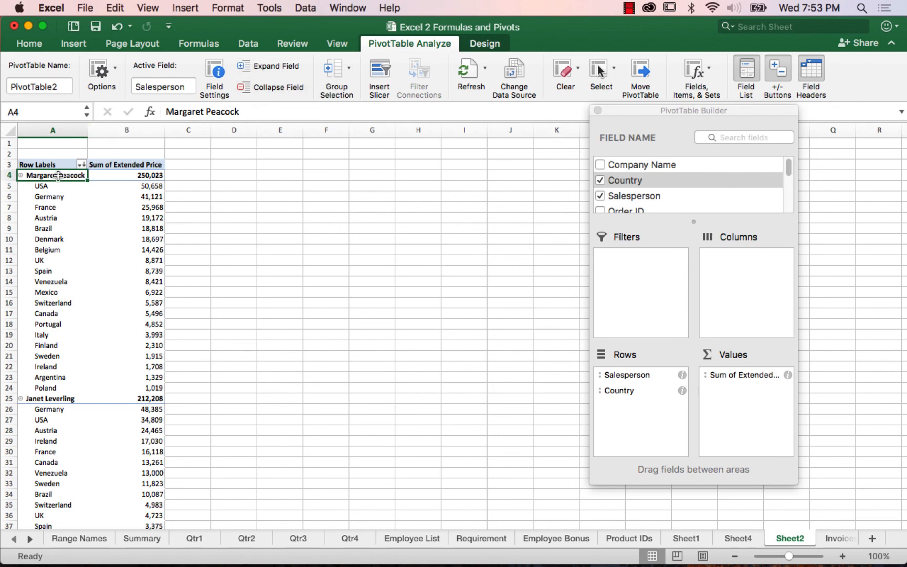
{"action": "left_click", "coordinate": [275, 91]}
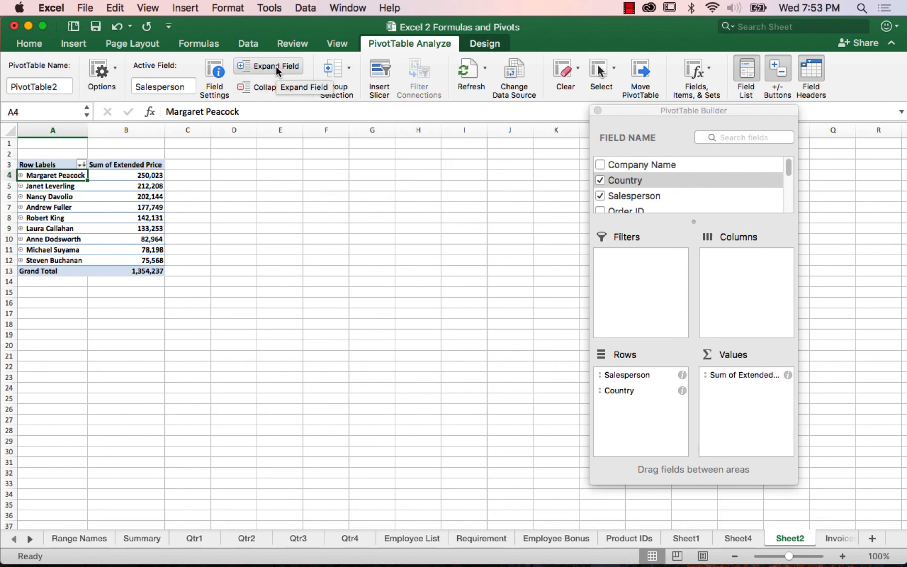
{"action": "left_click", "coordinate": [278, 71]}
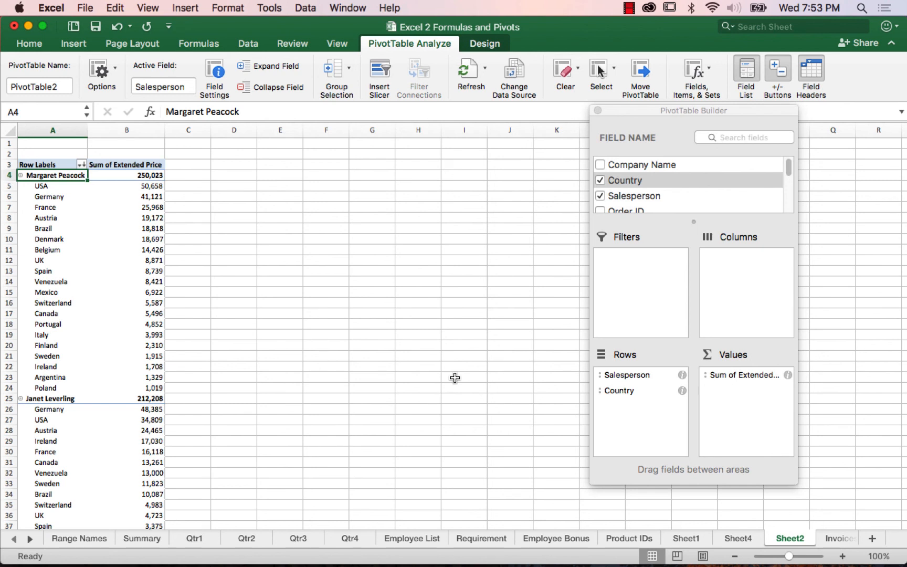
Step: Reorder the PivotTable's Rows area so that Salesperson is nested below Country
{"action": "left_click", "coordinate": [628, 375]}
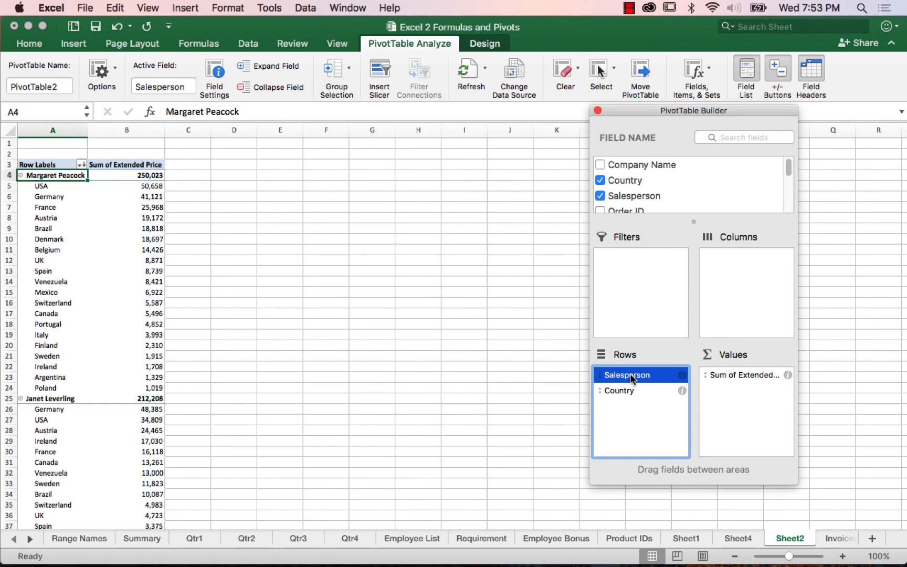
{"action": "left_click_drag", "start_coordinate": [630, 376], "coordinate": [644, 412]}
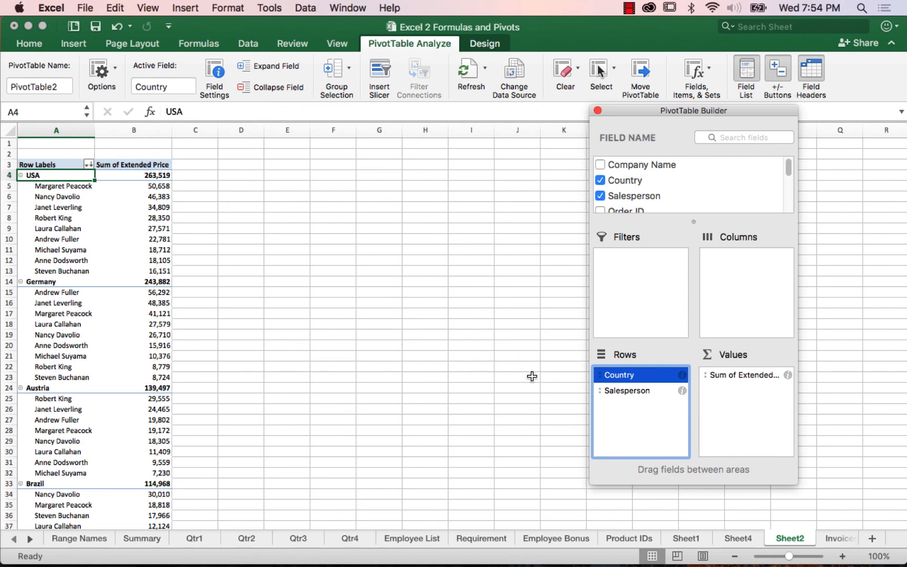
Step: Move Salesperson from the Rows area to the Columns area and check the sort and filter settings of the column labels
{"action": "left_click", "coordinate": [627, 391]}
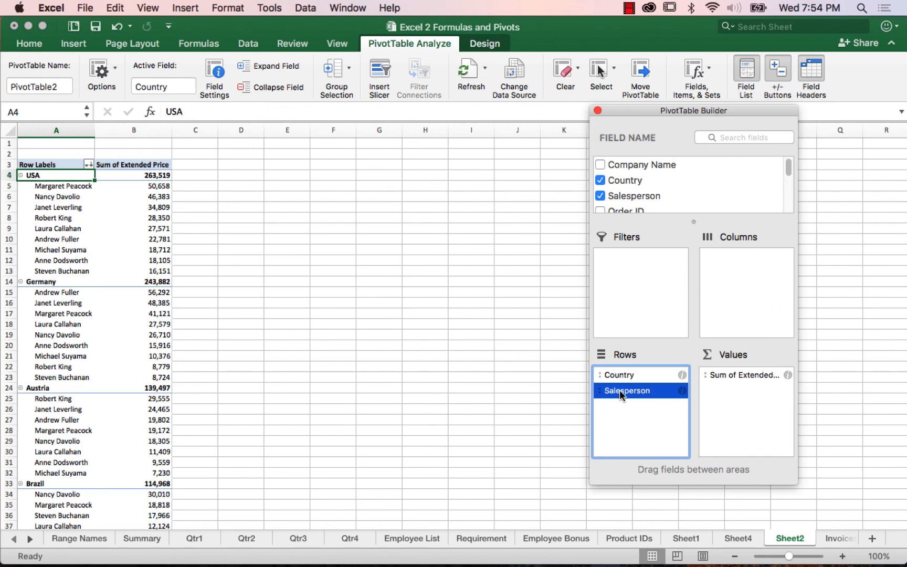
{"action": "left_click_drag", "start_coordinate": [629, 395], "coordinate": [753, 272]}
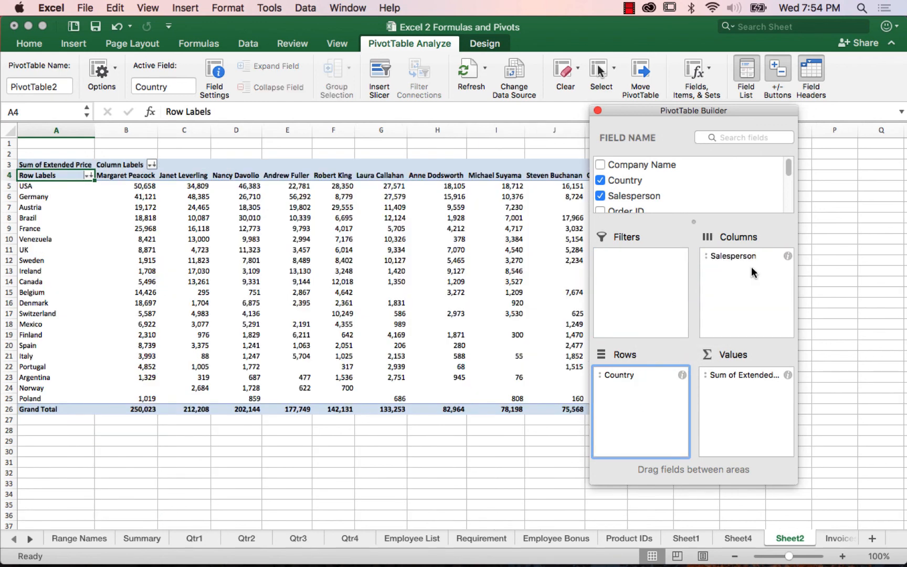
{"action": "left_click_drag", "start_coordinate": [645, 110], "coordinate": [713, 125]}
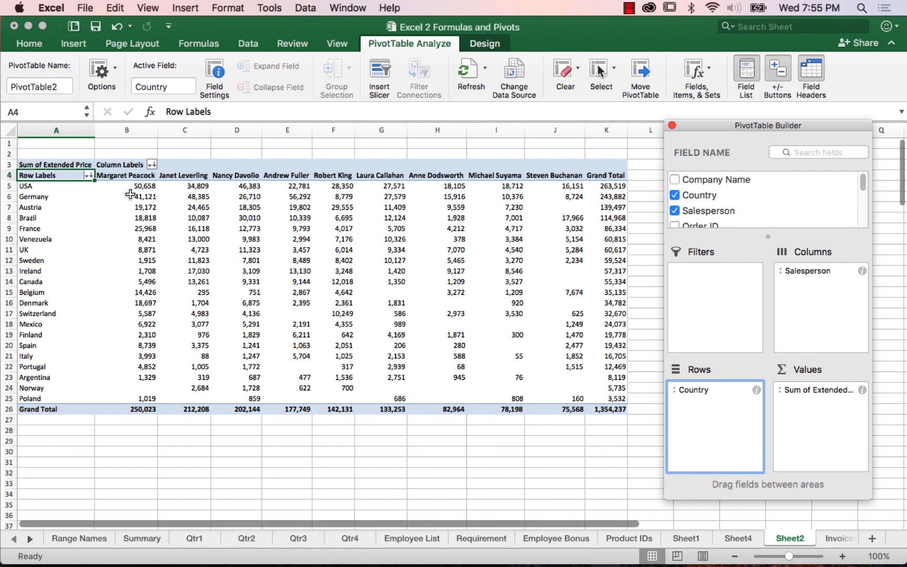
{"action": "left_click", "coordinate": [152, 166]}
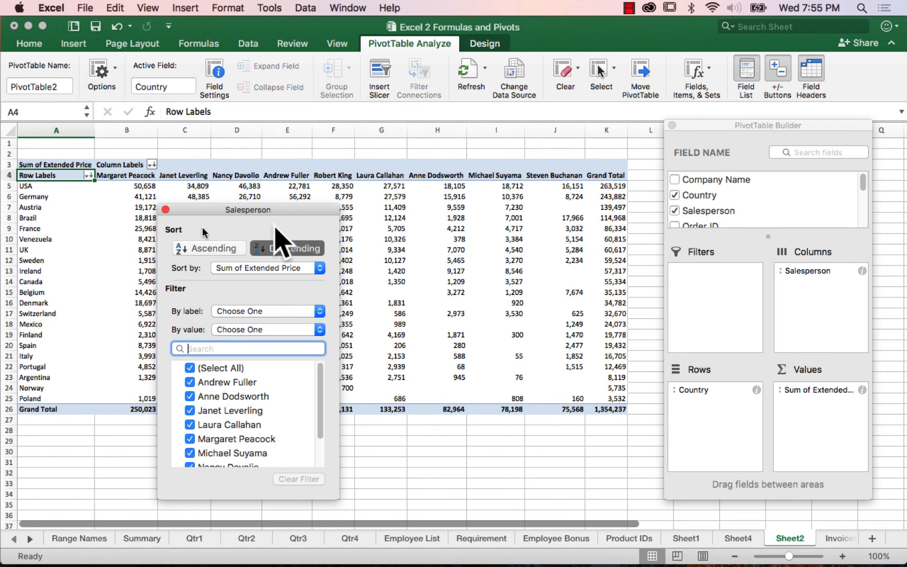
{"action": "left_click", "coordinate": [166, 211]}
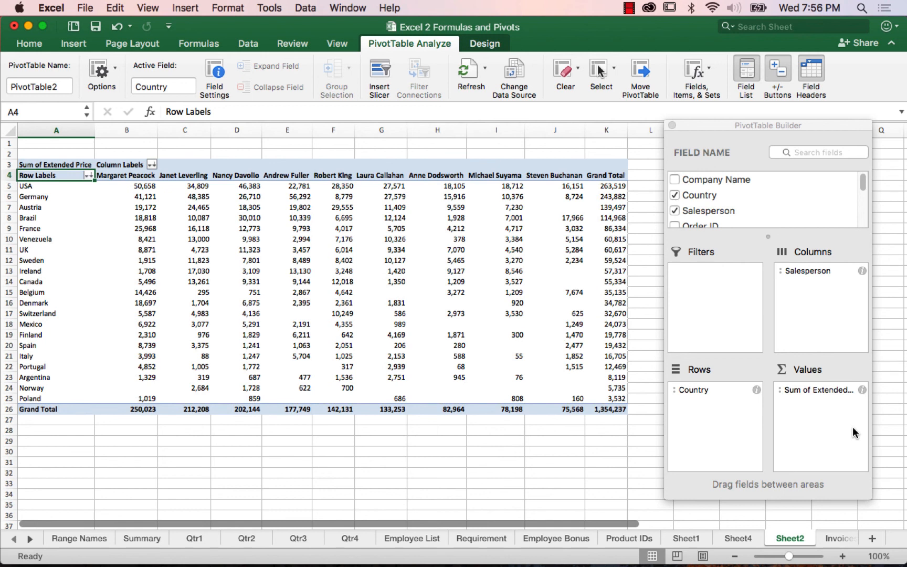
Step: Move Salesperson from Columns to the Filters area and filter the report to only the first two salespeople listed
{"action": "left_click", "coordinate": [797, 271]}
{"action": "left_click_drag", "start_coordinate": [801, 270], "coordinate": [717, 280]}
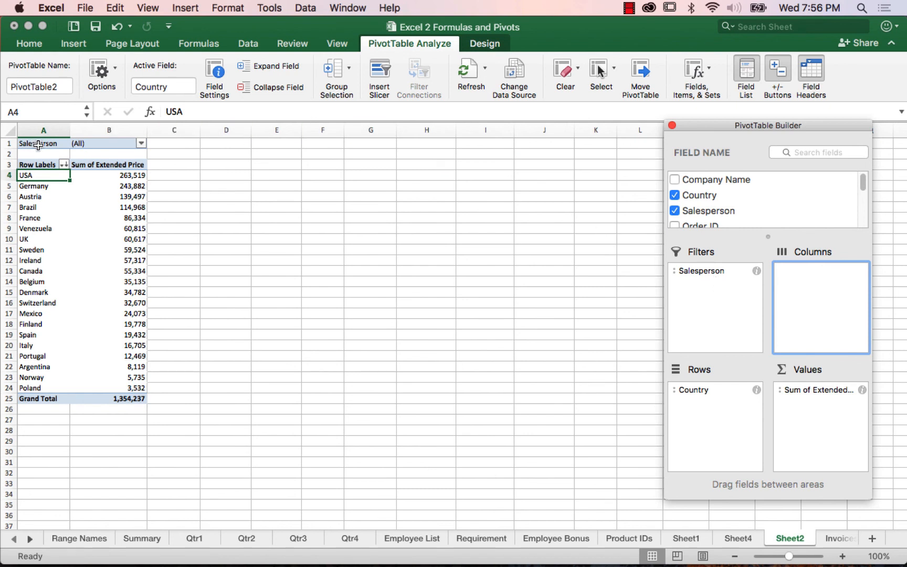
{"action": "left_click", "coordinate": [141, 144]}
{"action": "left_click", "coordinate": [140, 144]}
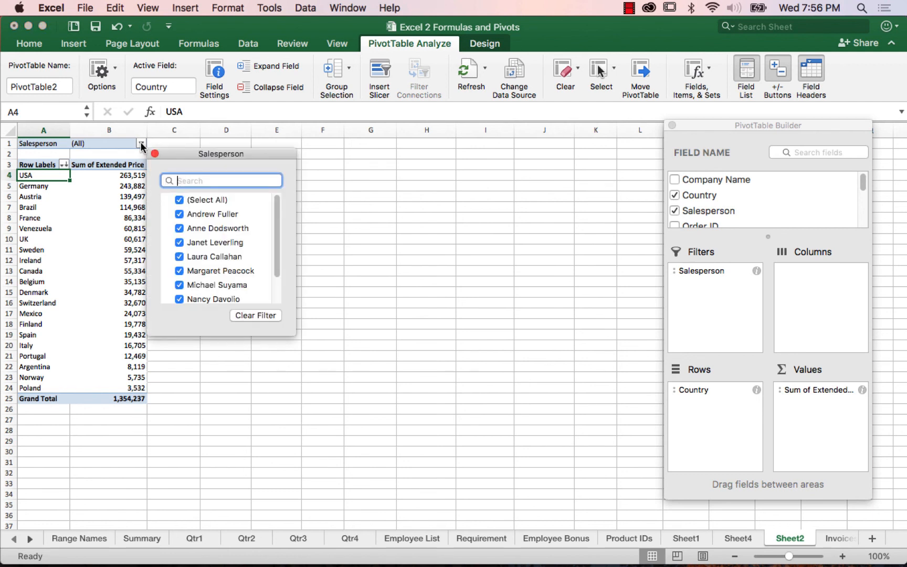
{"action": "left_click", "coordinate": [180, 200]}
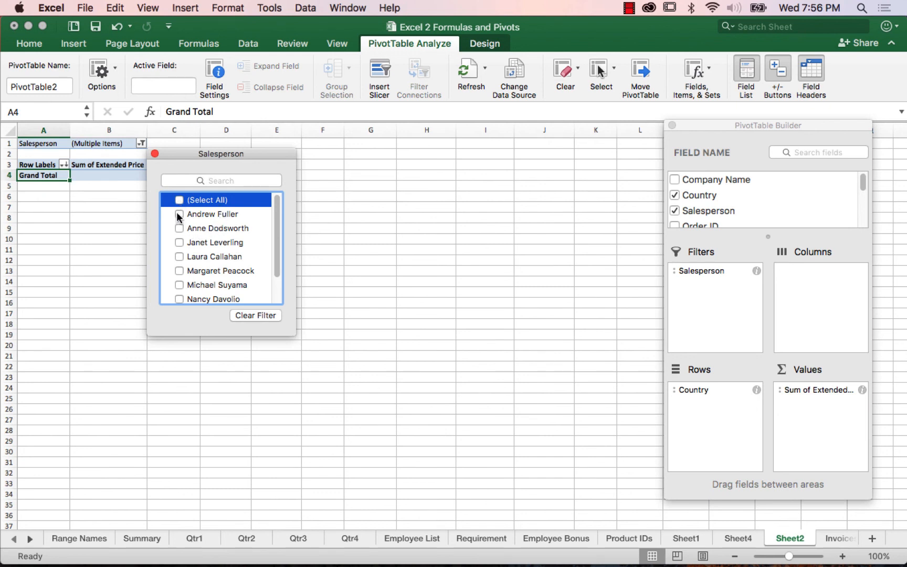
{"action": "left_click", "coordinate": [180, 215]}
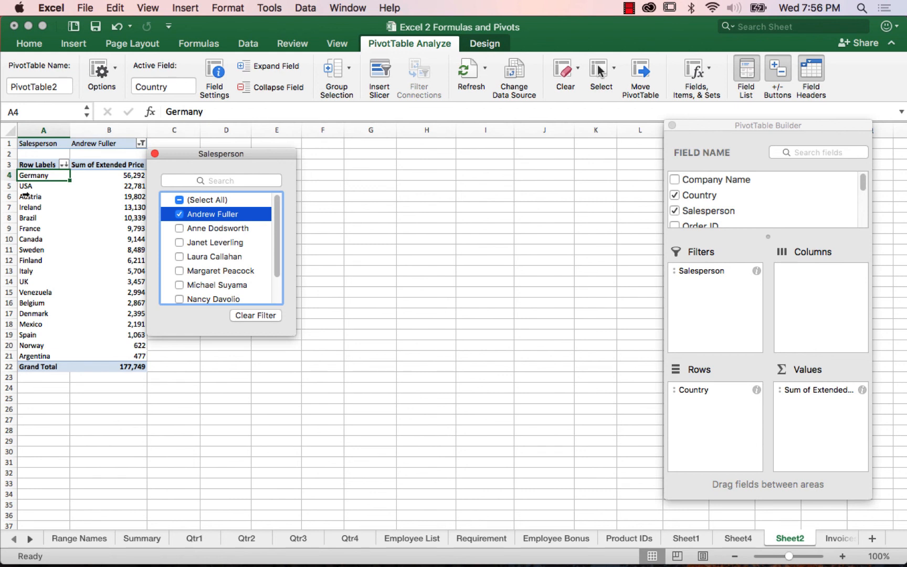
{"action": "left_click", "coordinate": [179, 230]}
{"action": "left_click_drag", "start_coordinate": [192, 156], "coordinate": [272, 161]}
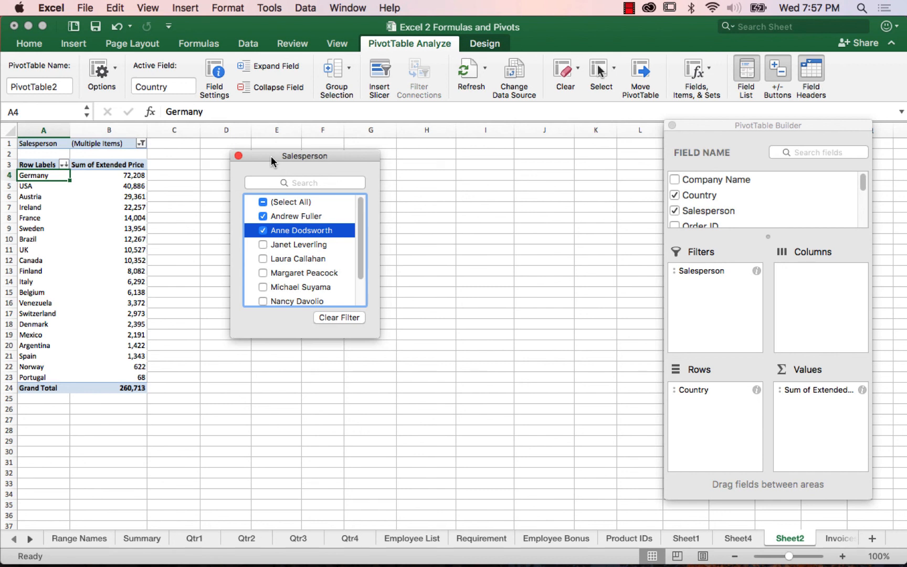
Step: Clear the Salesperson report filter and remove the Salesperson field from the PivotTable
{"action": "left_click", "coordinate": [264, 202]}
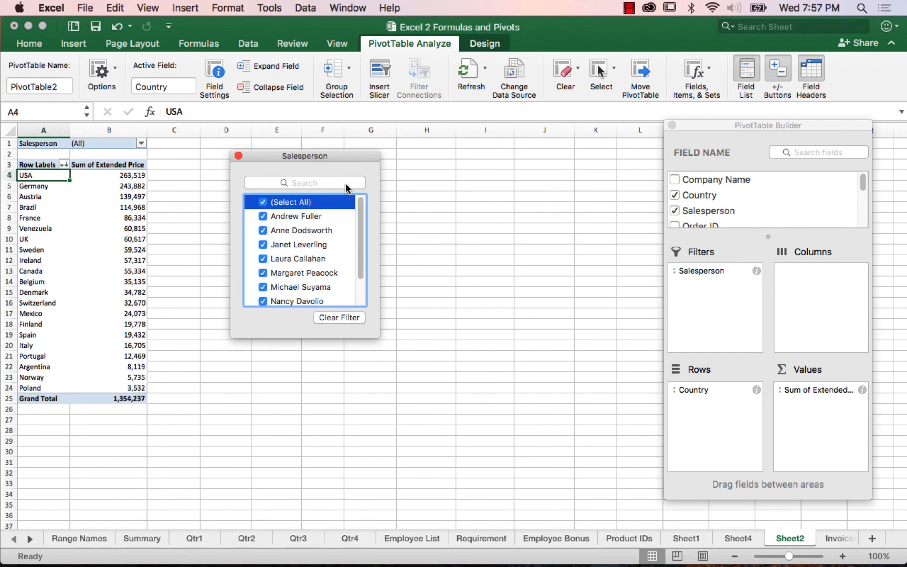
{"action": "left_click", "coordinate": [339, 316]}
{"action": "left_click", "coordinate": [238, 155]}
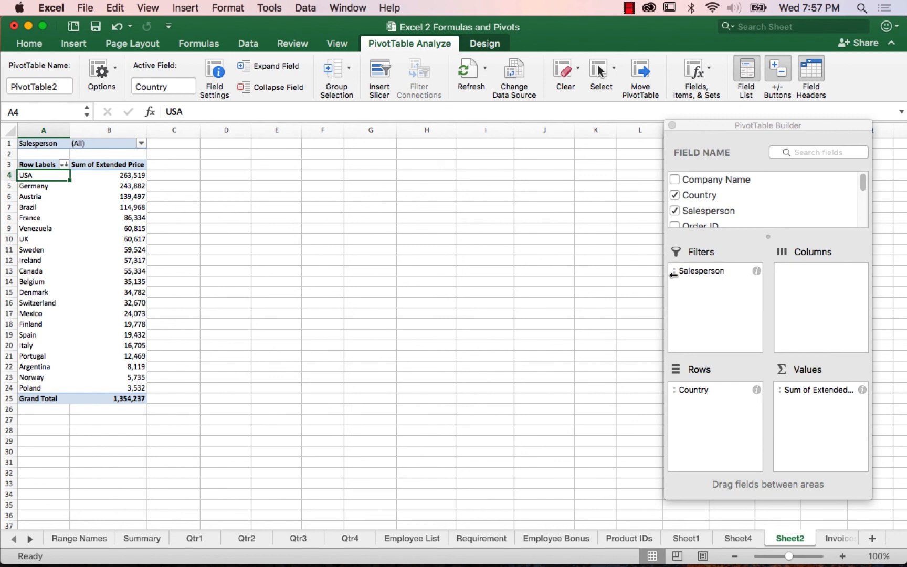
{"action": "left_click", "coordinate": [676, 212]}
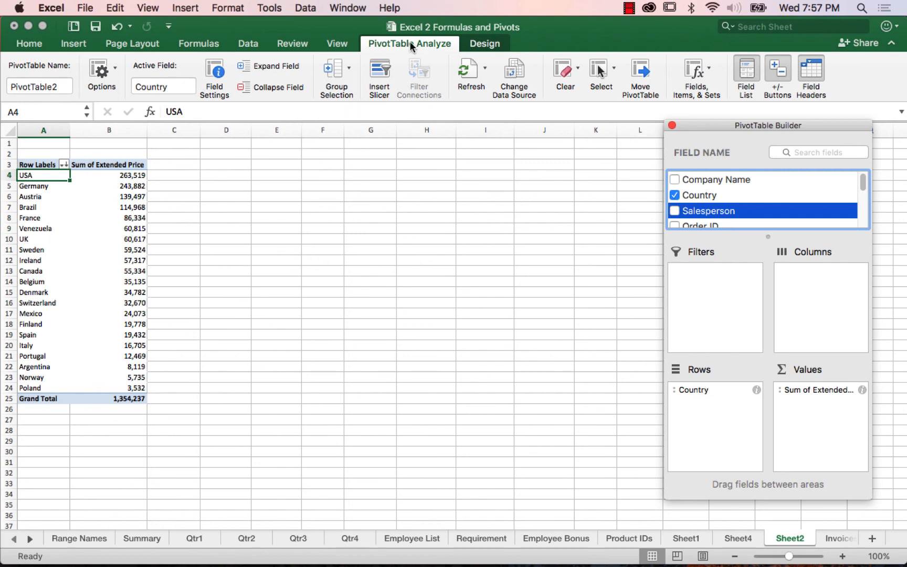
Step: Insert a slicer for the Salesperson field and place it on the empty cells beside the PivotTable
{"action": "left_click", "coordinate": [385, 72]}
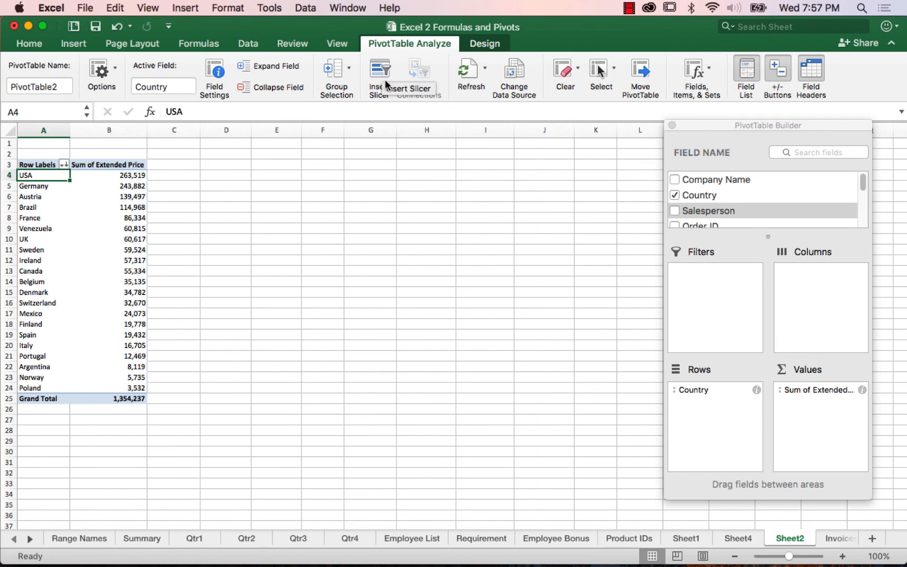
{"action": "left_click", "coordinate": [381, 74]}
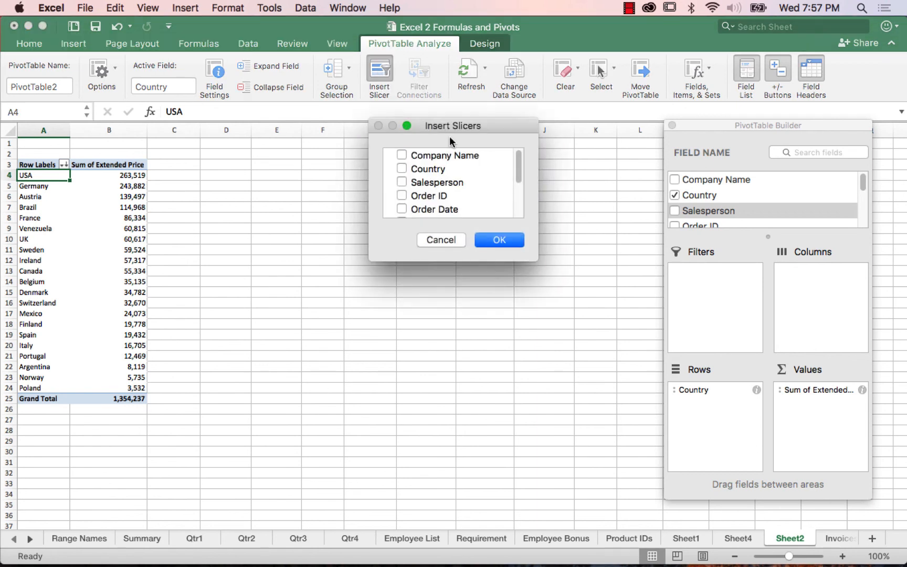
{"action": "left_click_drag", "start_coordinate": [447, 132], "coordinate": [525, 163]}
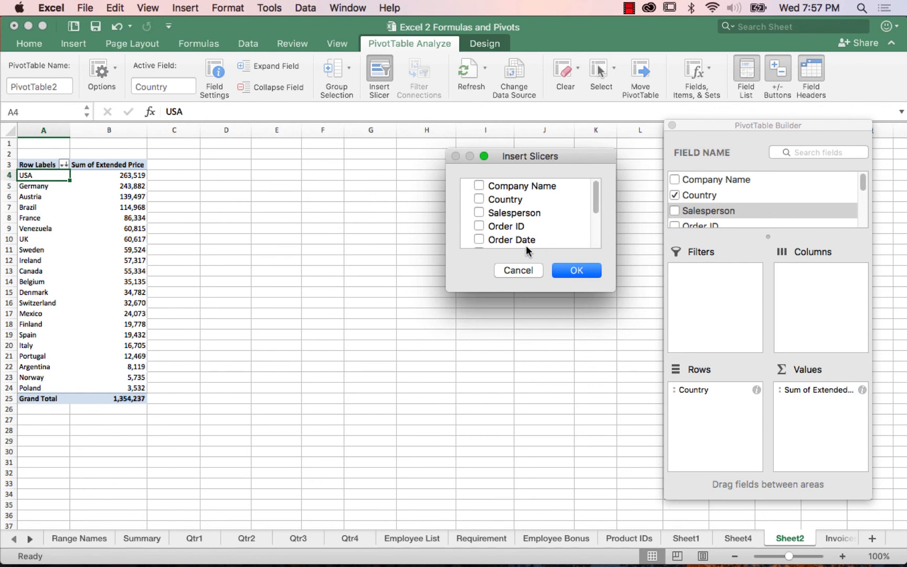
{"action": "left_click", "coordinate": [479, 213]}
{"action": "left_click", "coordinate": [567, 270]}
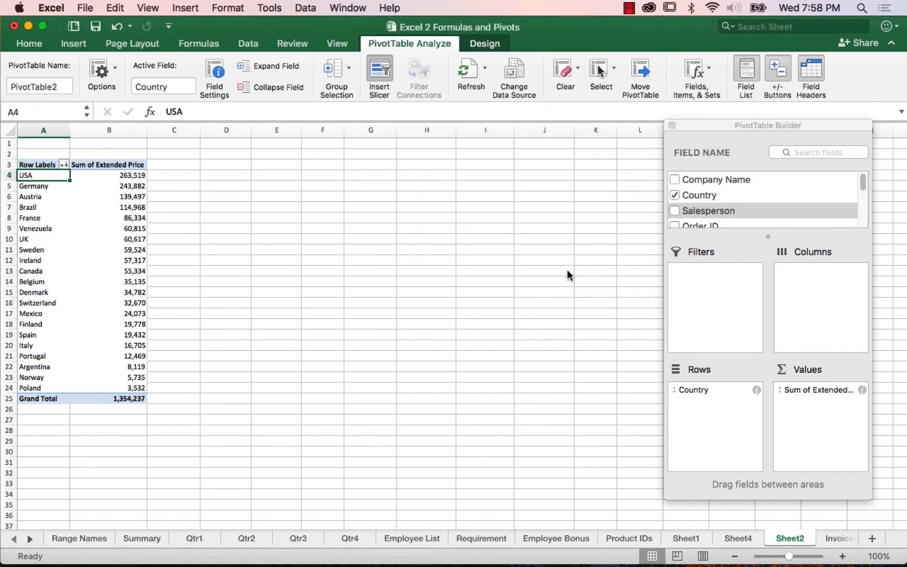
{"action": "left_click_drag", "start_coordinate": [461, 272], "coordinate": [332, 204]}
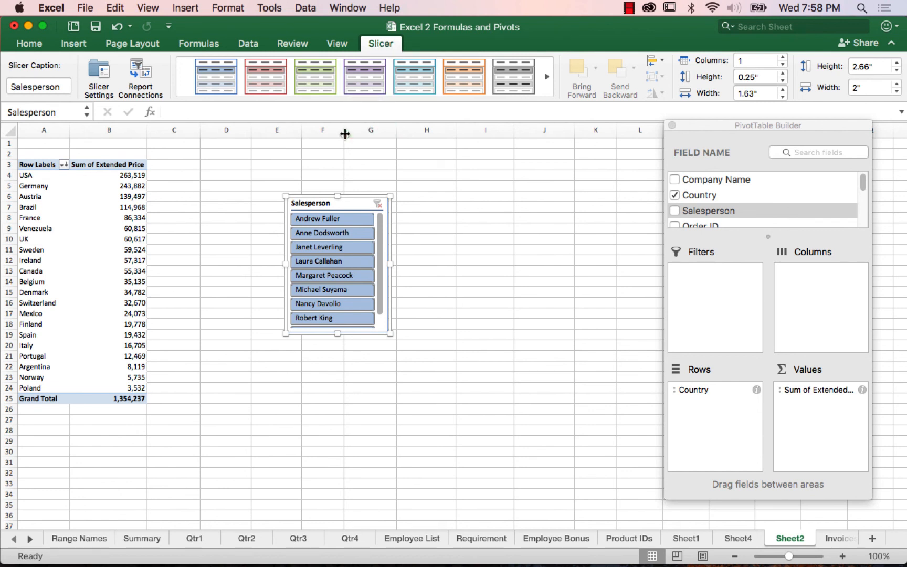
Step: Filter the PivotTable with the slicer by one salesperson at a time, using the first, third, fifth and seventh entries
{"action": "left_click", "coordinate": [322, 225]}
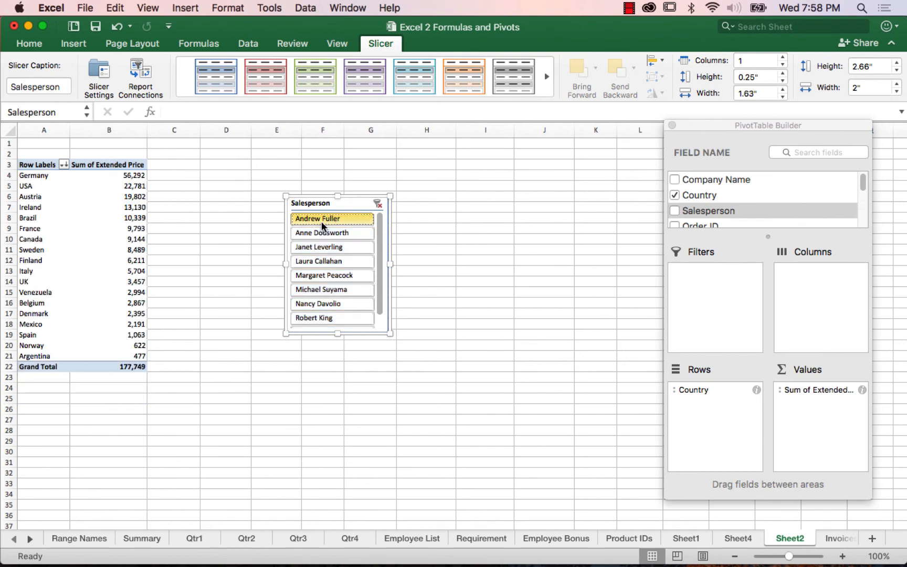
{"action": "left_click", "coordinate": [313, 247]}
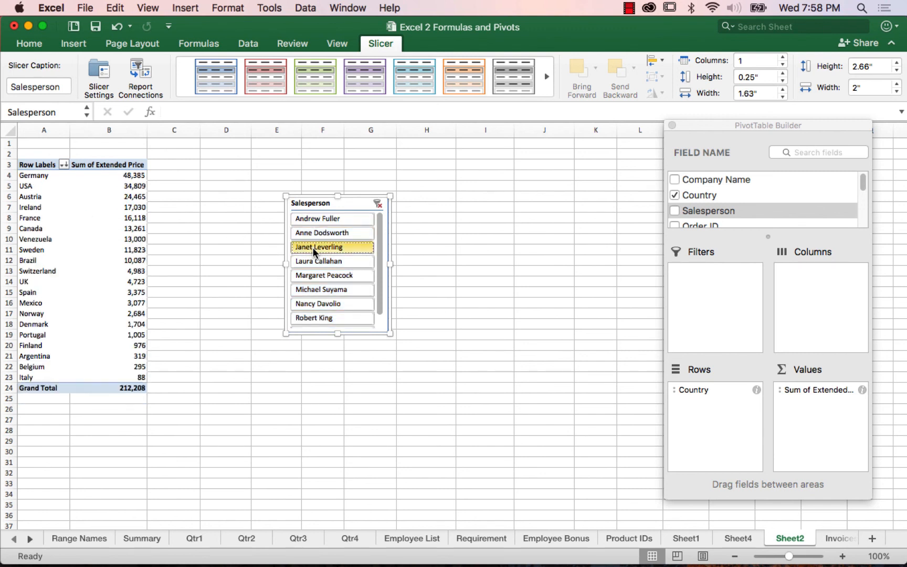
{"action": "left_click", "coordinate": [319, 278]}
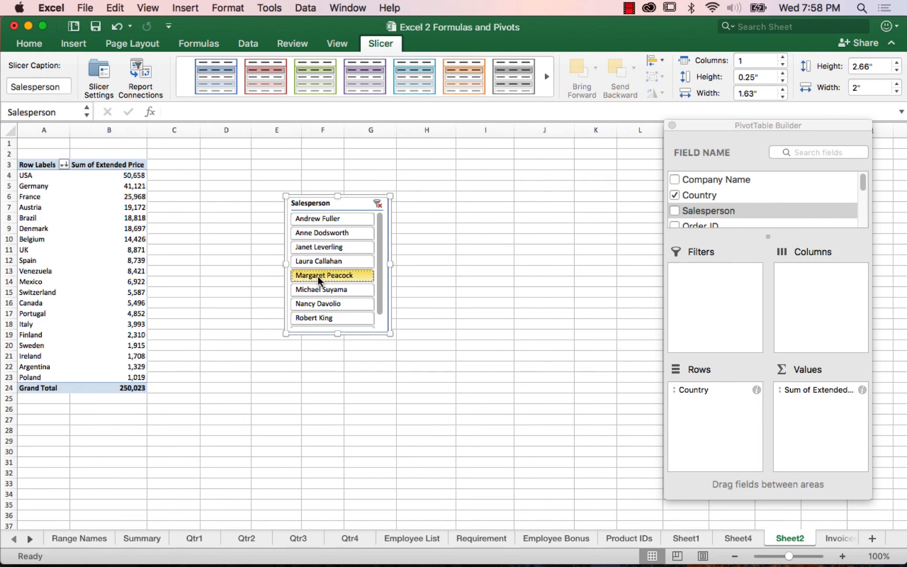
{"action": "left_click", "coordinate": [317, 304]}
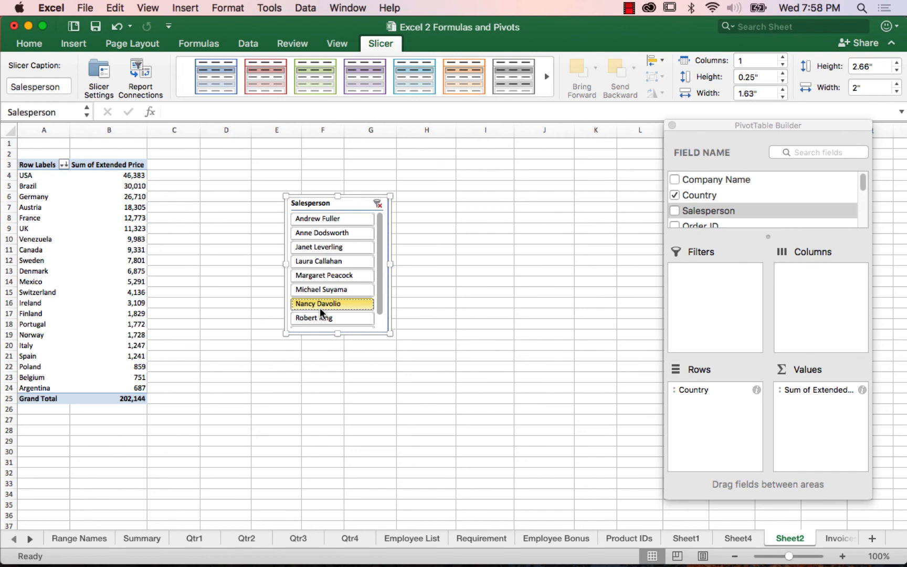
Step: Filter the PivotTable with the slicer to the consecutive range of the first four salespeople
{"action": "left_click", "coordinate": [311, 220]}
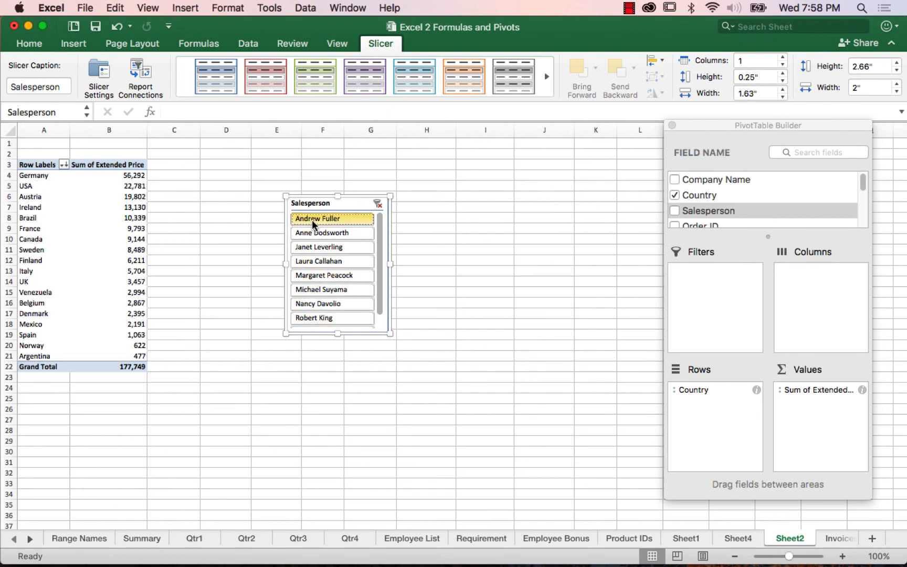
{"action": "left_click", "coordinate": [314, 261], "text": "shift"}
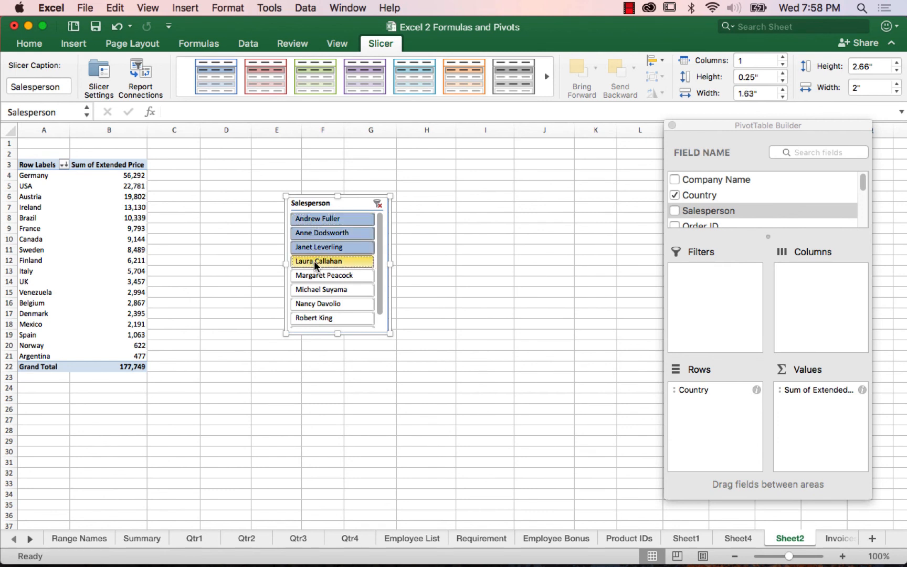
Step: Filter the PivotTable with the slicer to the first, third and fifth salespeople together
{"action": "left_click", "coordinate": [328, 221]}
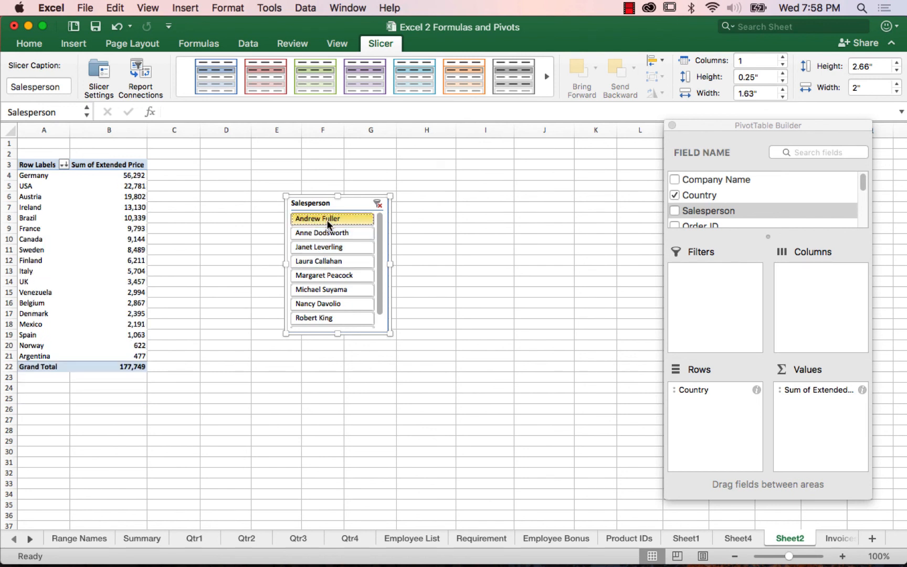
{"action": "left_click", "coordinate": [326, 247], "text": "super"}
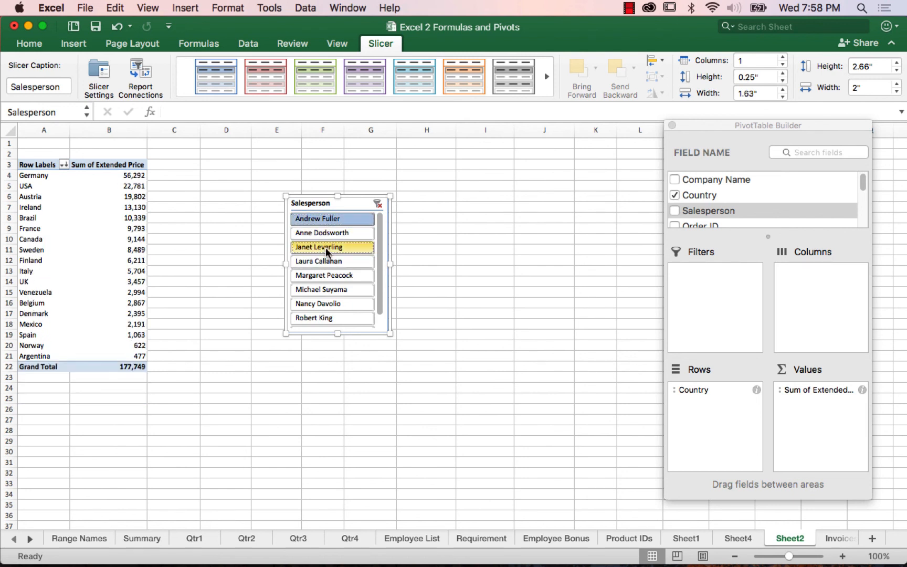
{"action": "left_click", "coordinate": [325, 278], "text": "super"}
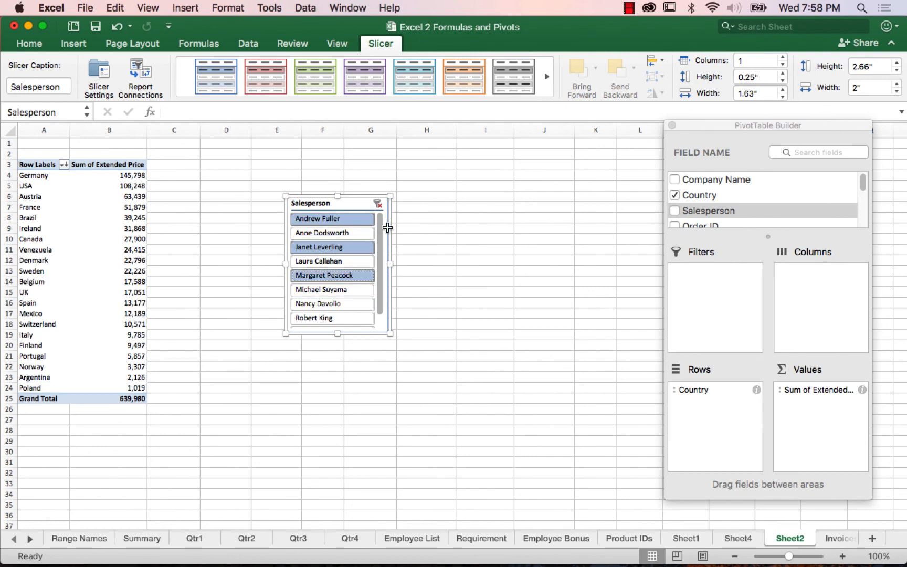